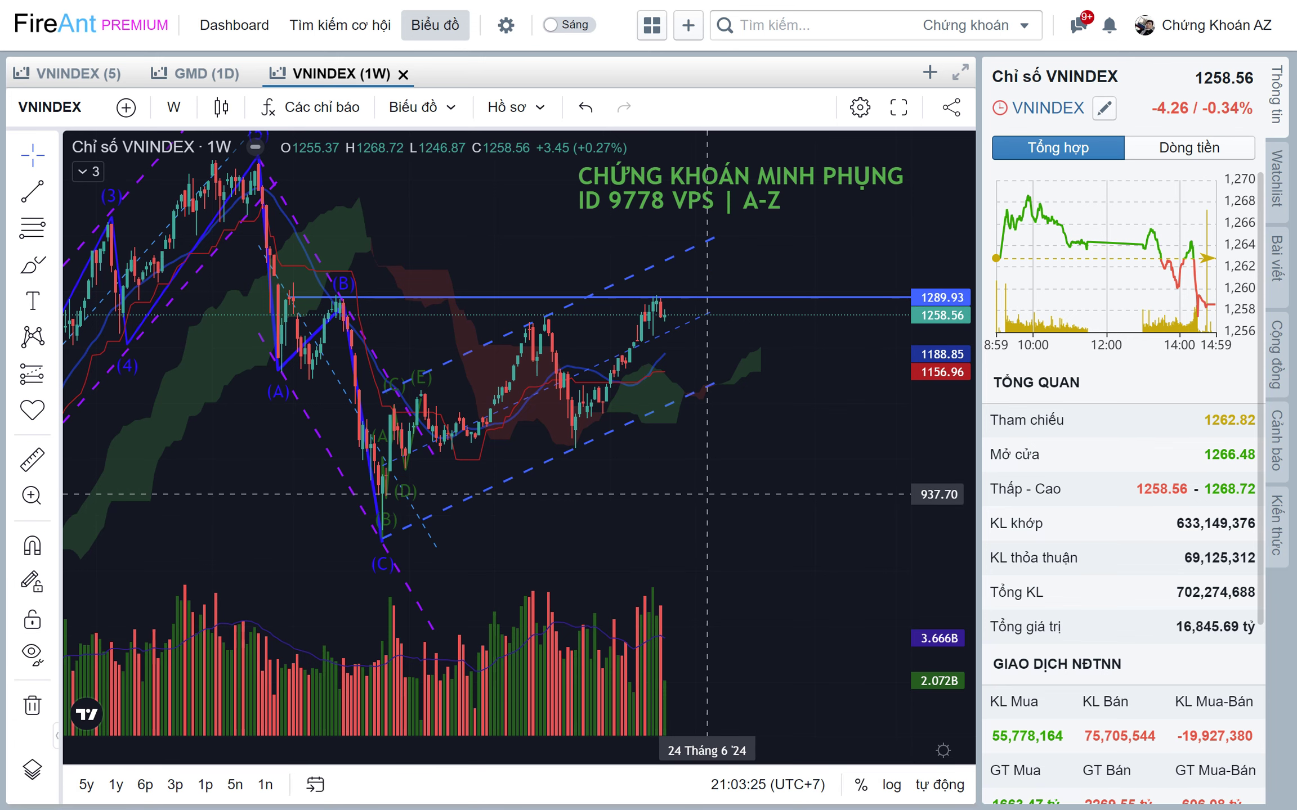
Zoom the VNINDEX weekly chart and scroll the info panel to the NN mua ròng chart and back.
scroll(704, 473, "right", 1)
scroll(704, 472, "down", 1)
scroll(708, 474, "down", 1)
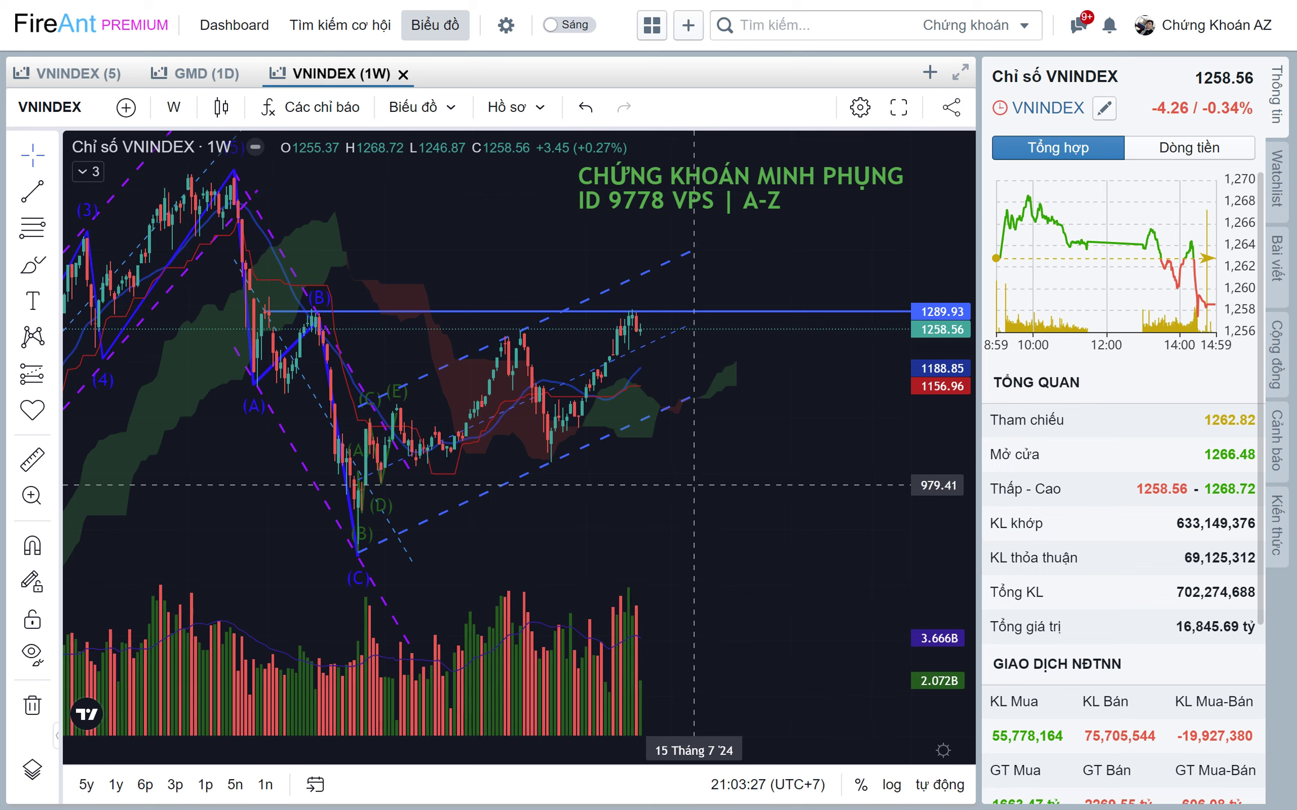
scroll(712, 474, "down", 1)
scroll(721, 475, "down", 1)
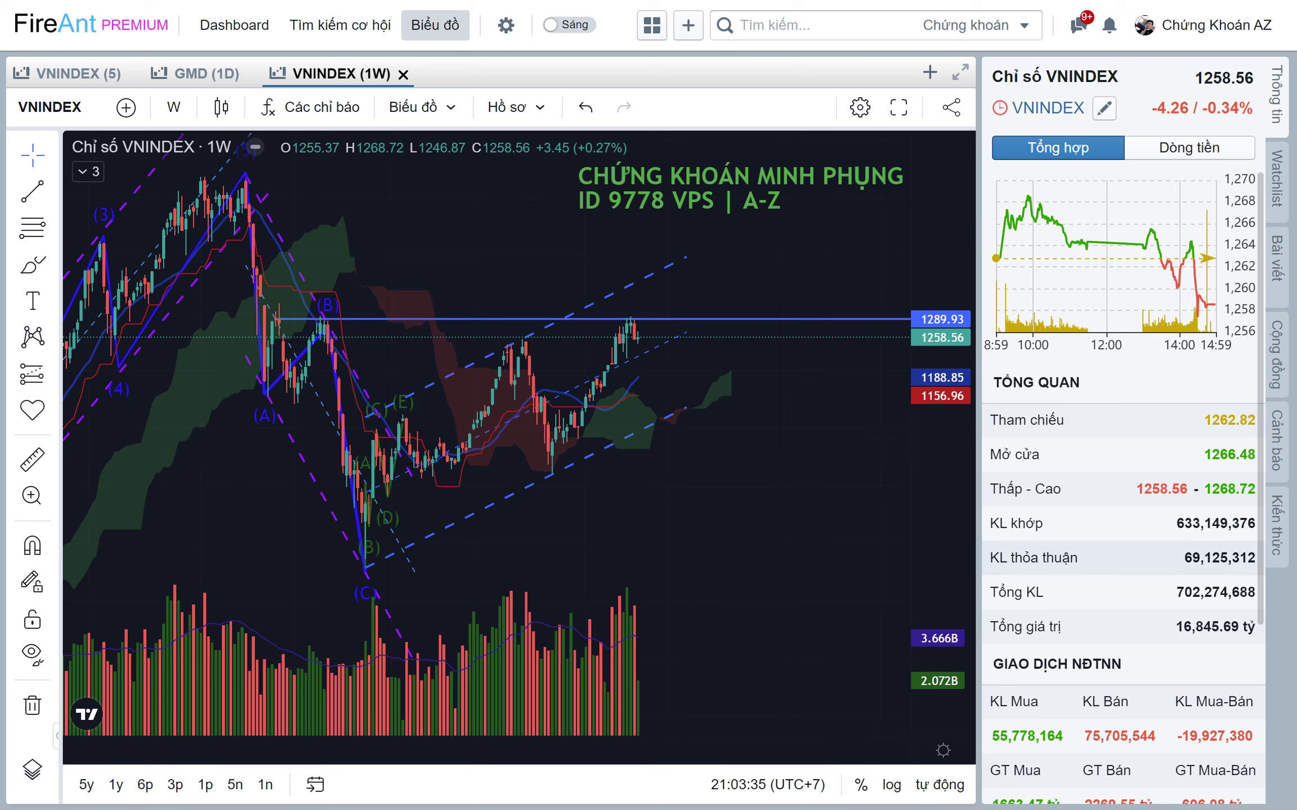
scroll(1122, 484, "down", 2)
scroll(1123, 484, "down", 3)
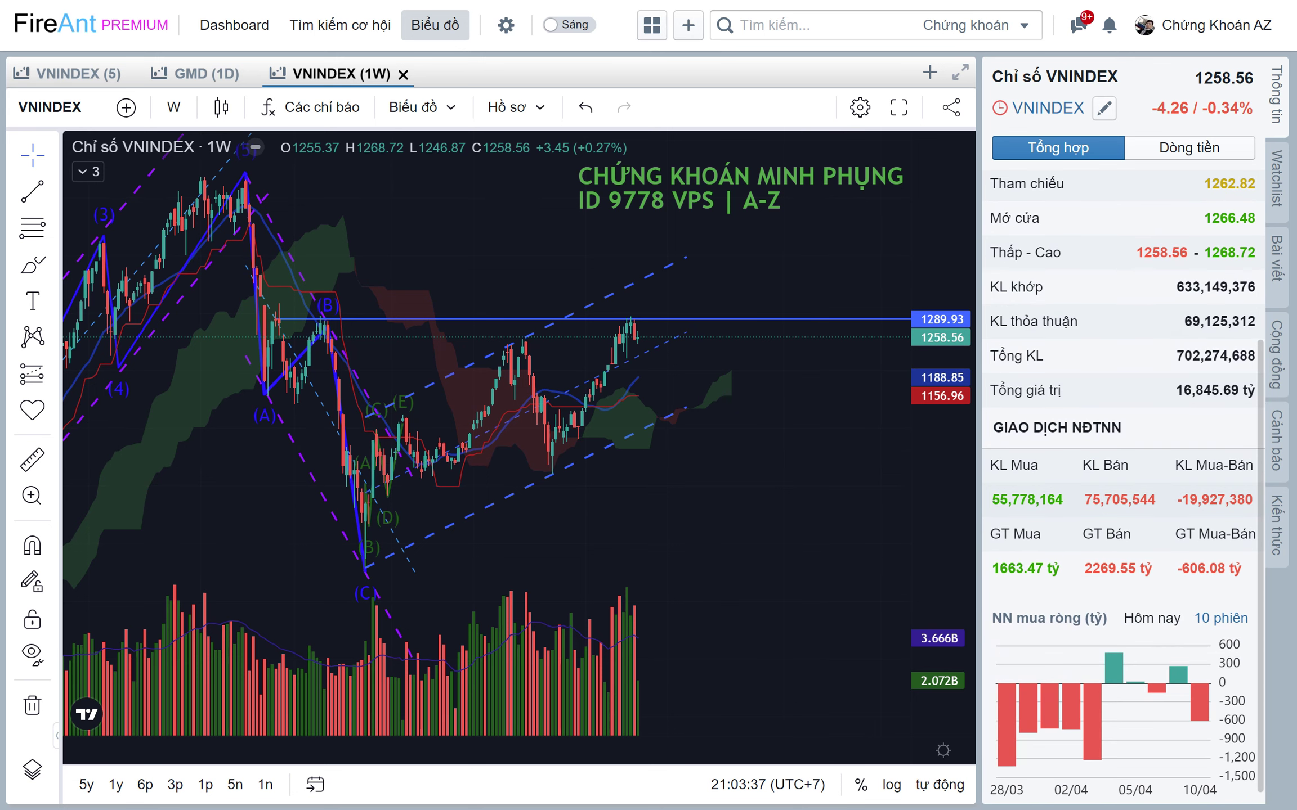
scroll(1123, 484, "up", 5)
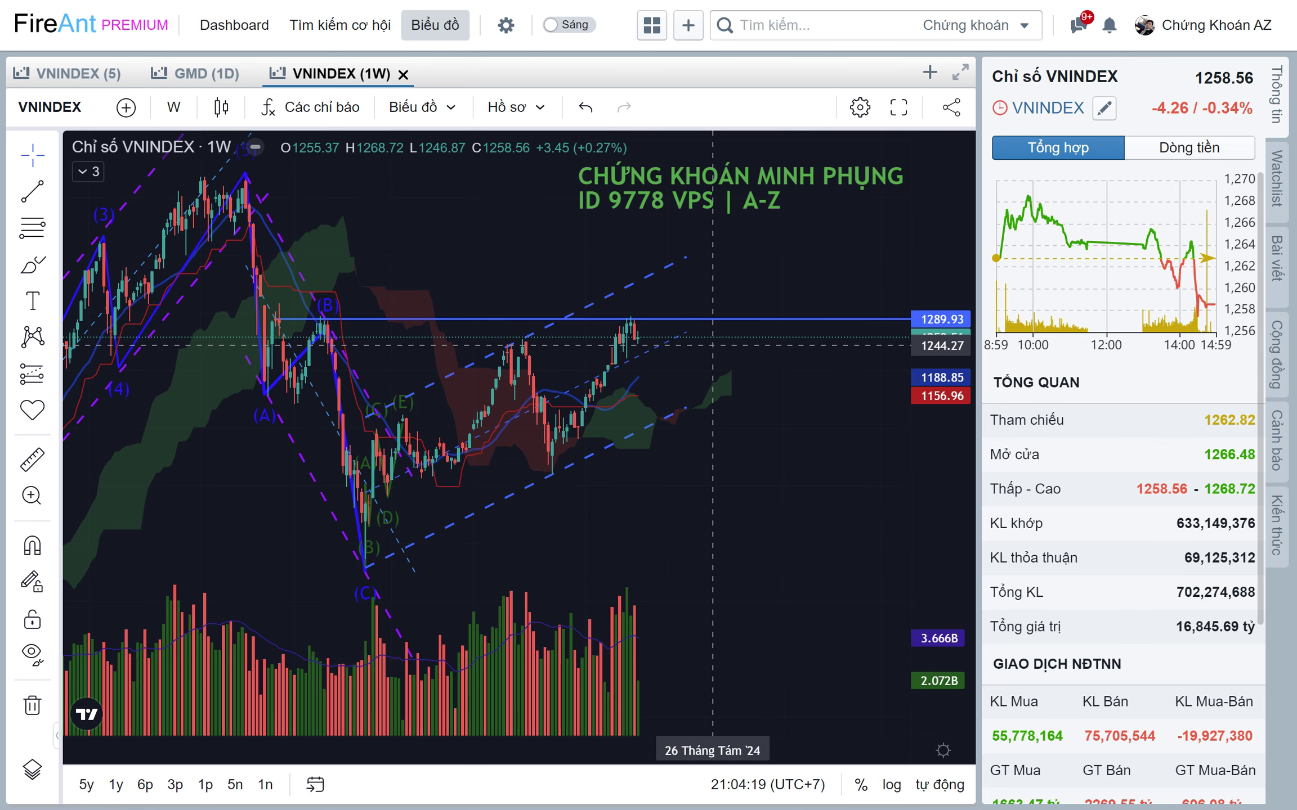
scroll(726, 371, "right", 2)
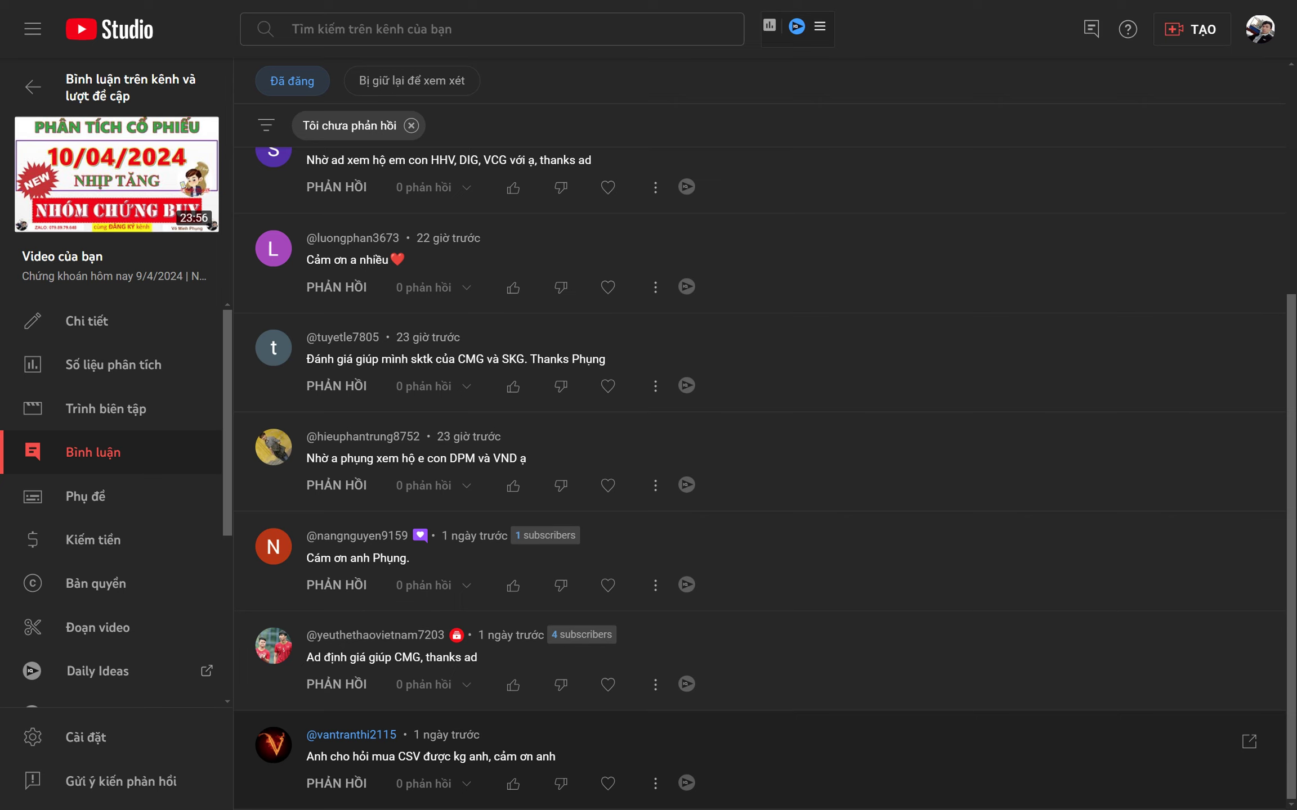
Heart the viewer's question about buying CSV and reply THANKS to it.
left_click(608, 783)
left_click(336, 783)
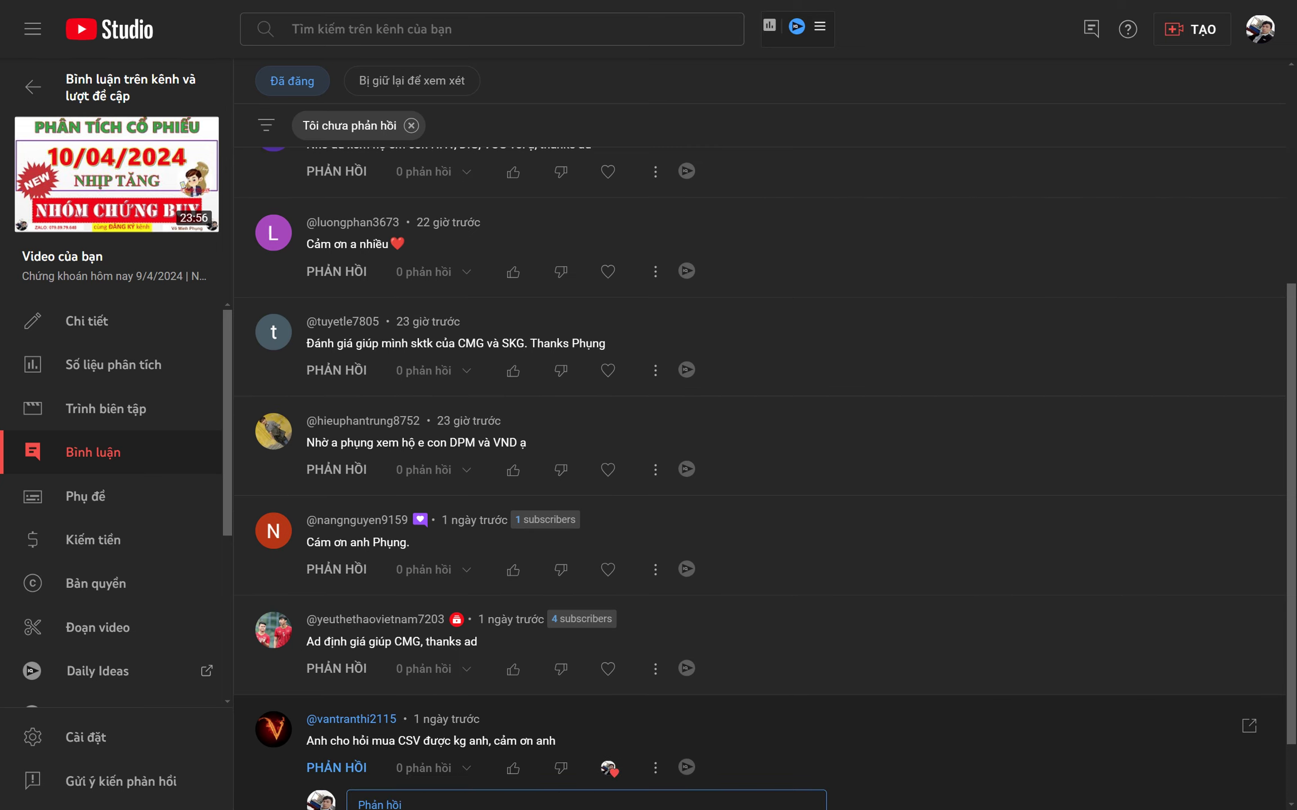
type("THANKS")
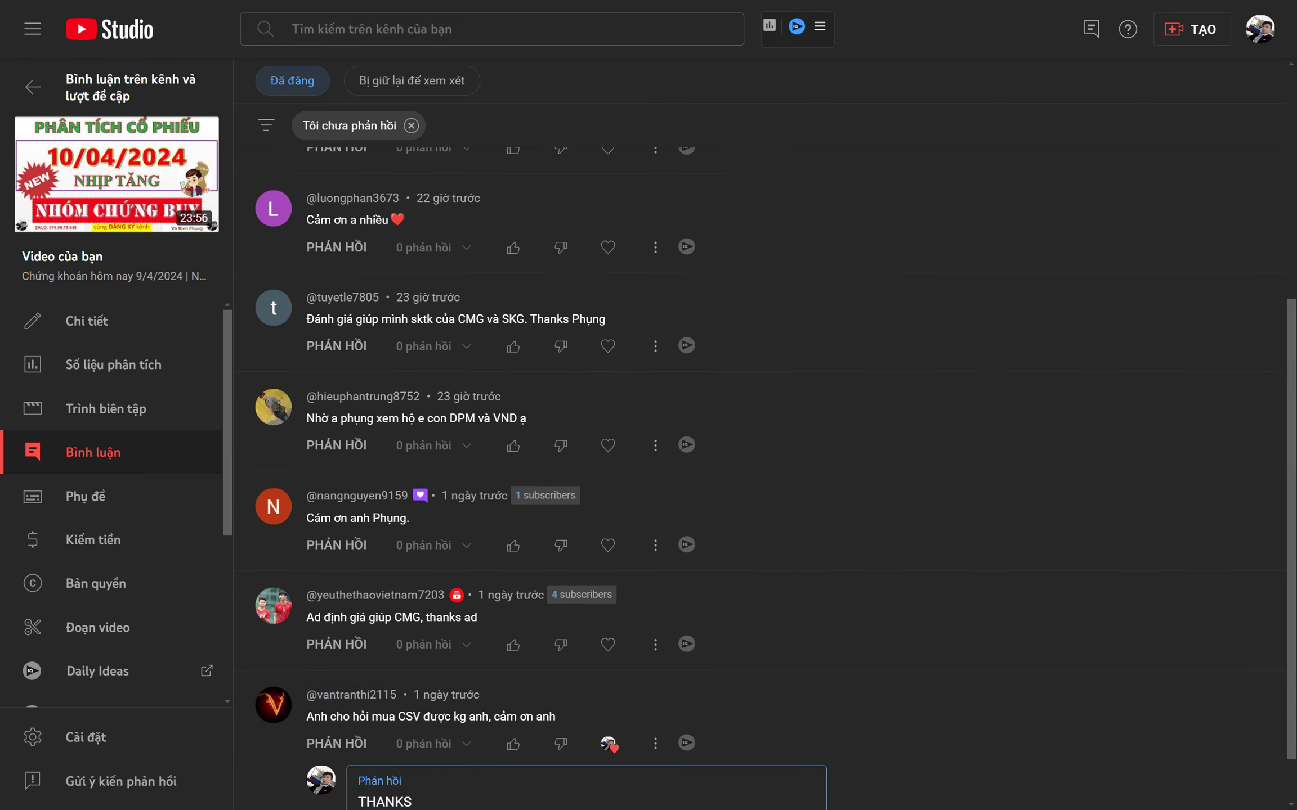
key("ctrl+Return")
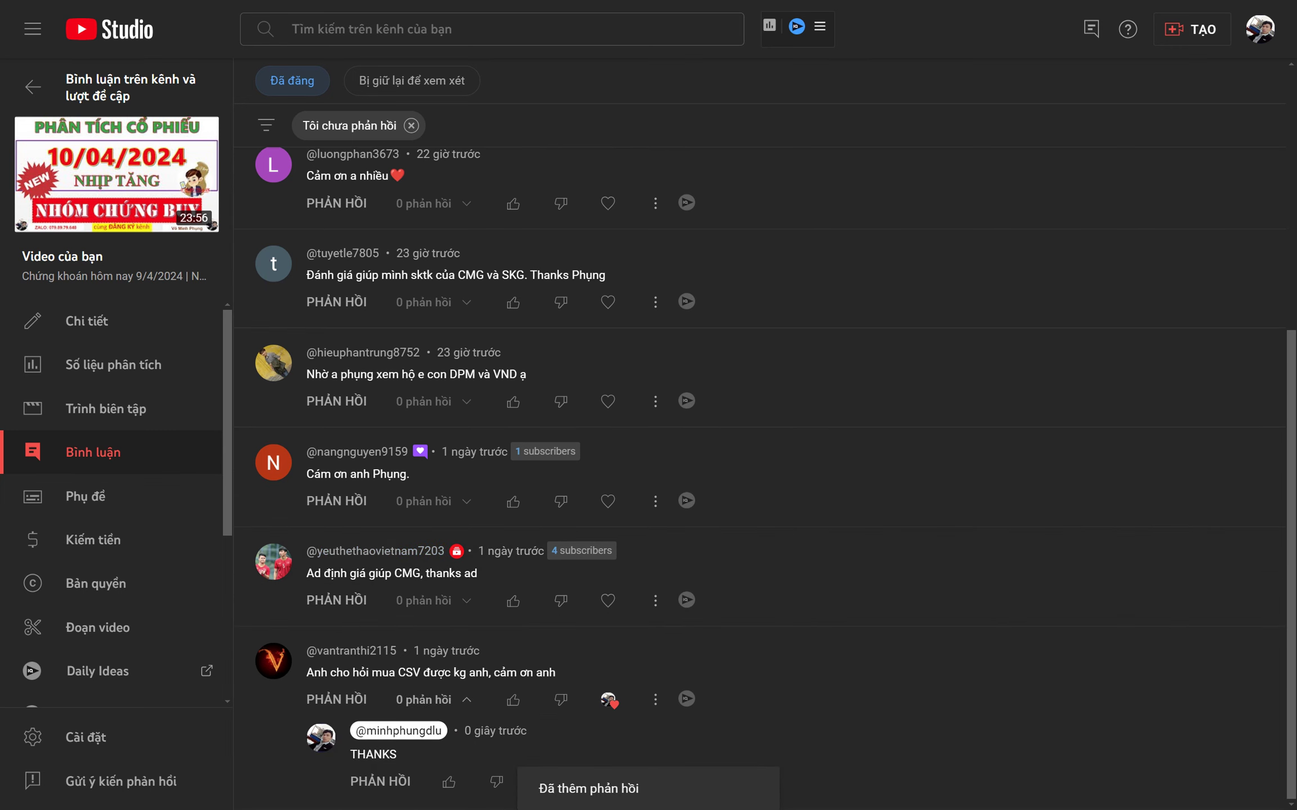
key("alt+Tab")
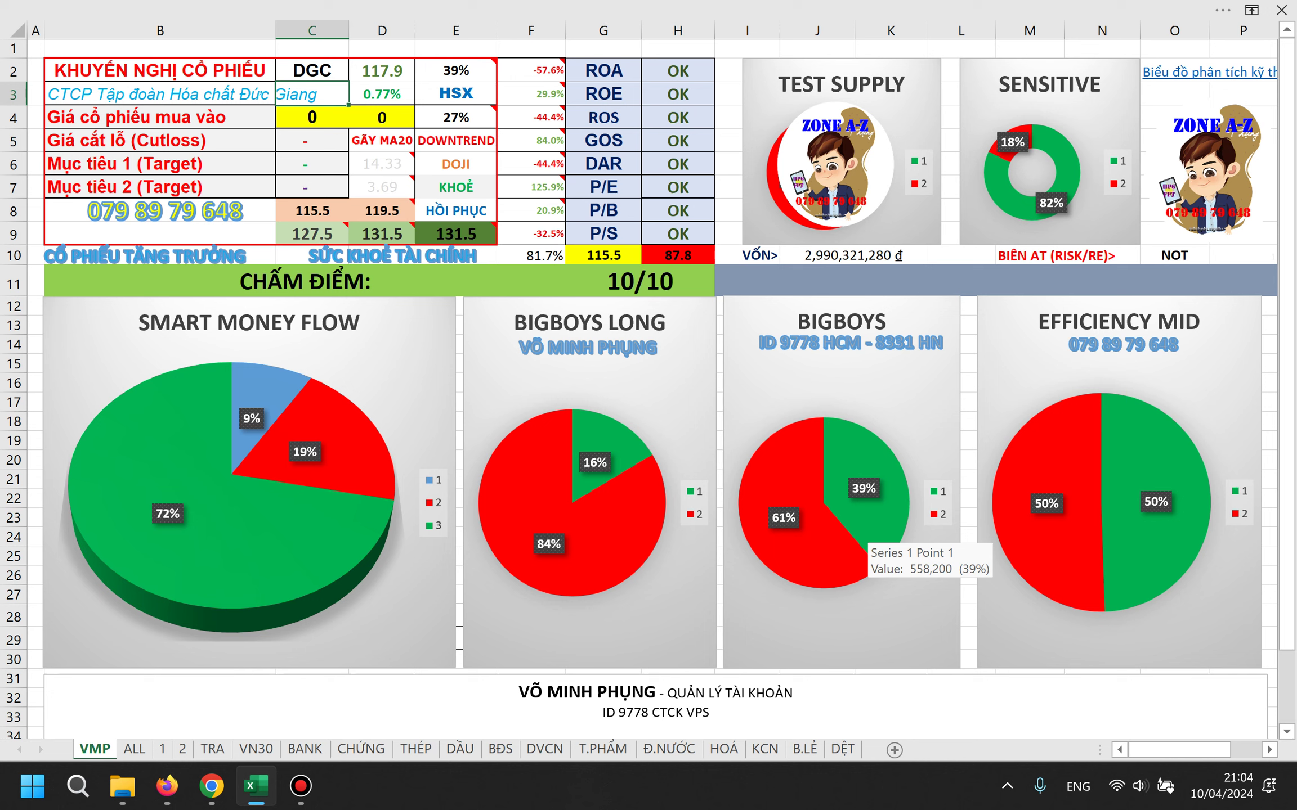
Enter CSV as the stock code in C2 so the sheet scores it 8.75/10.
left_click(312, 71)
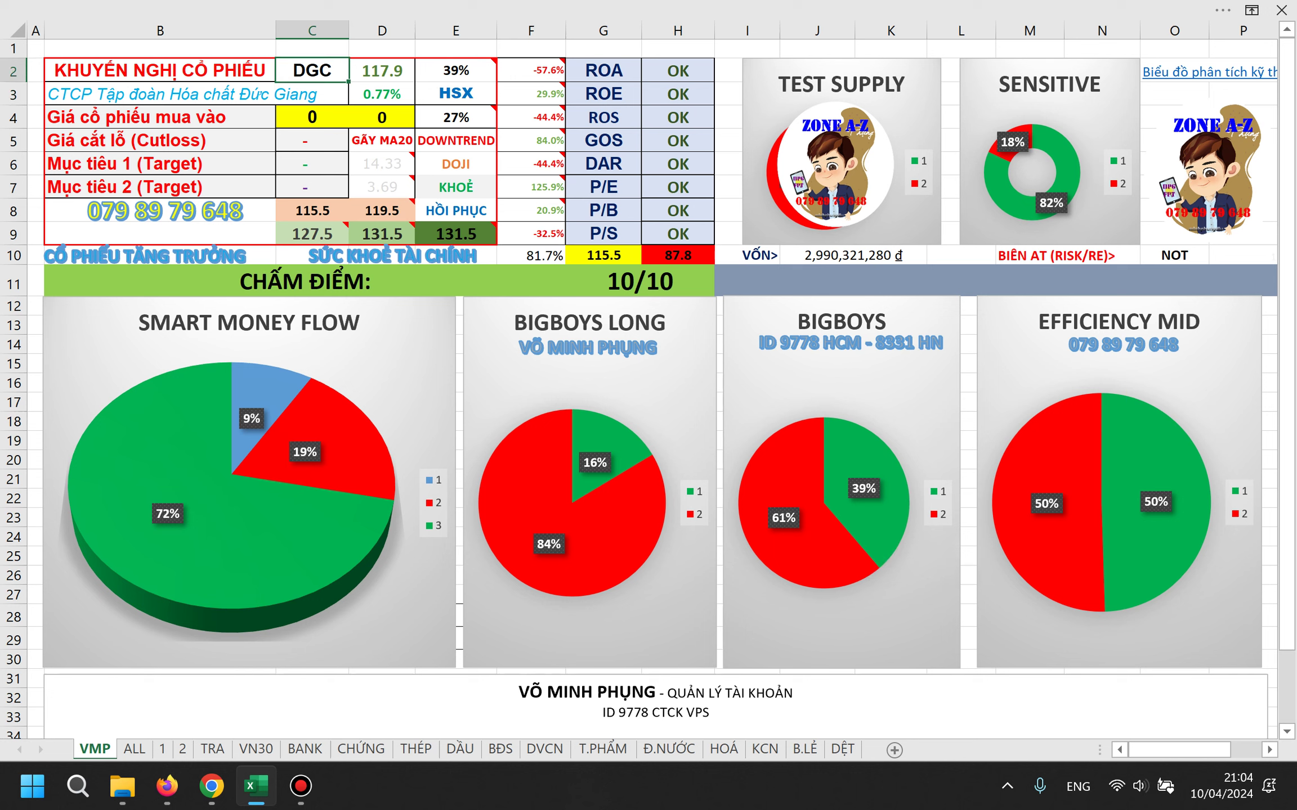
type("CSV")
key("Return")
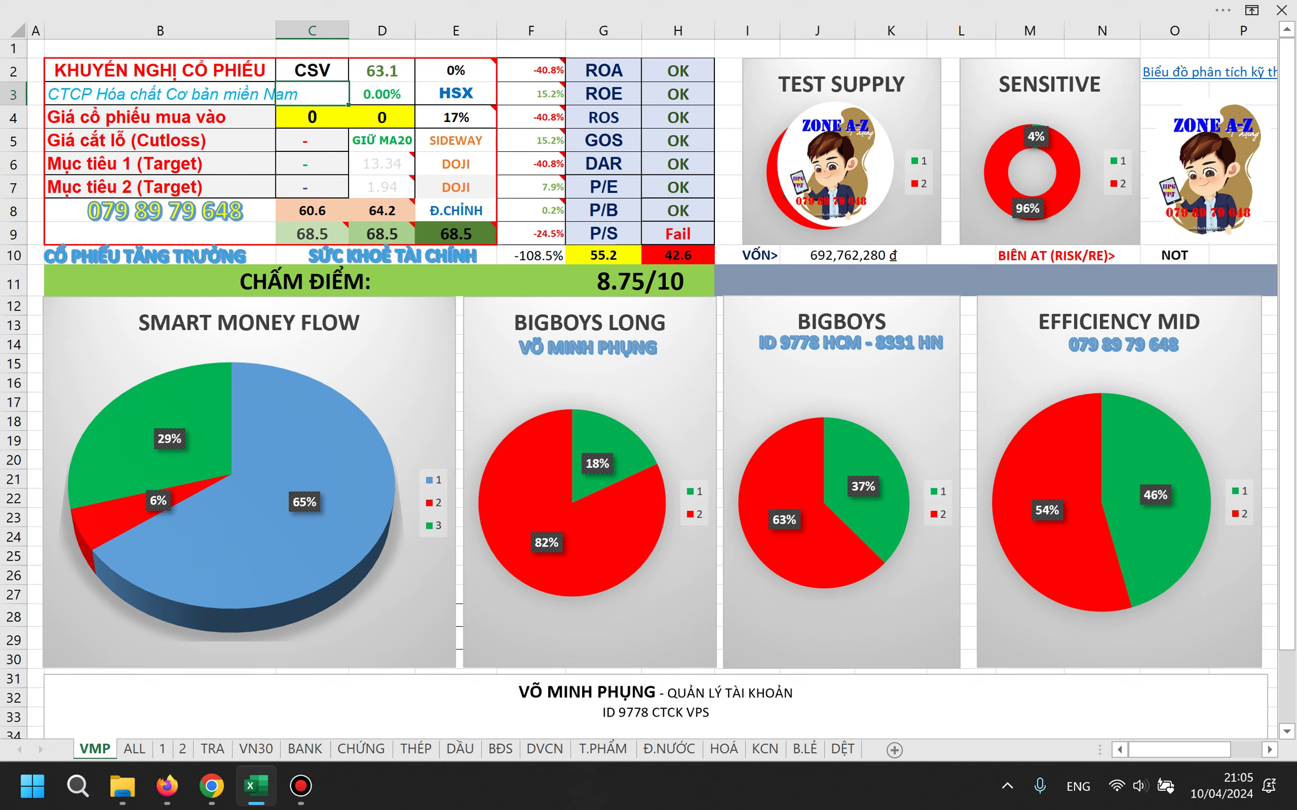
key("alt+Tab")
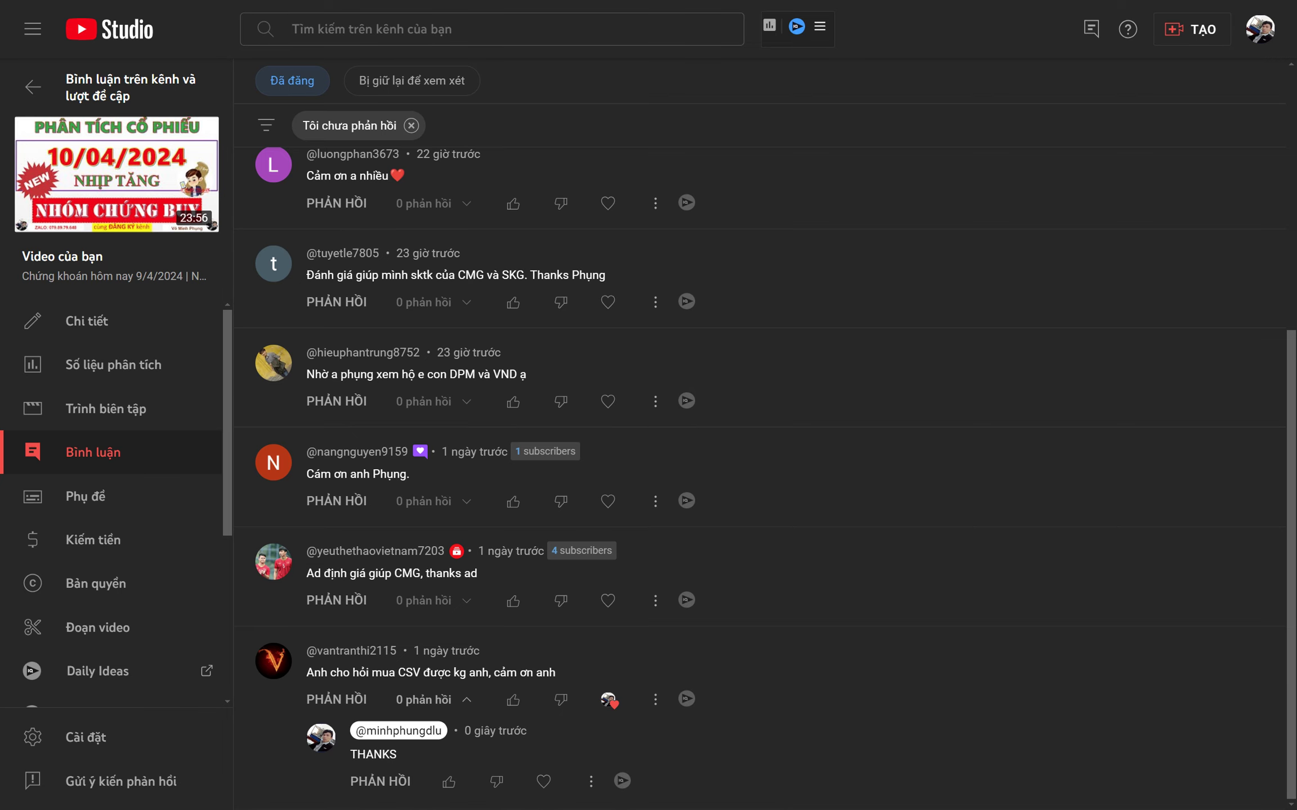
key("alt+Tab")
Load the CSV weekly chart and zoom in on its price history.
type("csv")
key("Return")
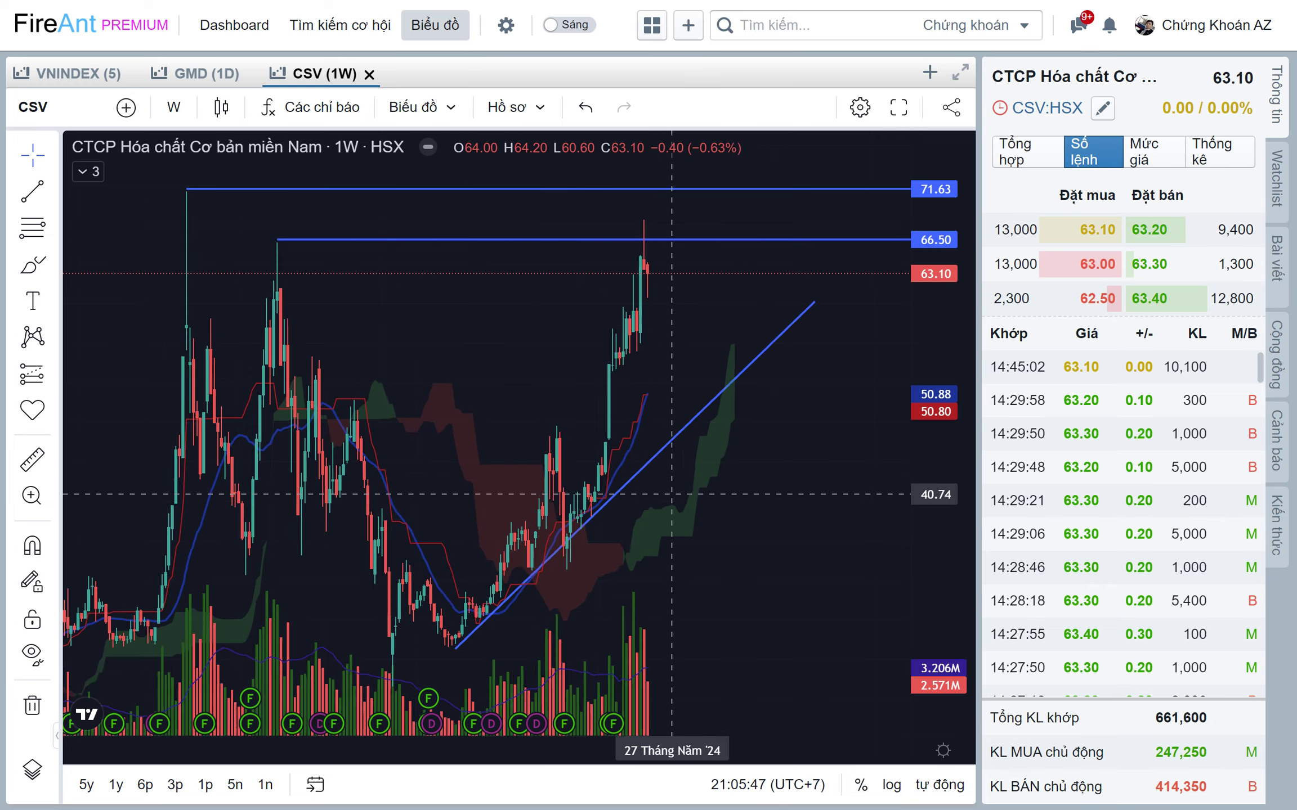
scroll(672, 494, "up", 2)
scroll(732, 506, "up", 2)
scroll(628, 600, "down", 2)
scroll(628, 600, "down", 2)
scroll(627, 600, "down", 1)
scroll(628, 600, "down", 1)
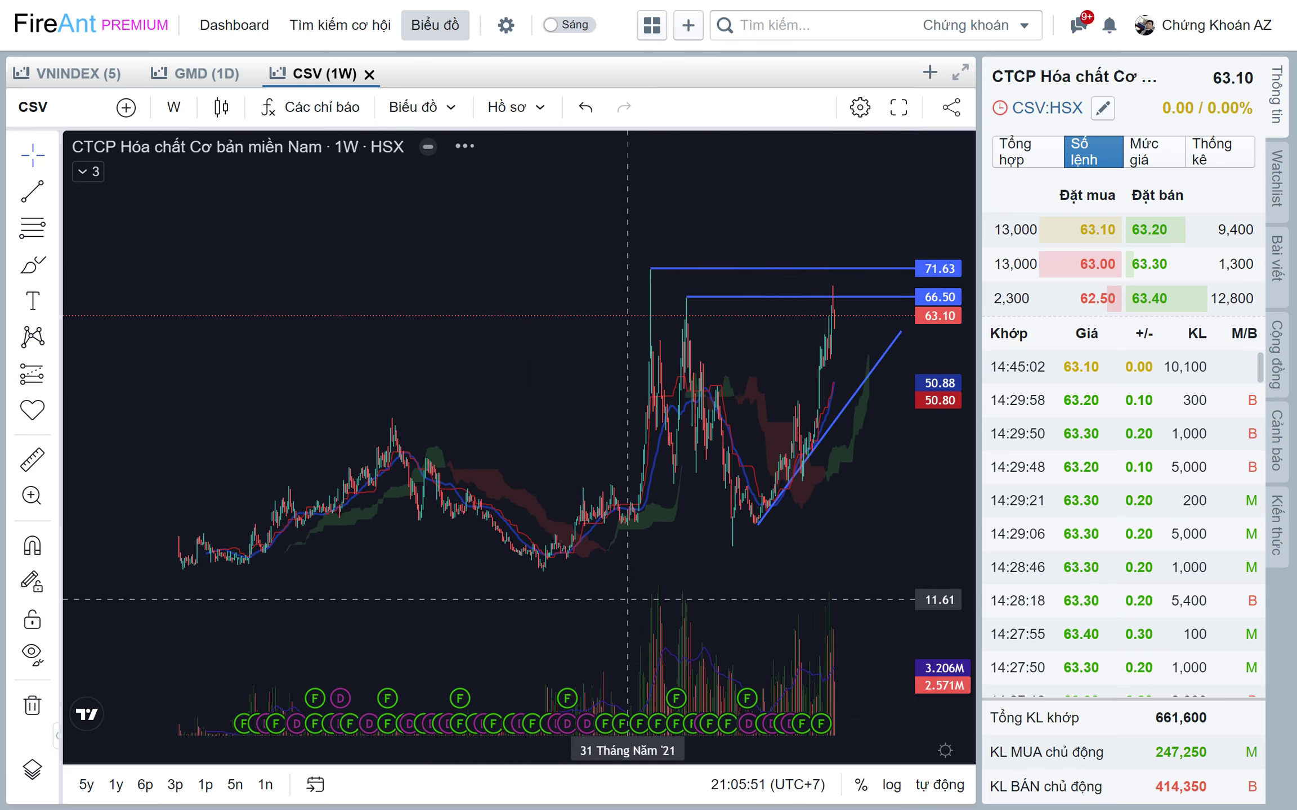
scroll(449, 600, "up", 2)
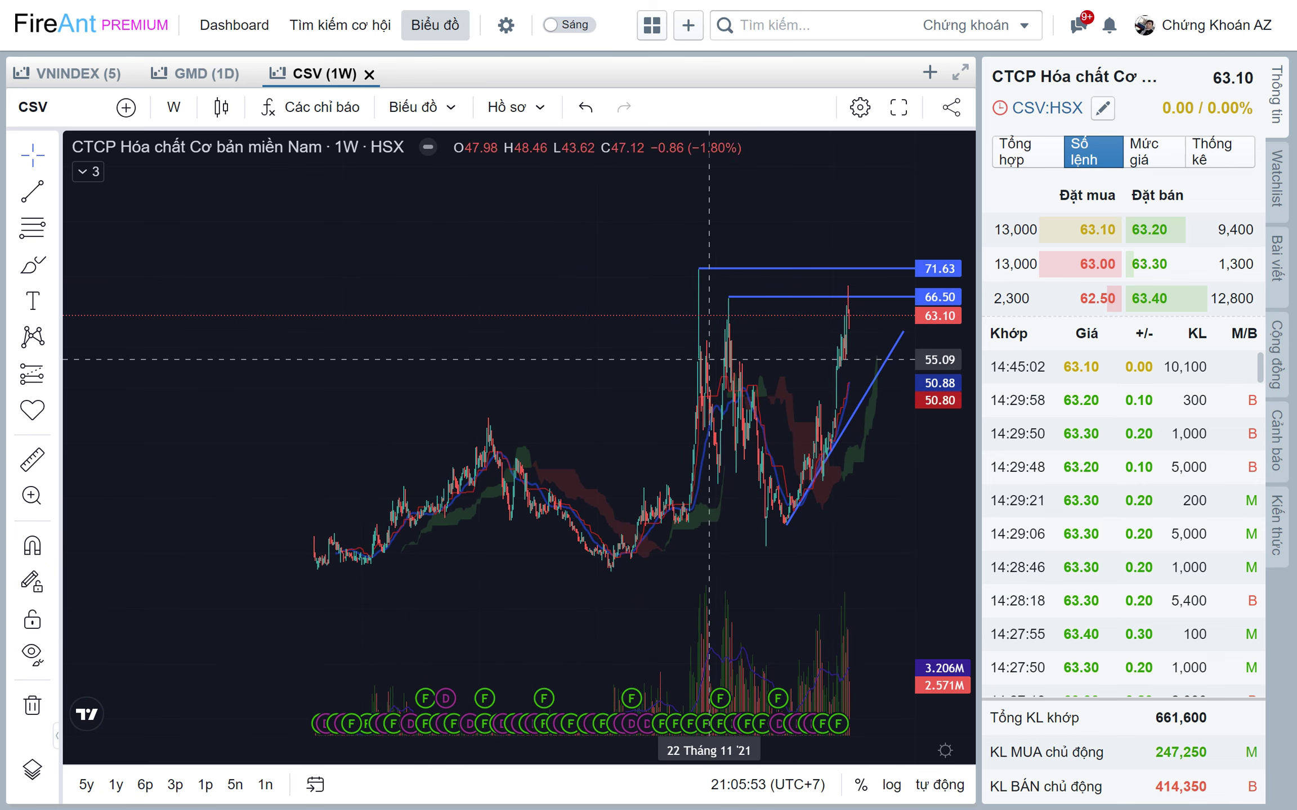
scroll(684, 350, "up", 1)
scroll(660, 342, "up", 1)
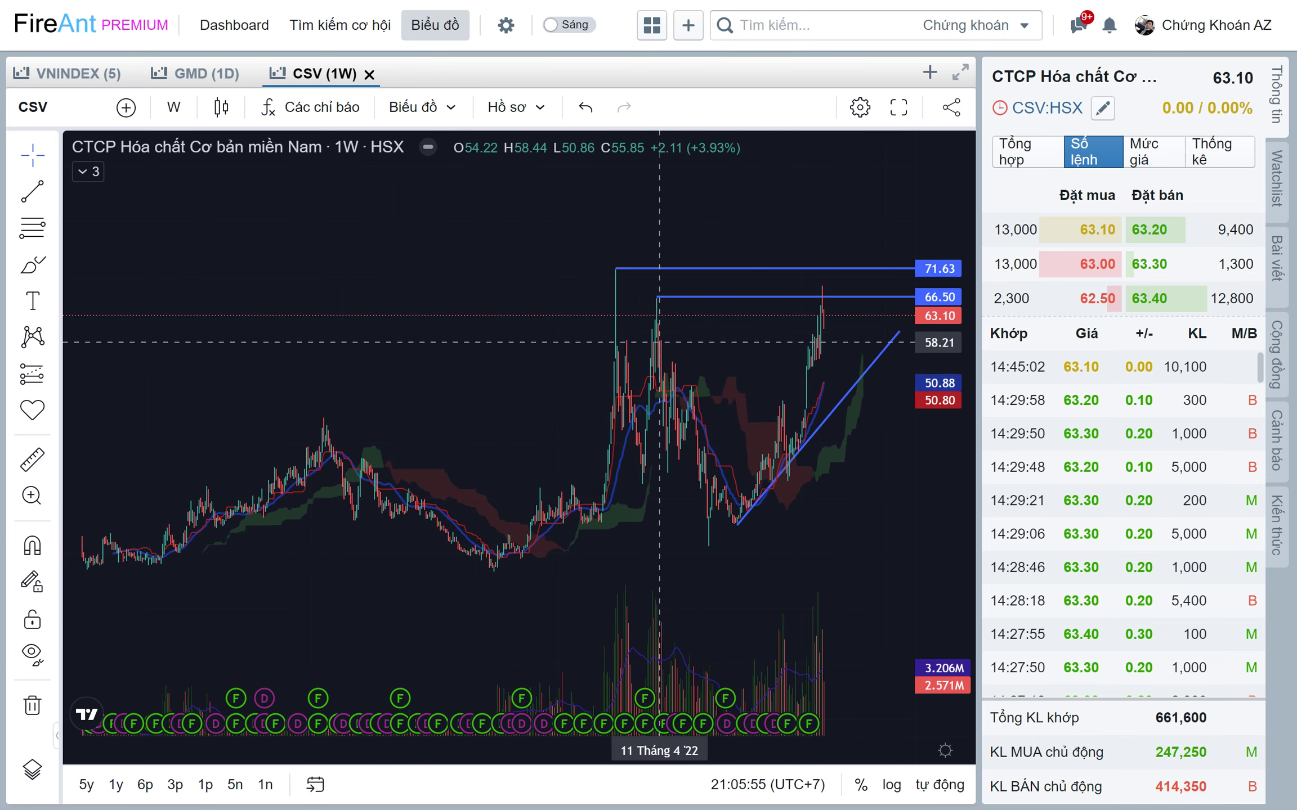
scroll(777, 484, "up", 2)
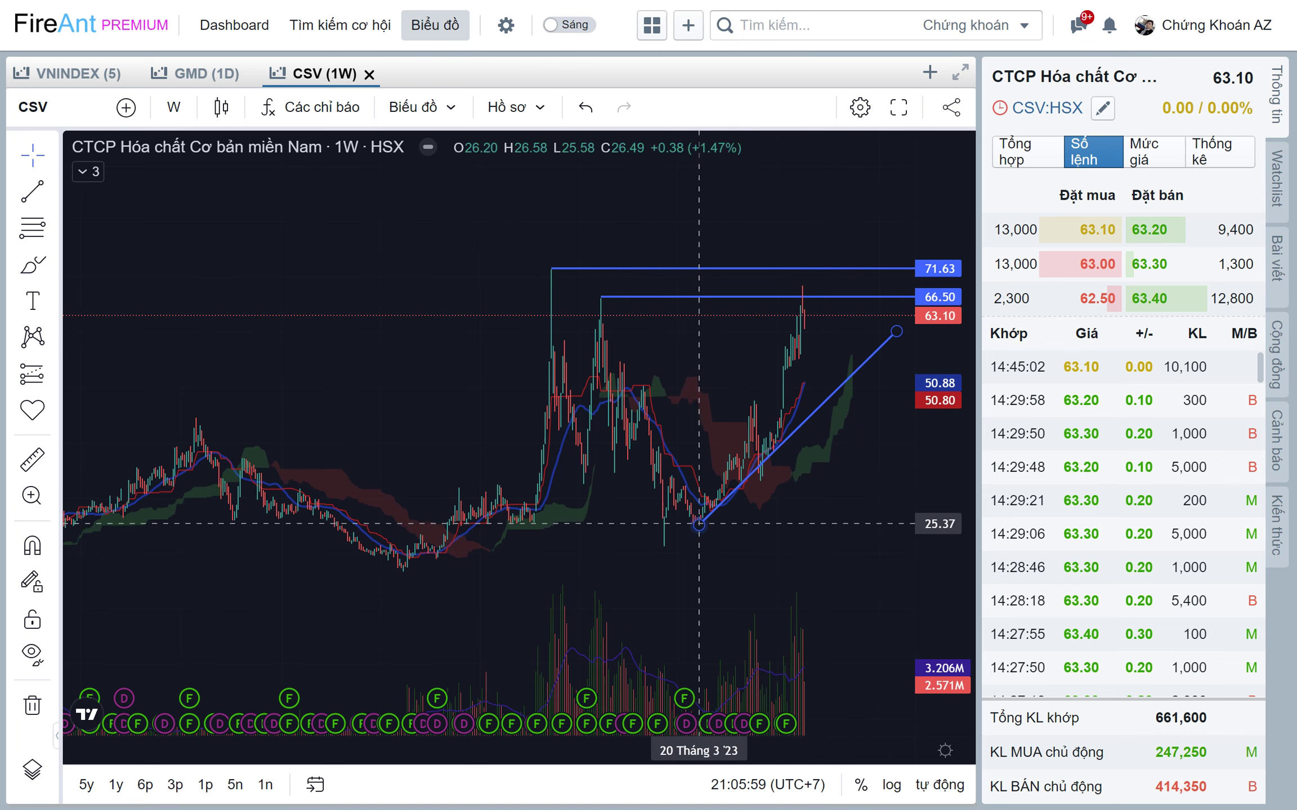
scroll(800, 337, "down", 1)
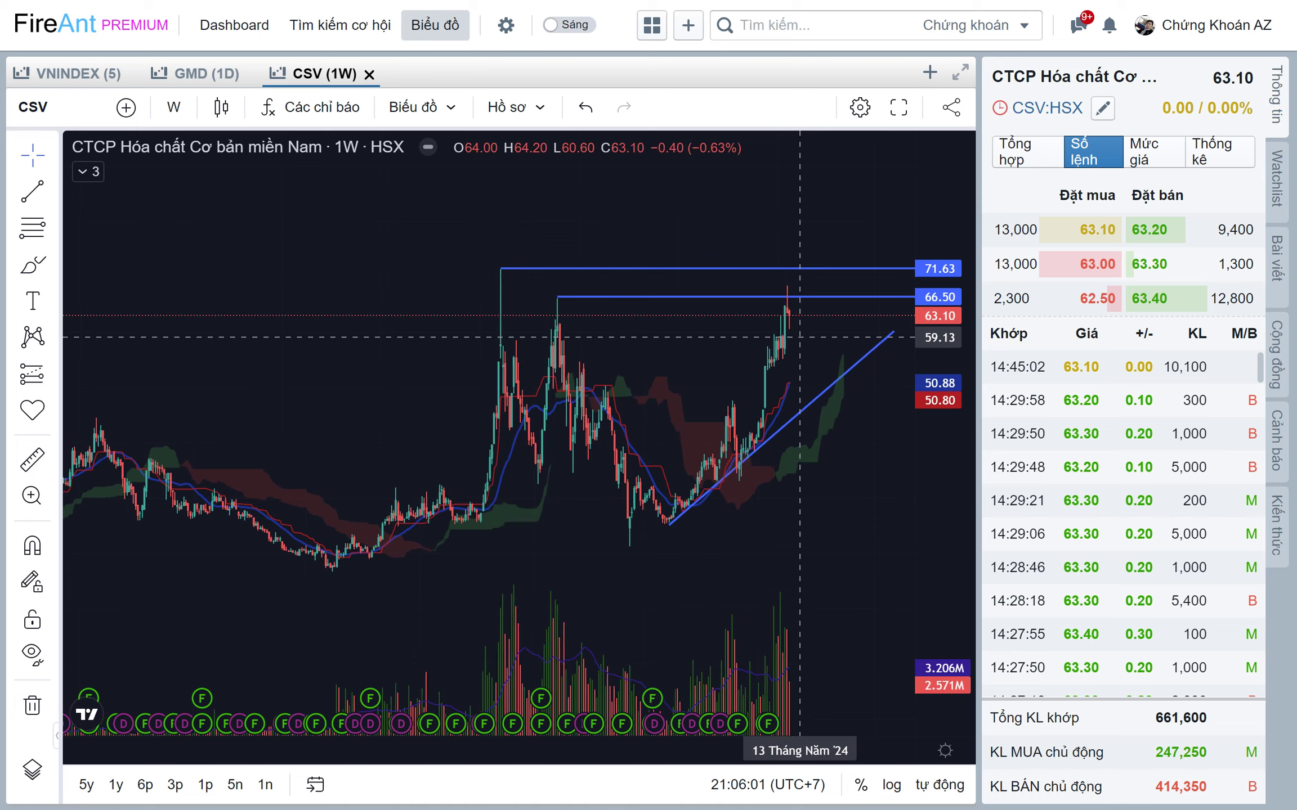
scroll(800, 337, "up", 2)
scroll(732, 349, "up", 2)
Pan the CSV chart to the latest candles near 63.10, below resistance at 66.50 and 71.63.
mouse_move(675, 360)
left_mouse_down()
mouse_move(600, 368)
mouse_move(650, 371)
left_mouse_up()
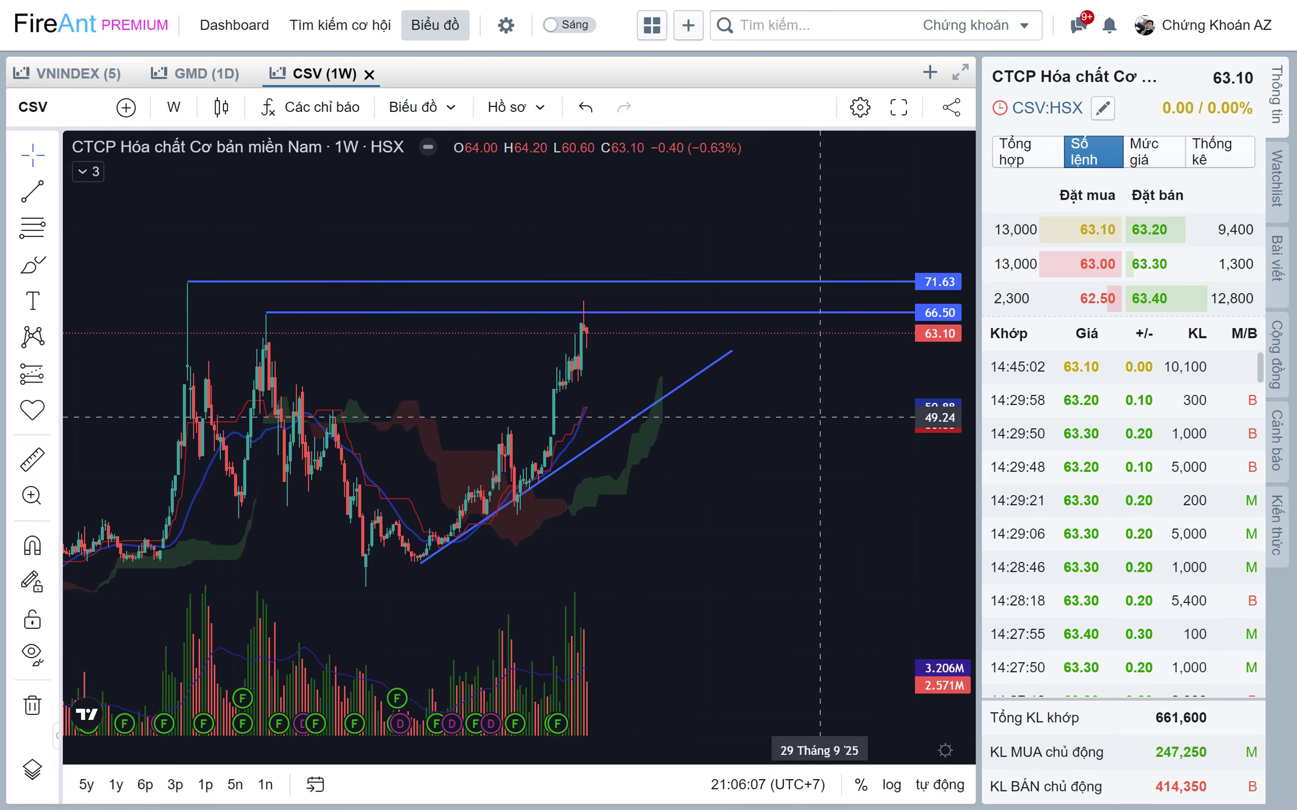
left_click_drag(604, 377, 617, 391)
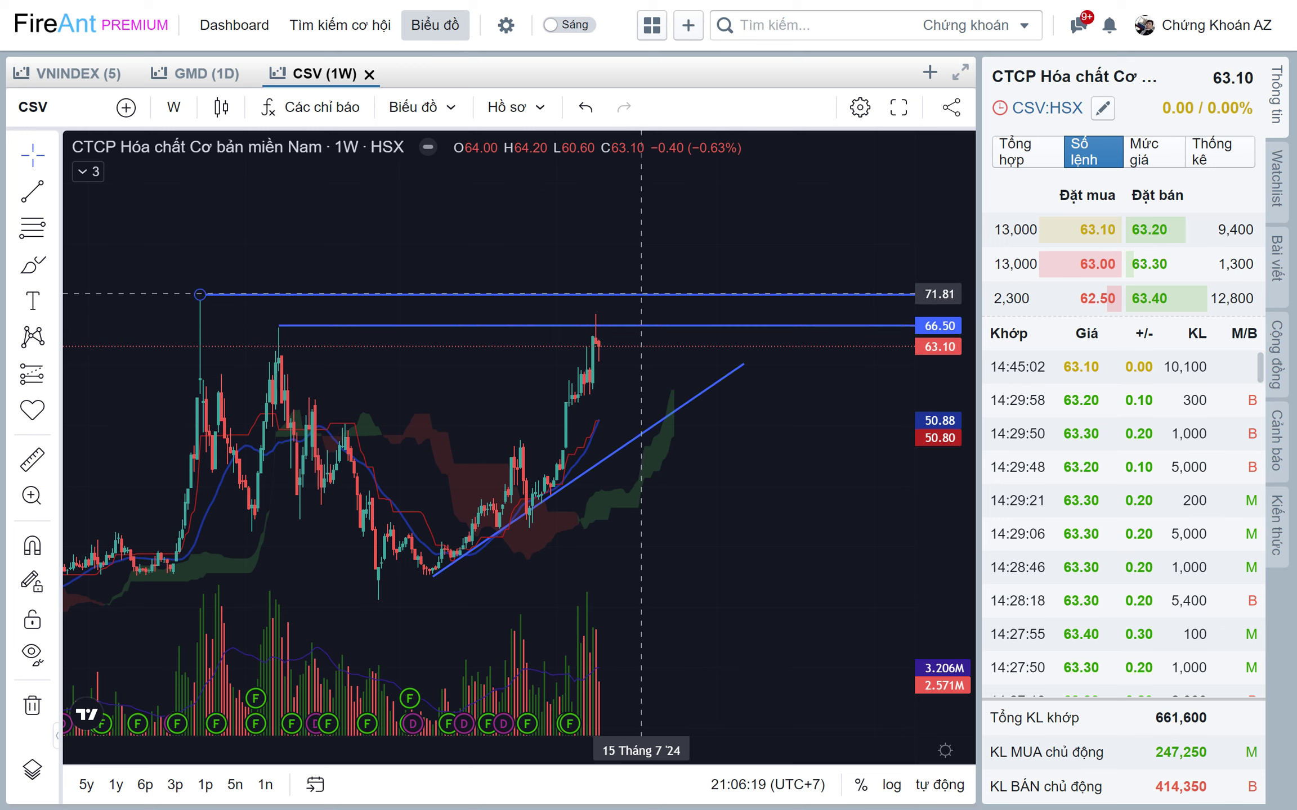
scroll(670, 361, "down", 1)
scroll(673, 383, "down", 1)
scroll(673, 416, "down", 1)
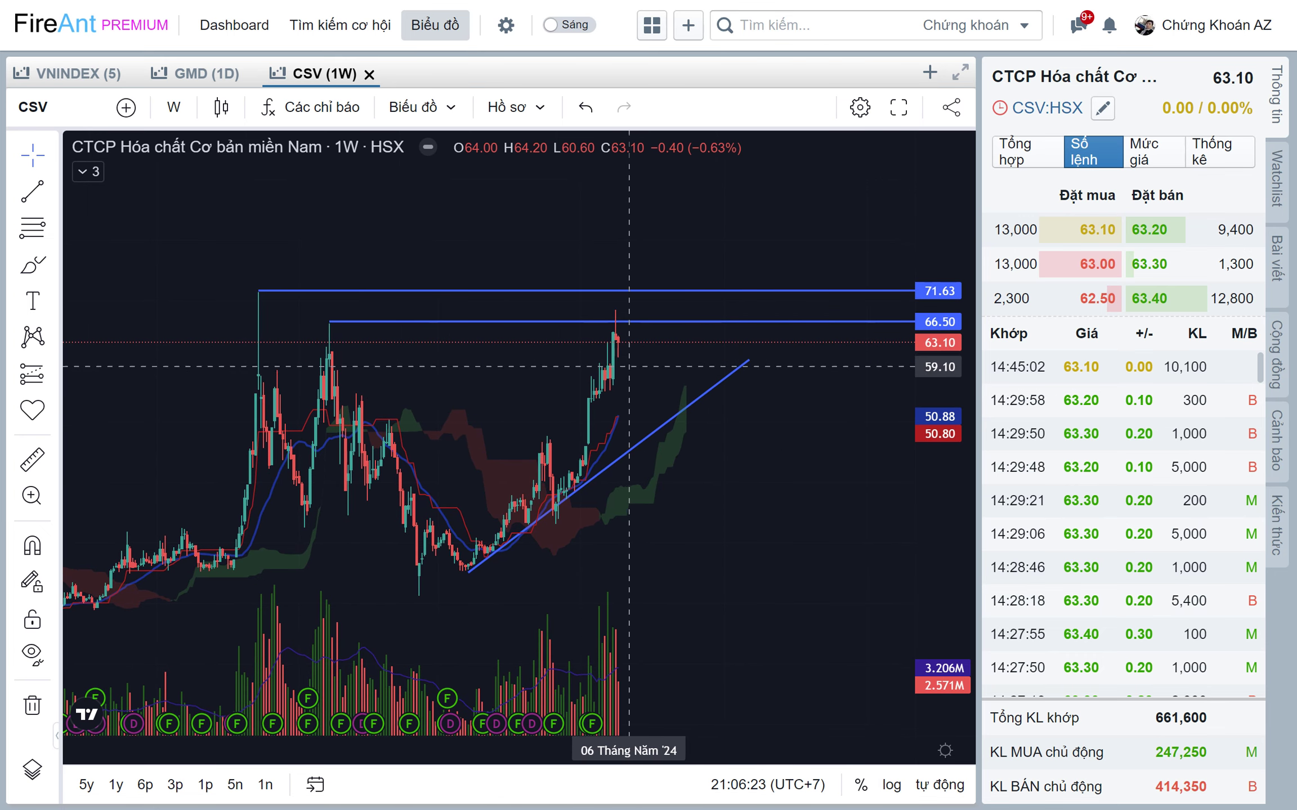
left_click_drag(615, 325, 646, 351)
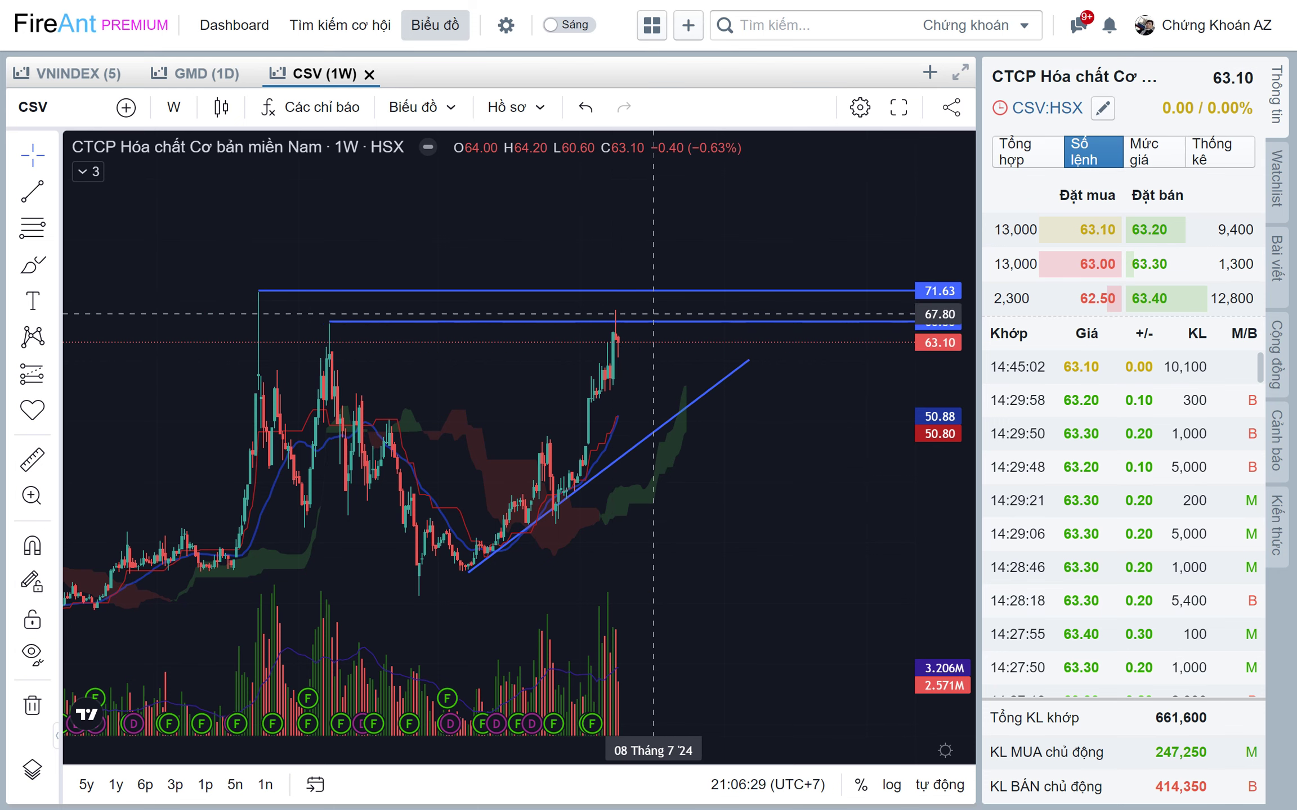
key("alt+Tab")
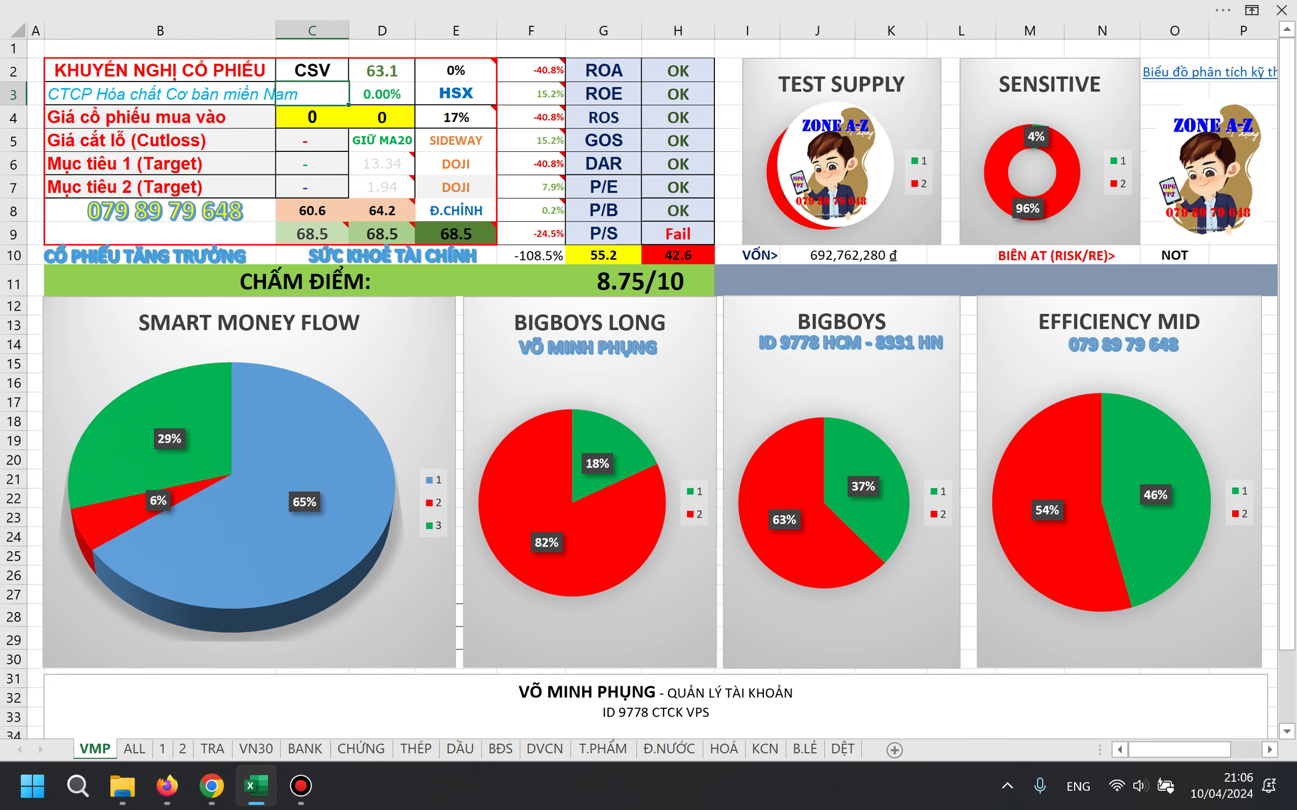
key("alt+Tab")
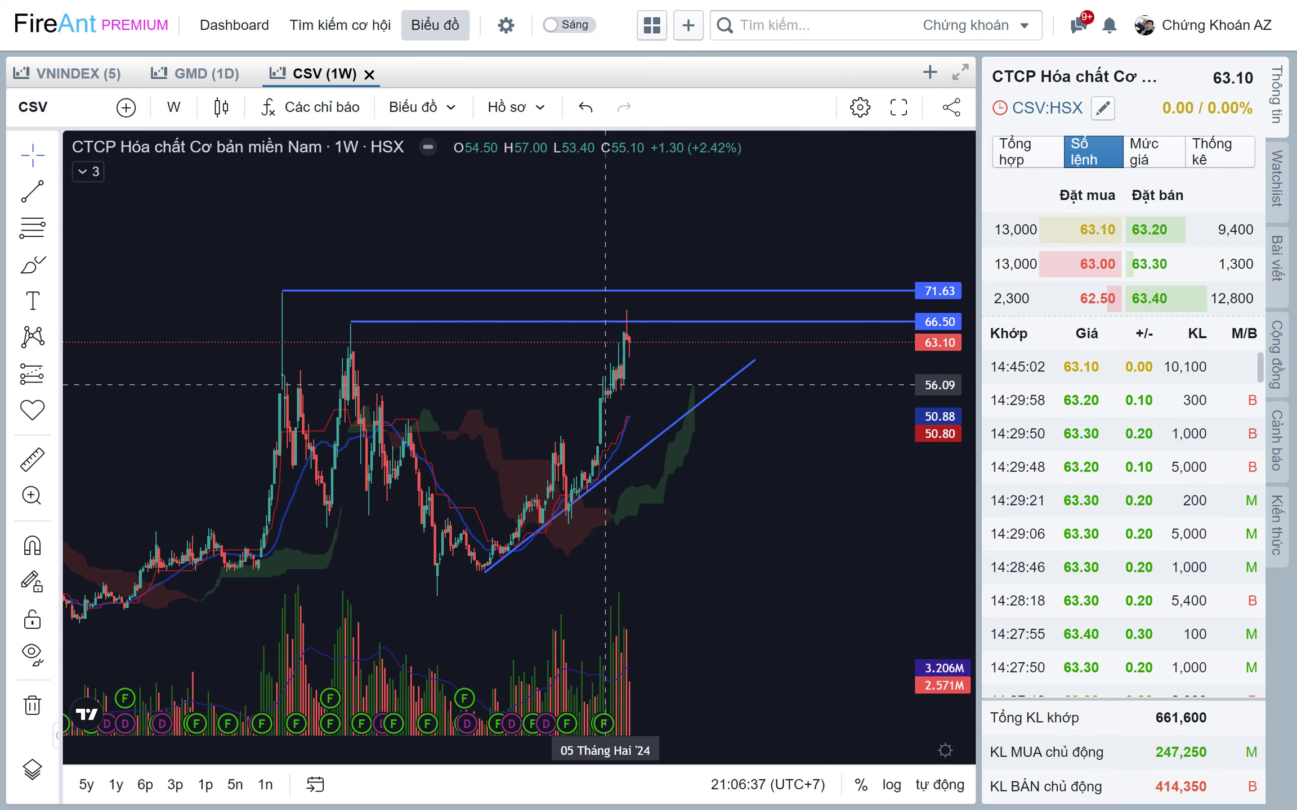
left_click_drag(587, 291, 575, 324)
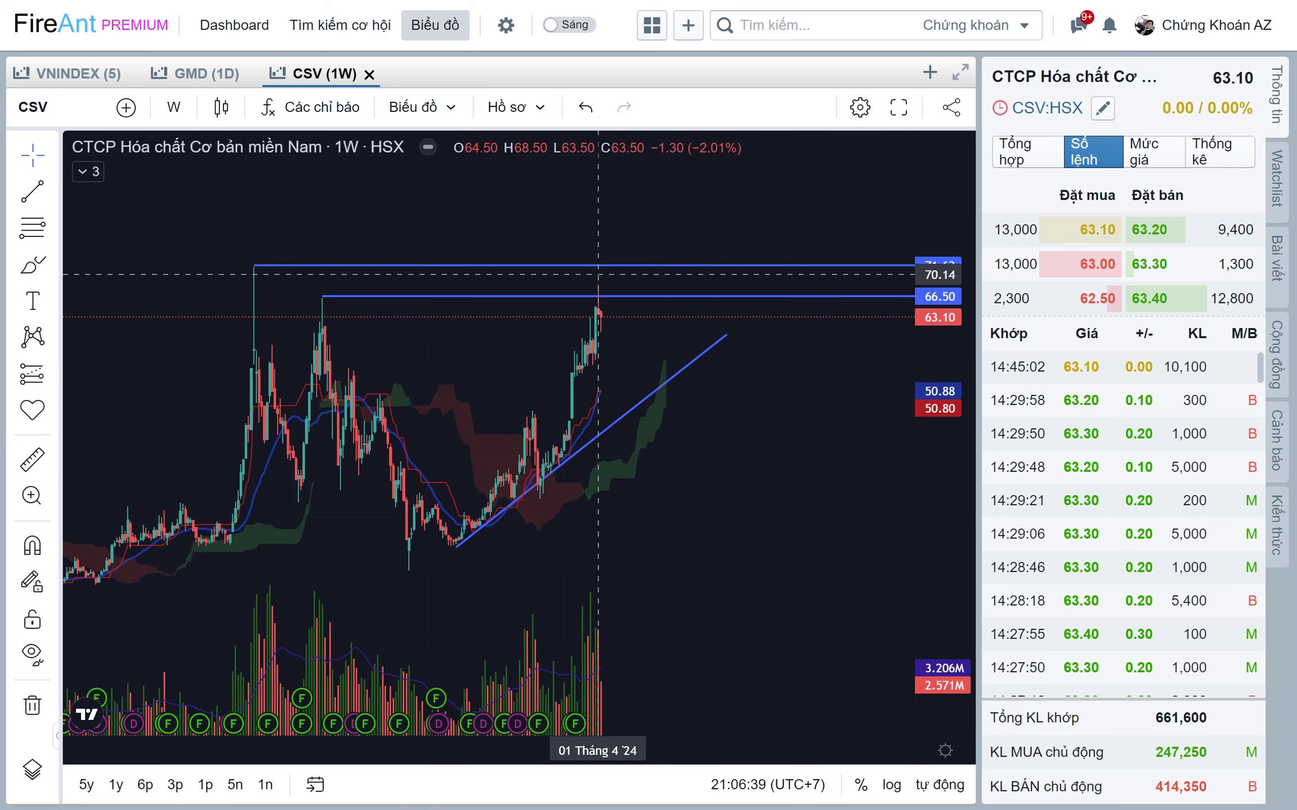
scroll(601, 347, "down", 2)
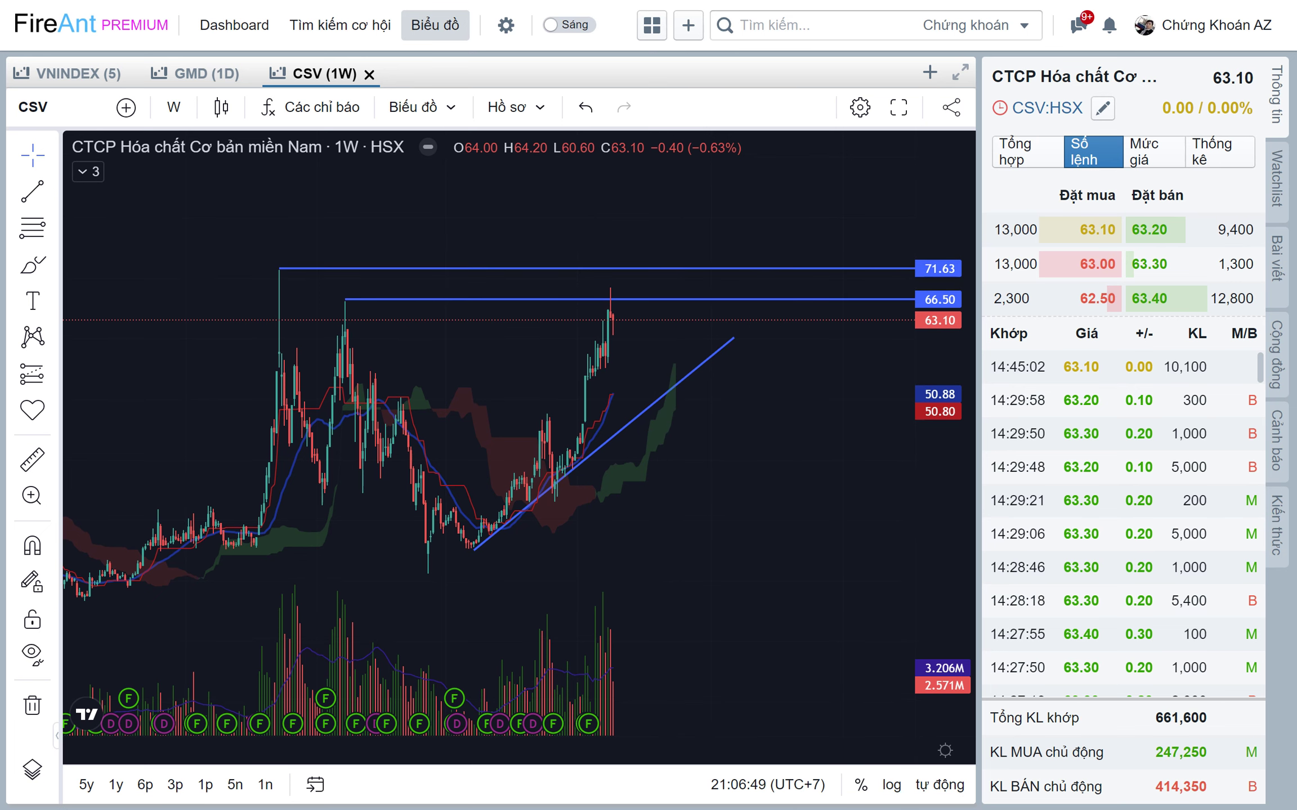
scroll(754, 371, "right", 1)
scroll(754, 371, "right", 1)
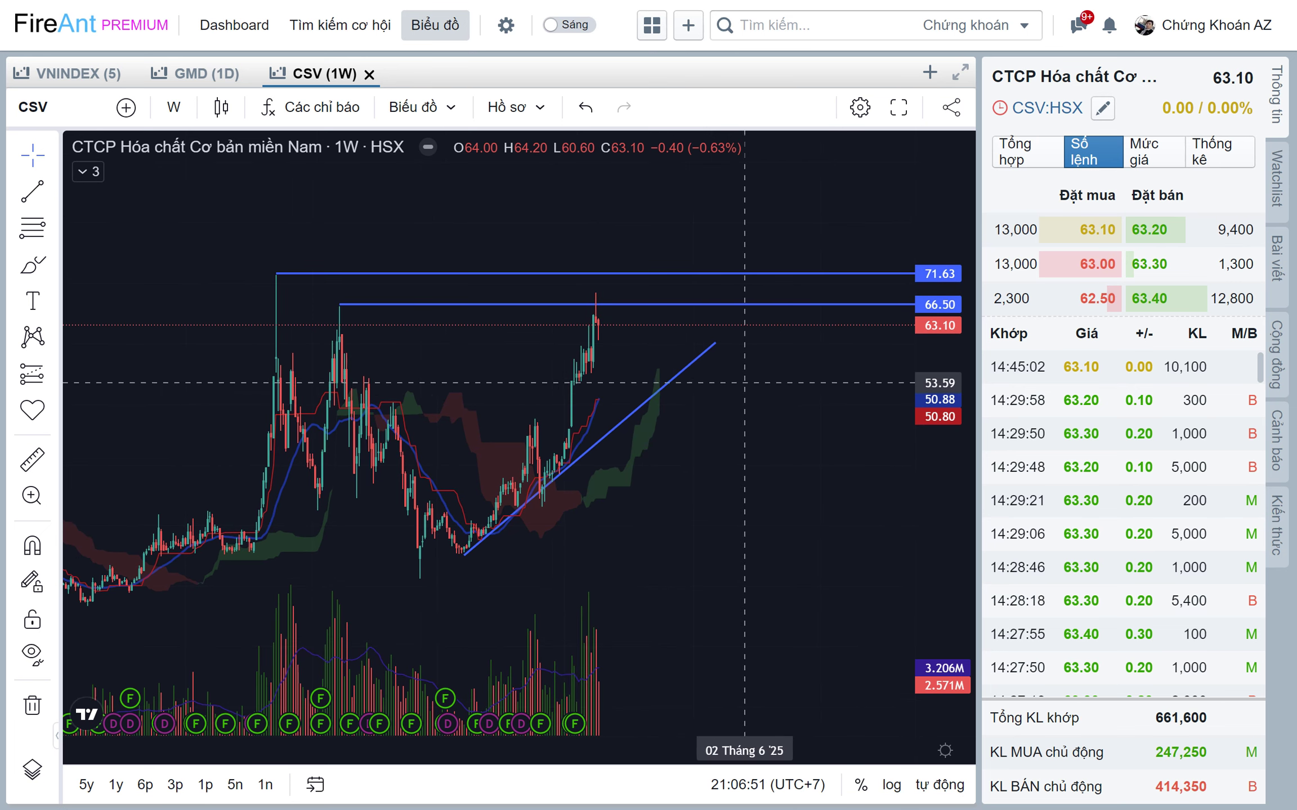
scroll(732, 403, "right", 1)
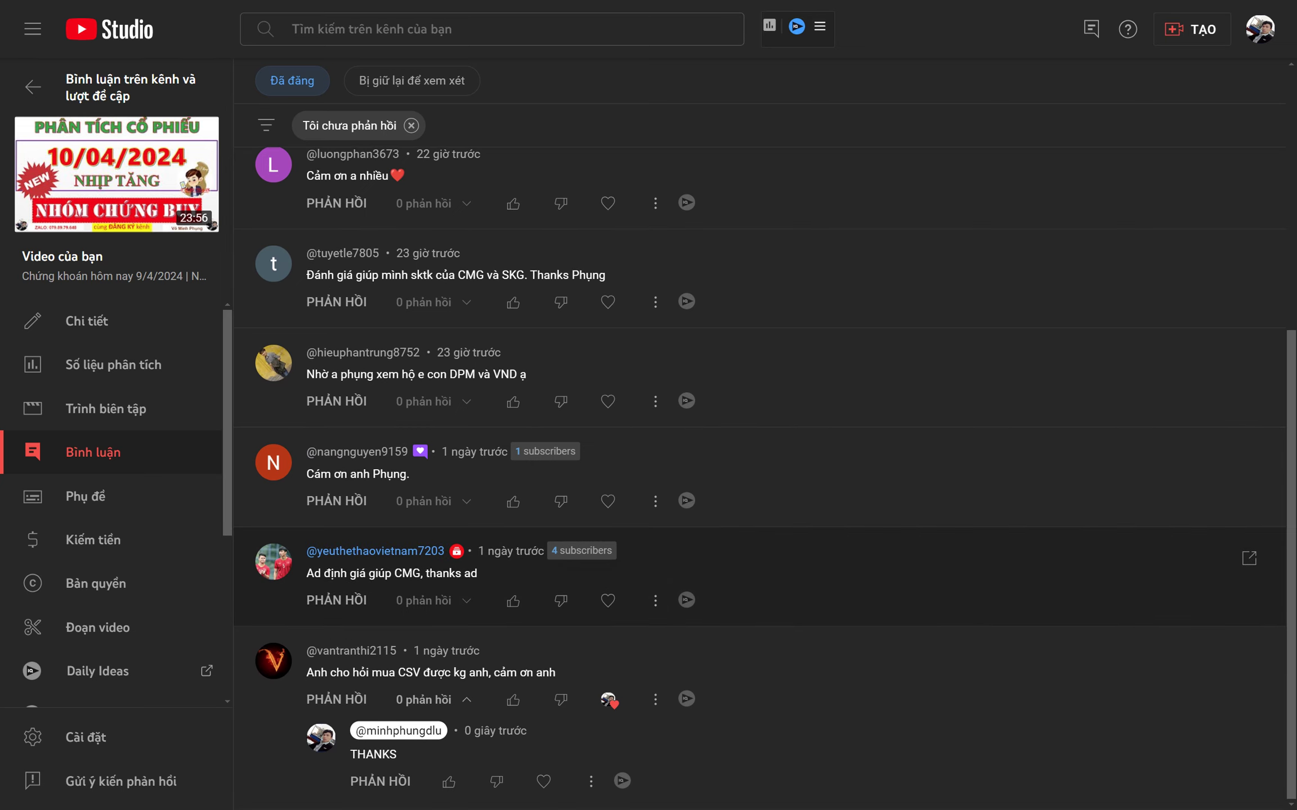
Heart the viewer's CMG valuation request and reply THANKS to it.
left_click_drag(324, 572, 369, 573)
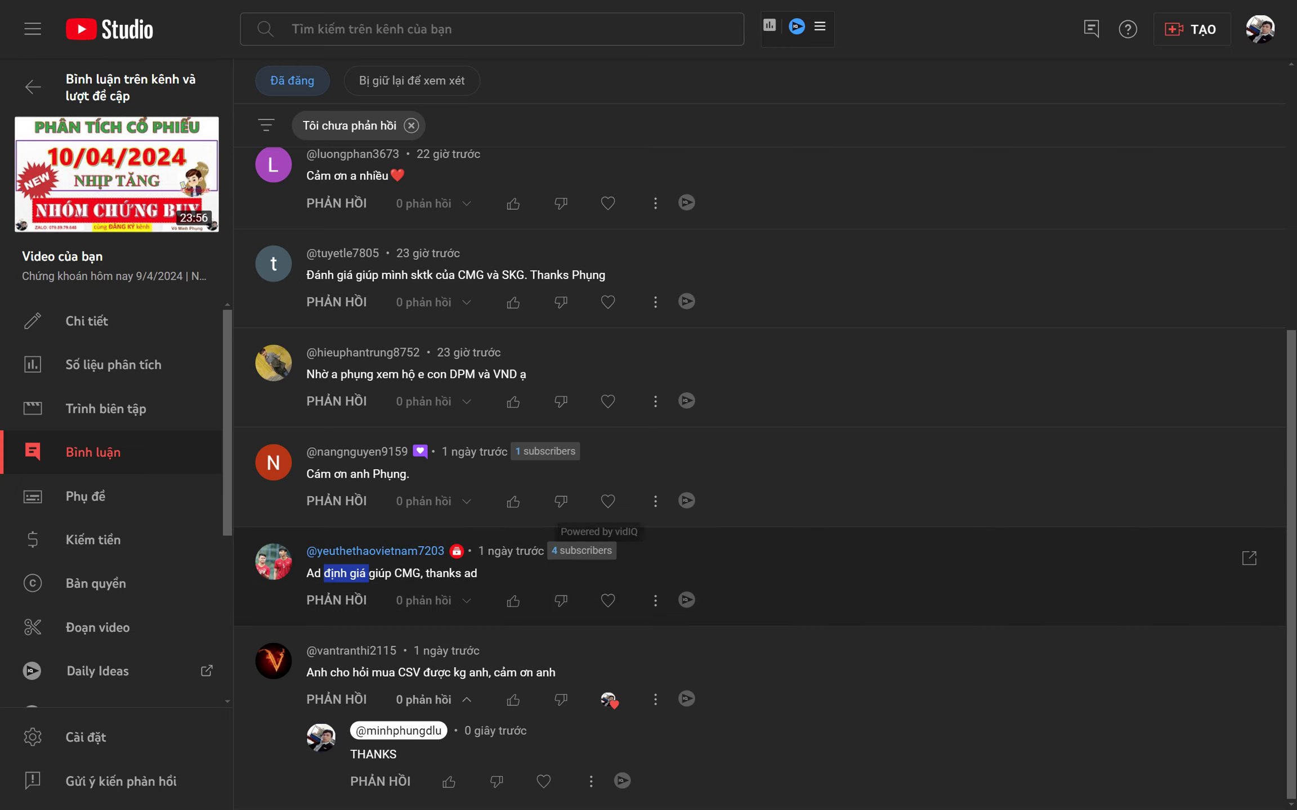
left_click(608, 601)
left_click(336, 600)
type("THANKS")
key("Return")
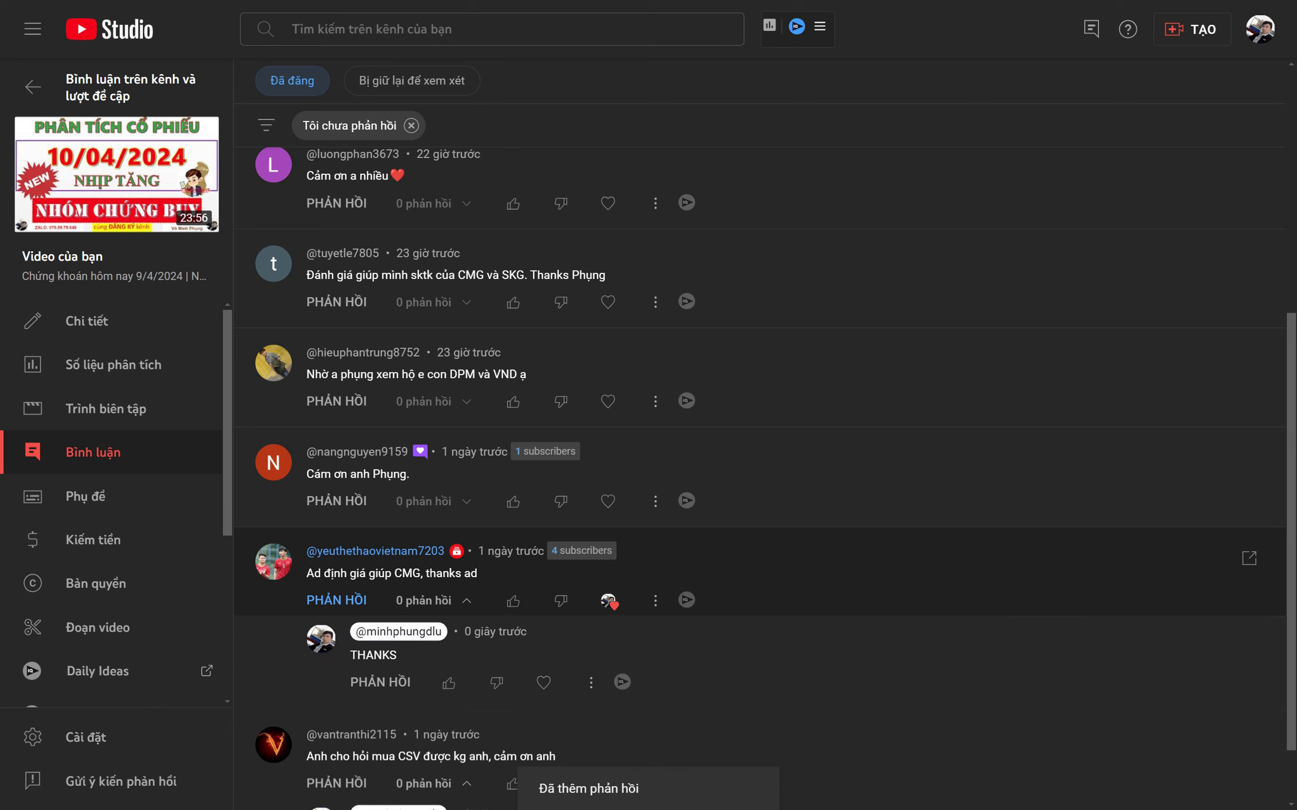
scroll(766, 479, "down", 1)
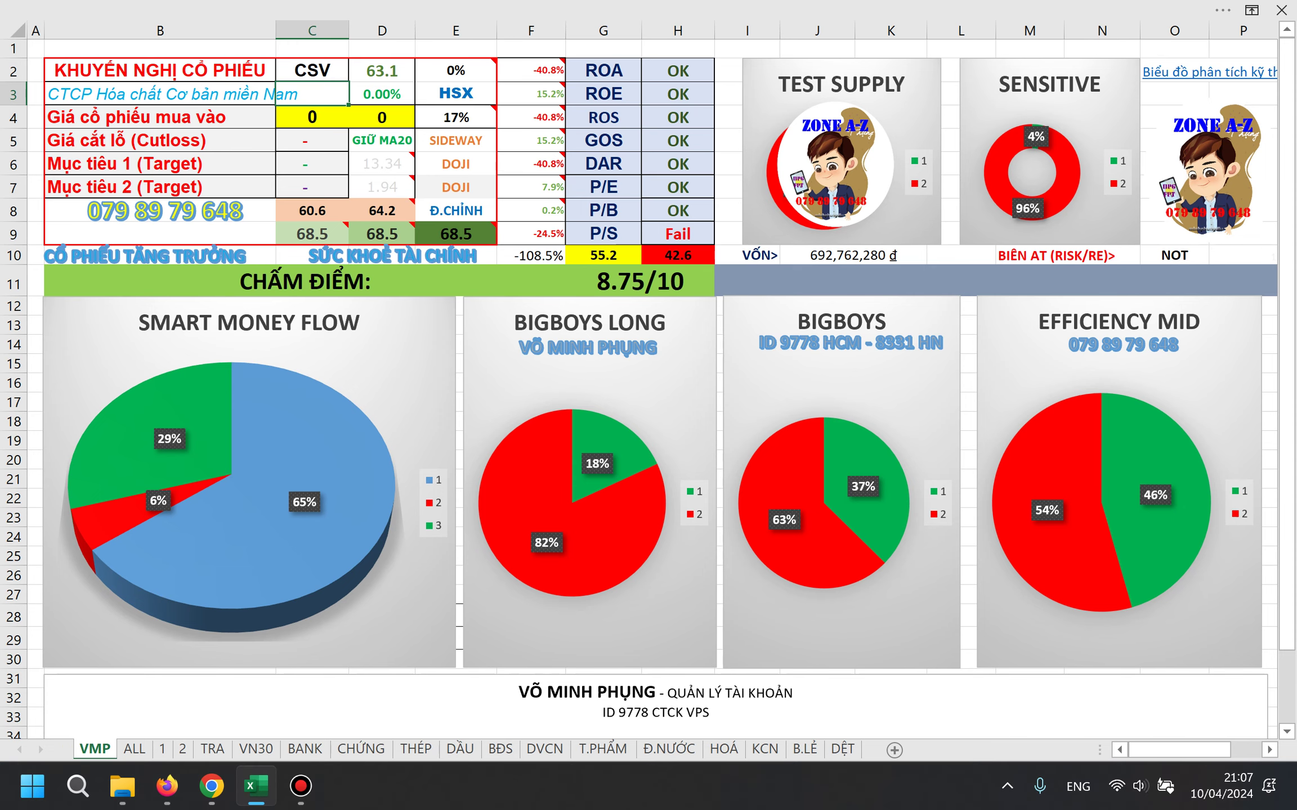
Browse the 2024 Excel folder and open the CMG valuation workbook.
left_click(123, 786)
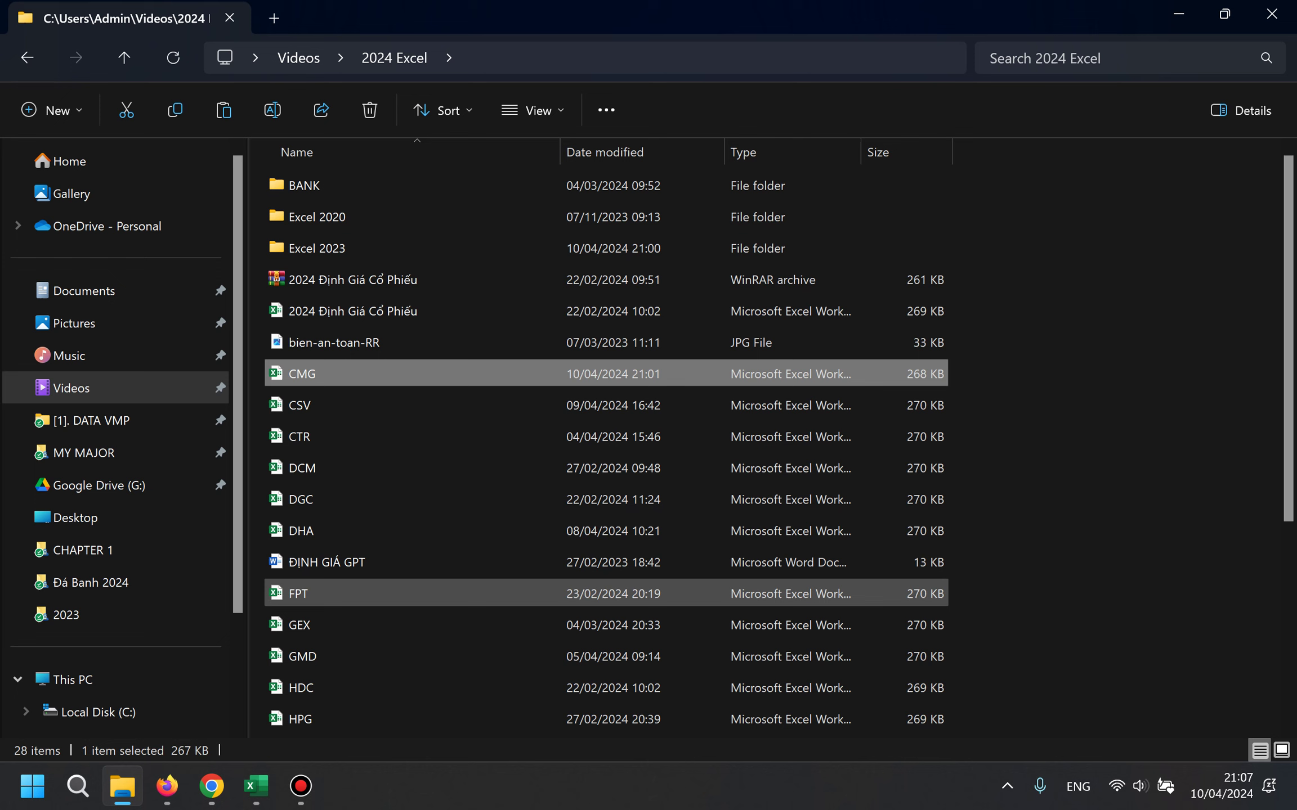
scroll(324, 561, "down", 1)
scroll(324, 561, "up", 1)
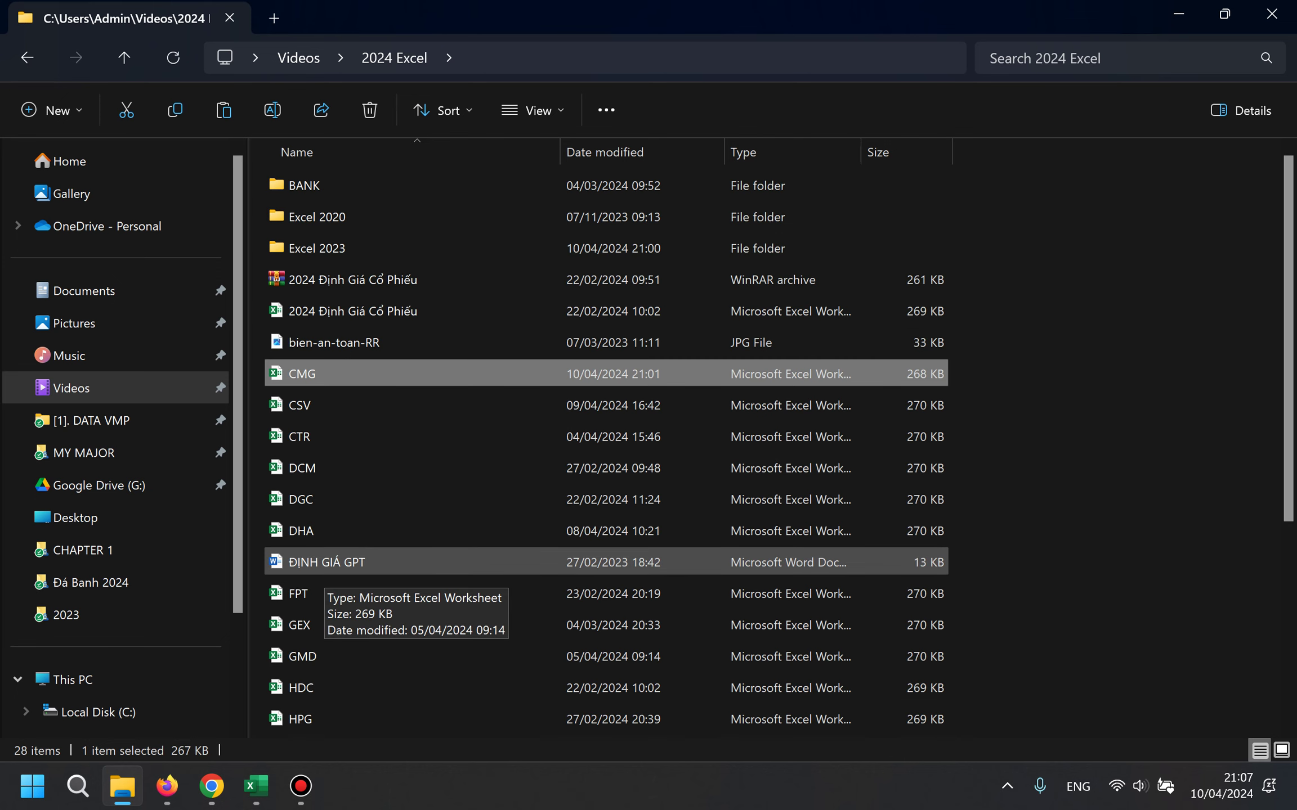
scroll(324, 562, "down", 1)
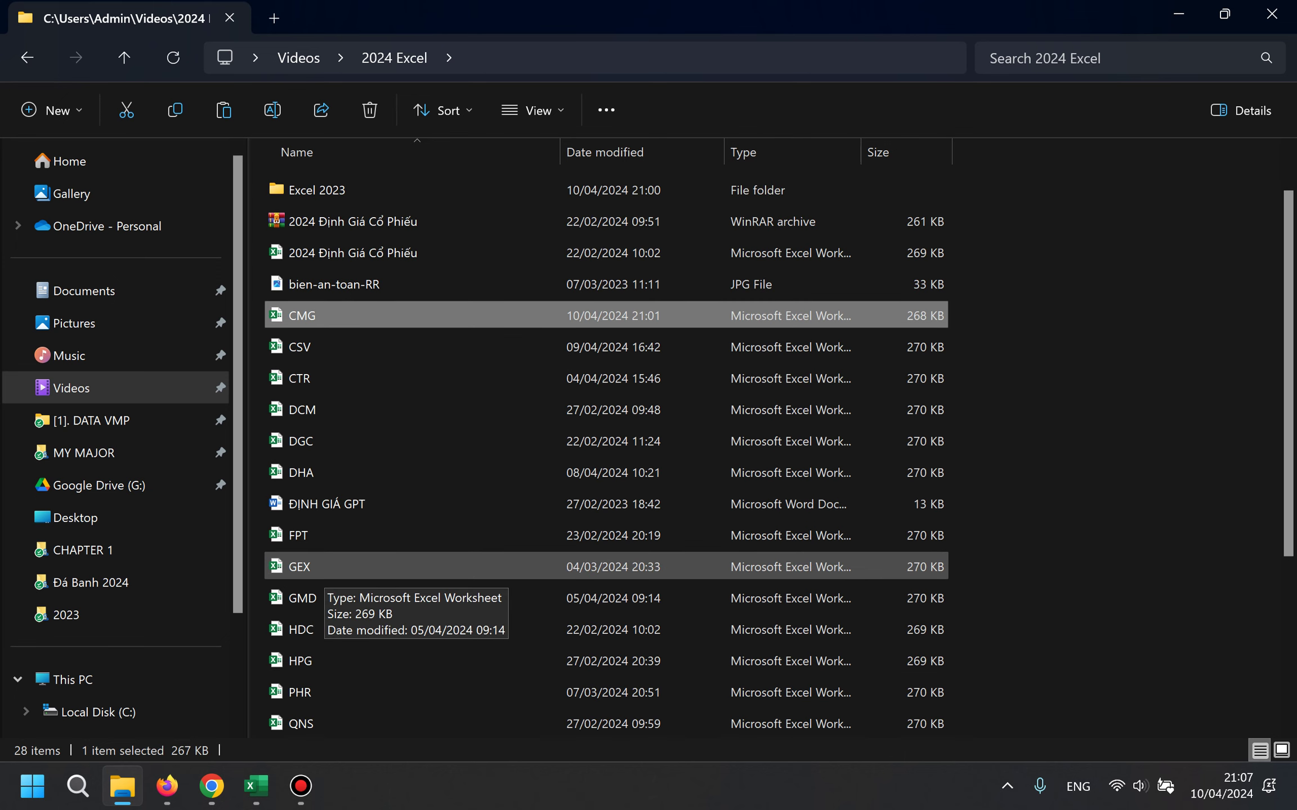
scroll(324, 565, "up", 1)
scroll(324, 566, "down", 1)
scroll(323, 566, "down", 2)
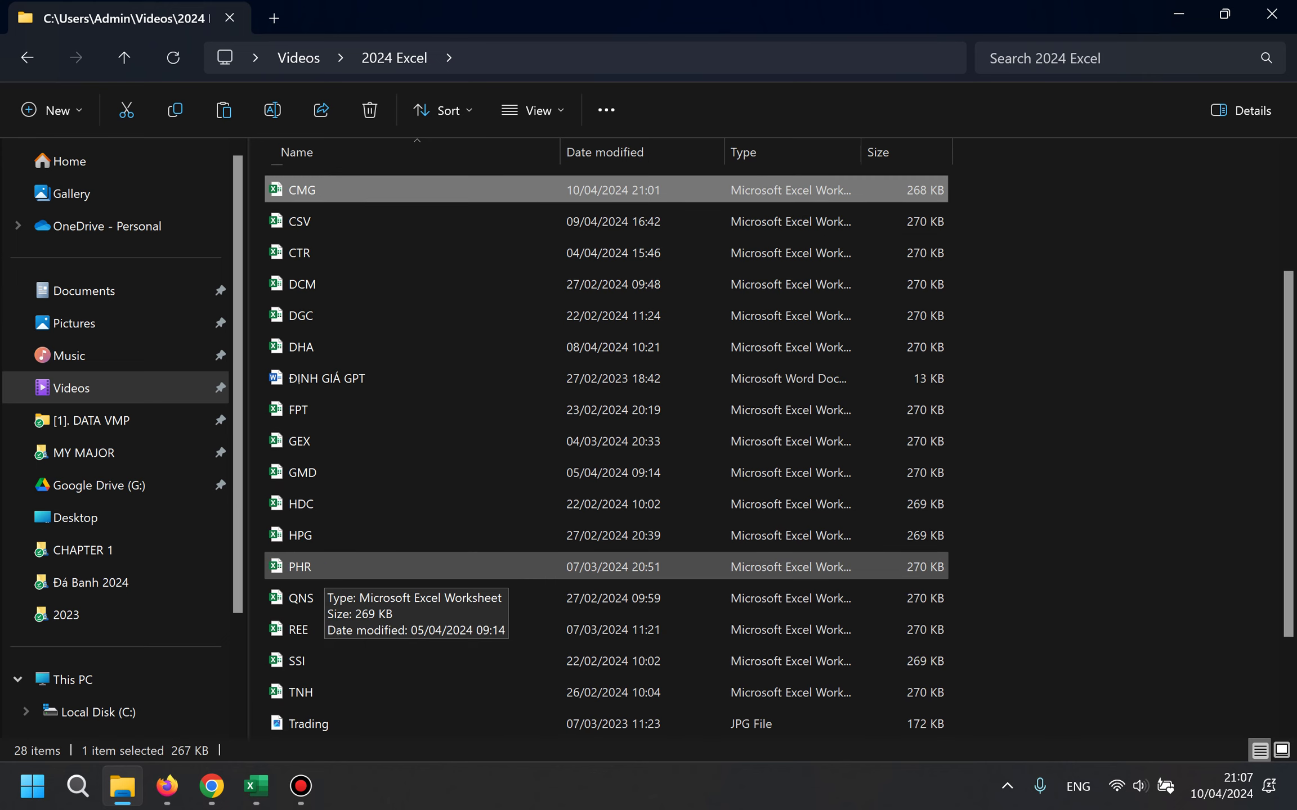
scroll(324, 565, "up", 2)
scroll(324, 565, "up", 1)
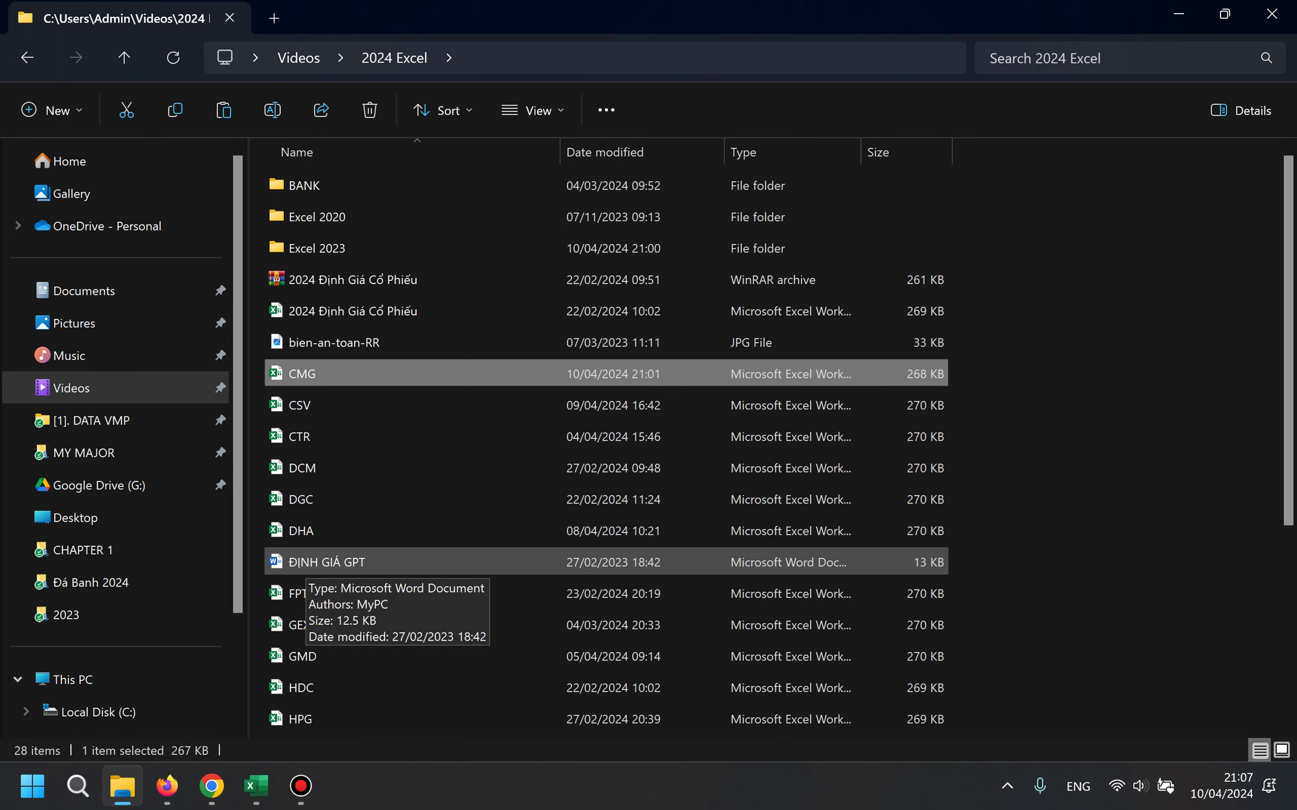
key("alt+Tab")
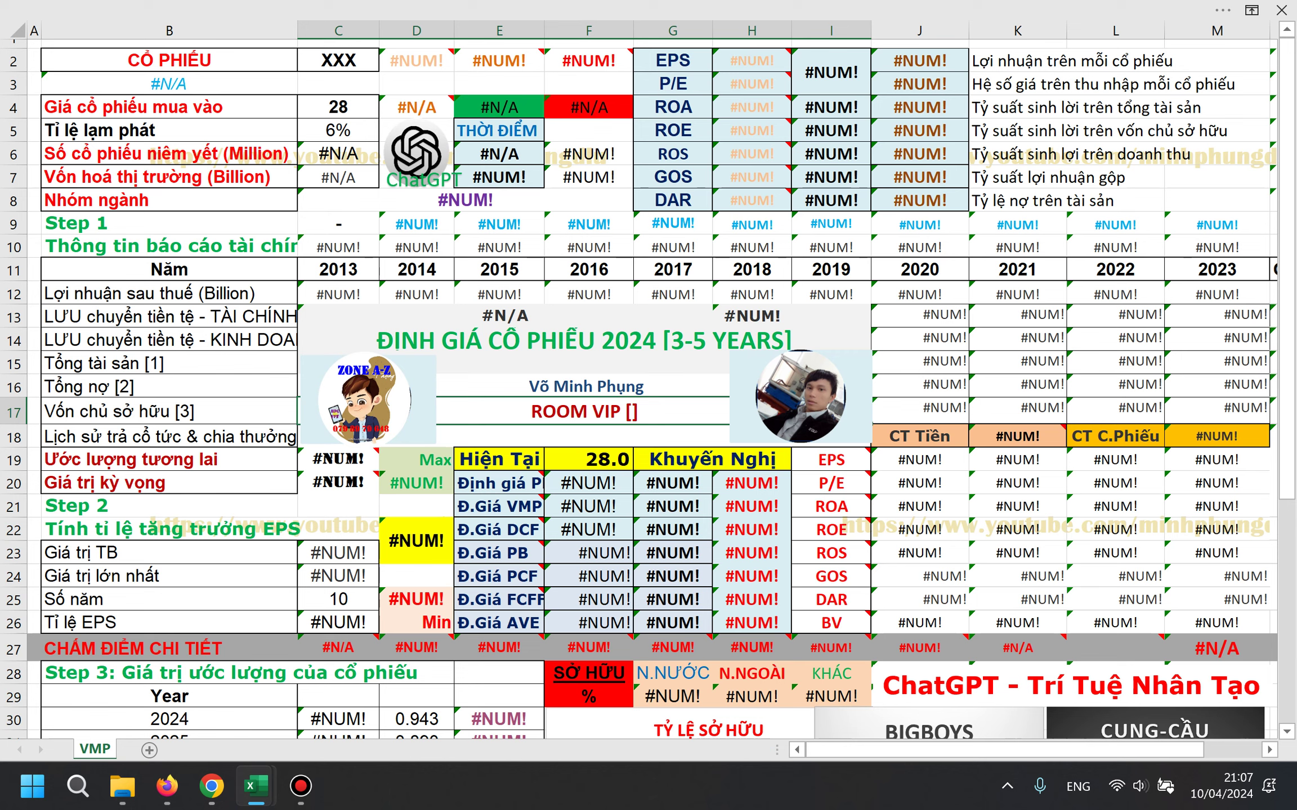
Enter CMG as the stock code in C2, yielding price 28.0, BUY ratings and a 6/10 score.
left_click(338, 60)
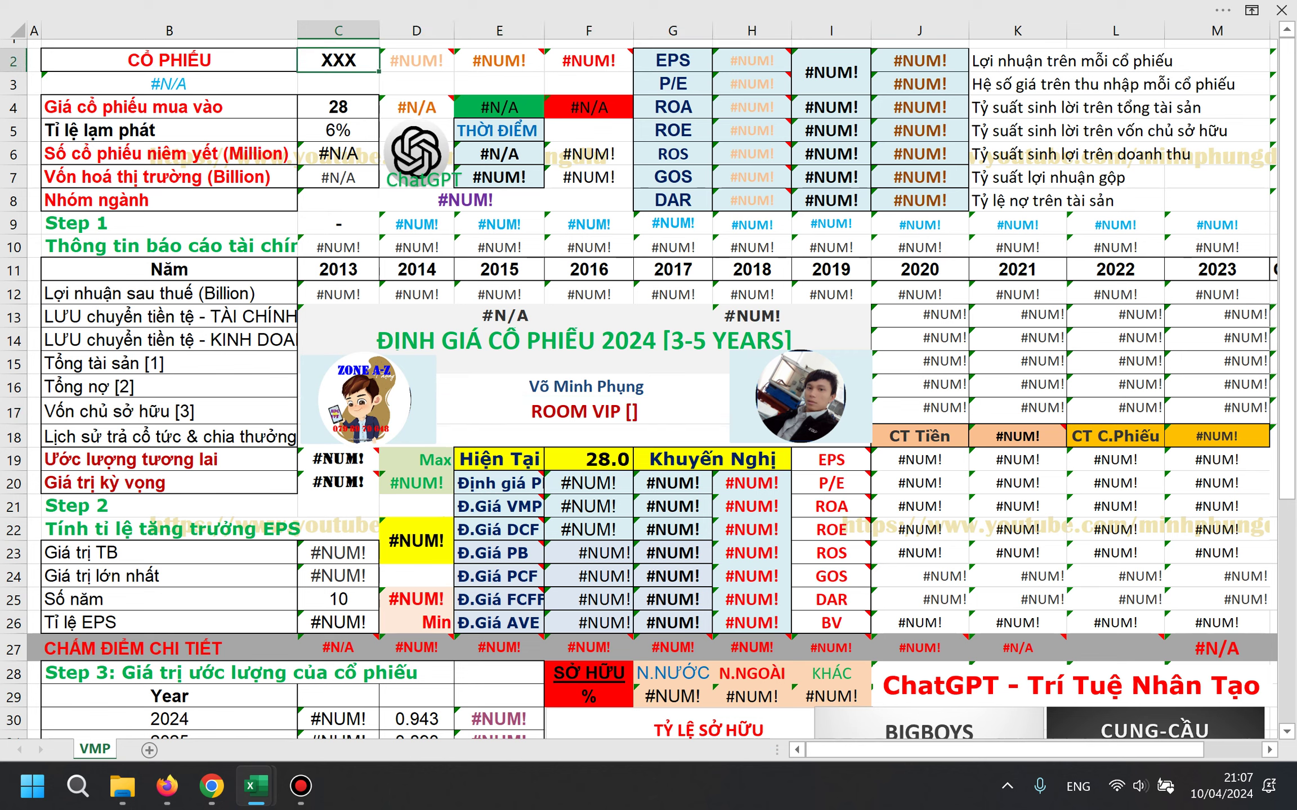
type("G")
key("BackSpace")
type("CMG")
key("Return")
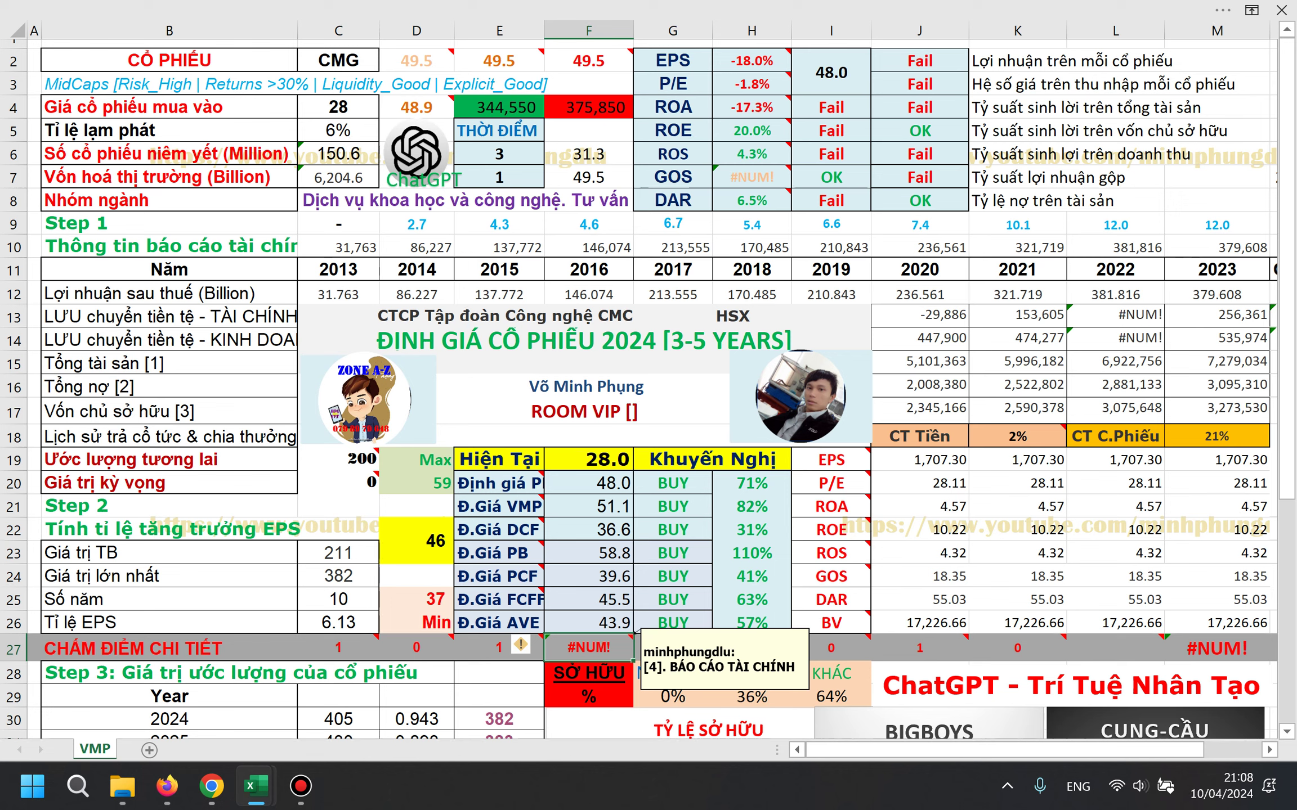
type("1")
left_click(585, 411)
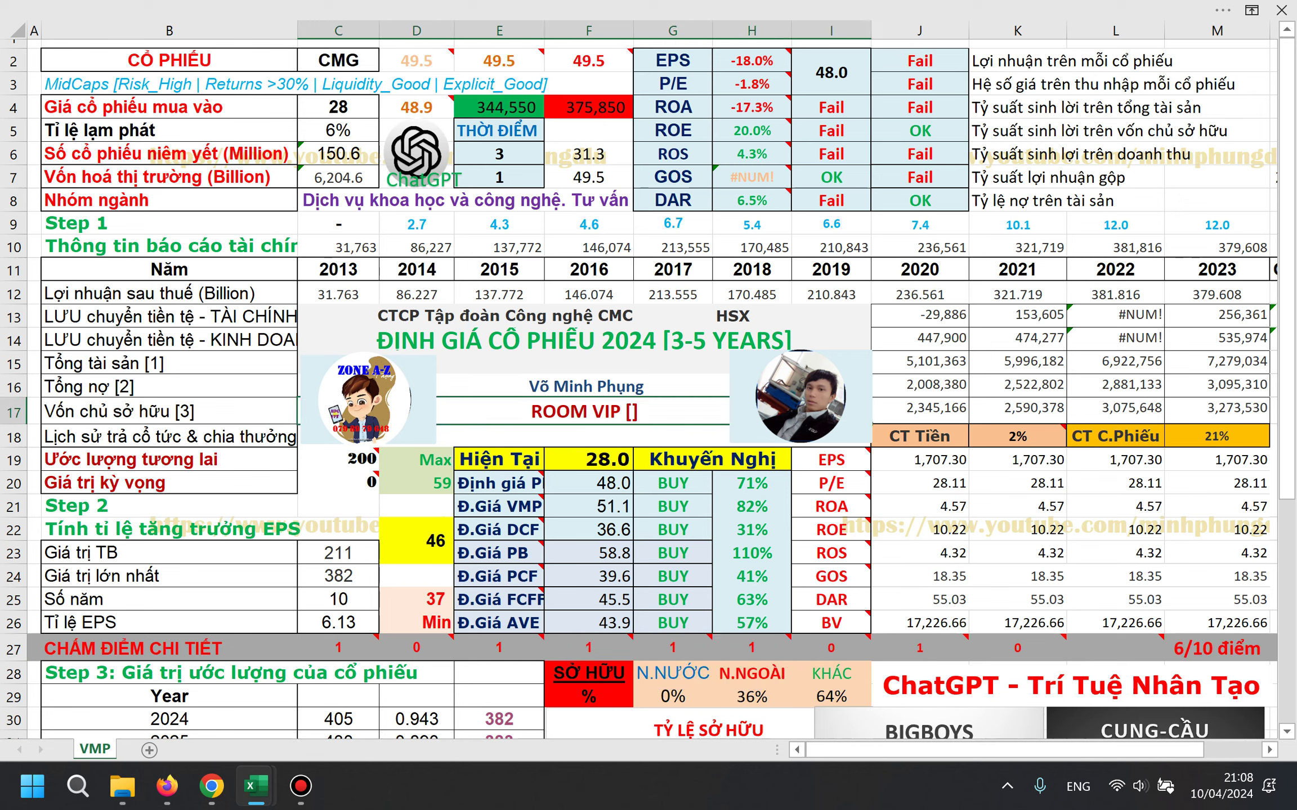
left_click(338, 107)
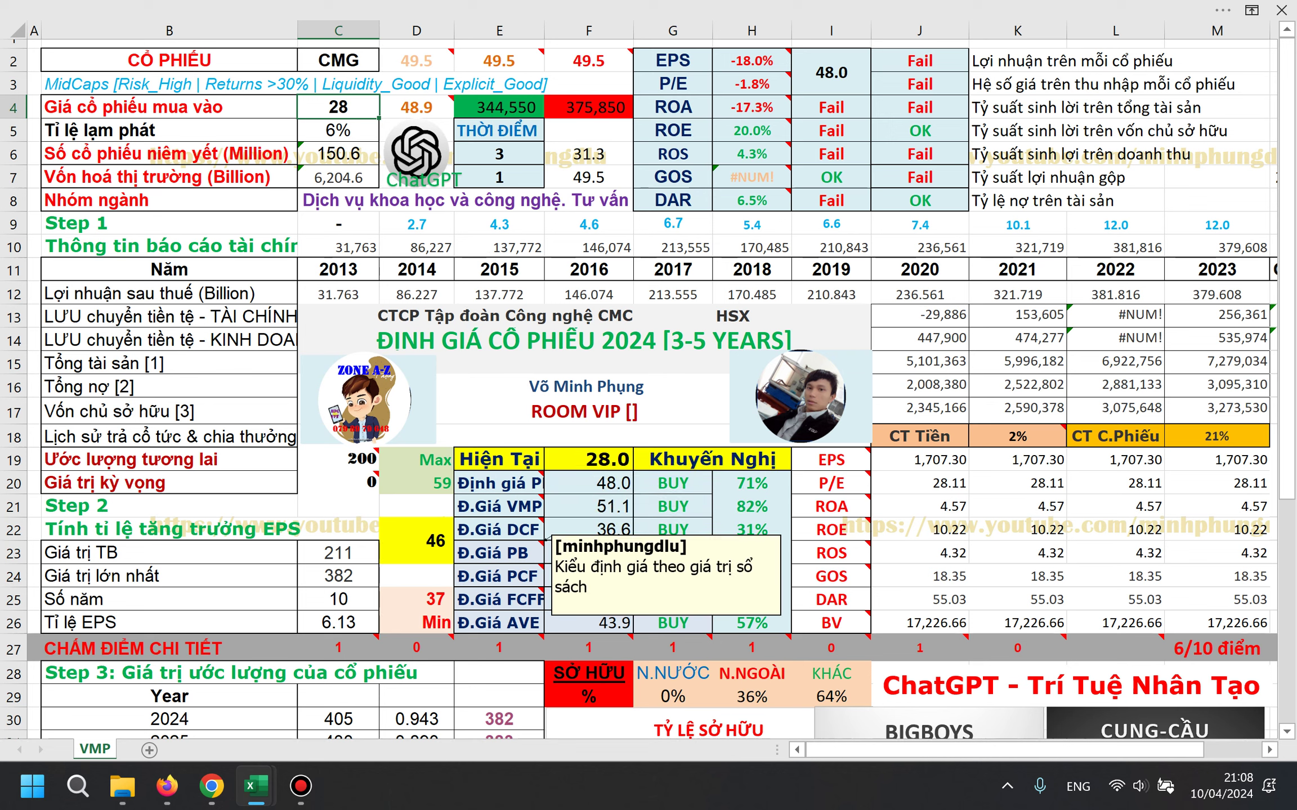
Try purchase prices of 38 and then 48 in C4, checking the valuation figures each time.
type("38")
key("Return")
left_click(416, 152)
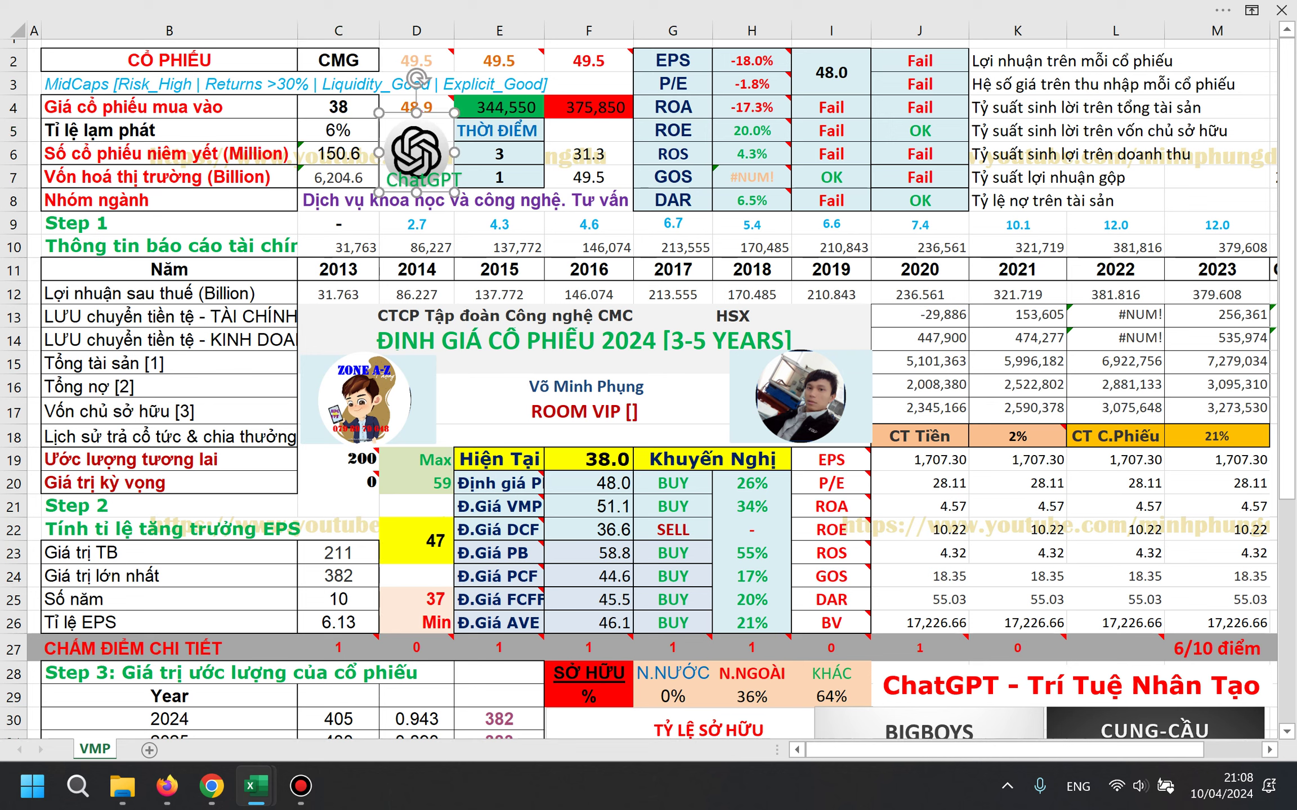
left_click(416, 107)
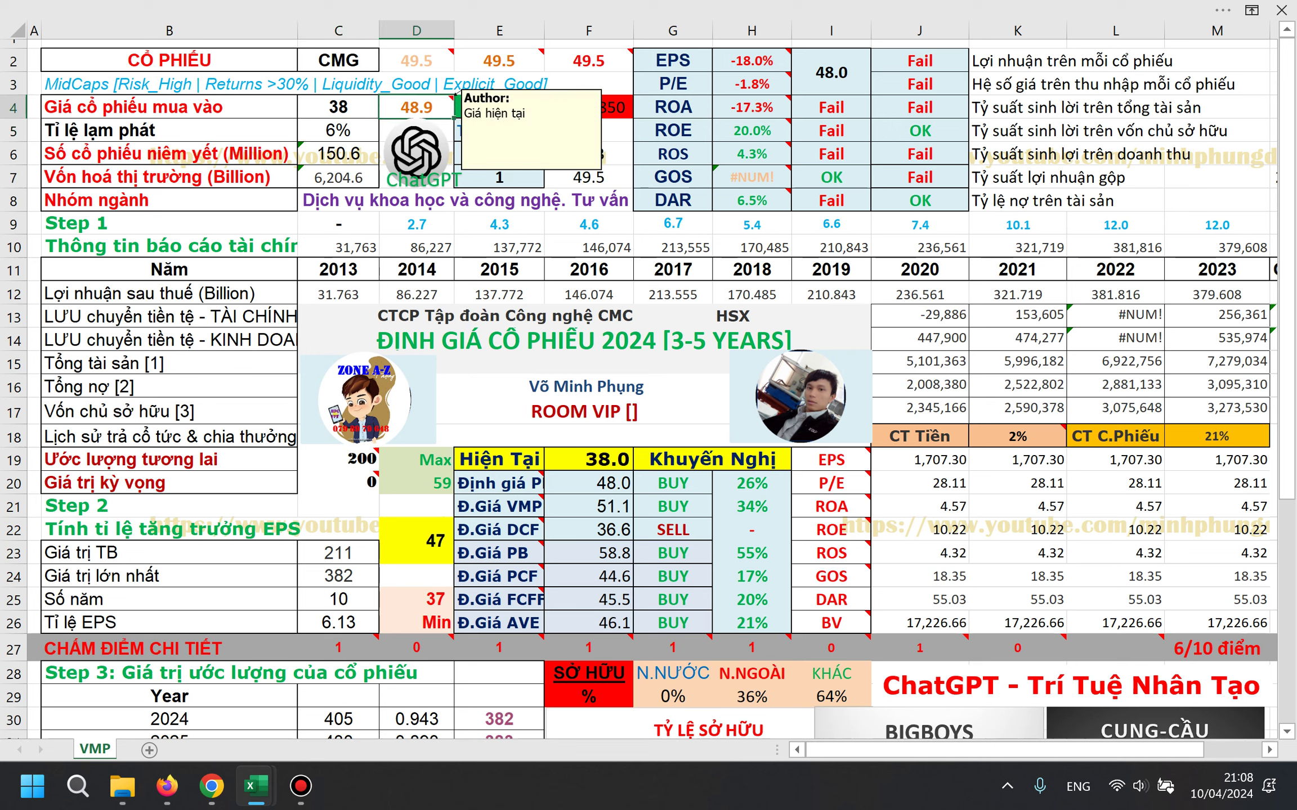
left_click(338, 107)
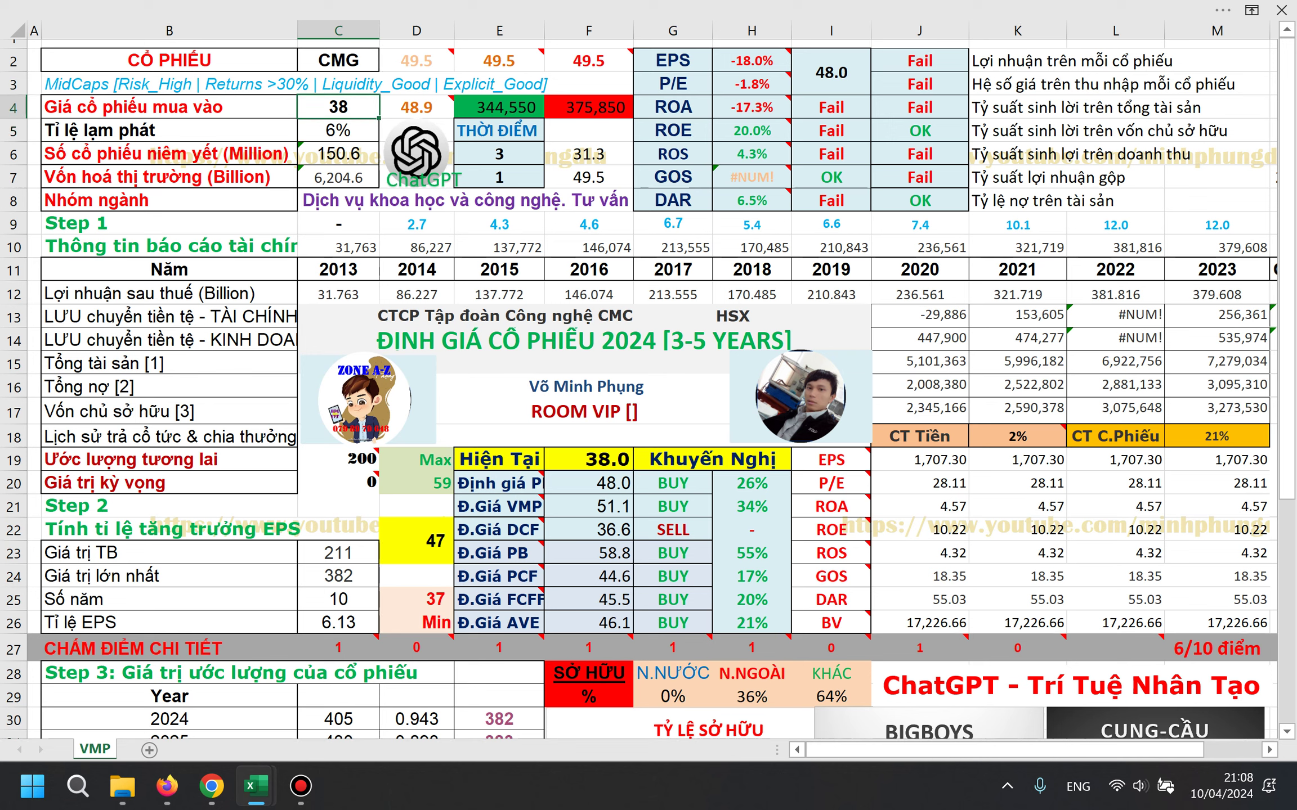
type("48")
key("Return")
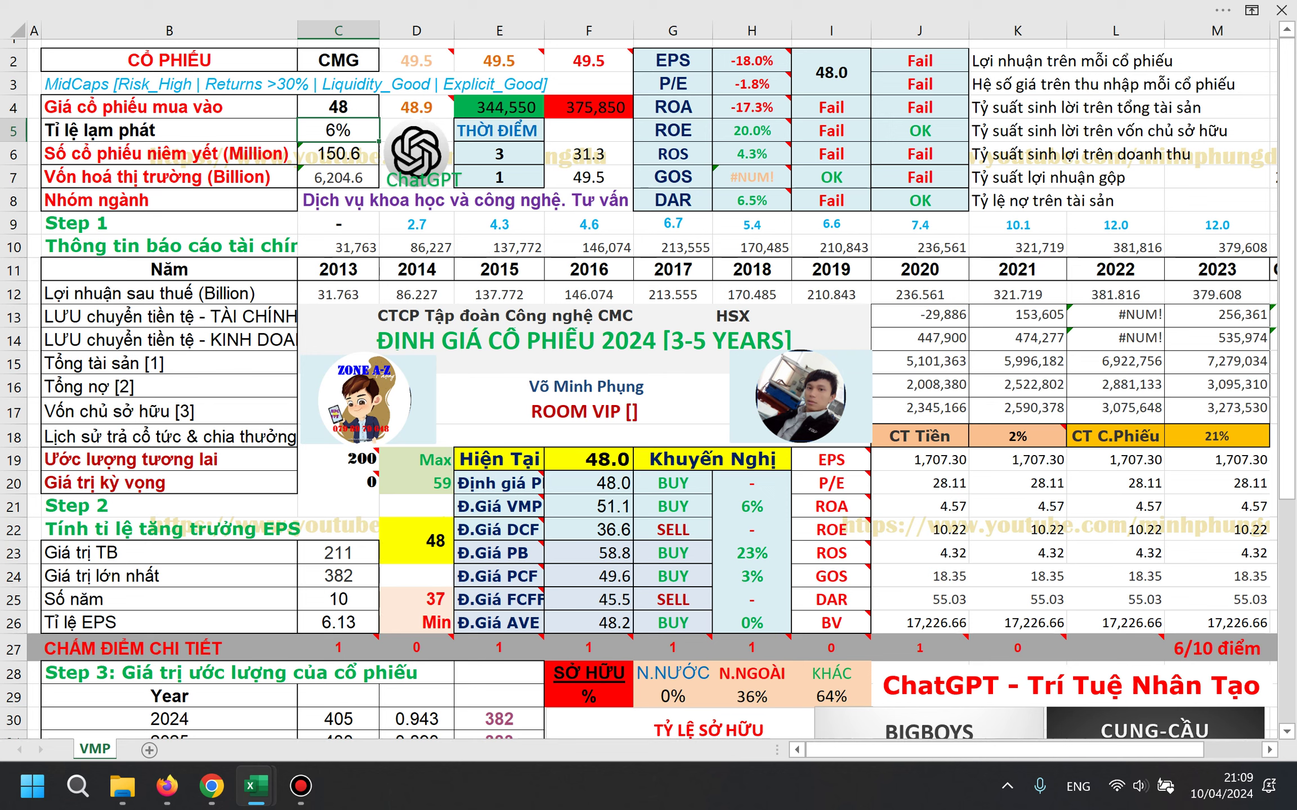
left_click(589, 553)
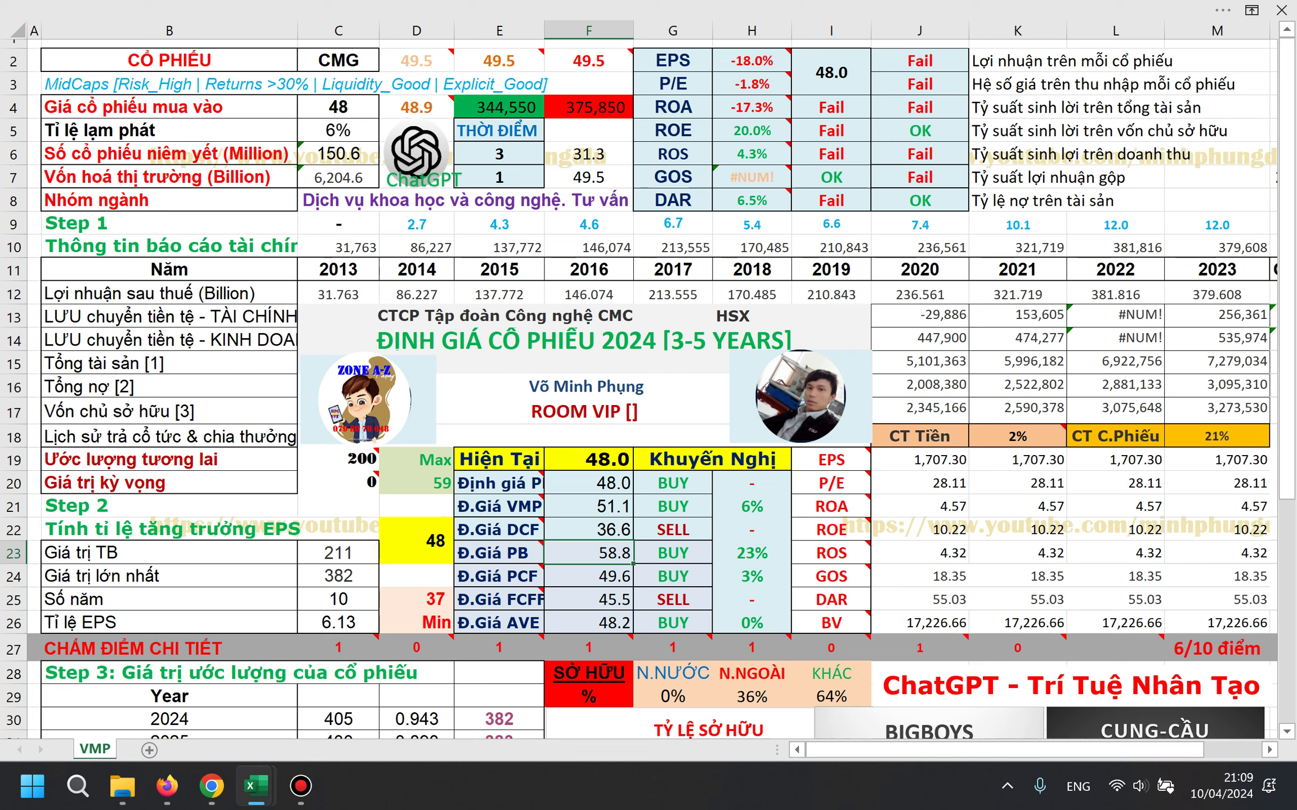
left_click(417, 541)
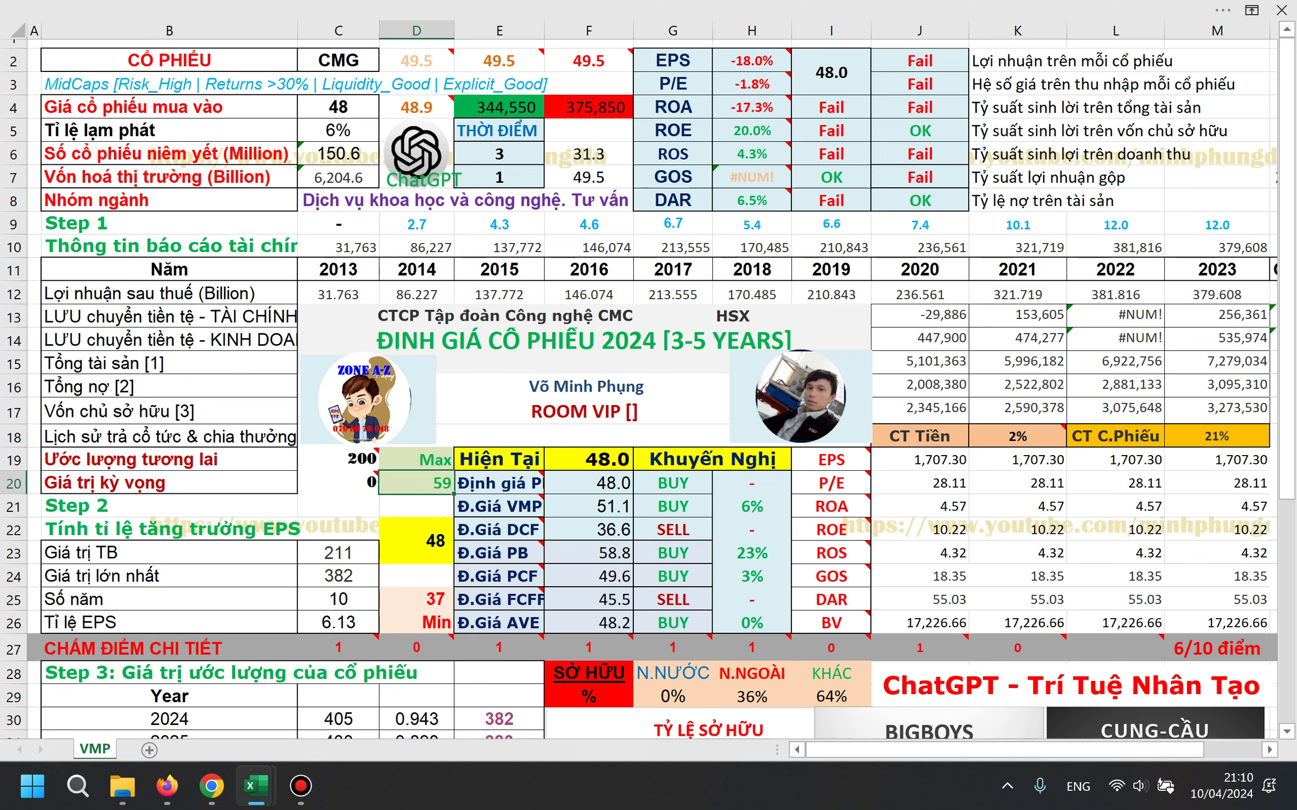
Settle on 45 as CMG's purchase price in C4.
left_click(338, 107)
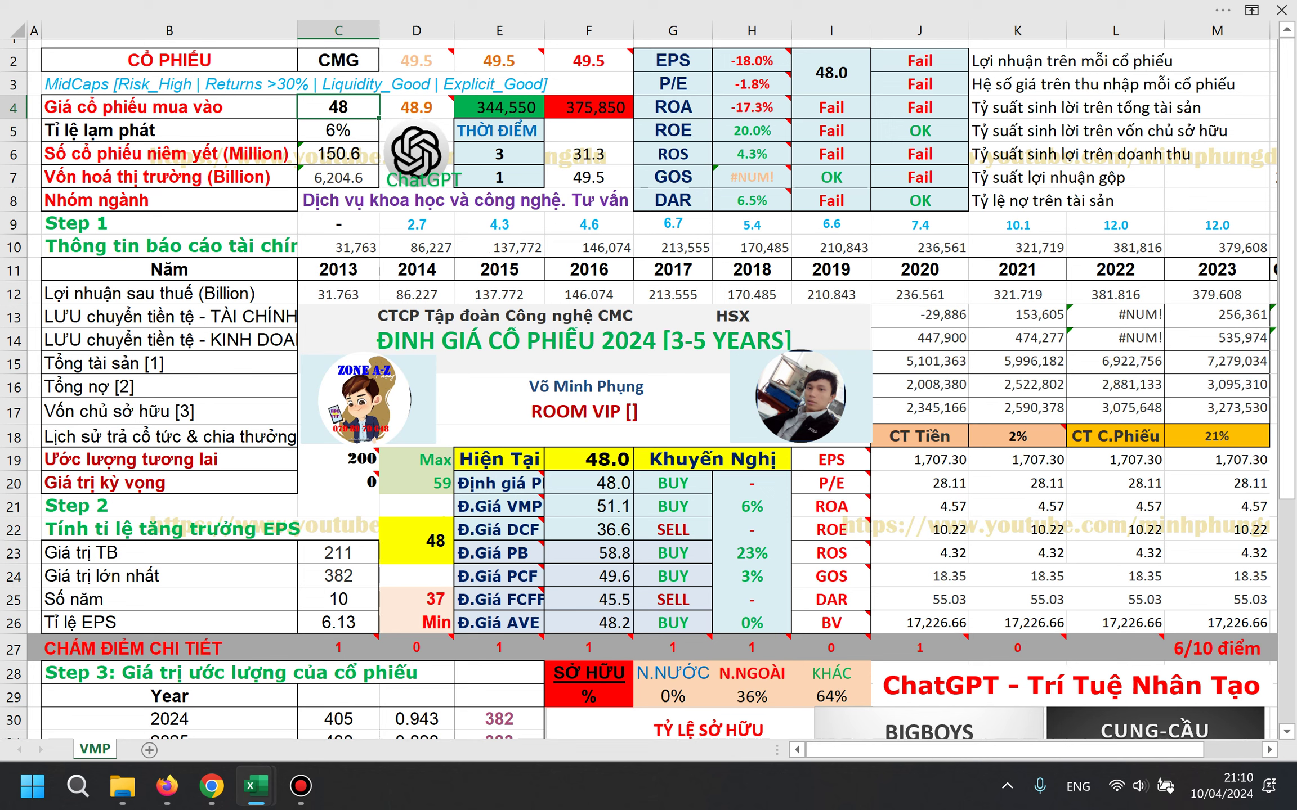
type("45")
key("ctrl+Return")
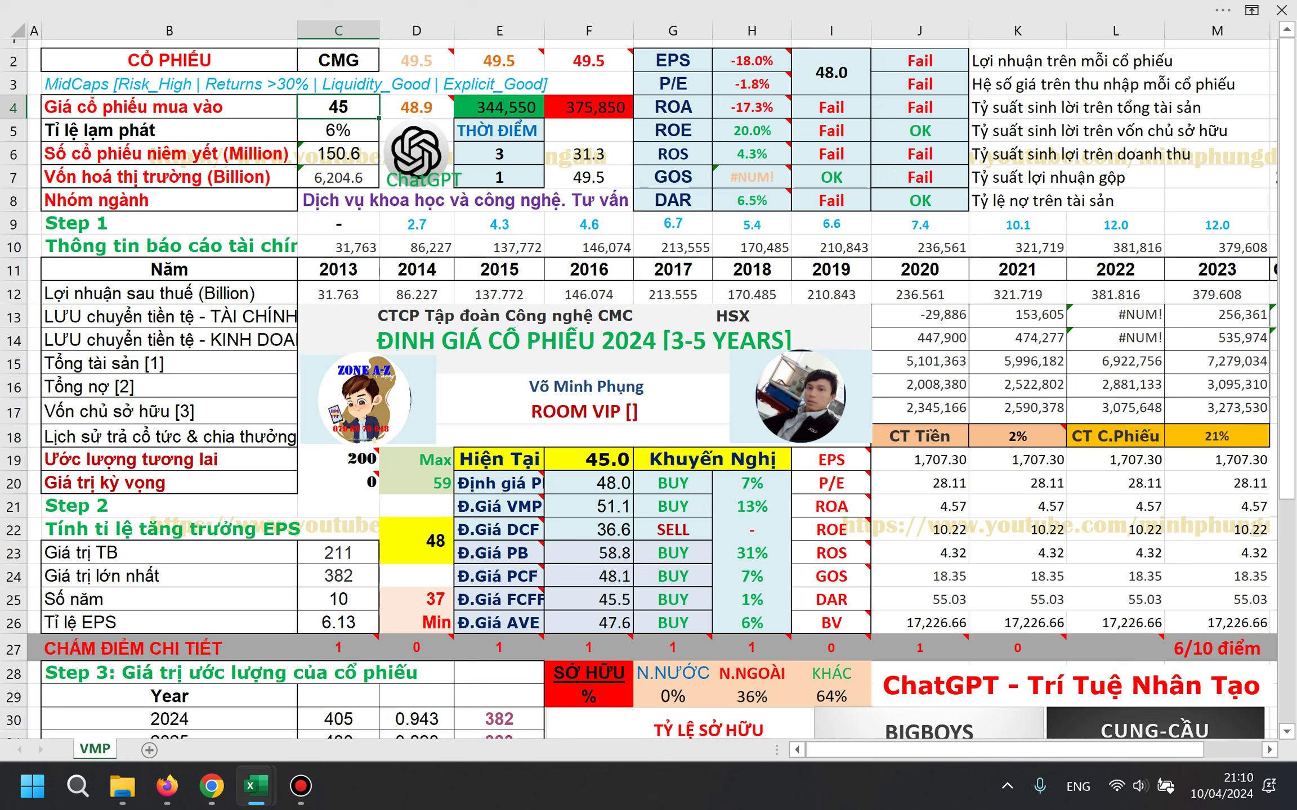
left_click(211, 786)
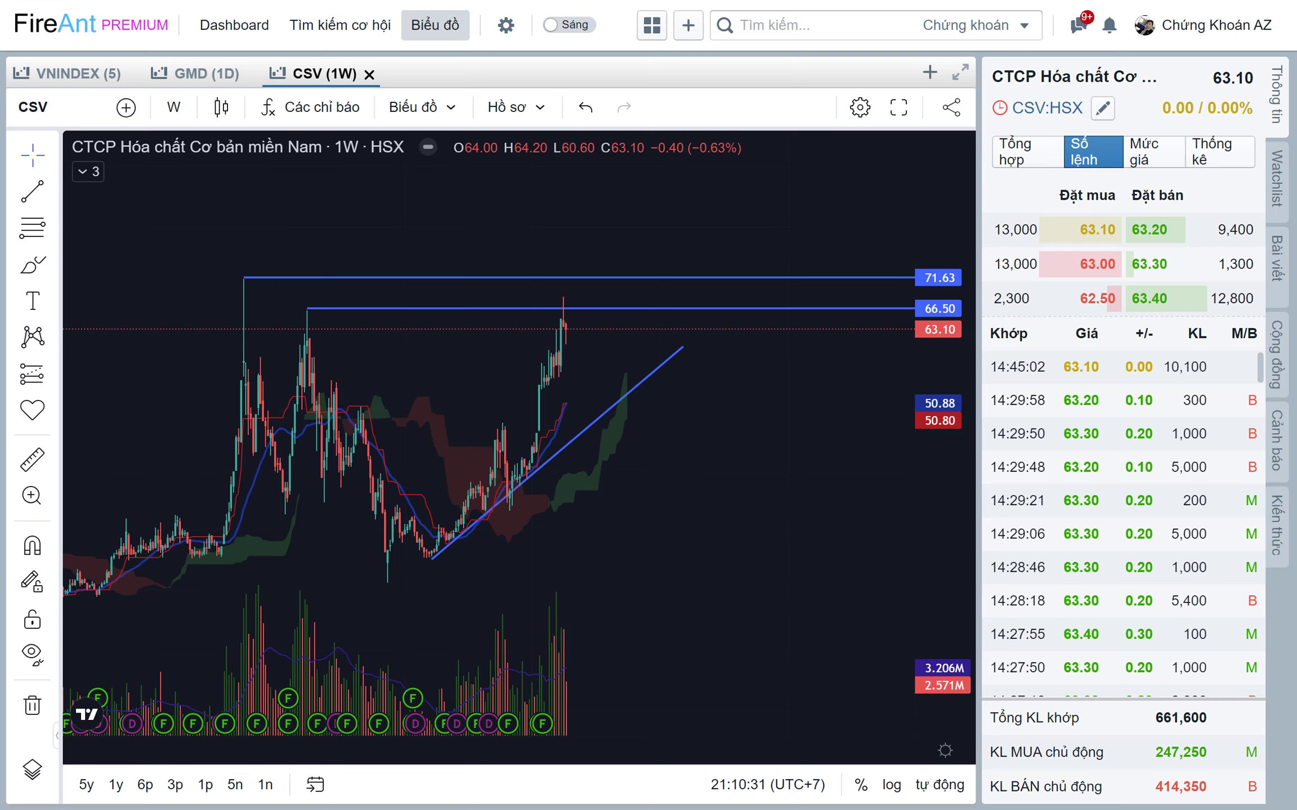
Load the CMG weekly chart in place of CSV and zoom the view.
type("CMG")
key("Return")
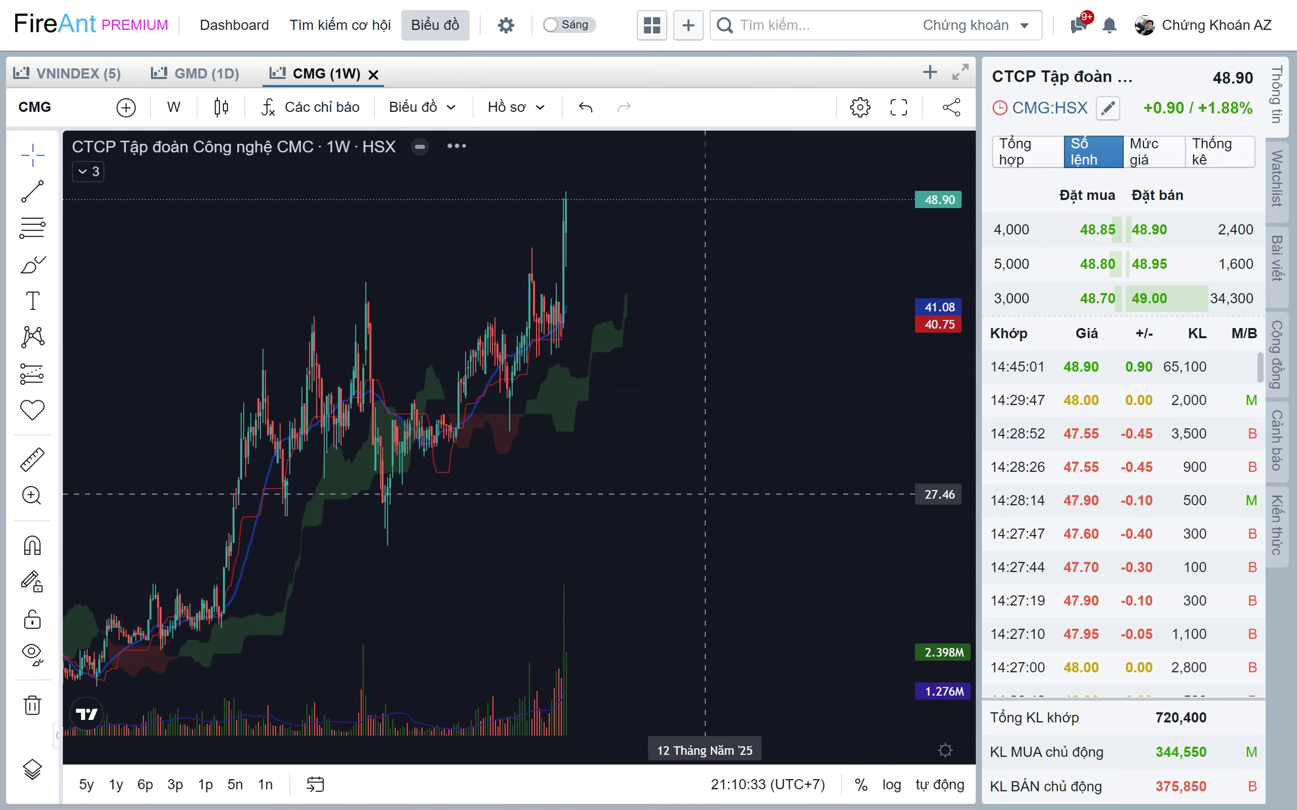
left_click_drag(564, 497, 775, 469)
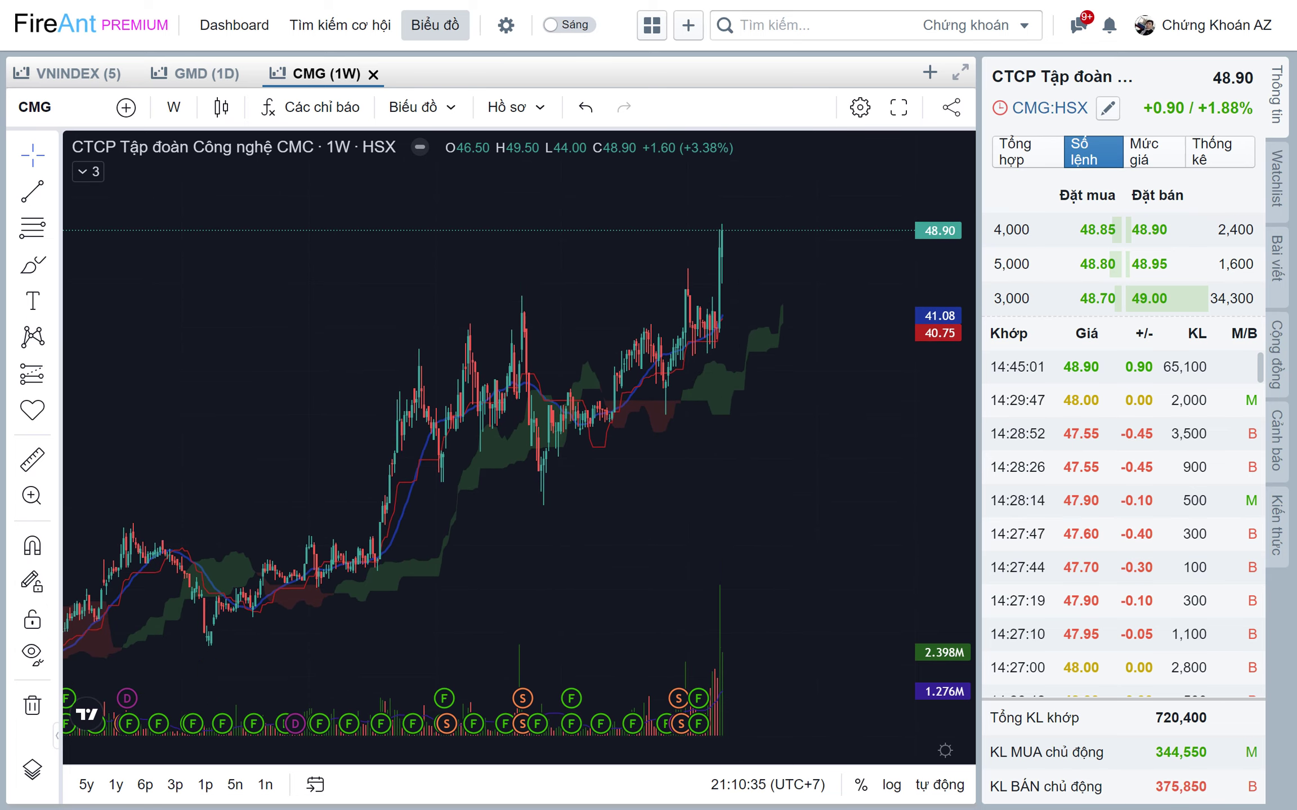
scroll(671, 547, "down", 2)
scroll(686, 529, "down", 2)
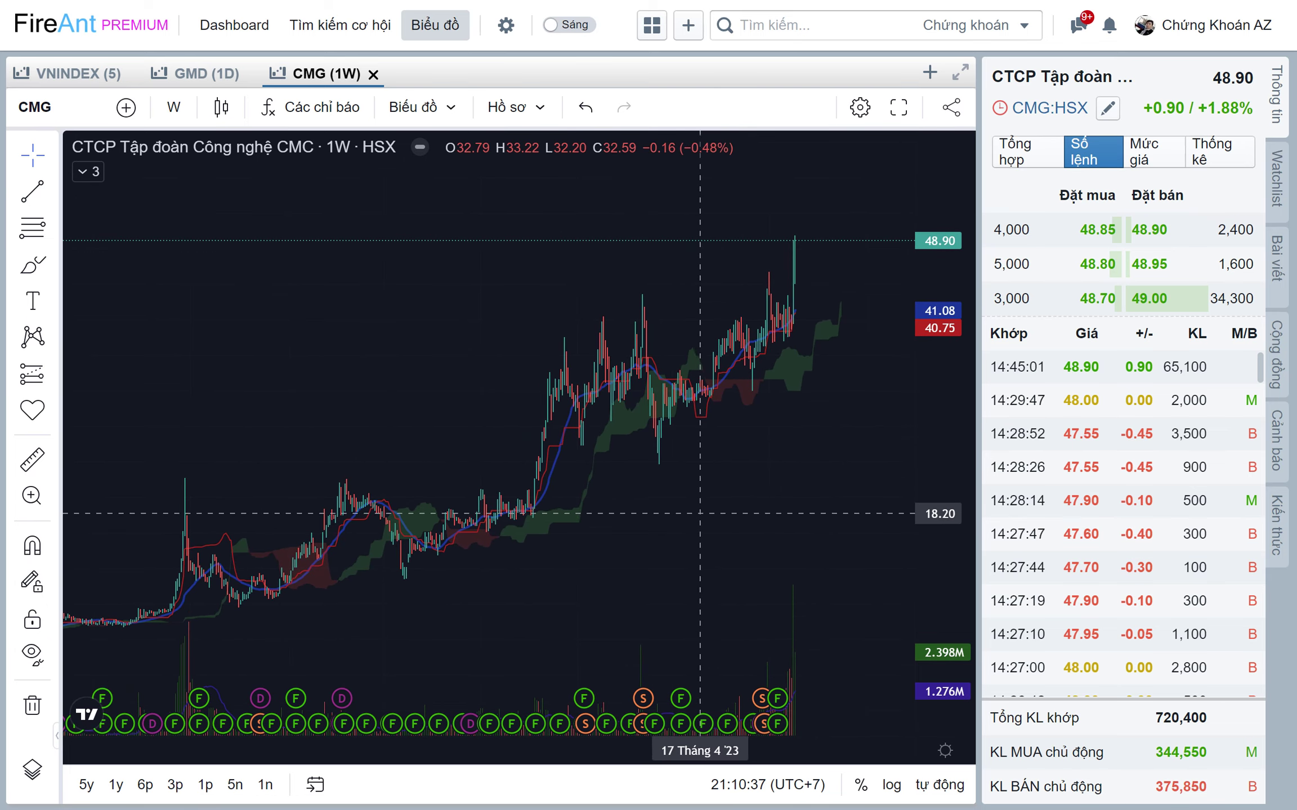
scroll(702, 521, "down", 1)
scroll(700, 530, "down", 1)
scroll(700, 530, "down", 2)
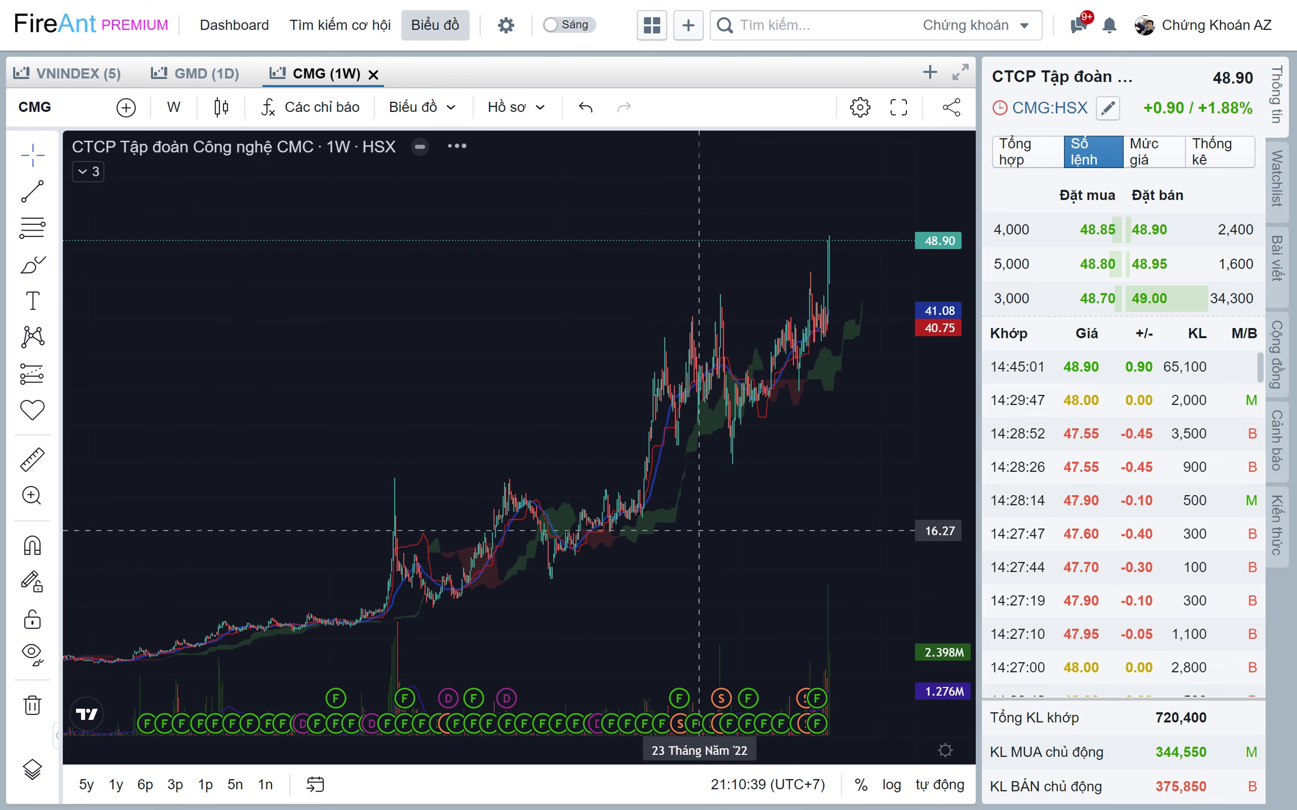
scroll(152, 659, "down", 1)
scroll(162, 659, "up", 1)
scroll(169, 653, "up", 1)
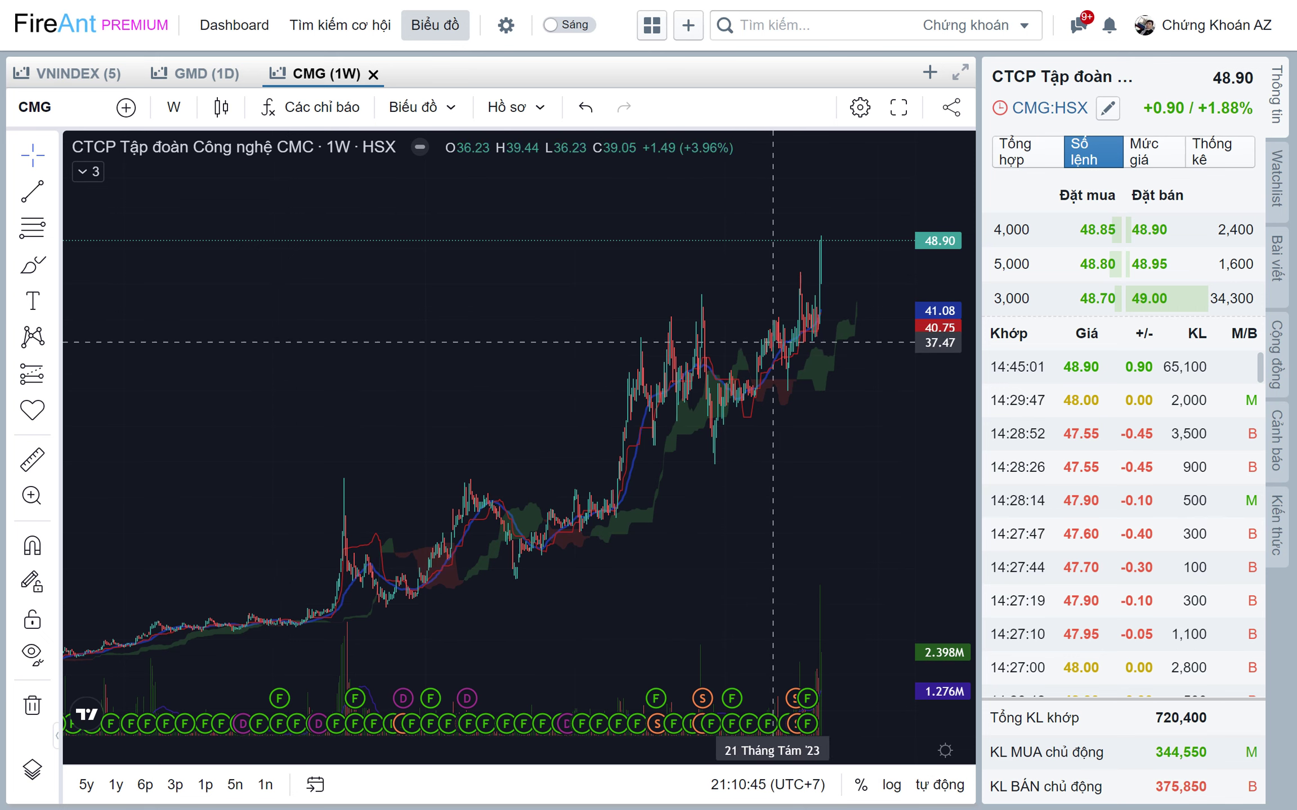
Scroll through CMG's price history to the latest 48.90 price, then return to Excel.
scroll(826, 397, "right", 1)
scroll(826, 396, "right", 3)
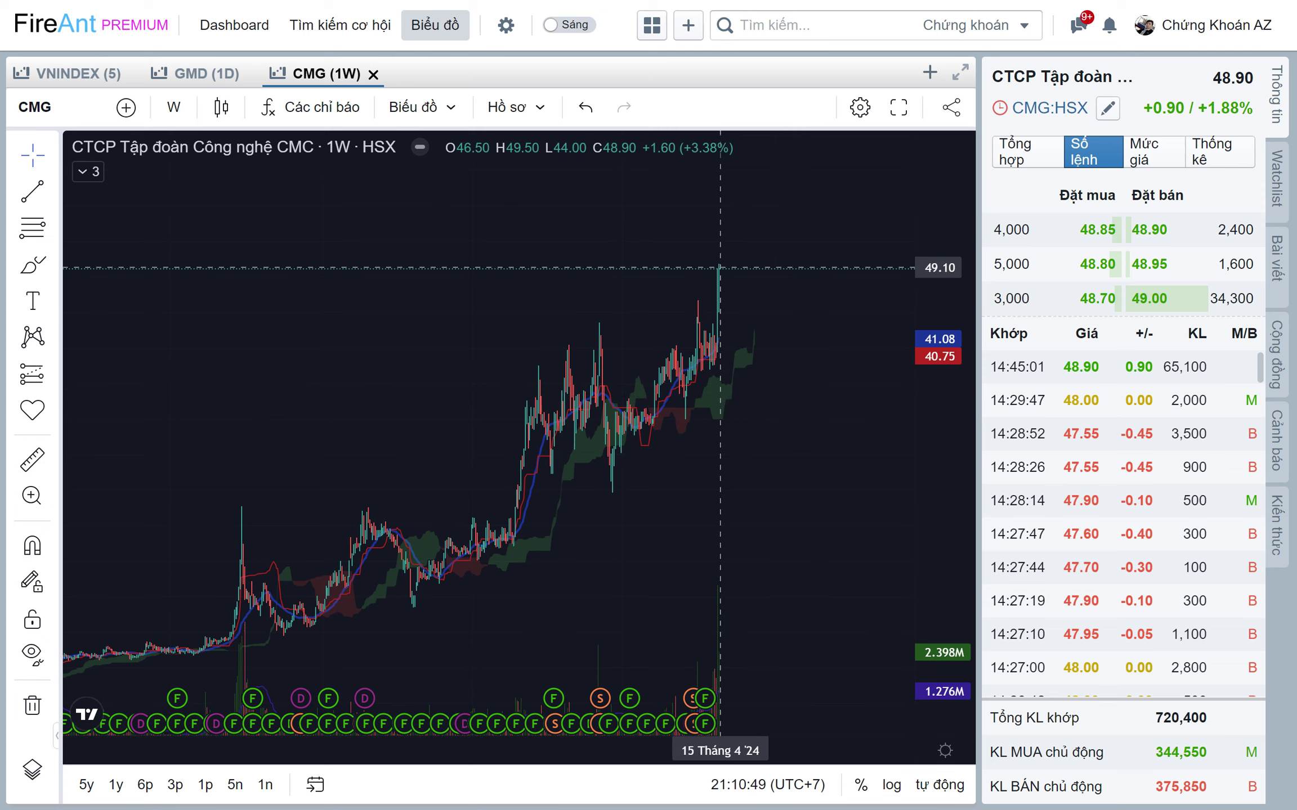
scroll(563, 422, "left", 1)
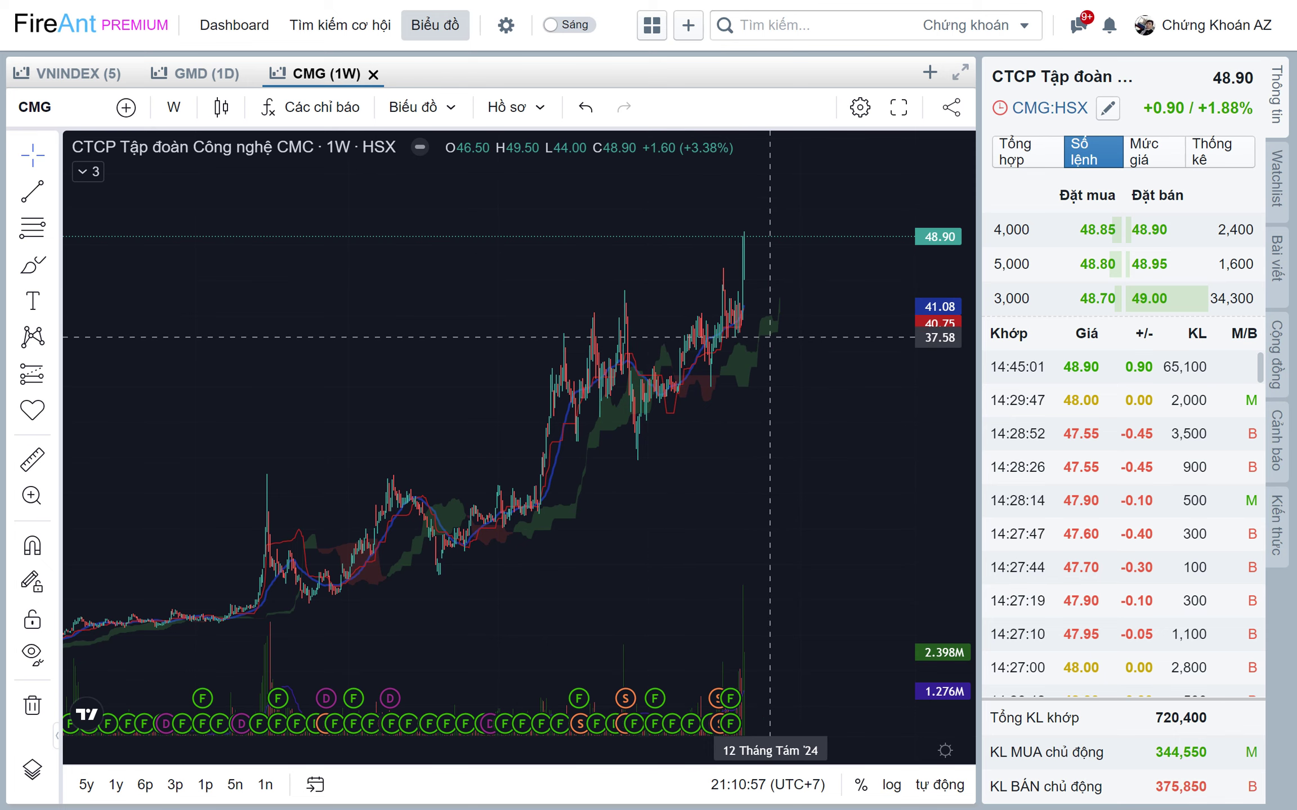
scroll(741, 379, "right", 3)
scroll(619, 394, "right", 3)
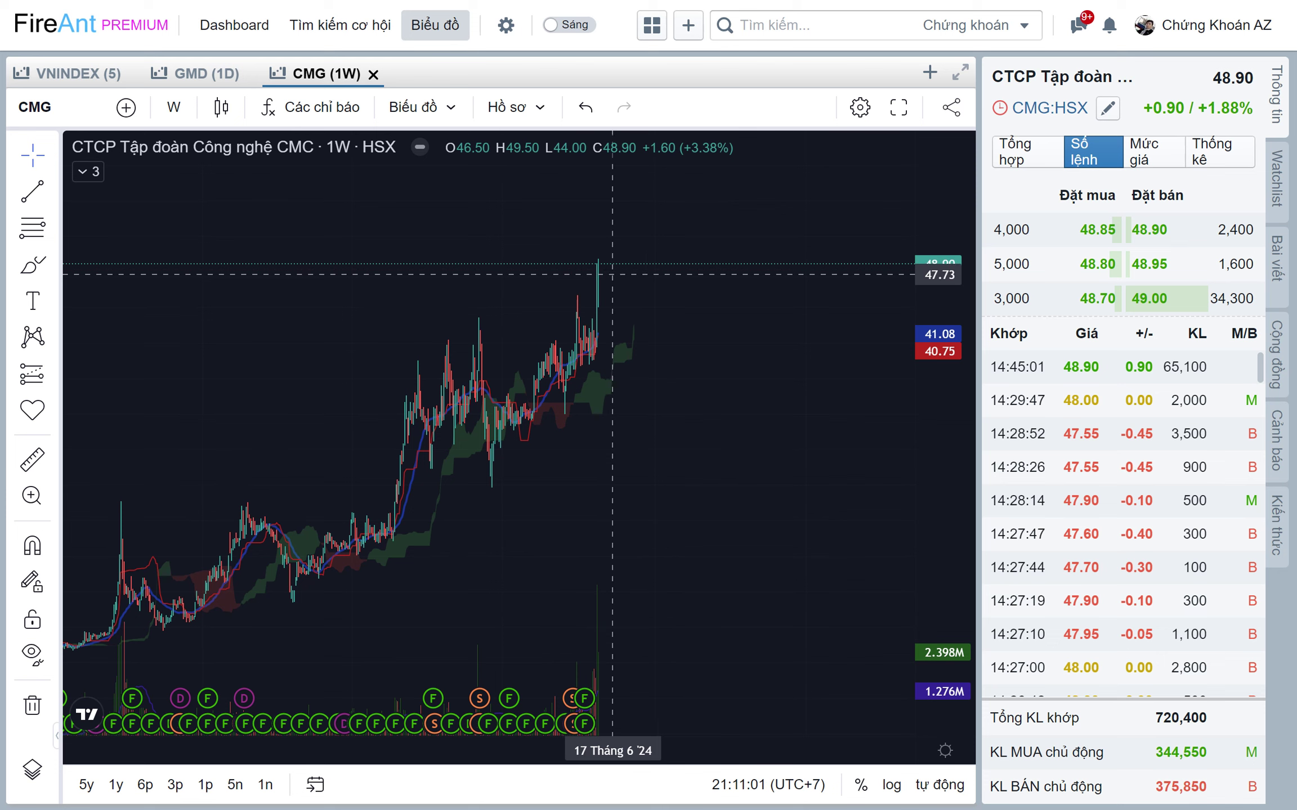
scroll(605, 272, "right", 2)
scroll(563, 292, "right", 2)
scroll(742, 329, "up", 3)
scroll(743, 330, "up", 2)
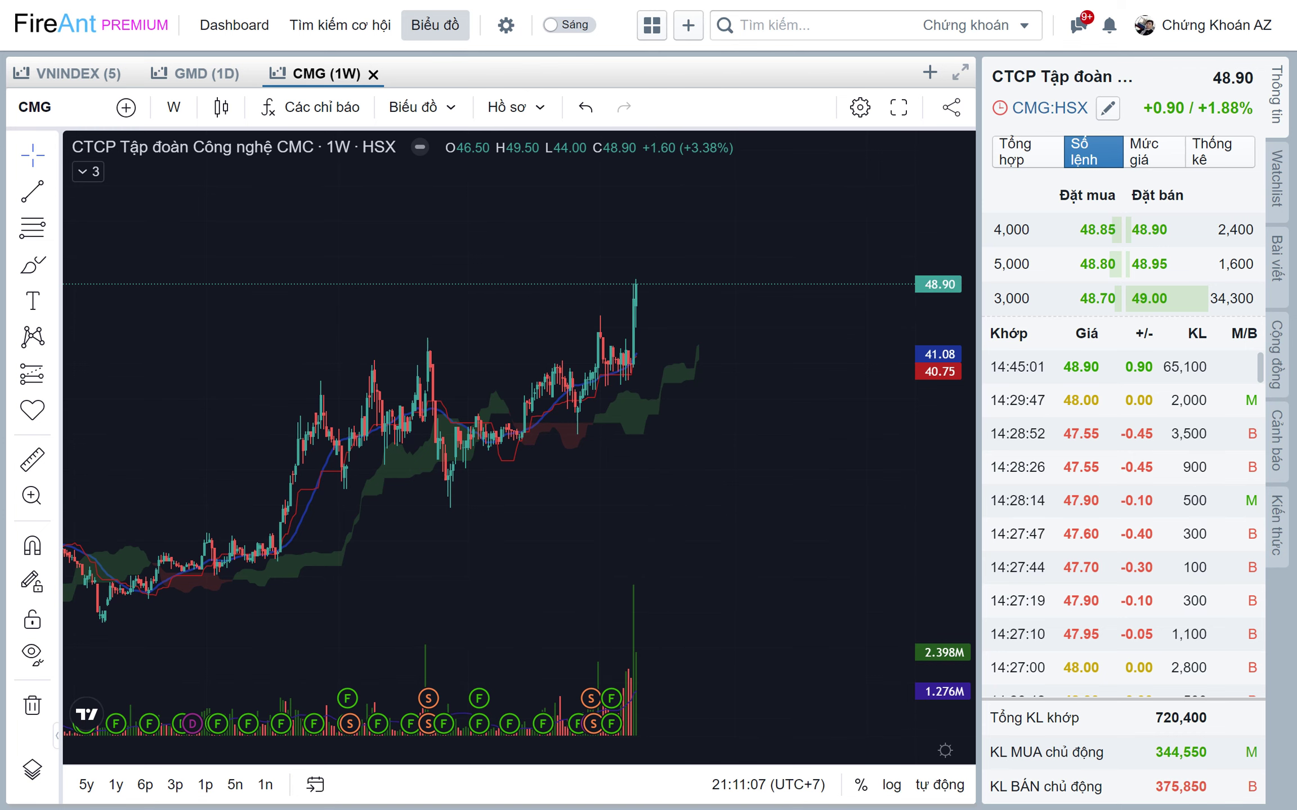
key("alt+Tab")
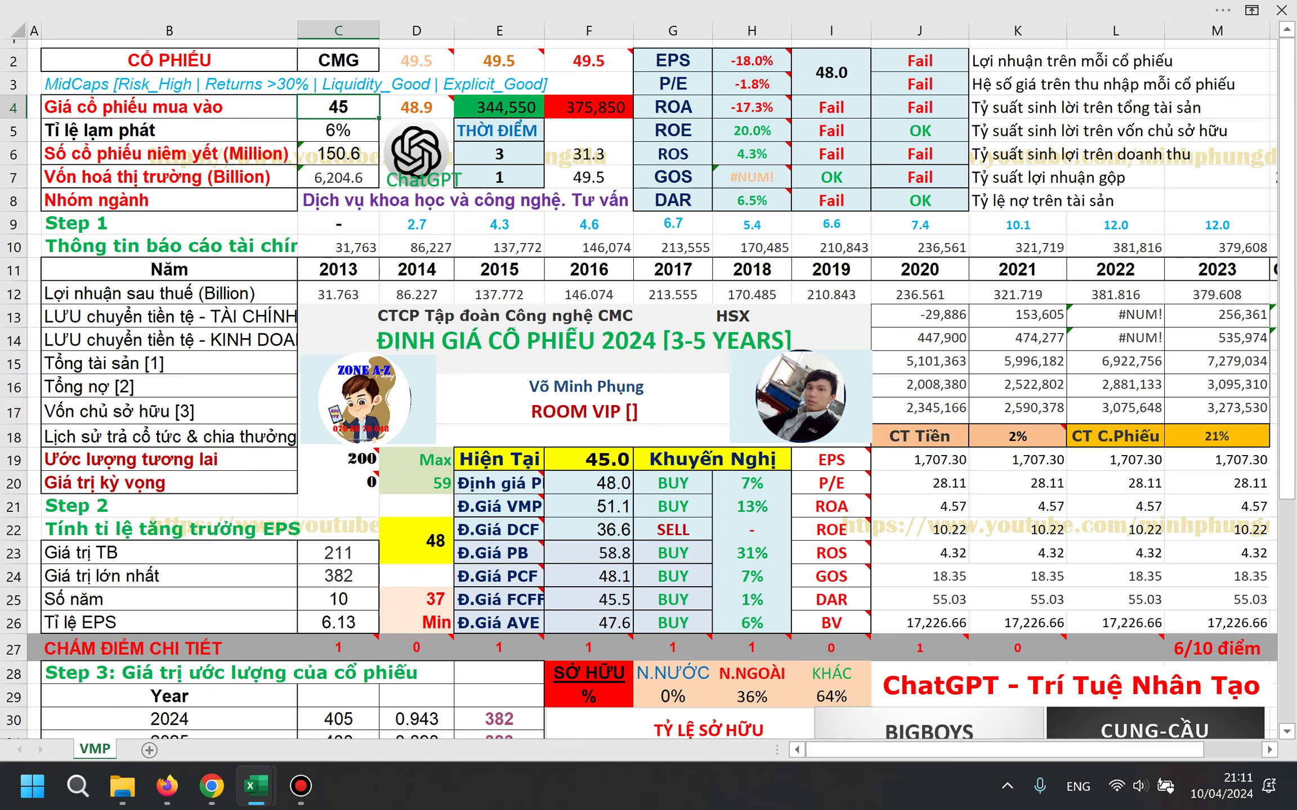
Close the CMG workbook without saving changes.
left_click(1281, 10)
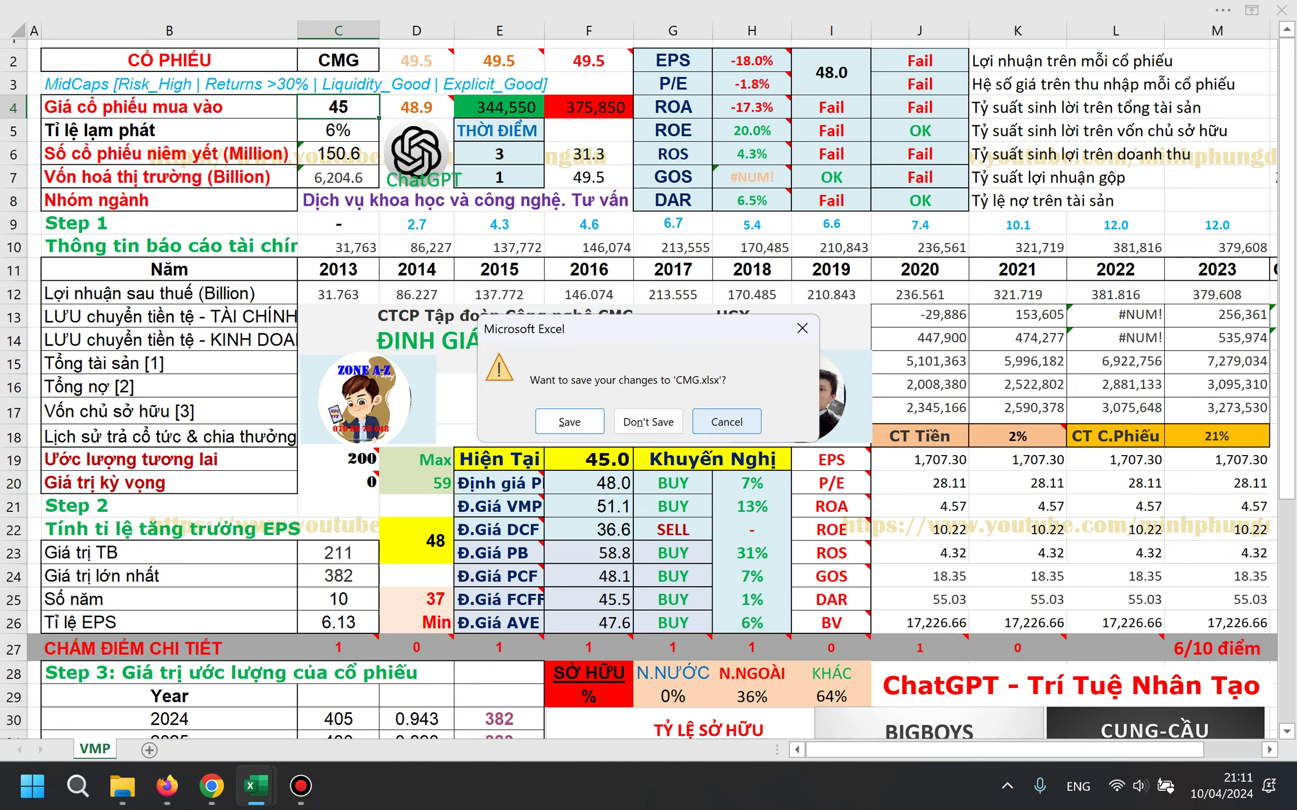
left_click(648, 422)
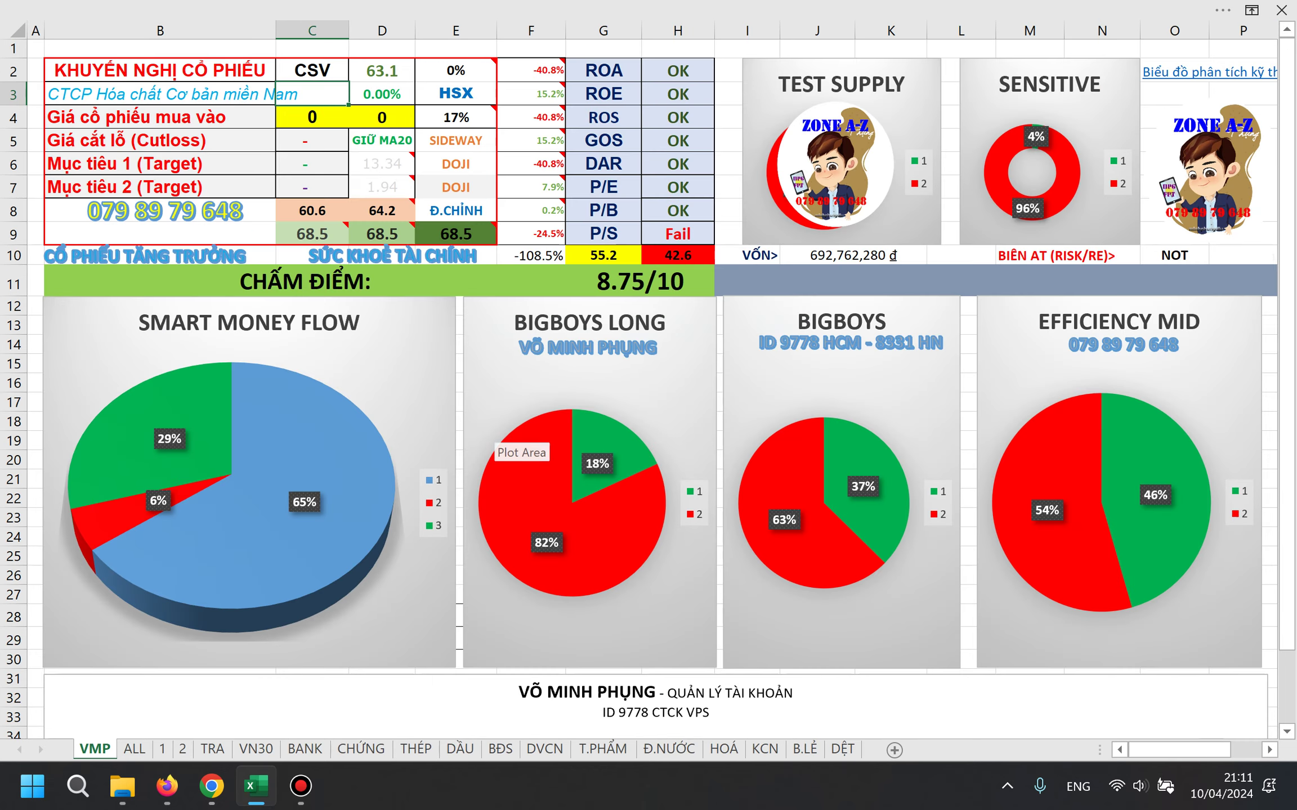
key("alt+Tab")
Heart the viewer's thank-you comment and reply THANKS.
key("ctrl+Tab")
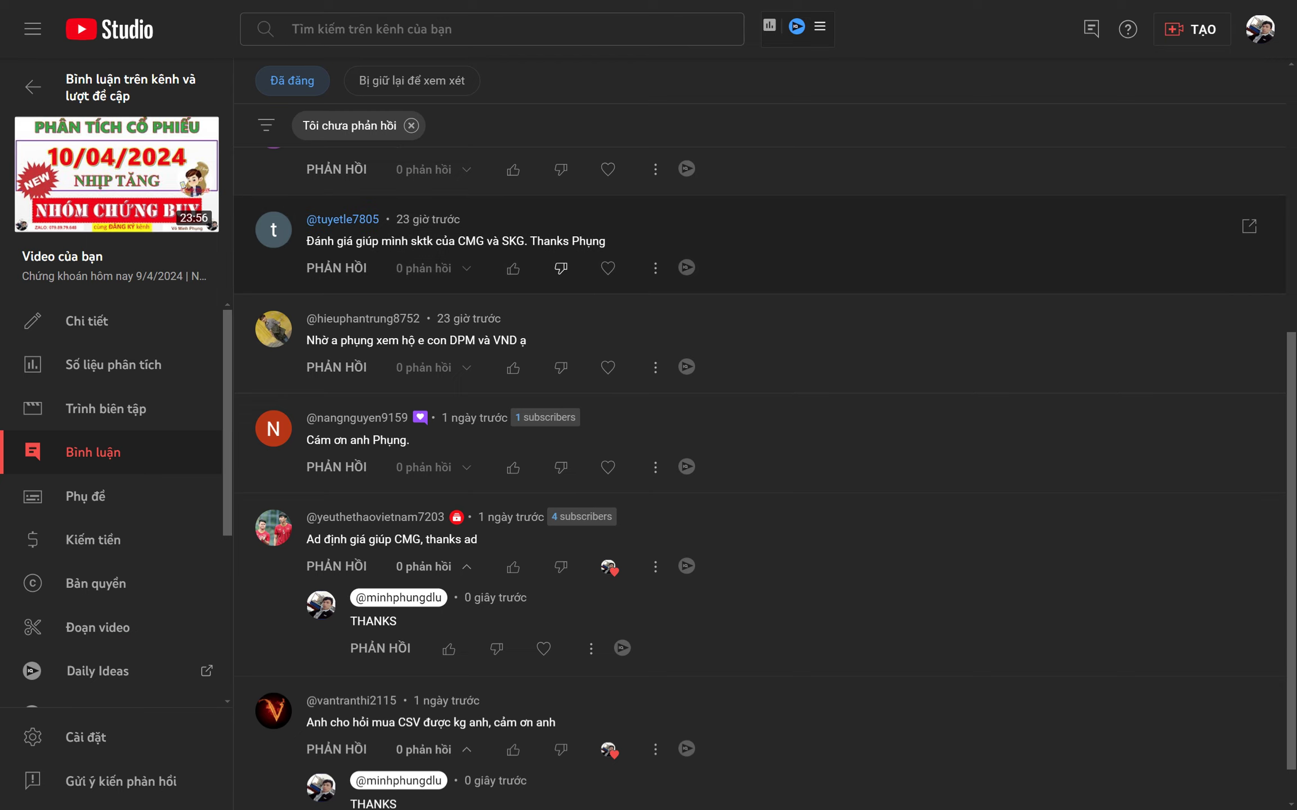
left_click(608, 501)
left_click(336, 501)
type("THANKS")
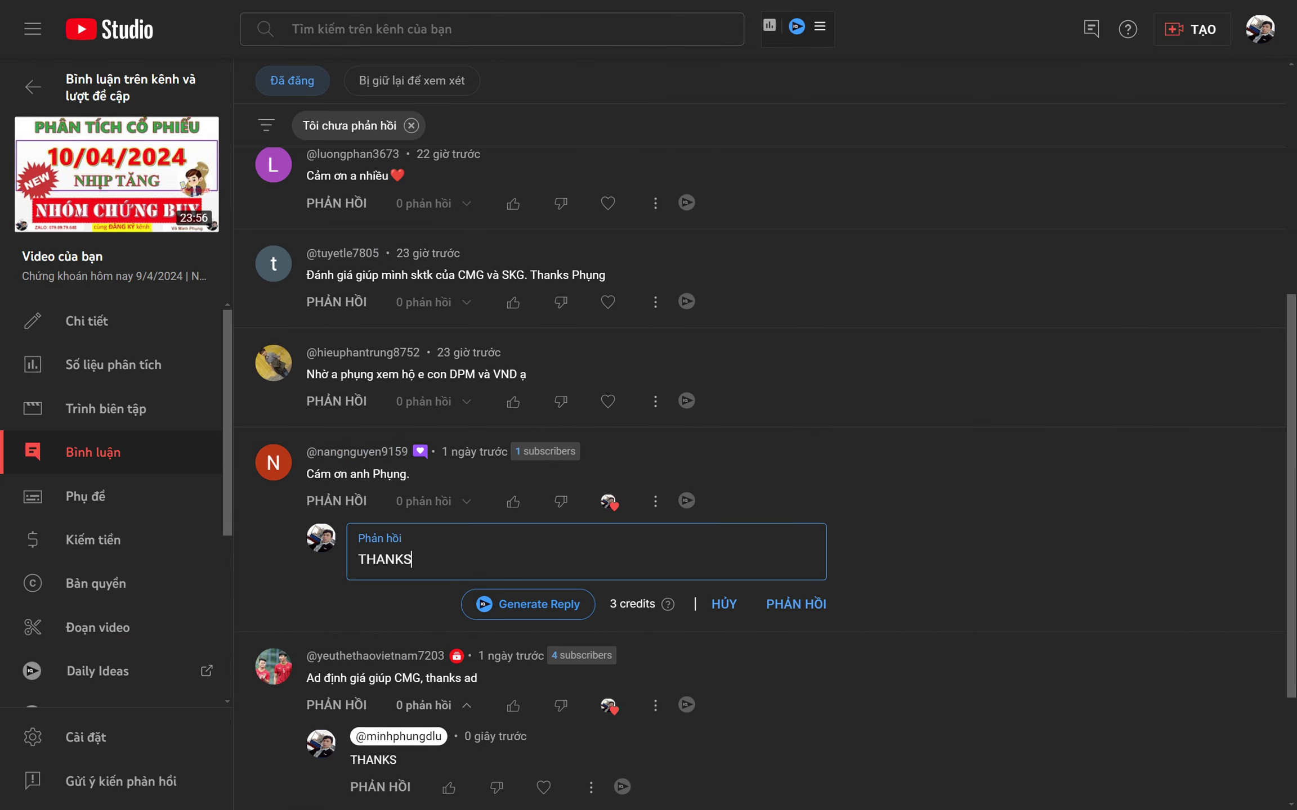
key("ctrl+Return")
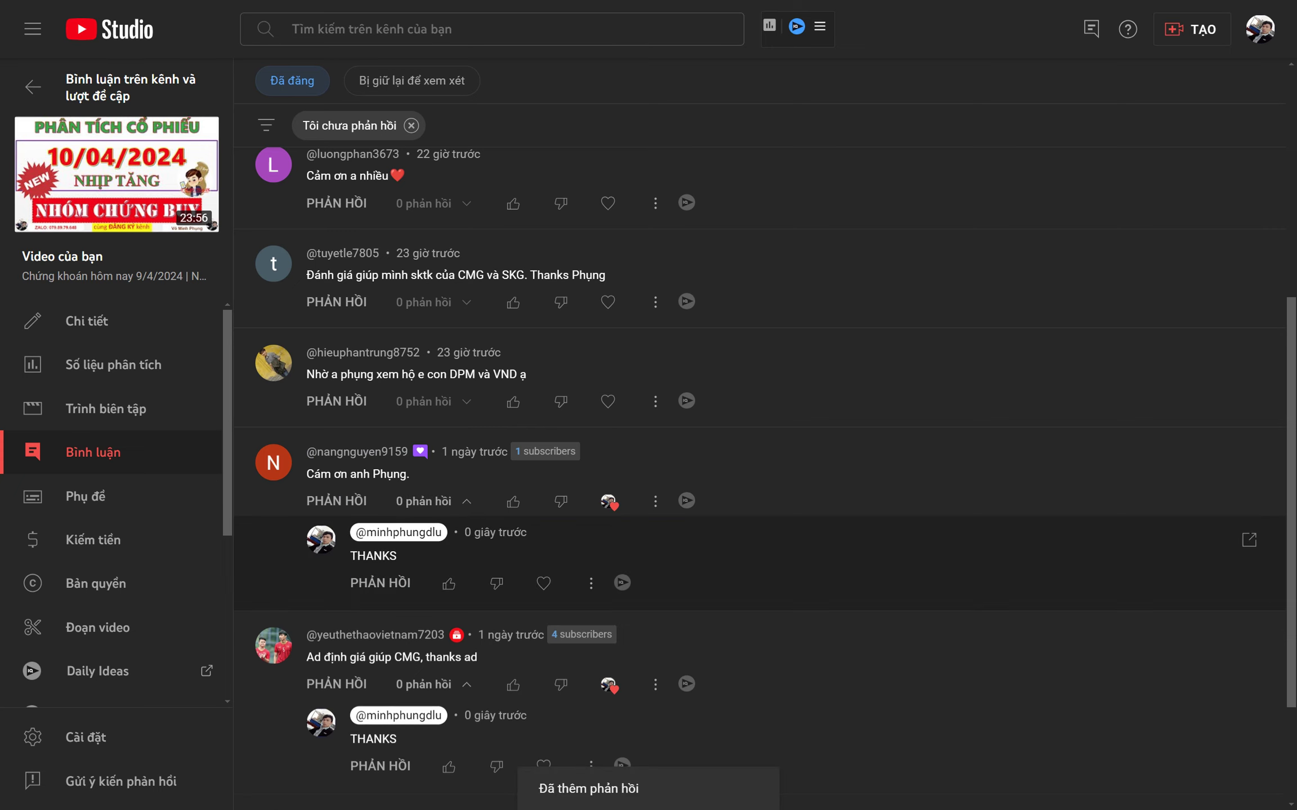
Heart the comment asking about DPM and VND and reply THANKS to it.
scroll(394, 586, "up", 1)
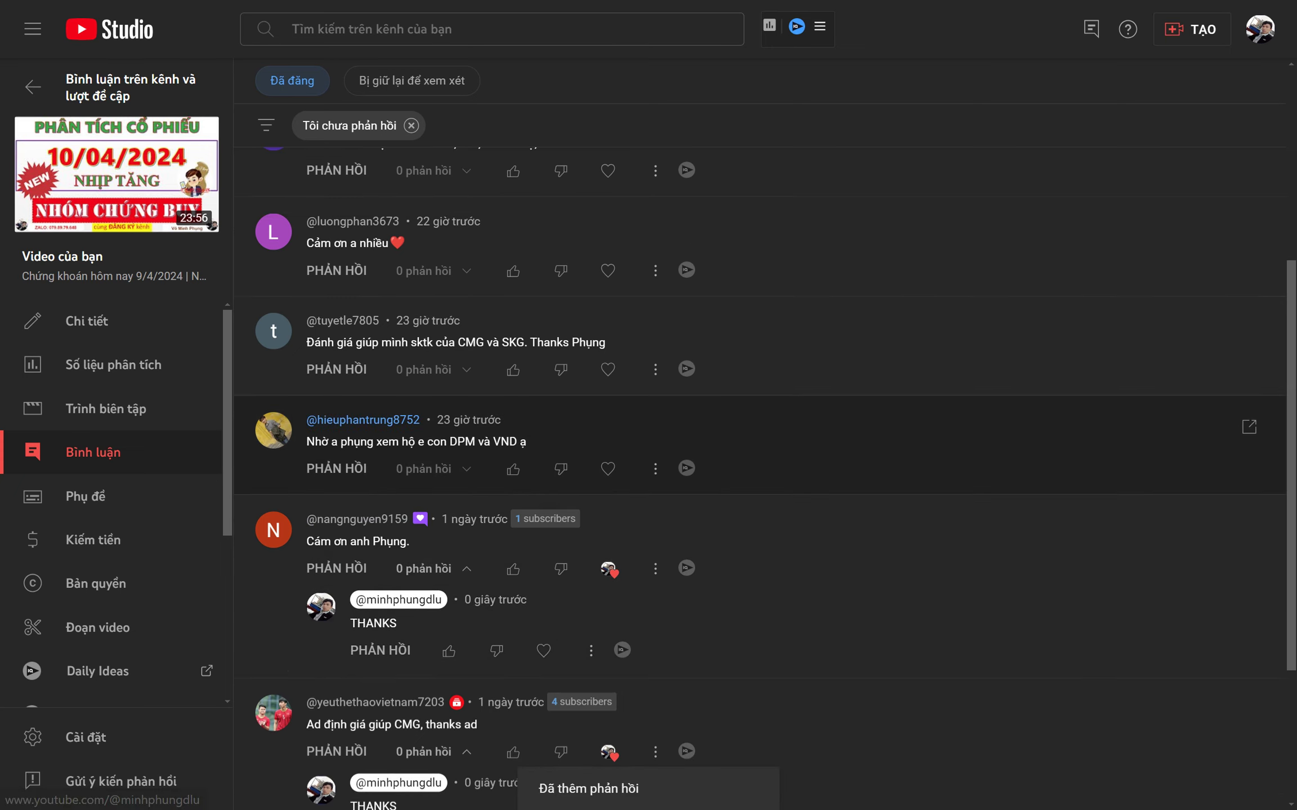
left_click_drag(450, 442, 521, 441)
left_click(608, 469)
left_click(336, 469)
type("THANKS")
key("Return")
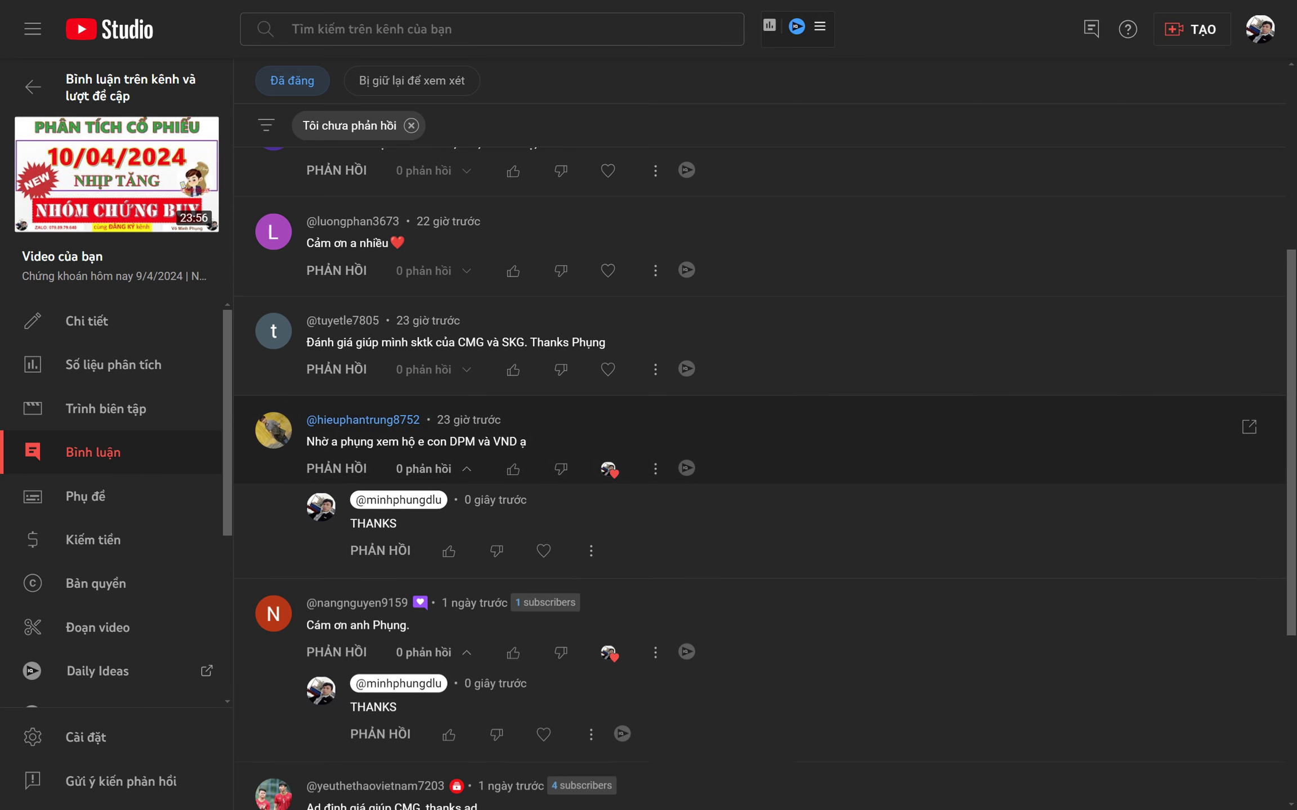
left_click_drag(450, 442, 476, 441)
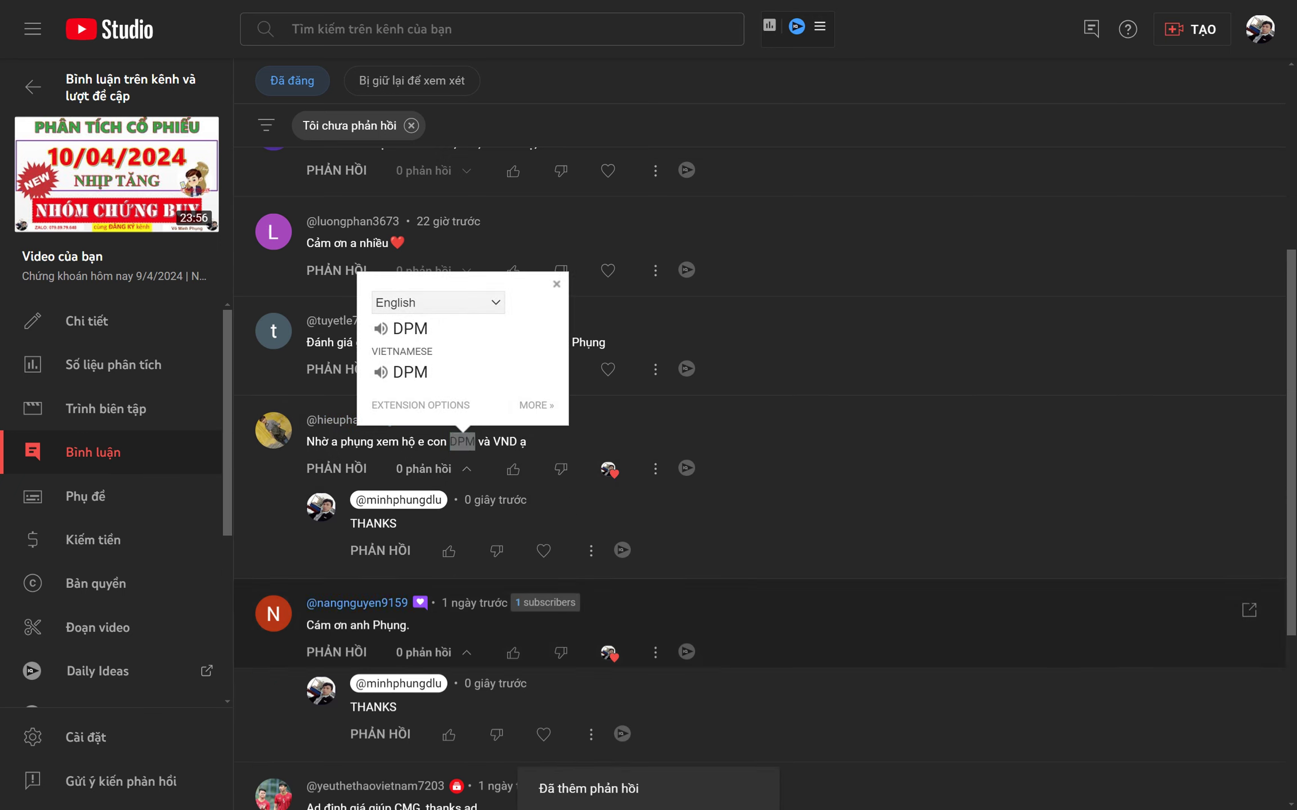
left_click(1248, 427)
key("alt+Tab")
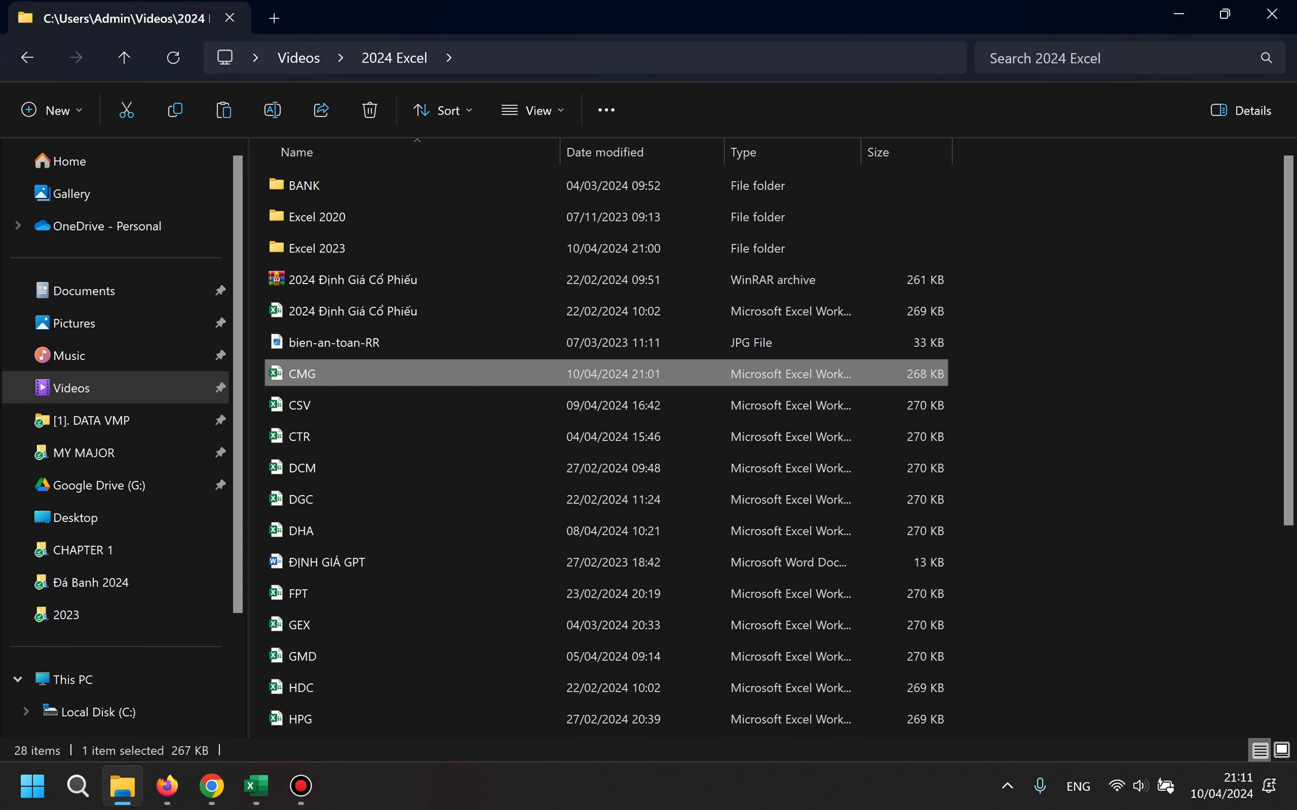
Open the DPM workbook from Videos > 2024 Excel > Excel 2023.
left_click(298, 58)
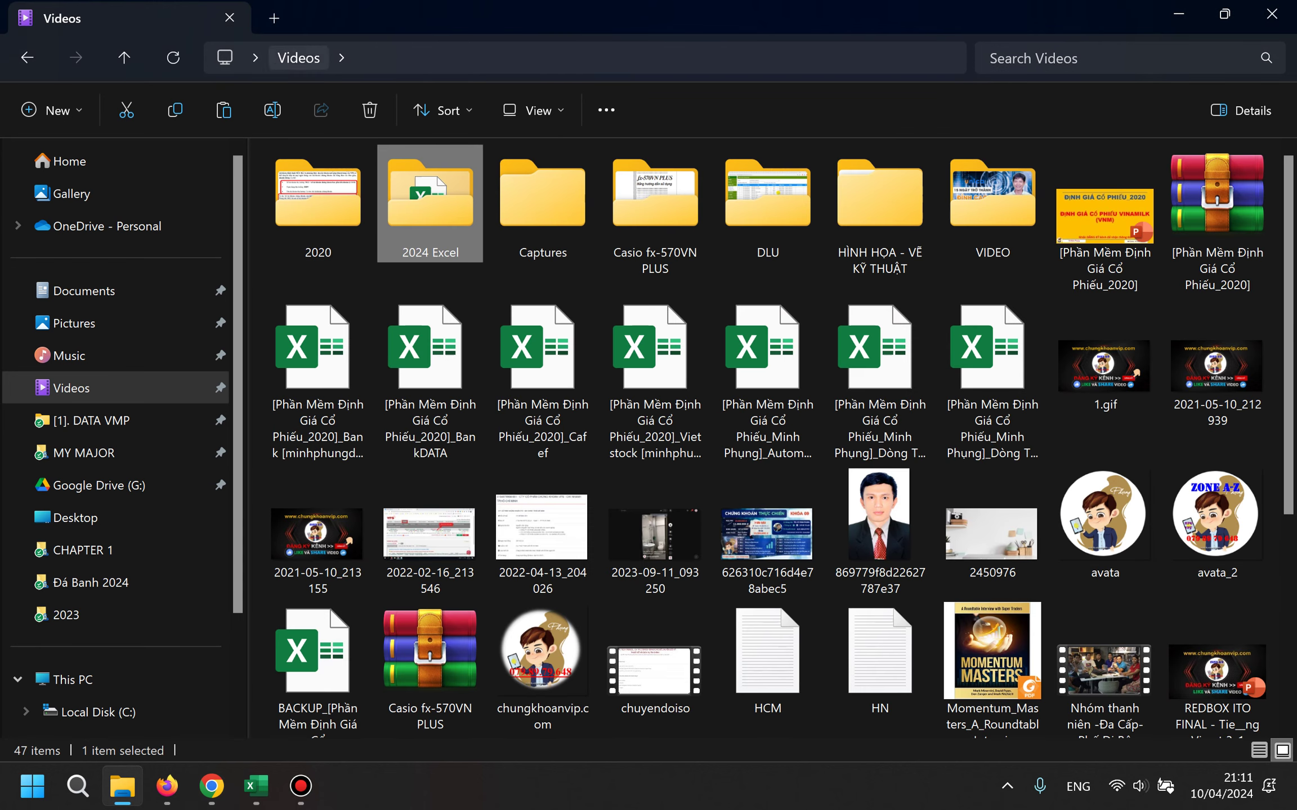
left_click(71, 388)
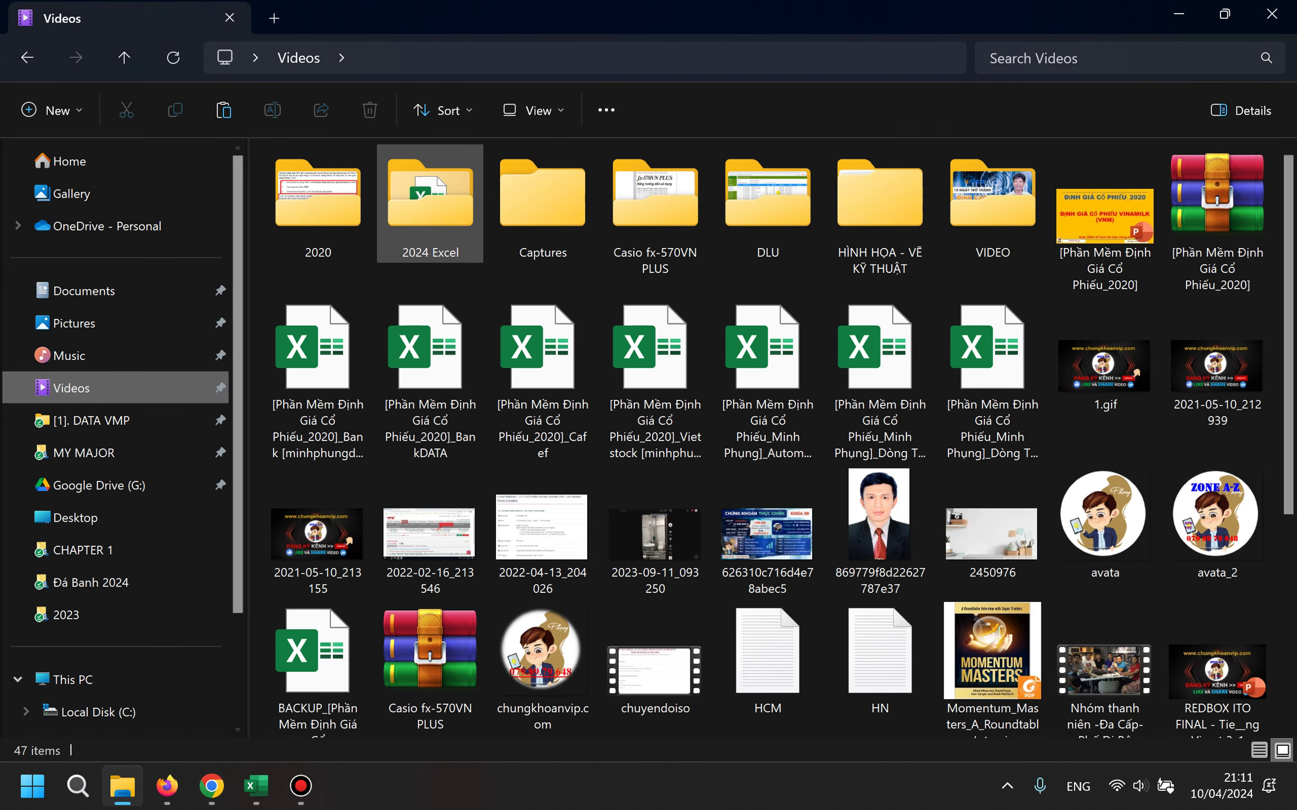
double_click(431, 202)
double_click(337, 248)
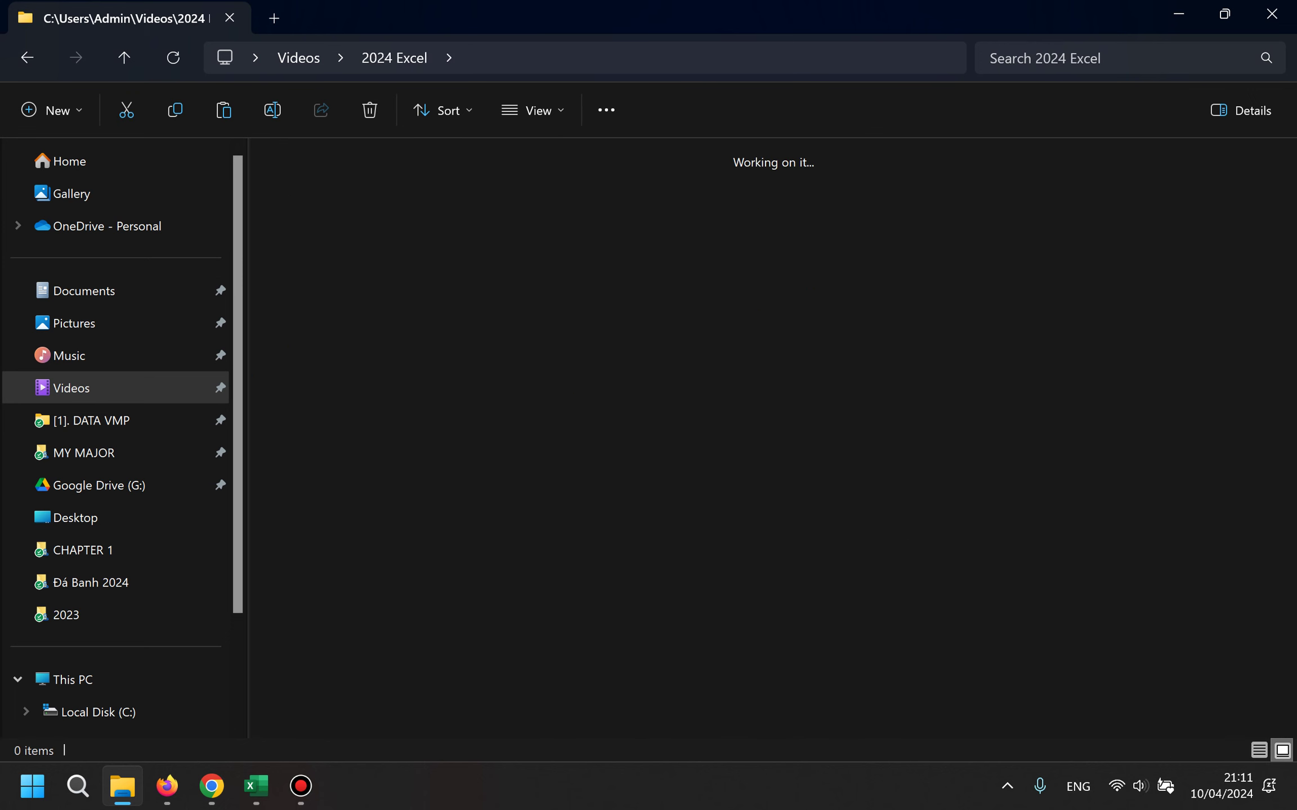
scroll(338, 346, "down", 1)
scroll(338, 346, "down", 1)
scroll(338, 346, "up", 2)
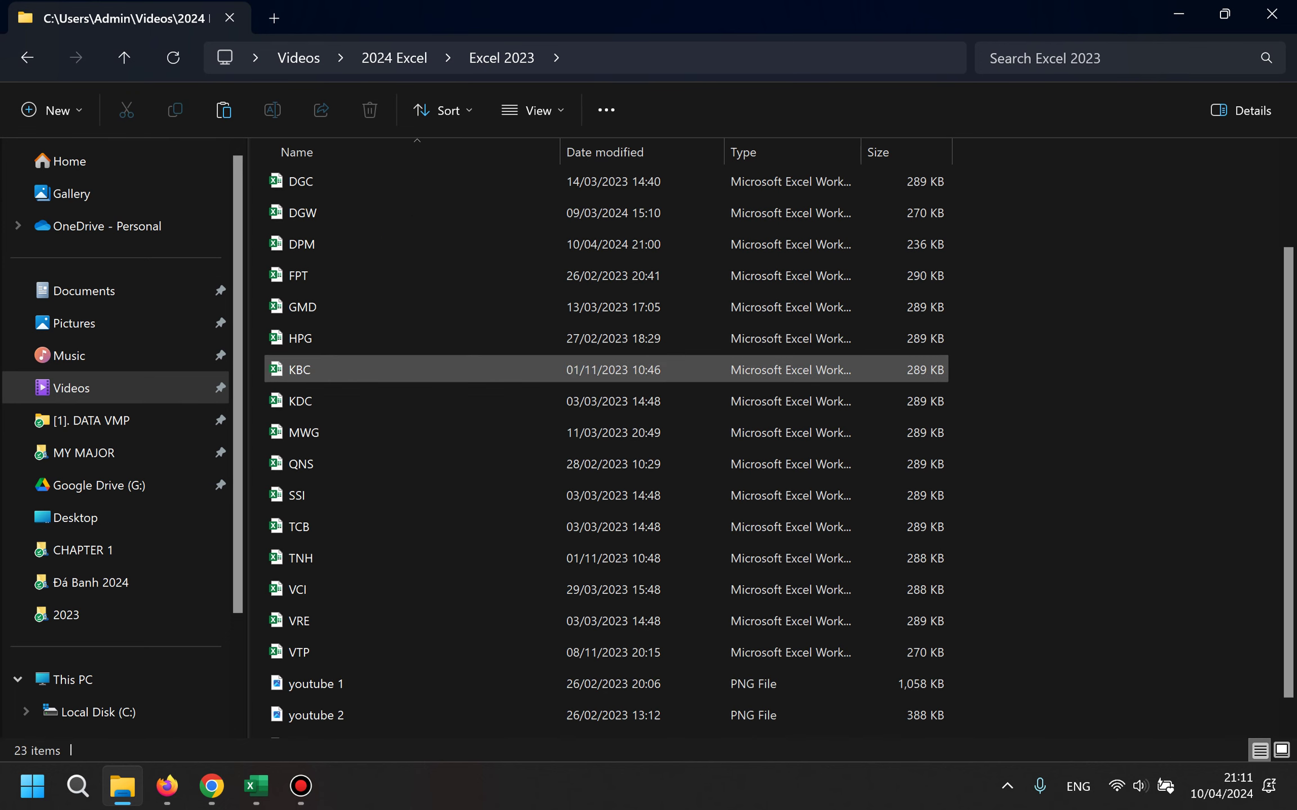
left_click(315, 307)
double_click(315, 307)
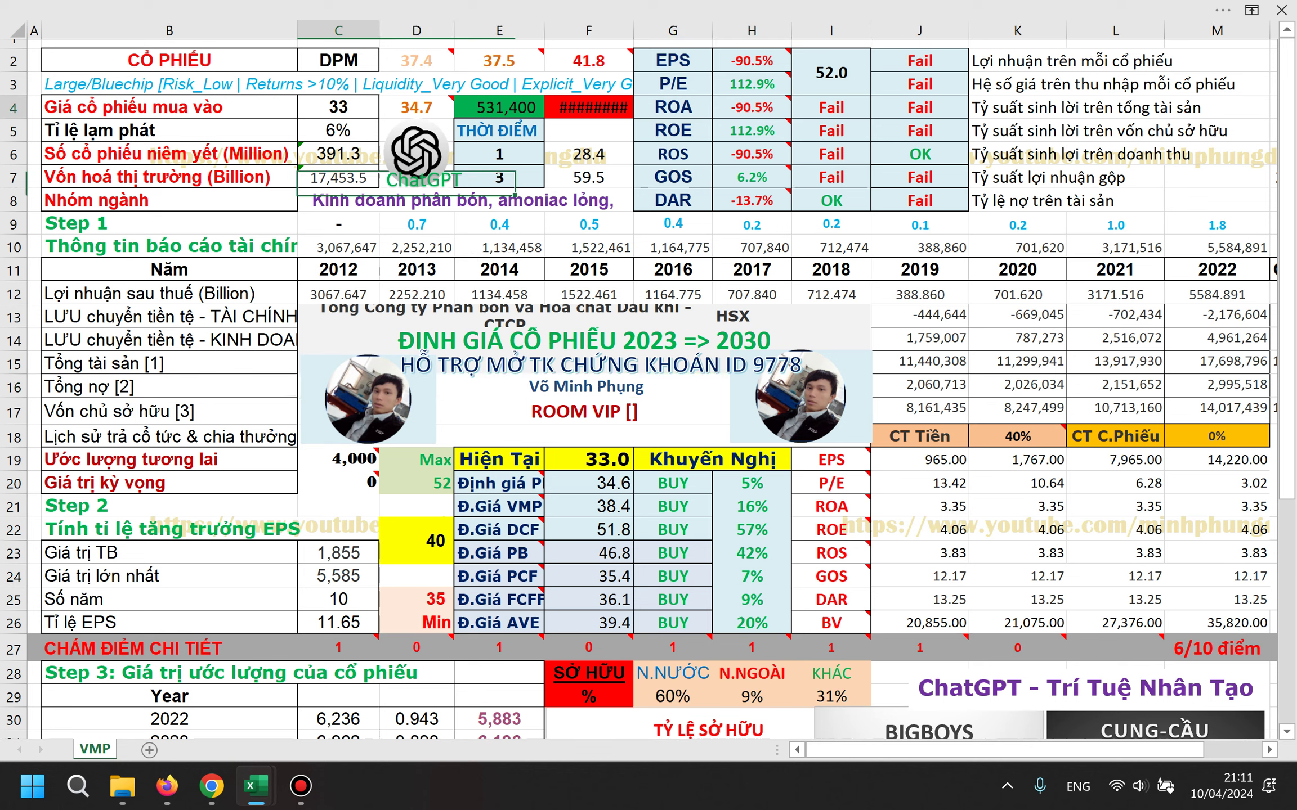
Change the DPM buy price in C4 from 33 to 30.
left_click(416, 107)
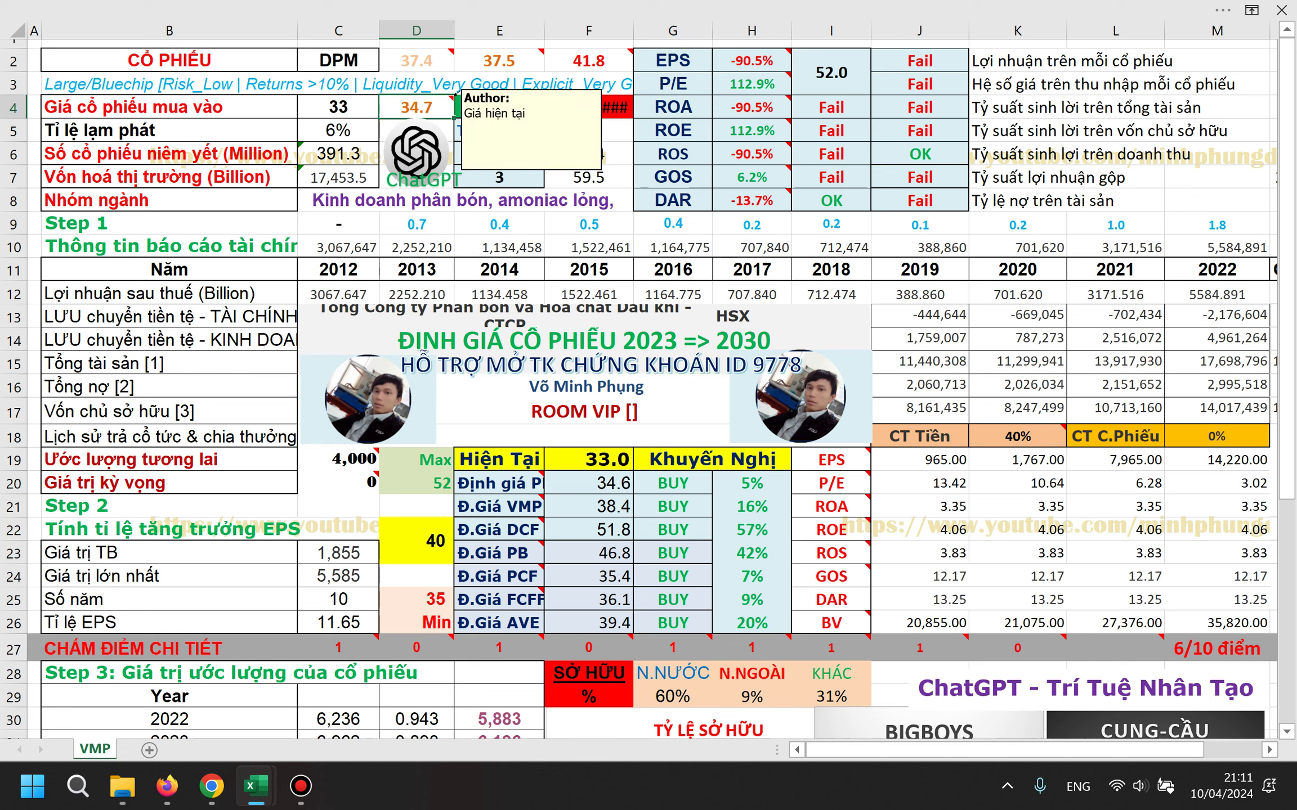
left_click(339, 107)
type("30")
key("Return")
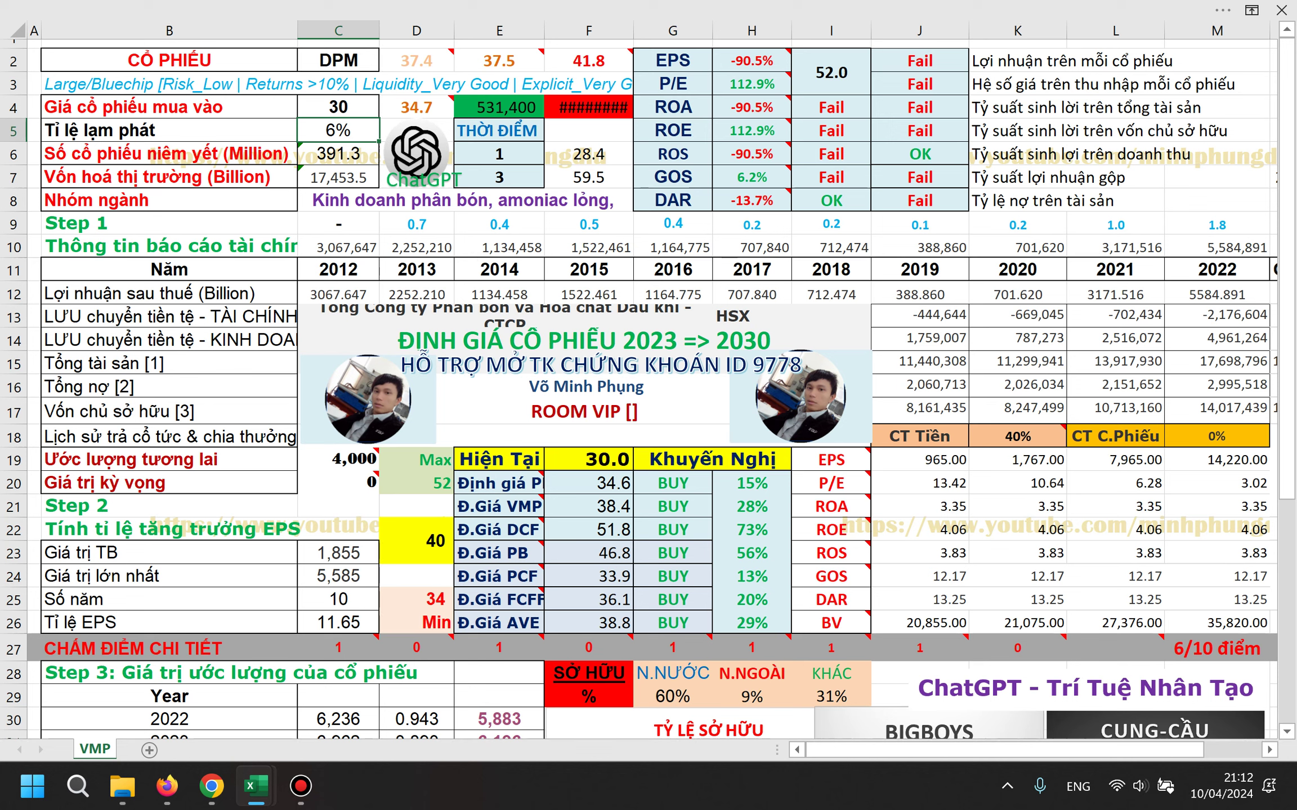
Review the recalculated 40 growth figure and the value 52 in D20, then close the workbook.
left_click(416, 540)
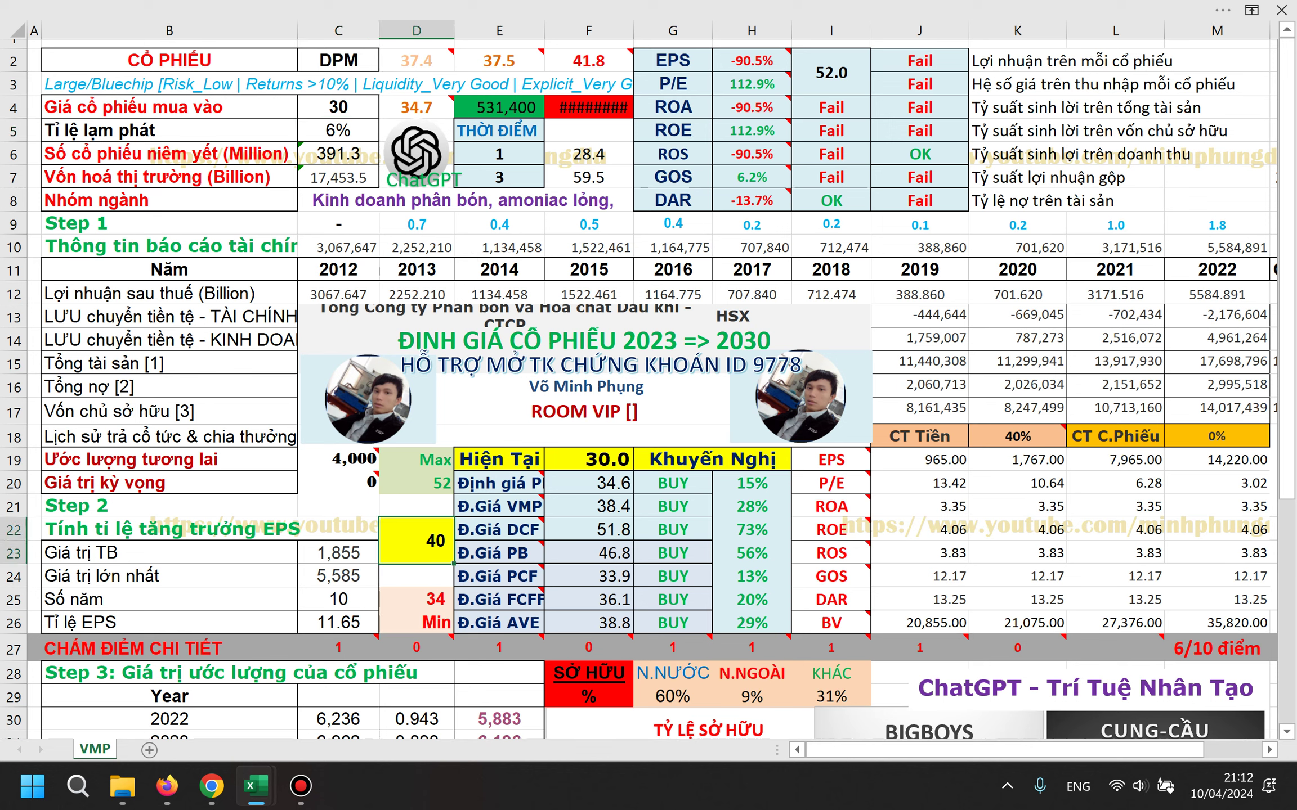
left_click(417, 483)
left_click(417, 541)
left_click(338, 107)
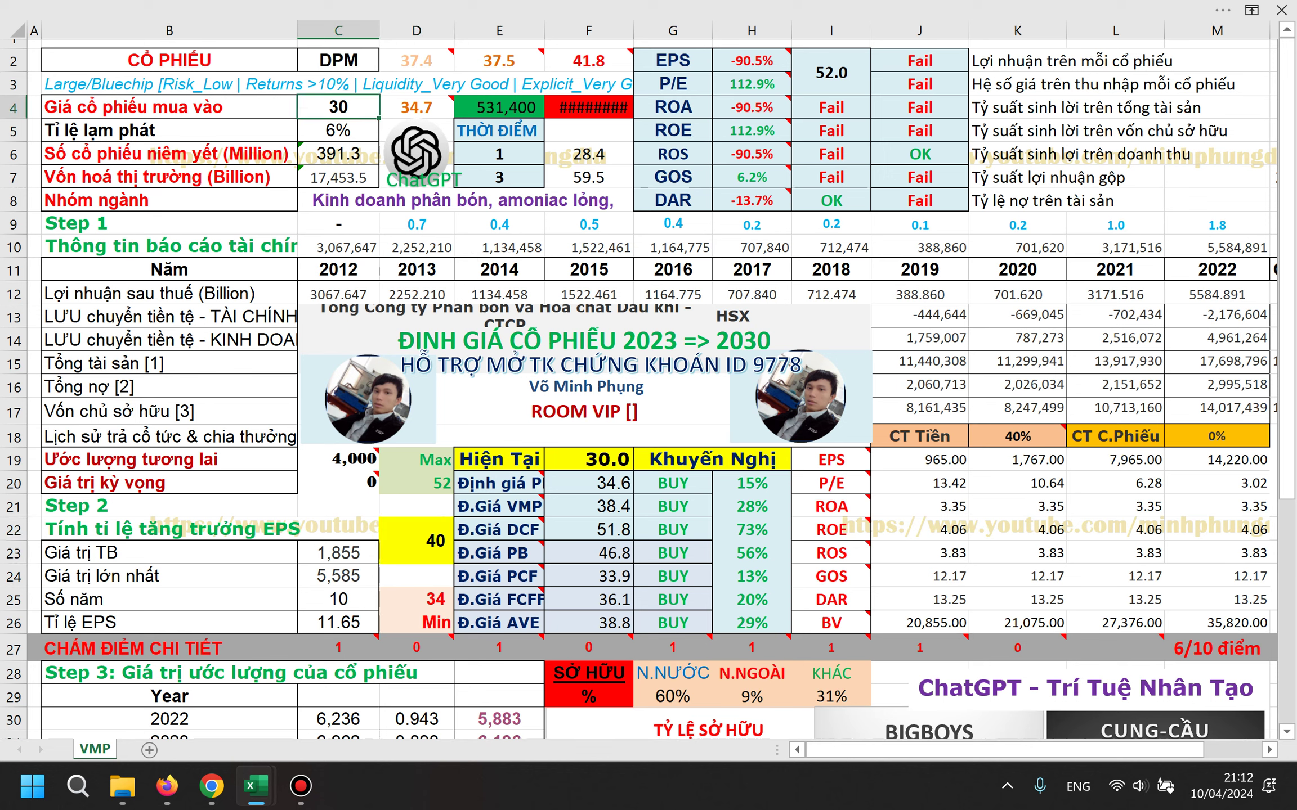
left_click(416, 541)
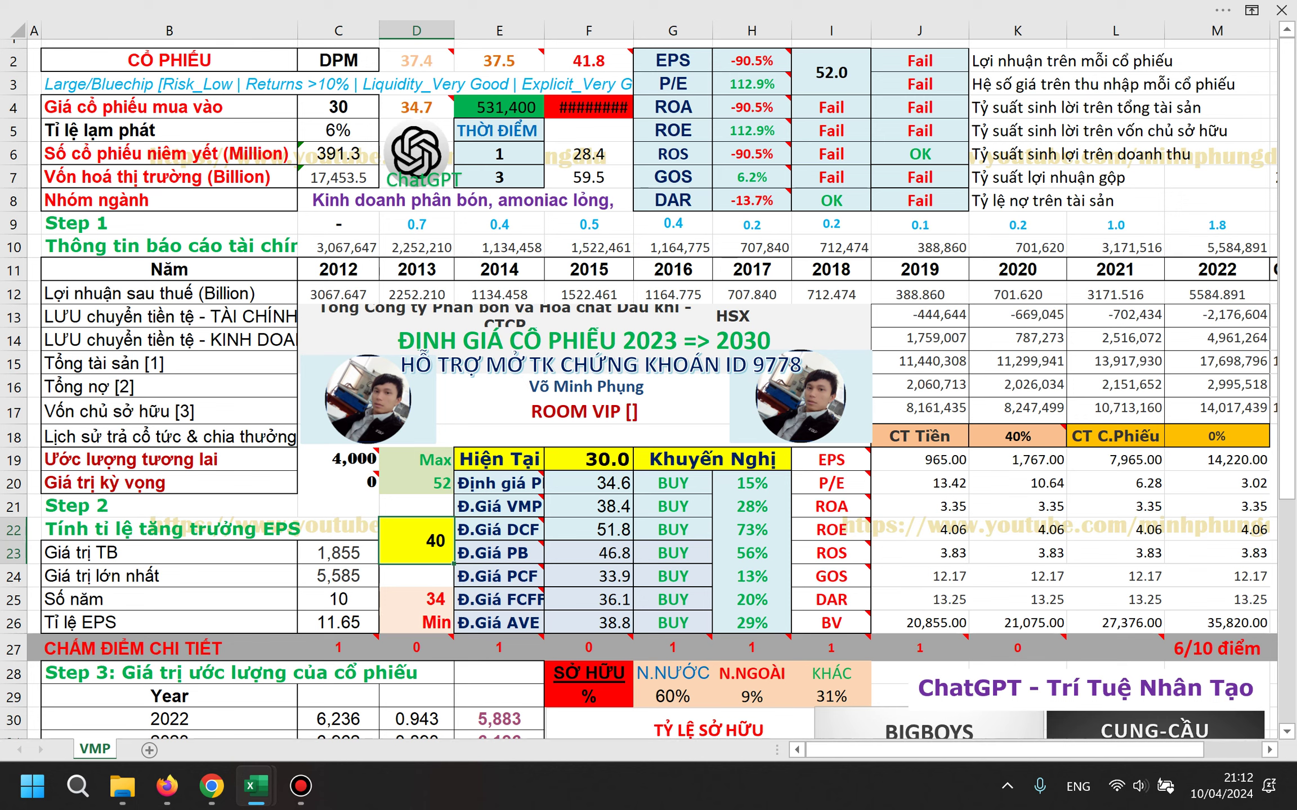
left_click(1281, 11)
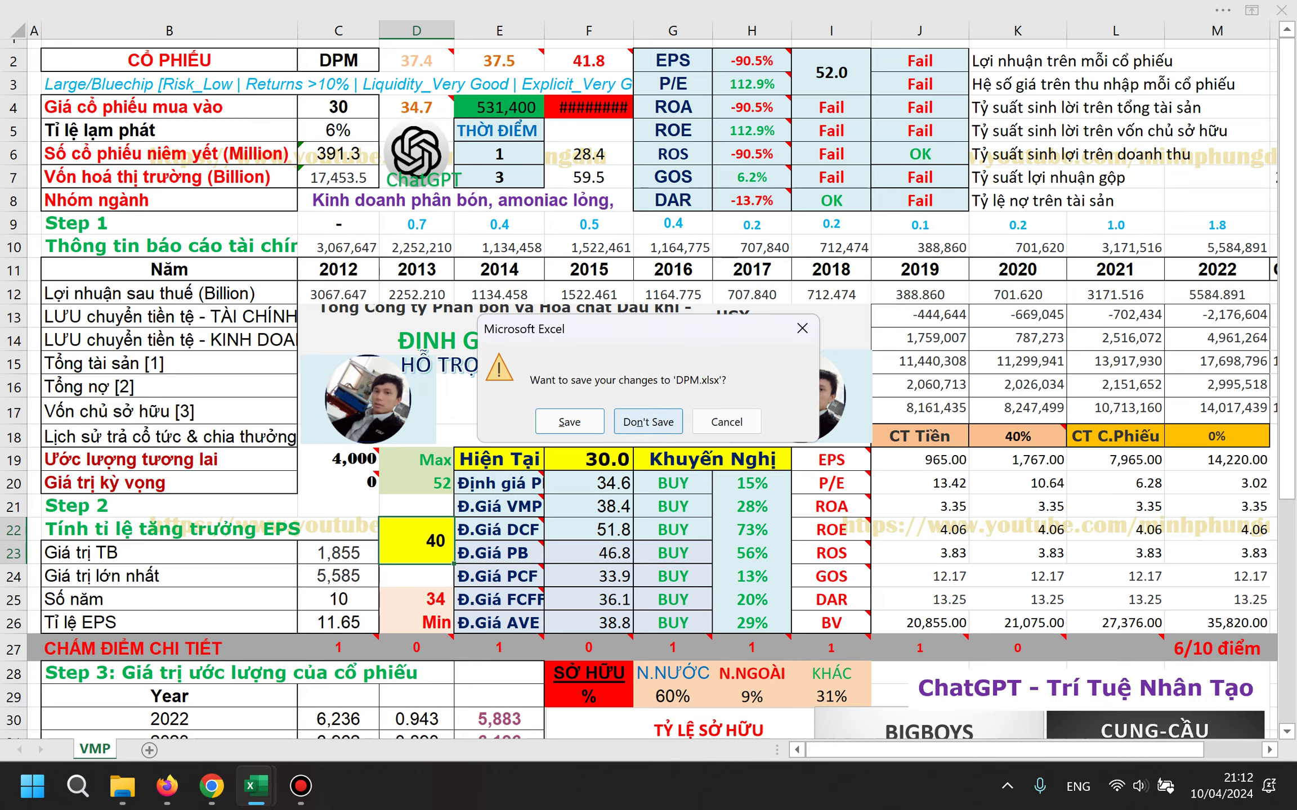
Close DPM.xlsx at the save prompt and load the DPM weekly chart in FireAnt.
left_click(648, 420)
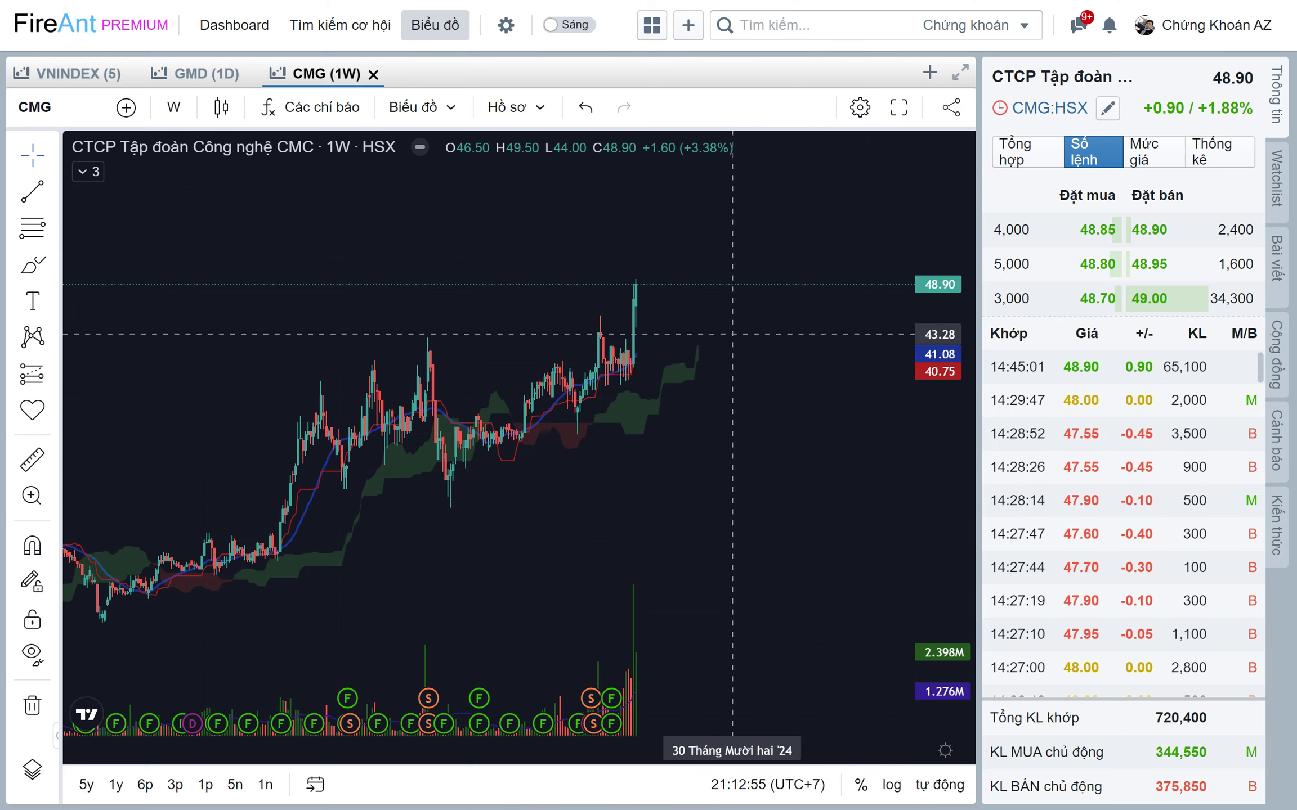
type("DPM")
key("Return")
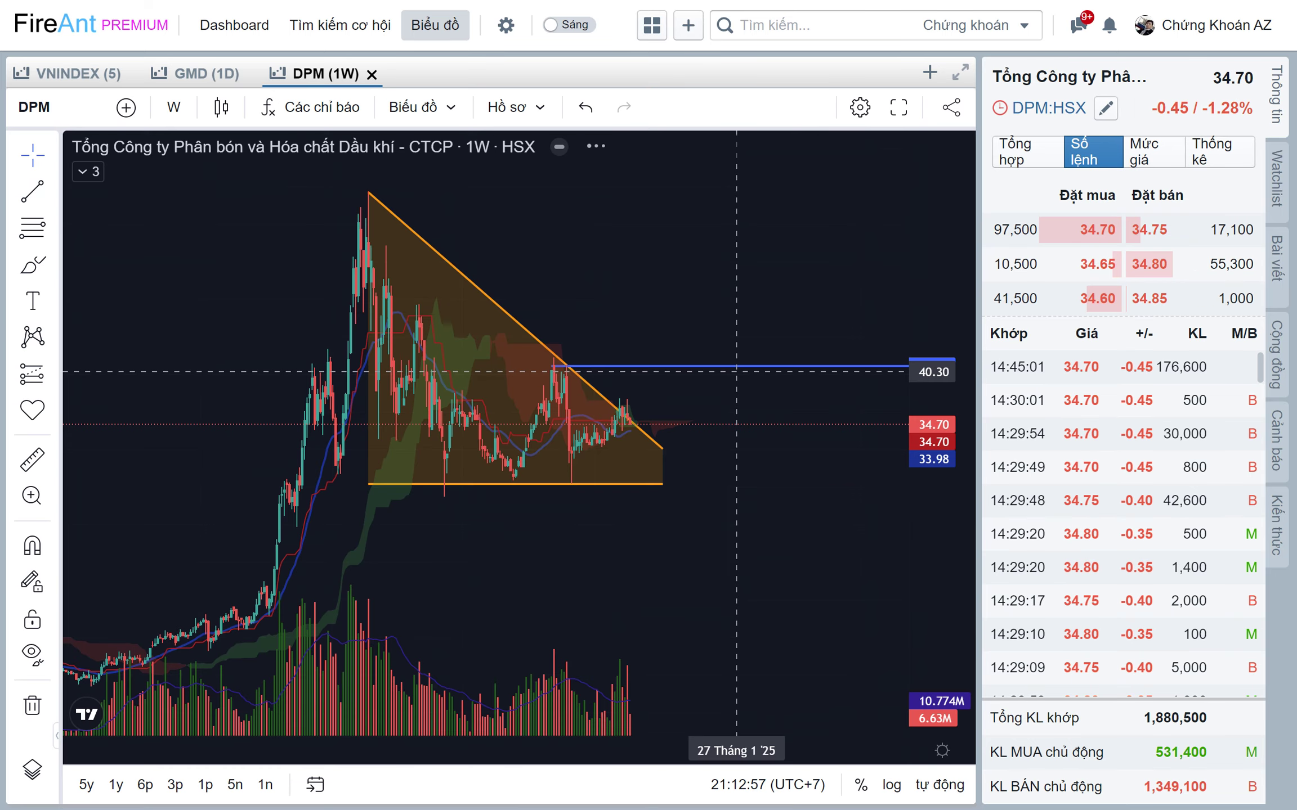
scroll(673, 564, "up", 2)
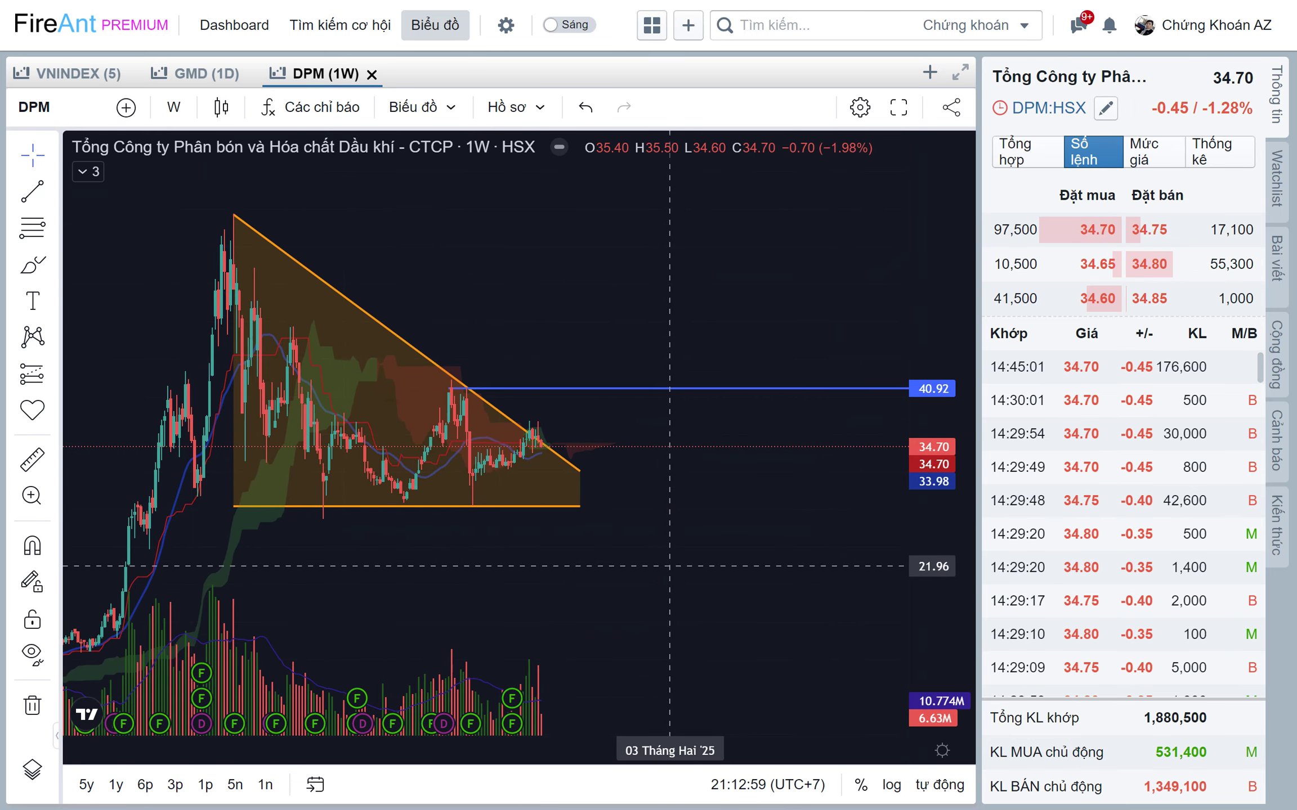
scroll(636, 565, "down", 3)
scroll(703, 564, "down", 1)
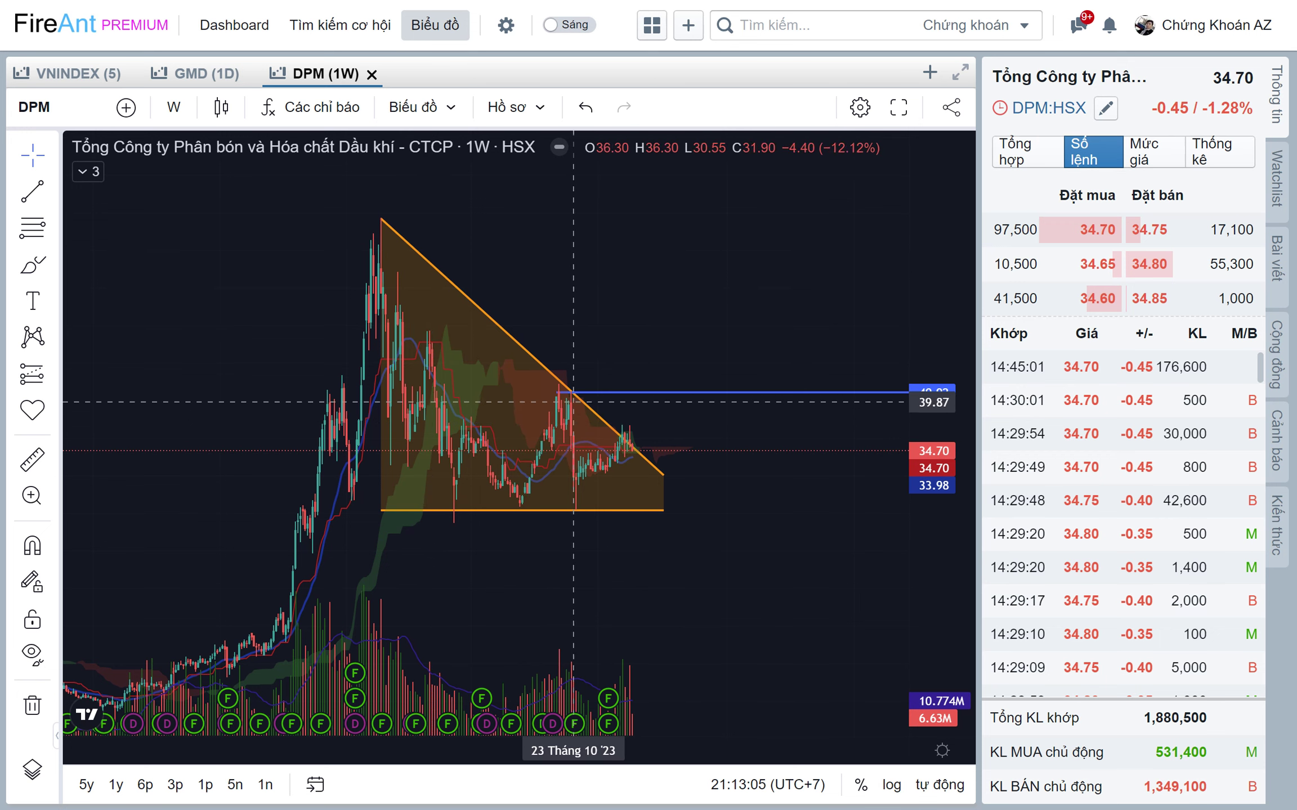
scroll(715, 503, "up", 1)
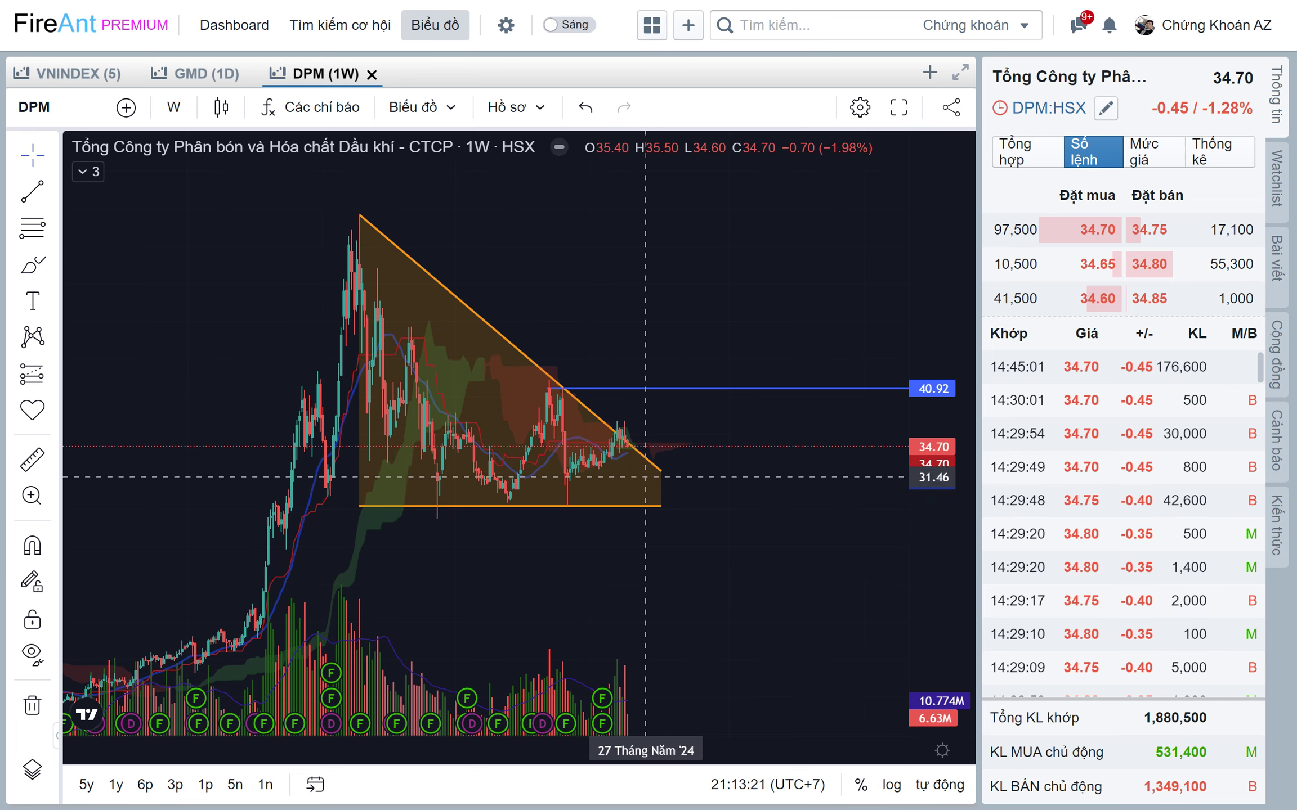
Sketch a red arrow labelled 5-10% toward the triangle apex, clear it, then highlight VND in the comment.
left_click_drag(632, 471, 700, 442)
left_click(704, 430)
type("5-10%")
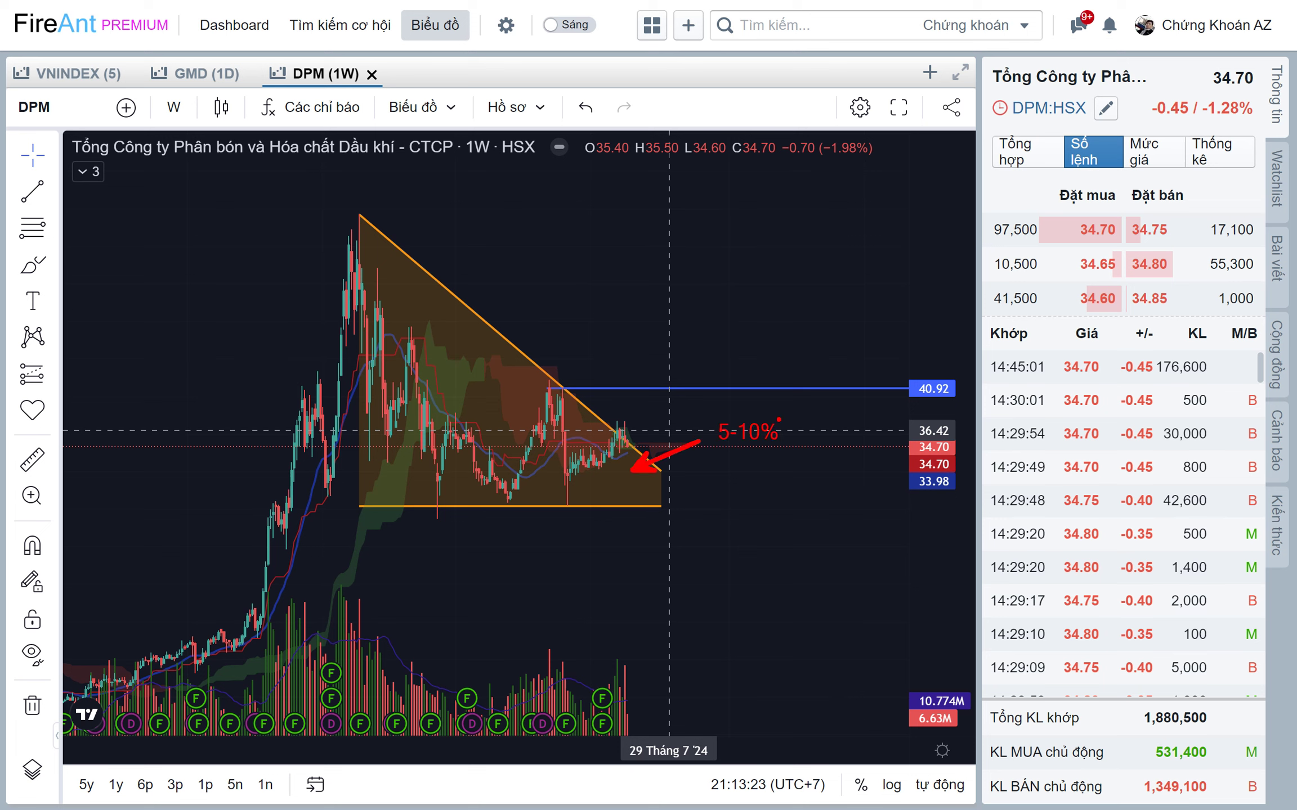
key("Escape")
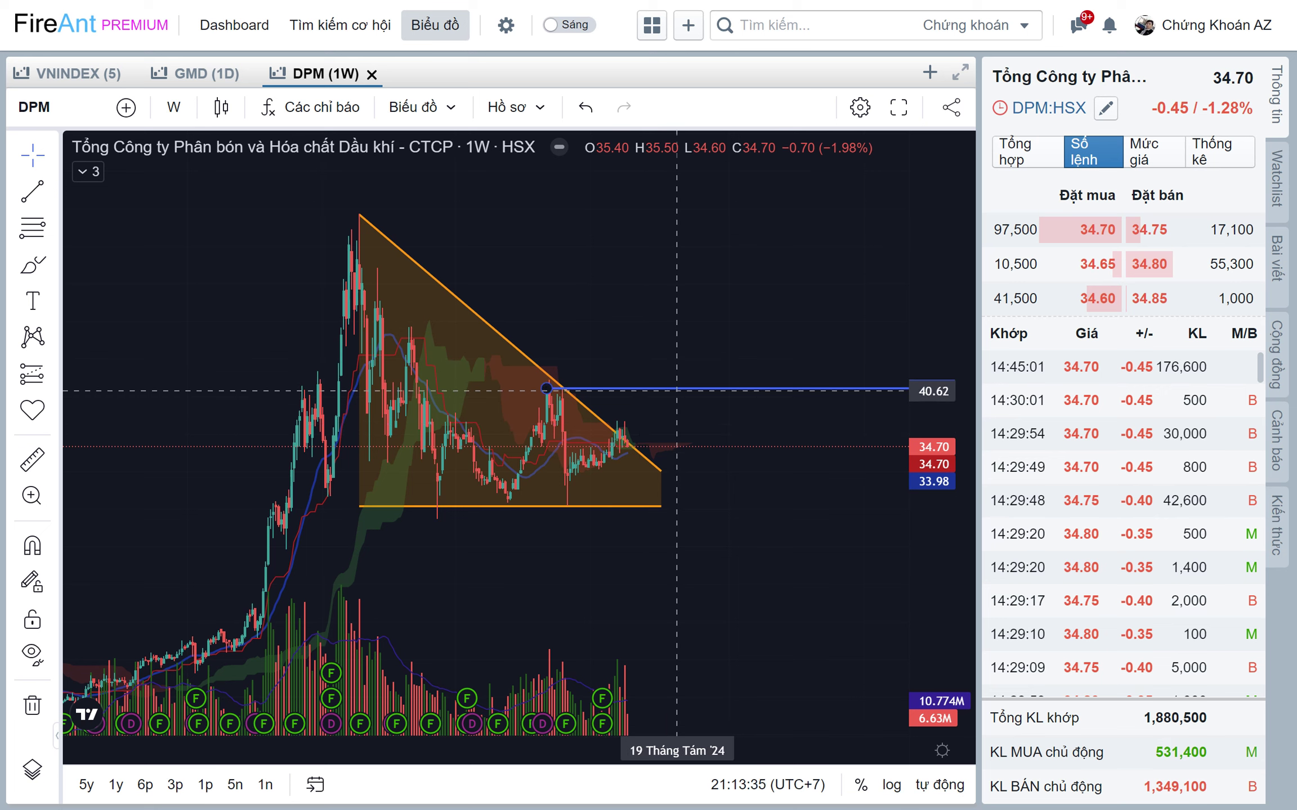
scroll(676, 389, "up", 1)
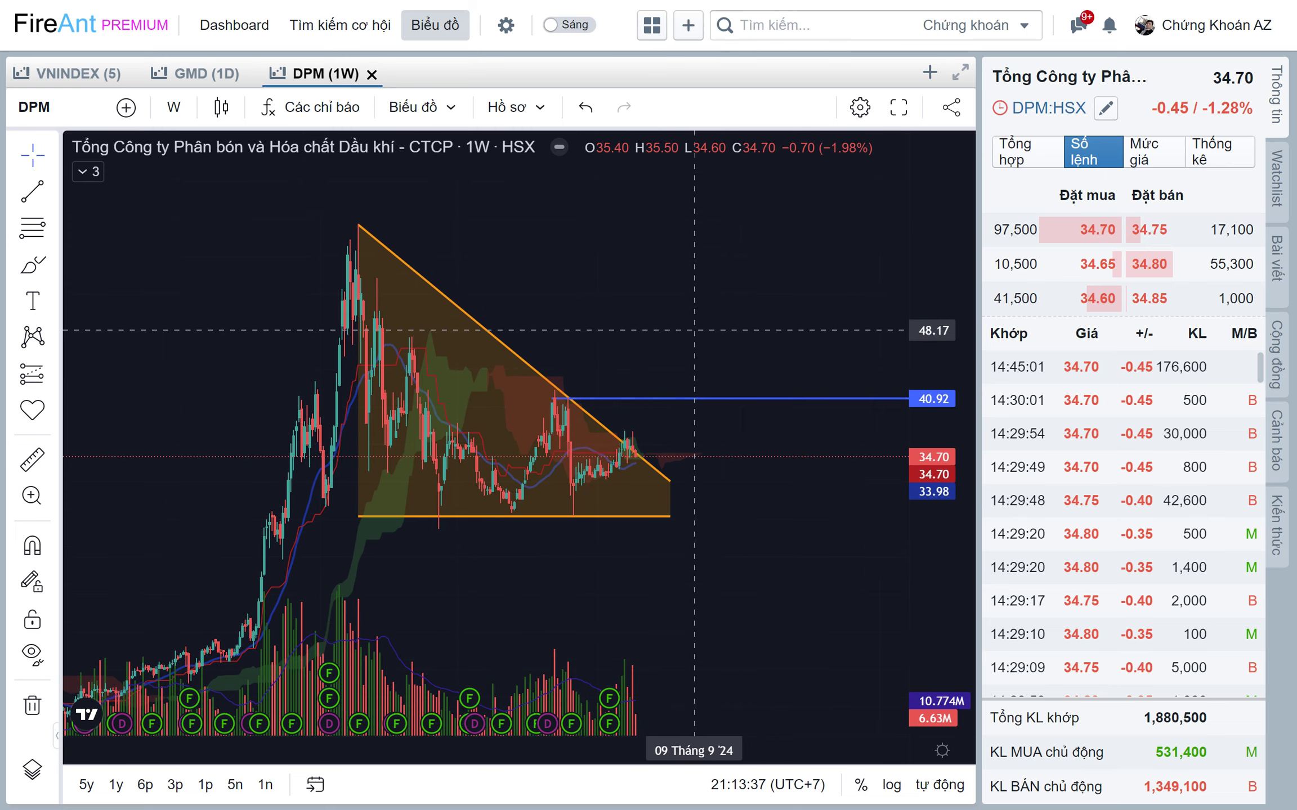
left_click(256, 786)
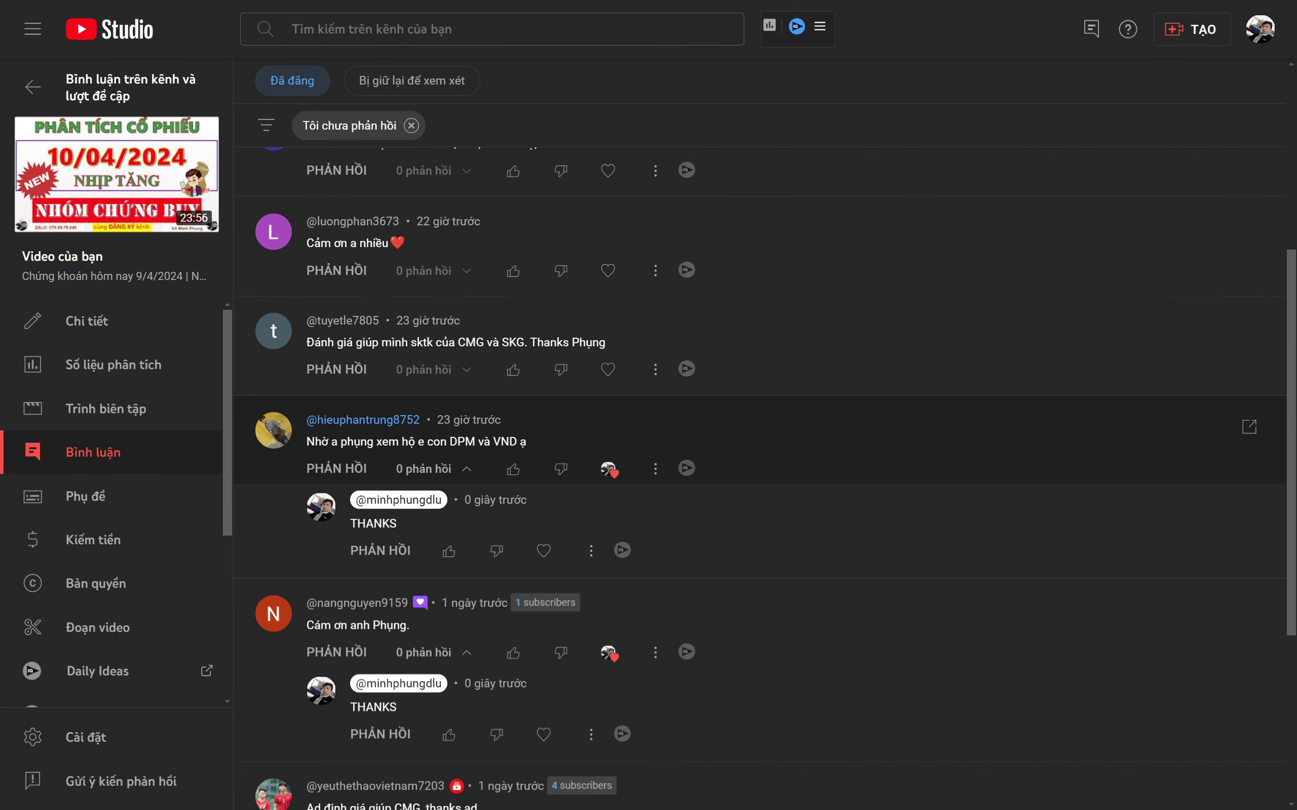
left_click_drag(493, 442, 517, 442)
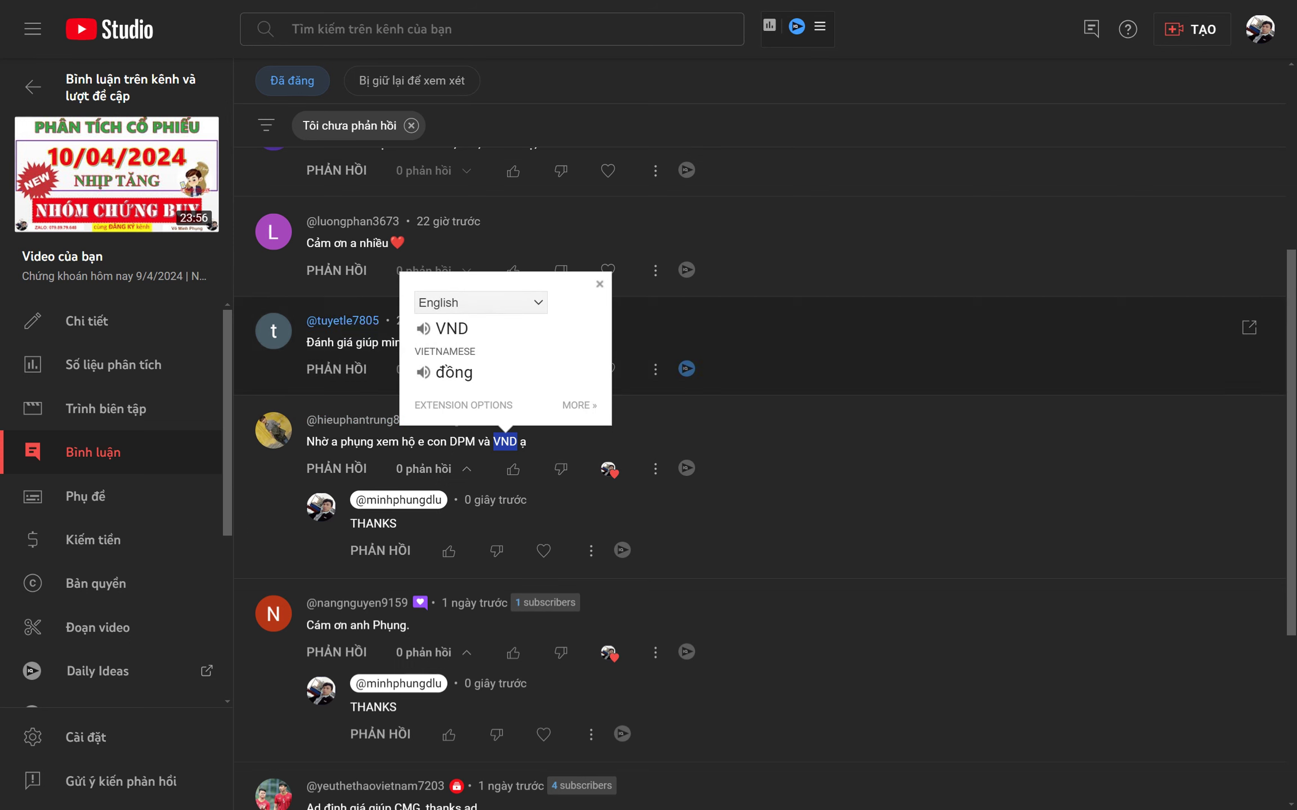
Enter VND as the stock code in C2, fixing a CND typo, and briefly box E2:E4 in red.
key("alt+Tab")
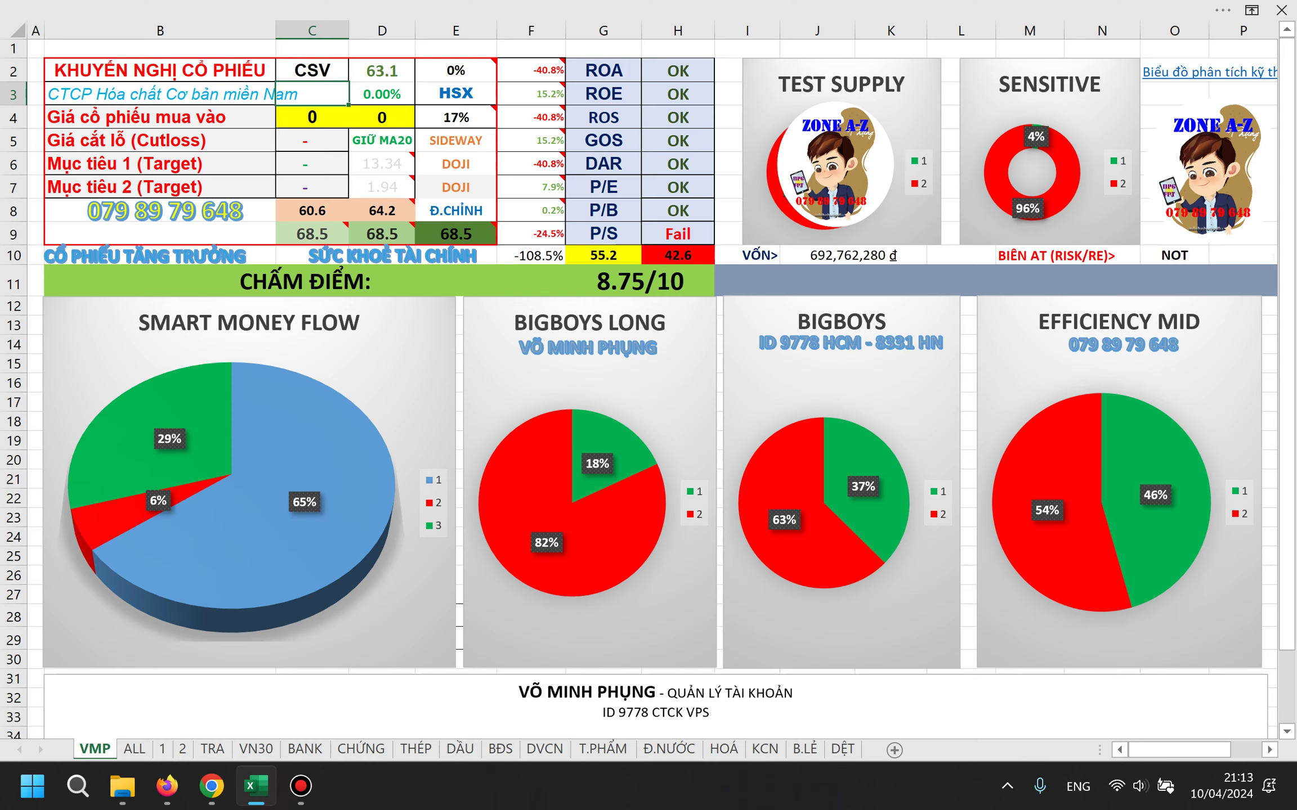
left_click(312, 71)
type("CND")
key("Return")
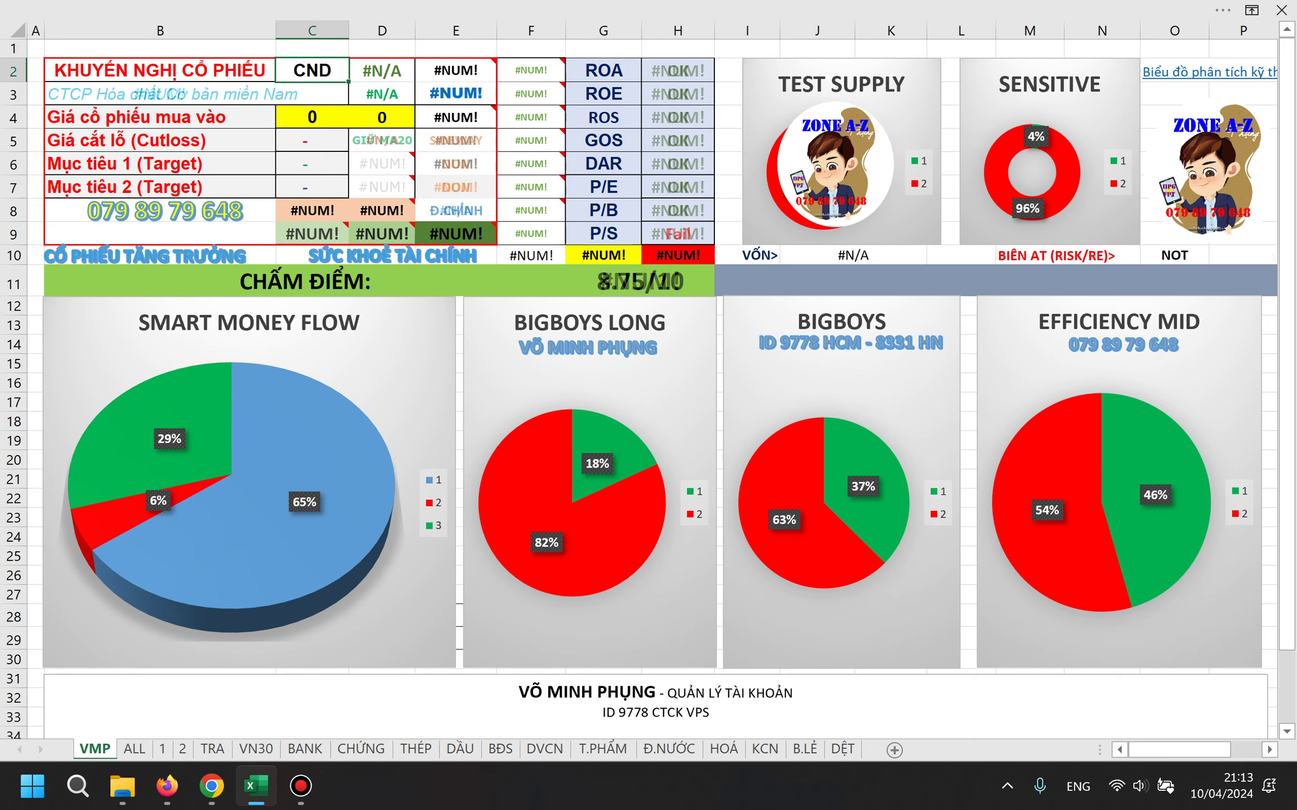
key("Up")
type("VND")
key("Return")
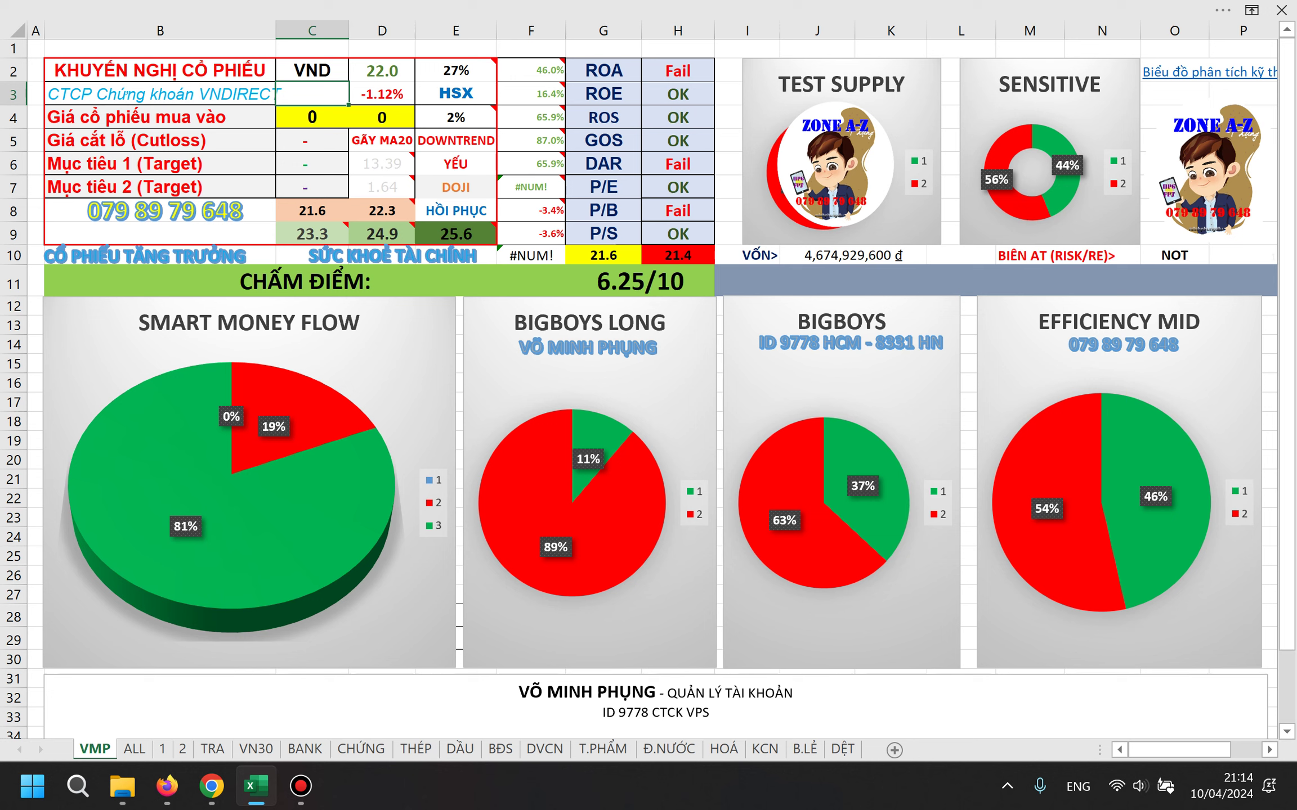
left_click_drag(432, 54, 483, 128)
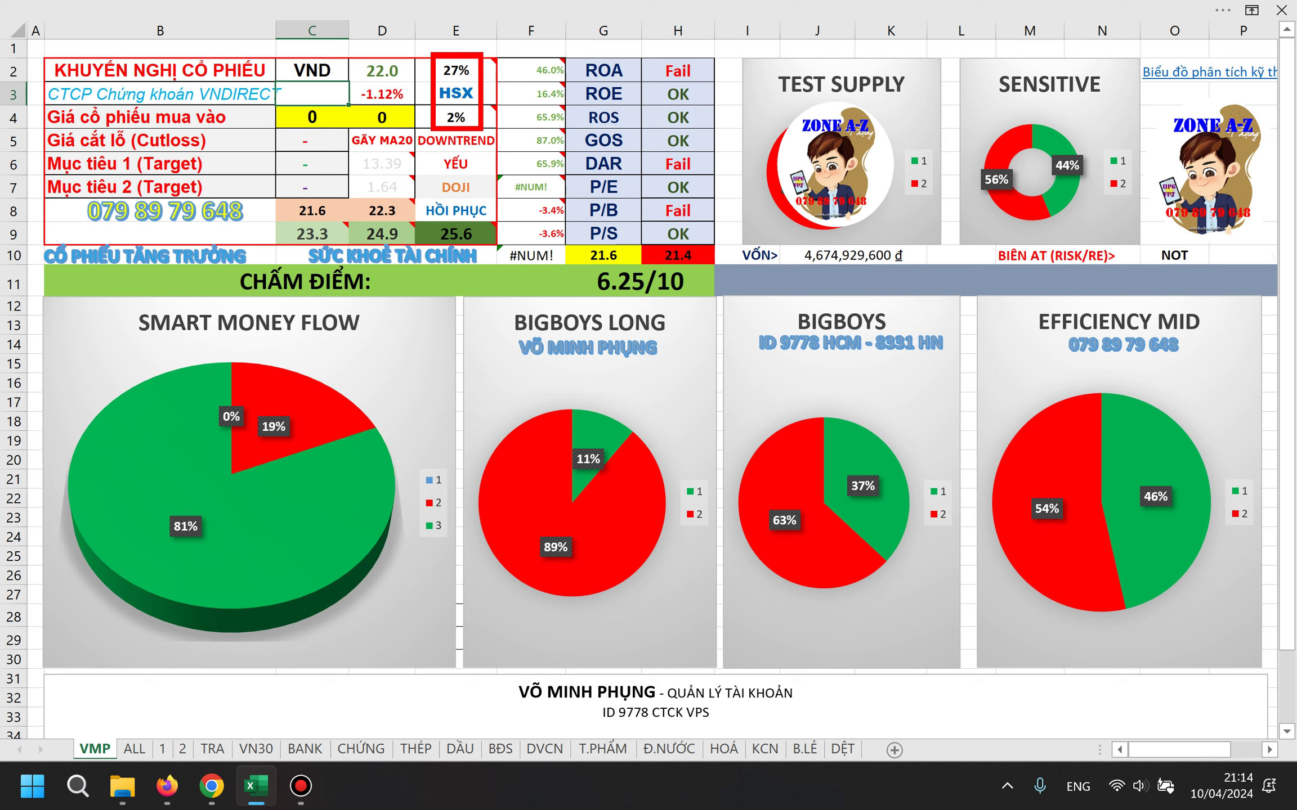
key("Escape")
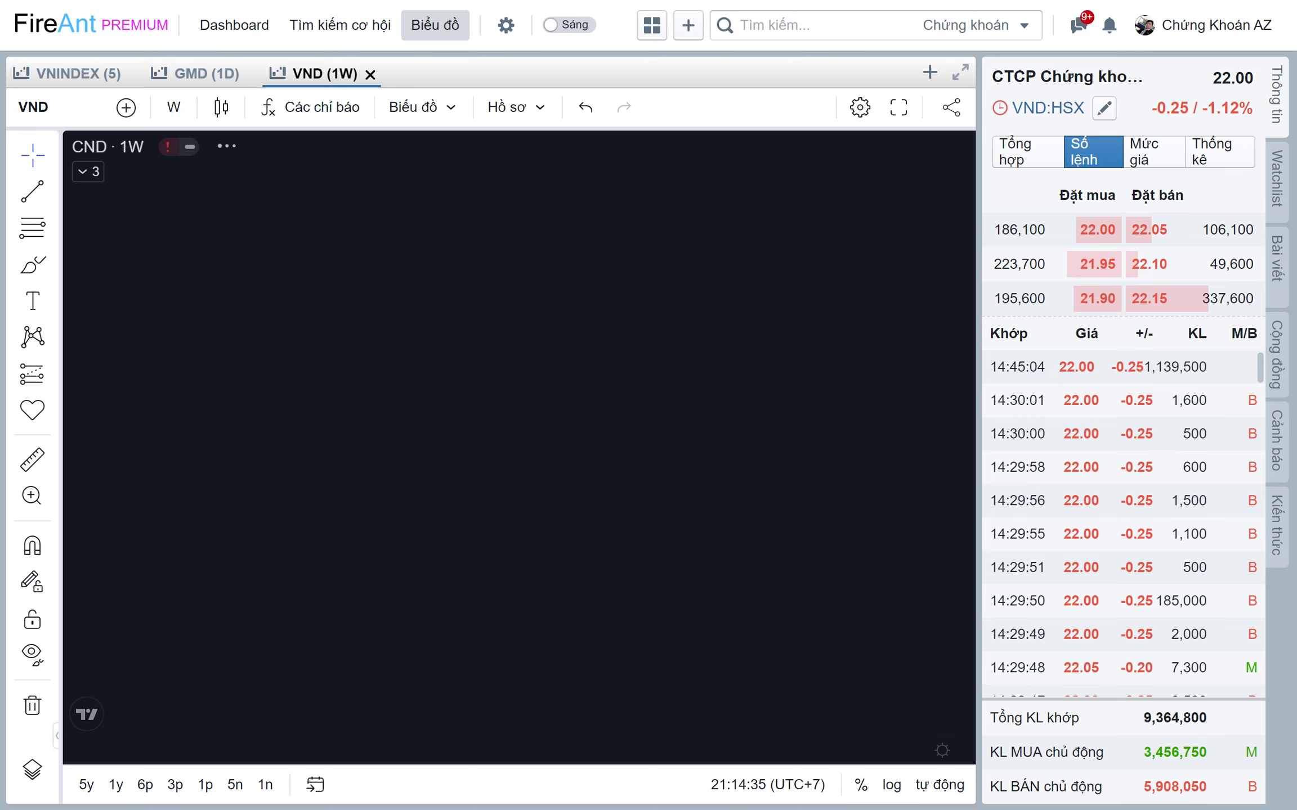
Pan the VND weekly chart and sketch red dip-and-rebound strokes off the rising trendline near 24.85.
scroll(608, 239, "down", 2)
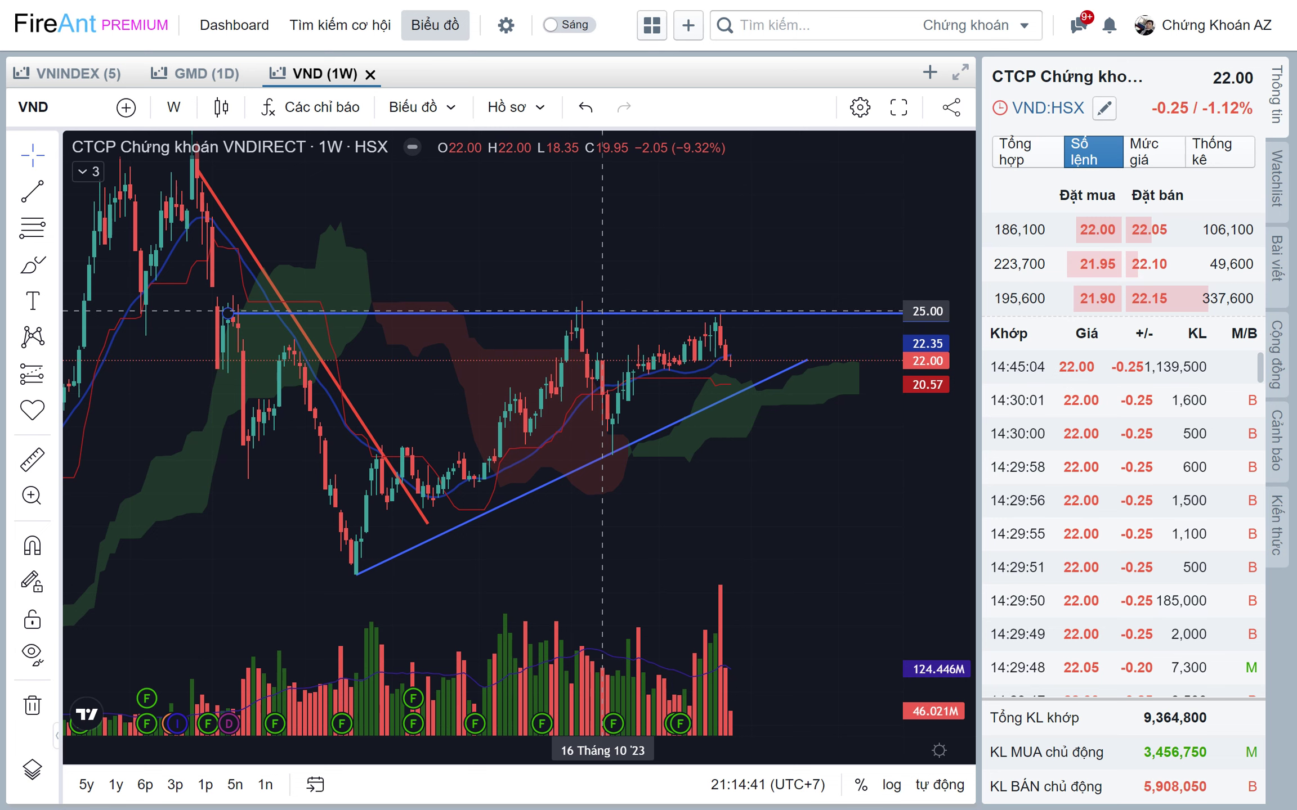
left_click_drag(725, 311, 680, 309)
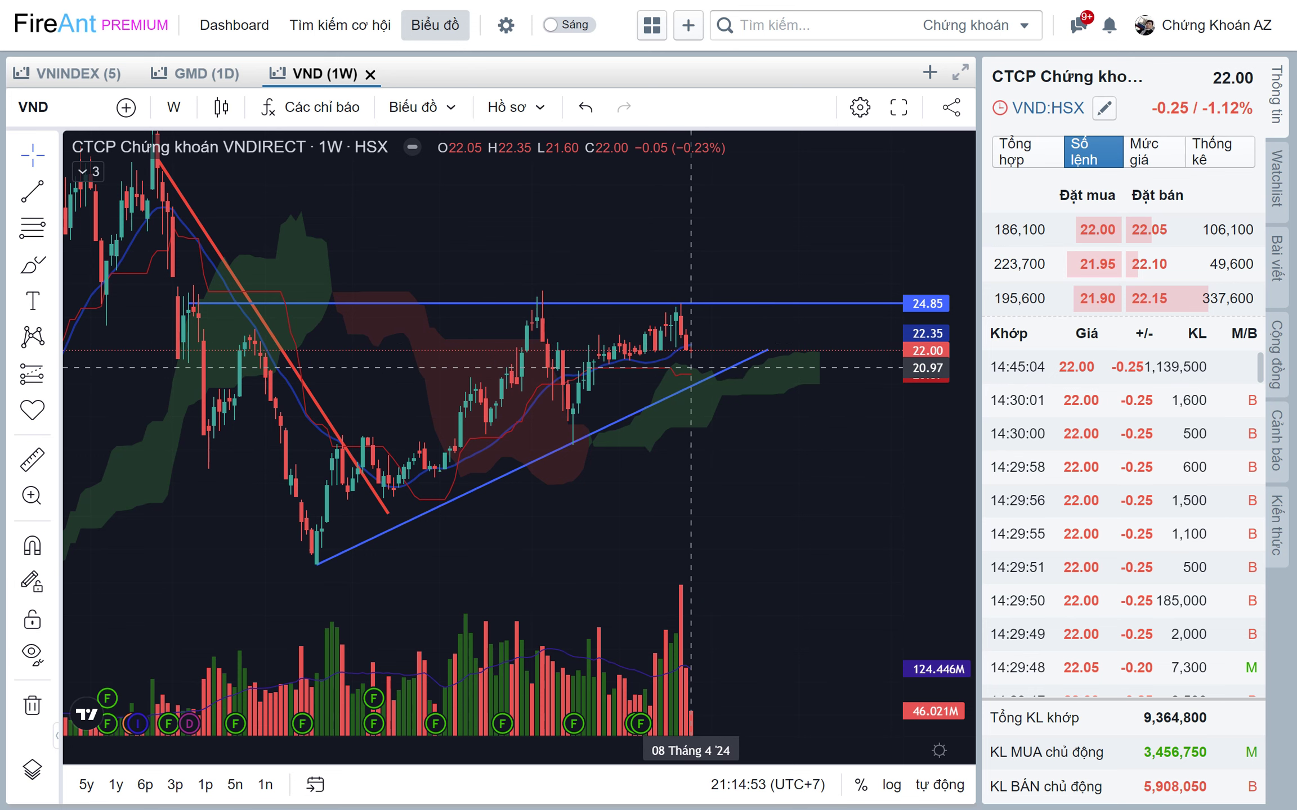
mouse_move(676, 317)
left_mouse_down()
mouse_move(698, 368)
mouse_move(726, 355)
left_mouse_up()
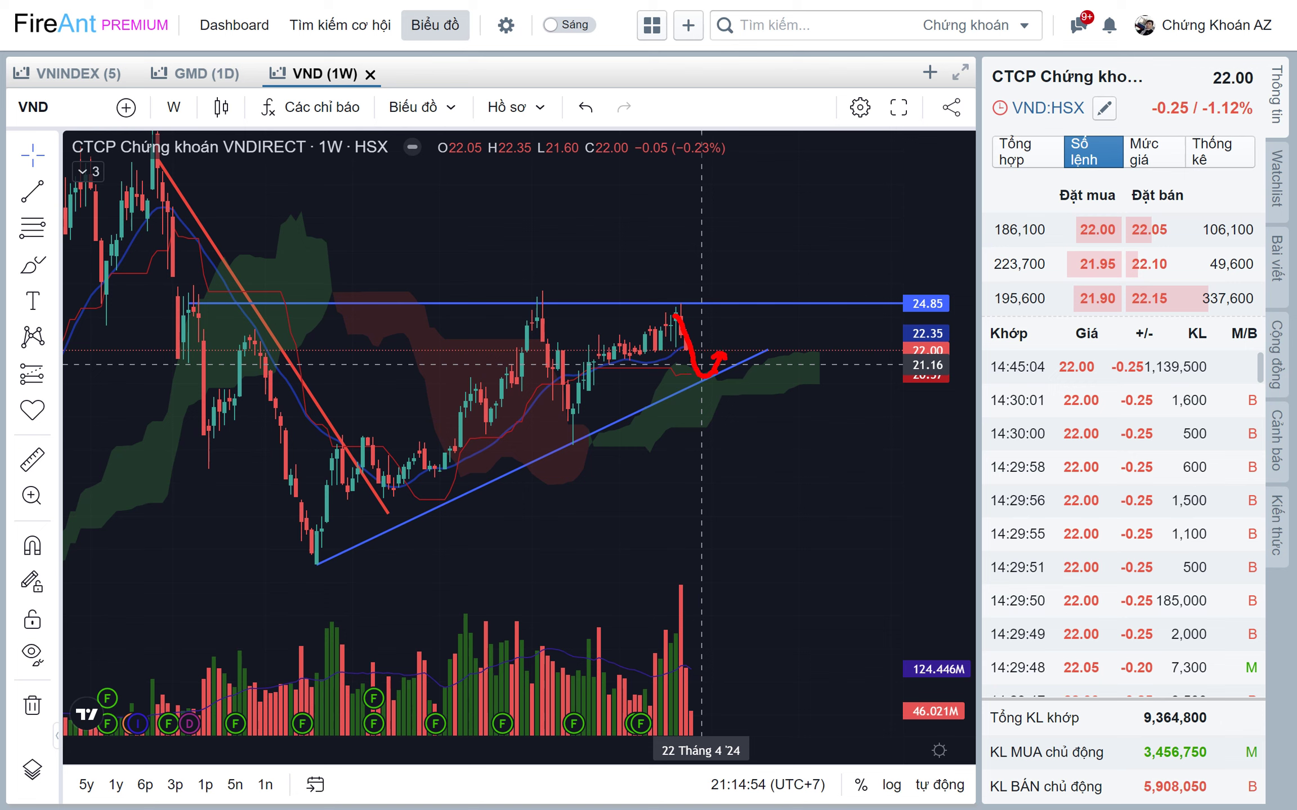
mouse_move(751, 284)
left_mouse_down()
mouse_move(733, 302)
mouse_move(752, 304)
left_mouse_up()
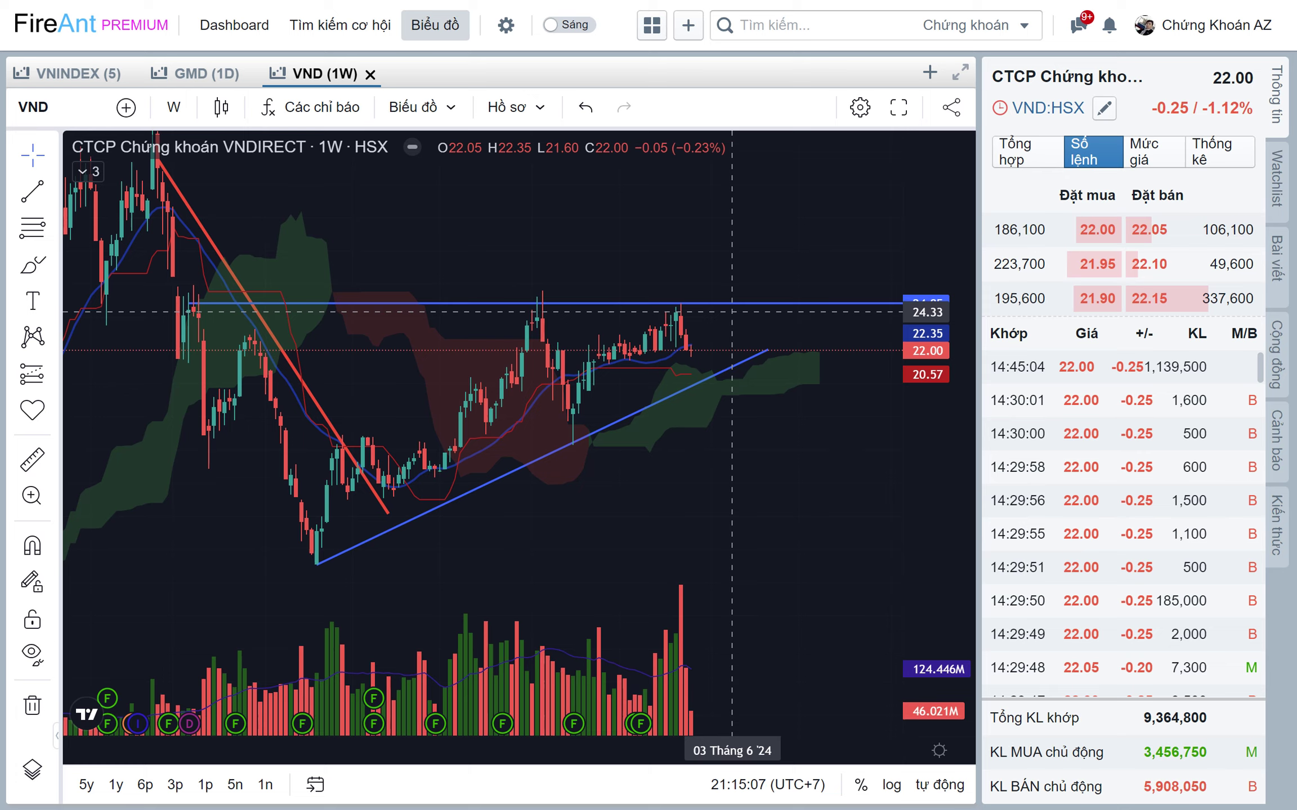
scroll(723, 248, "down", 1)
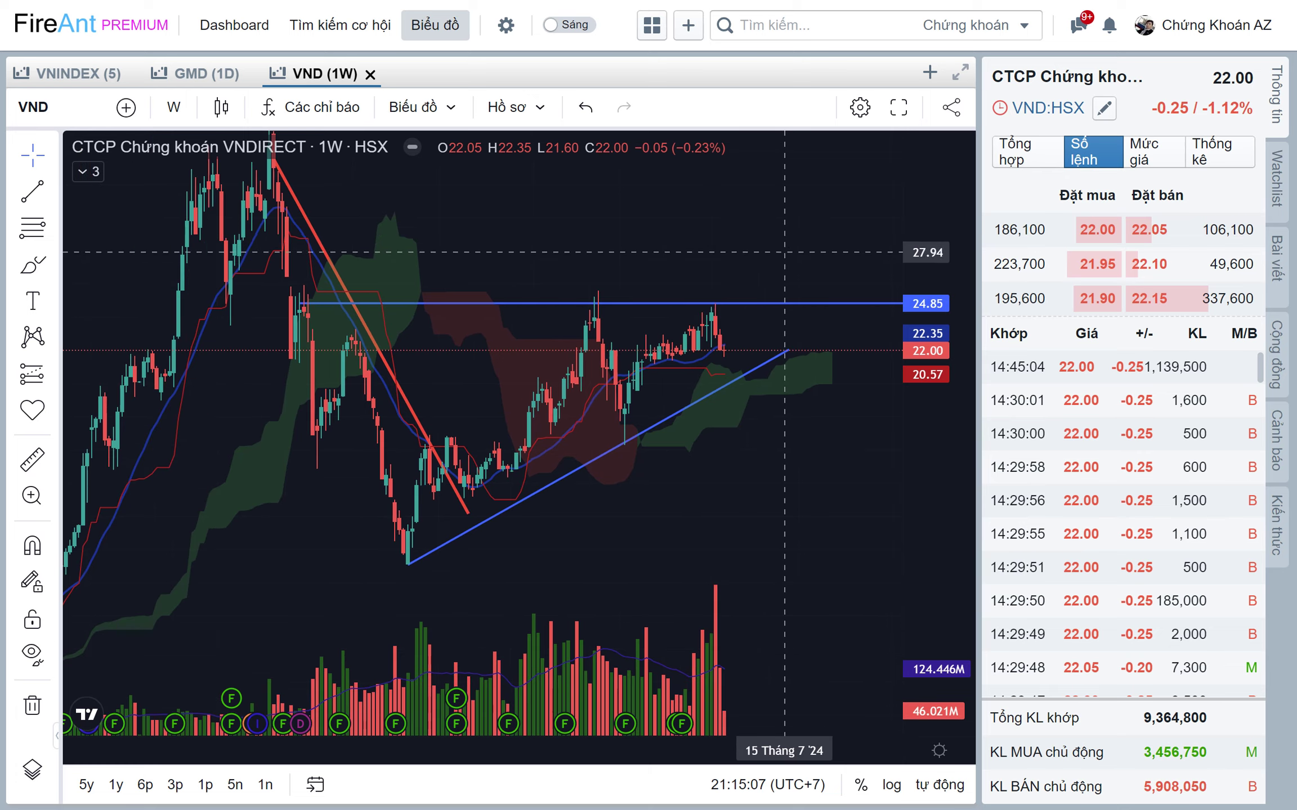
scroll(700, 242, "down", 1)
key("alt+Tab")
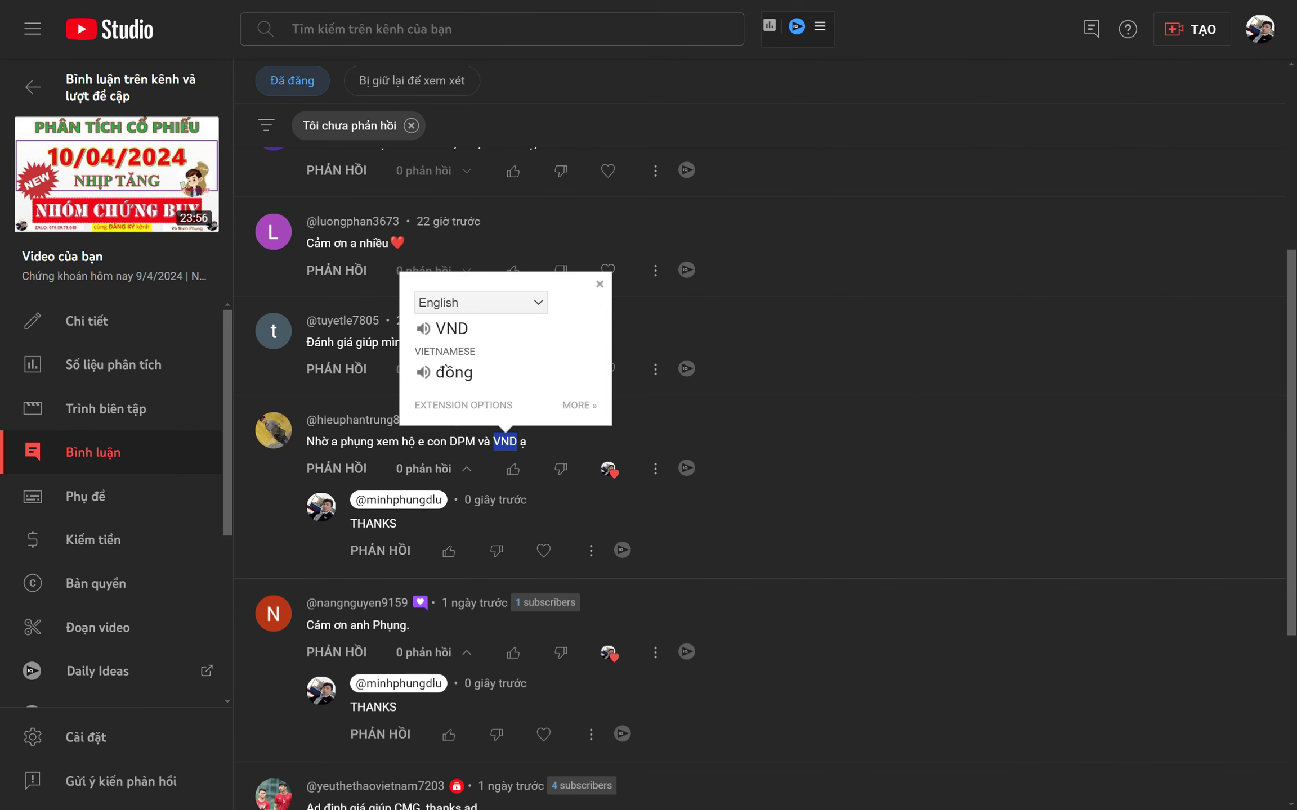
Heart the comment asking about CMG and SKG and post a THANKS reply.
key("Escape")
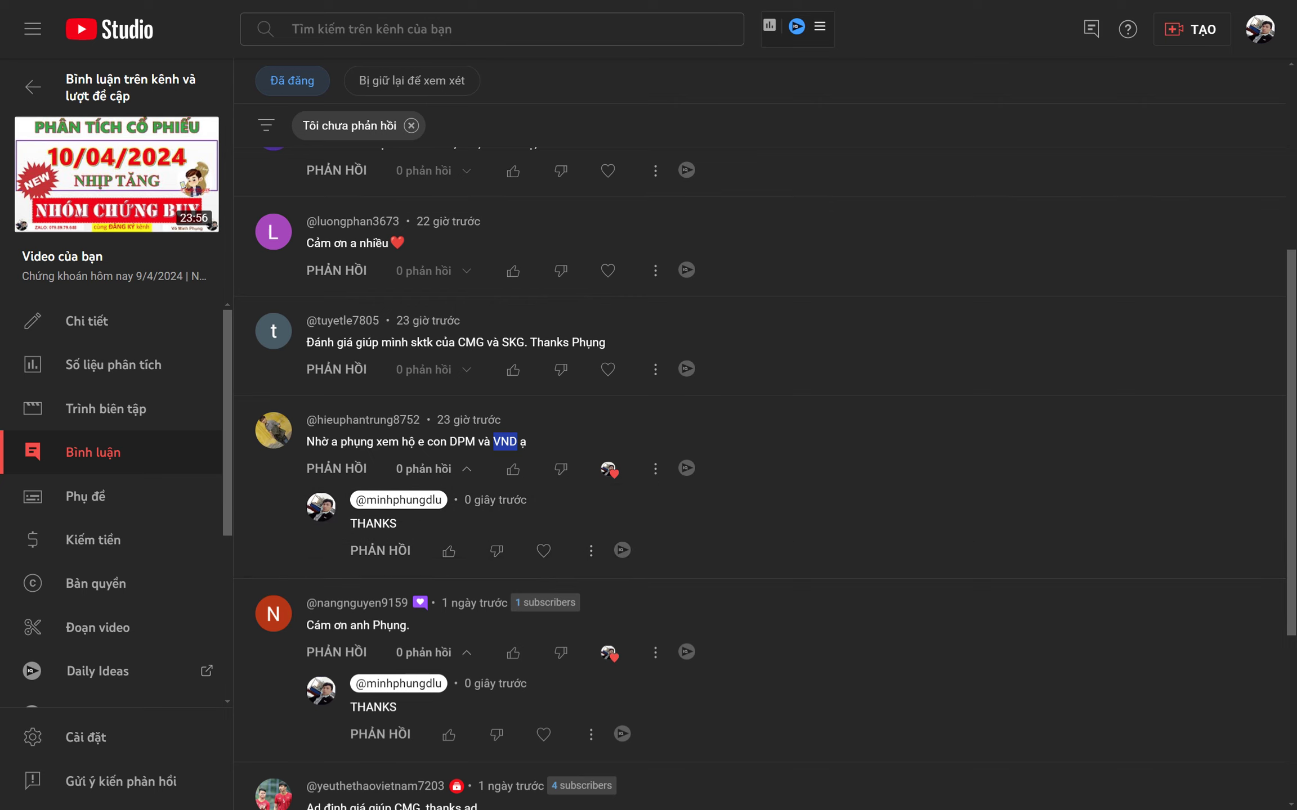
scroll(342, 388, "up", 1)
left_click_drag(327, 410, 585, 409)
left_click(608, 437)
left_click(336, 437)
type("THANKS")
key("Return")
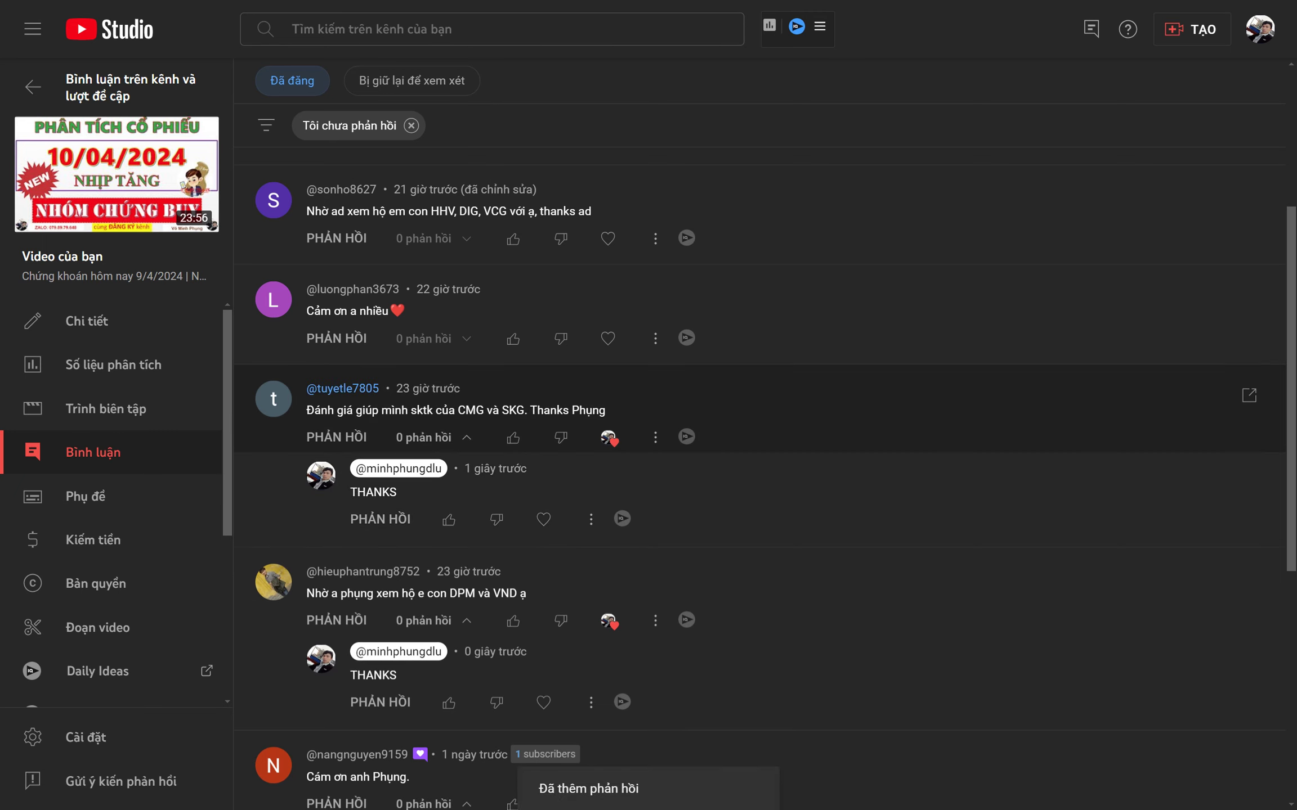
Scroll the comments, select CMG in the valuation request, then select the ticker SKG.
left_click_drag(458, 409, 475, 410)
scroll(467, 410, "down", 1)
scroll(467, 409, "down", 1)
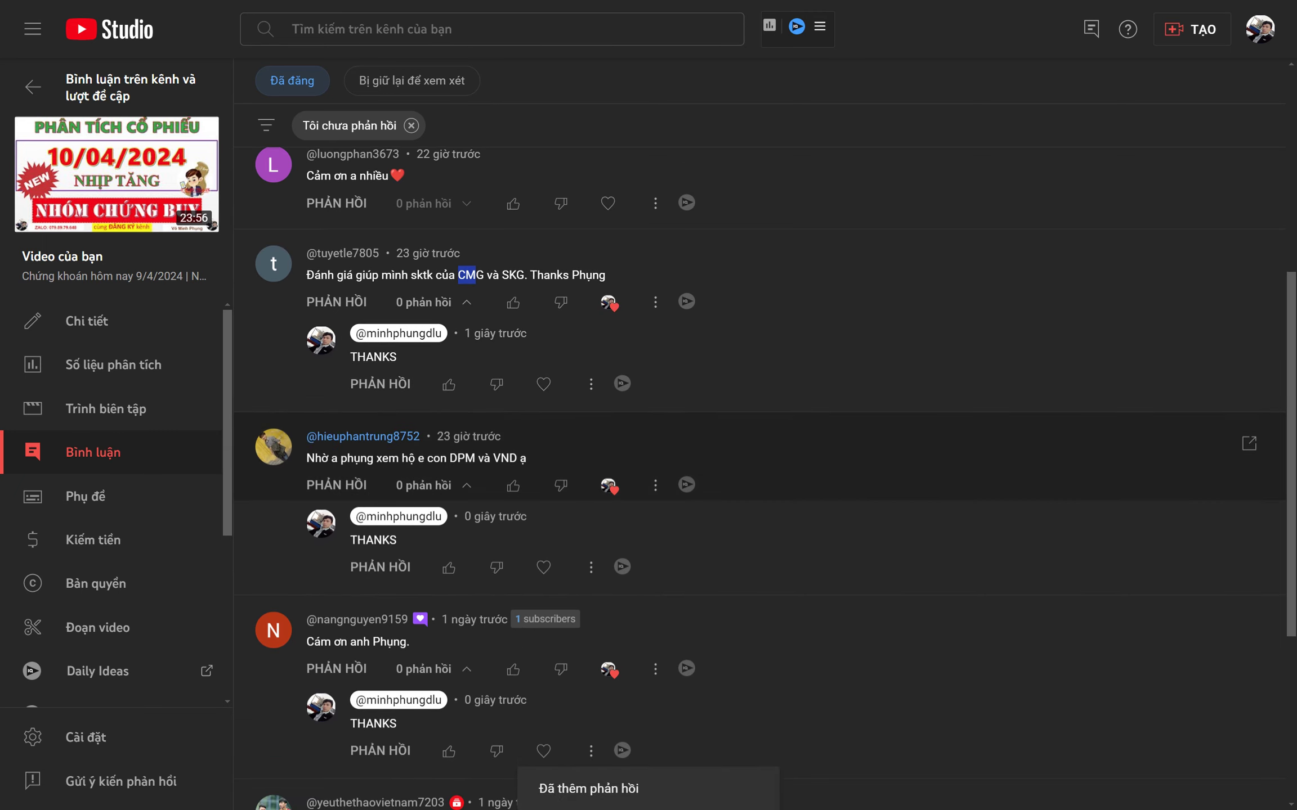
scroll(468, 410, "down", 2)
scroll(766, 563, "down", 2)
scroll(765, 563, "down", 1)
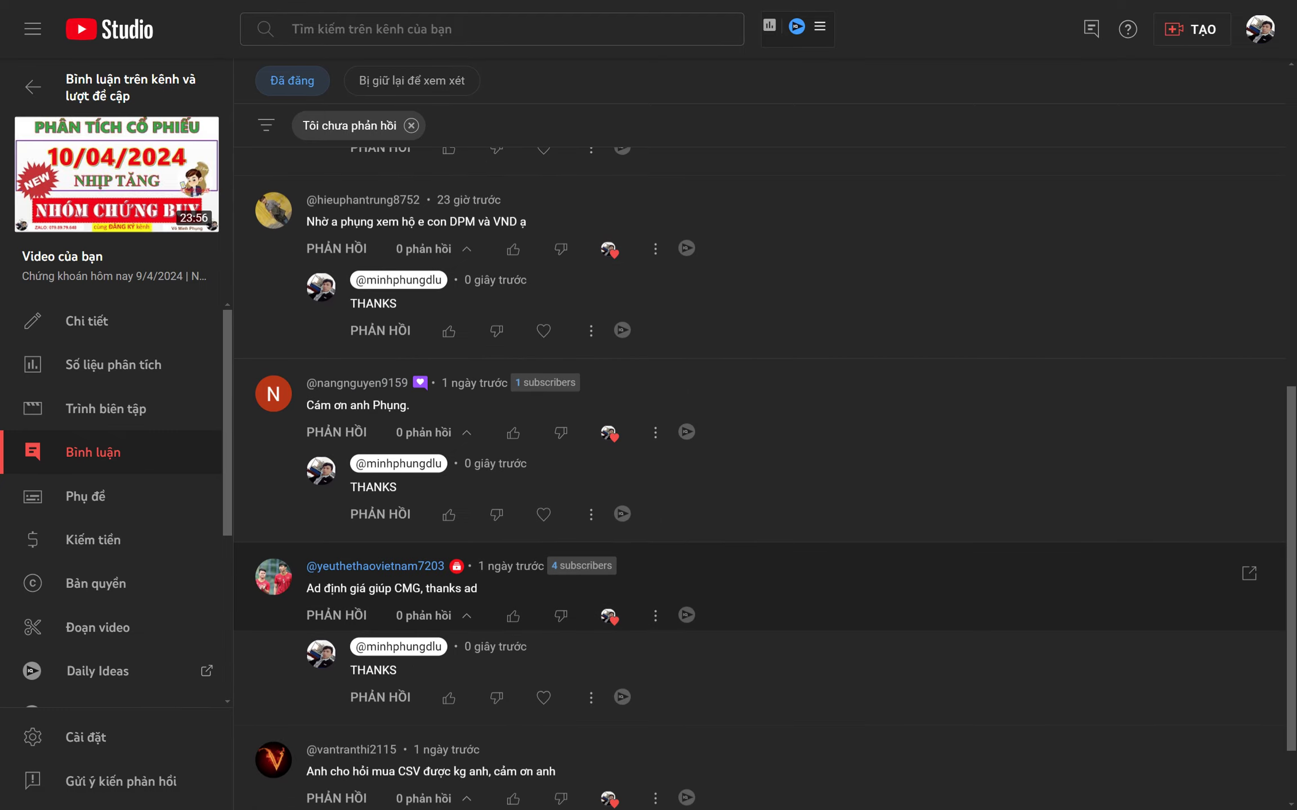
left_click_drag(394, 588, 420, 588)
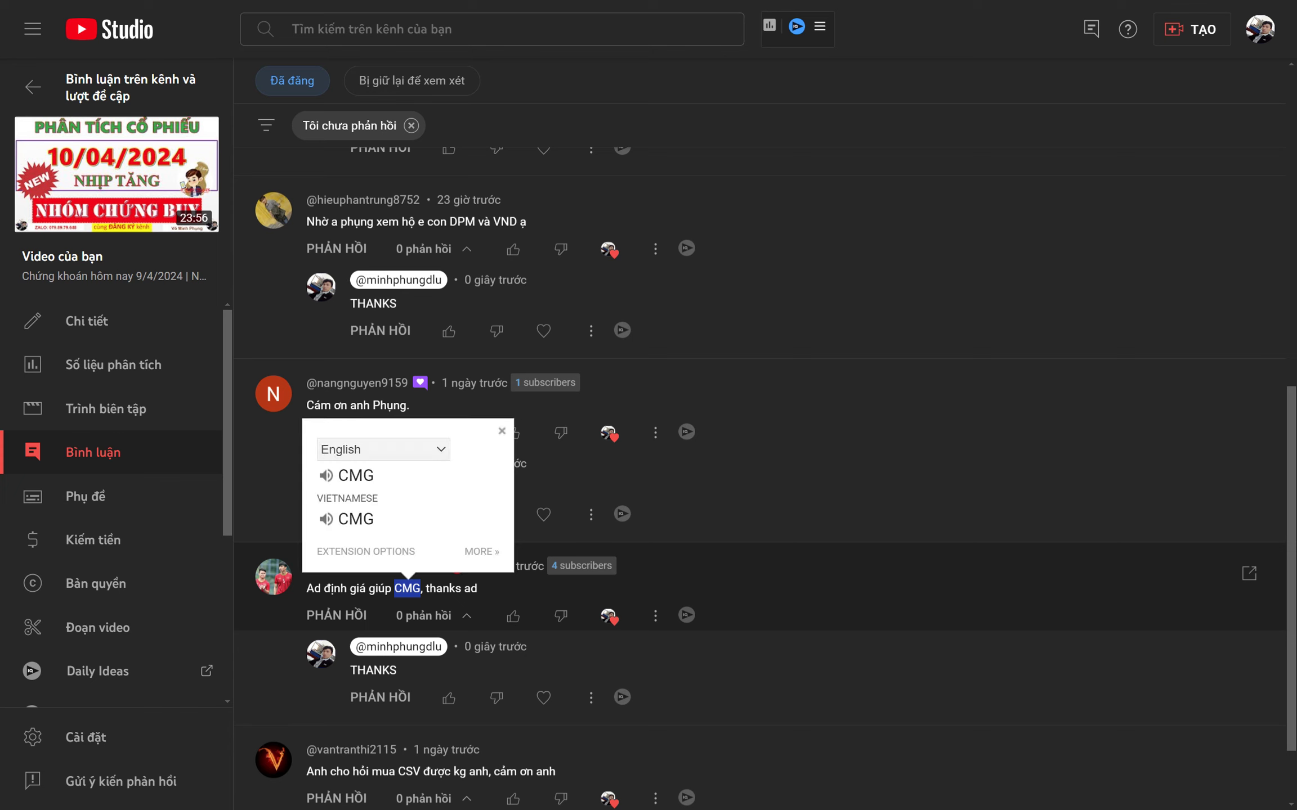
left_click(428, 588)
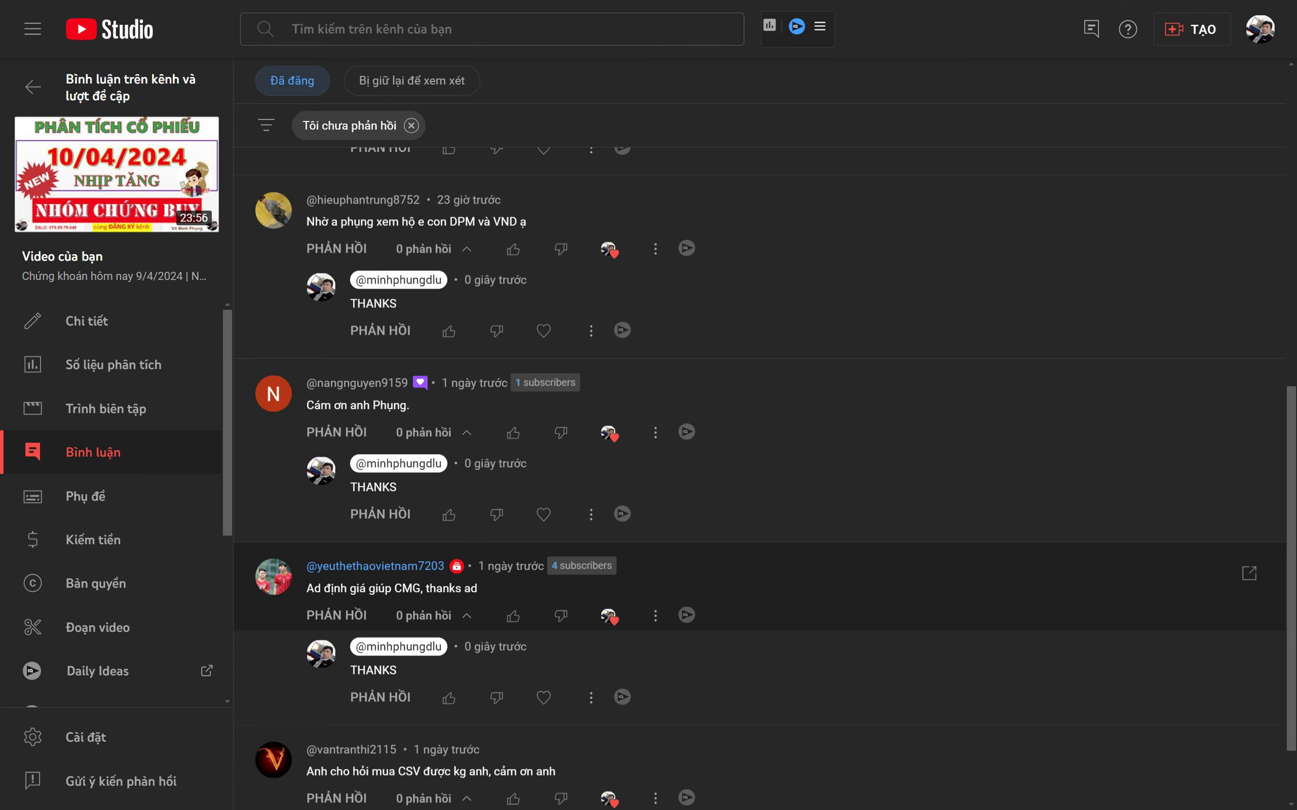
scroll(428, 588, "up", 1)
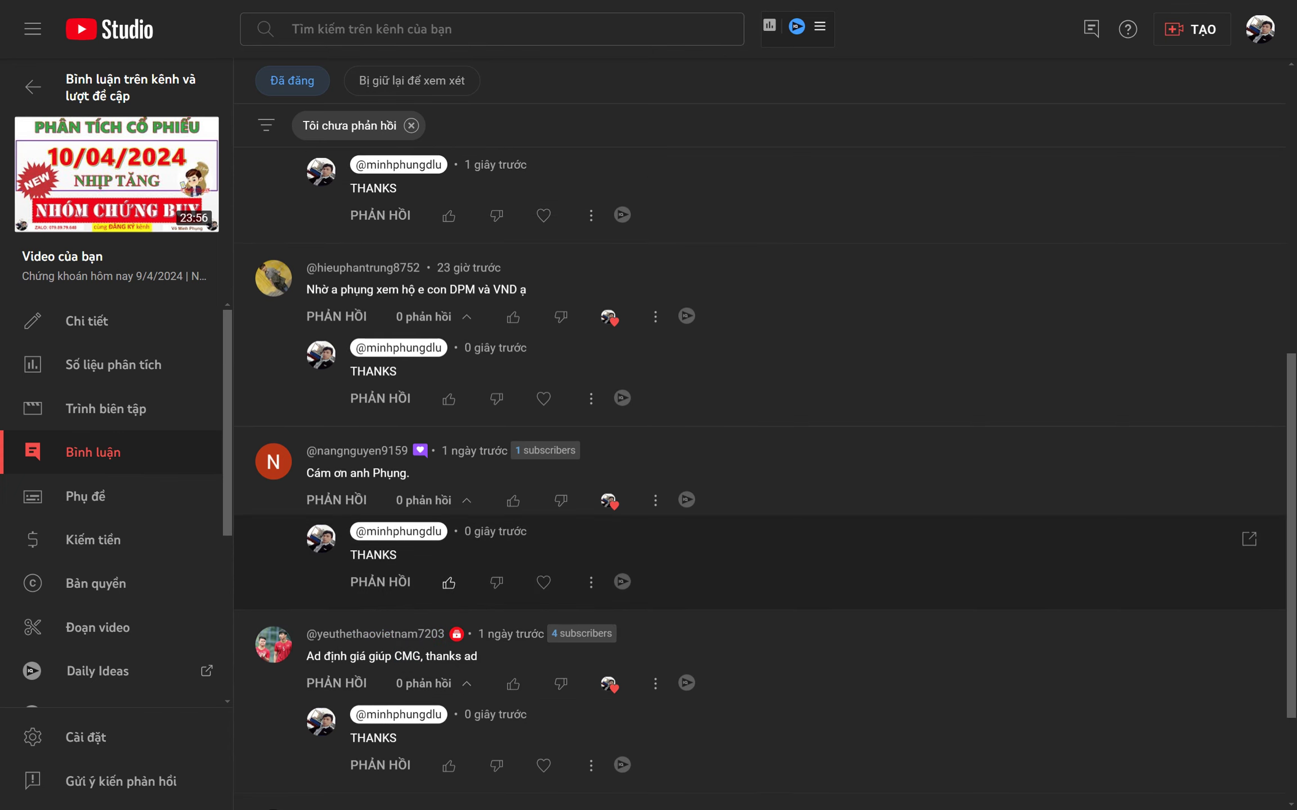
scroll(449, 554, "up", 3)
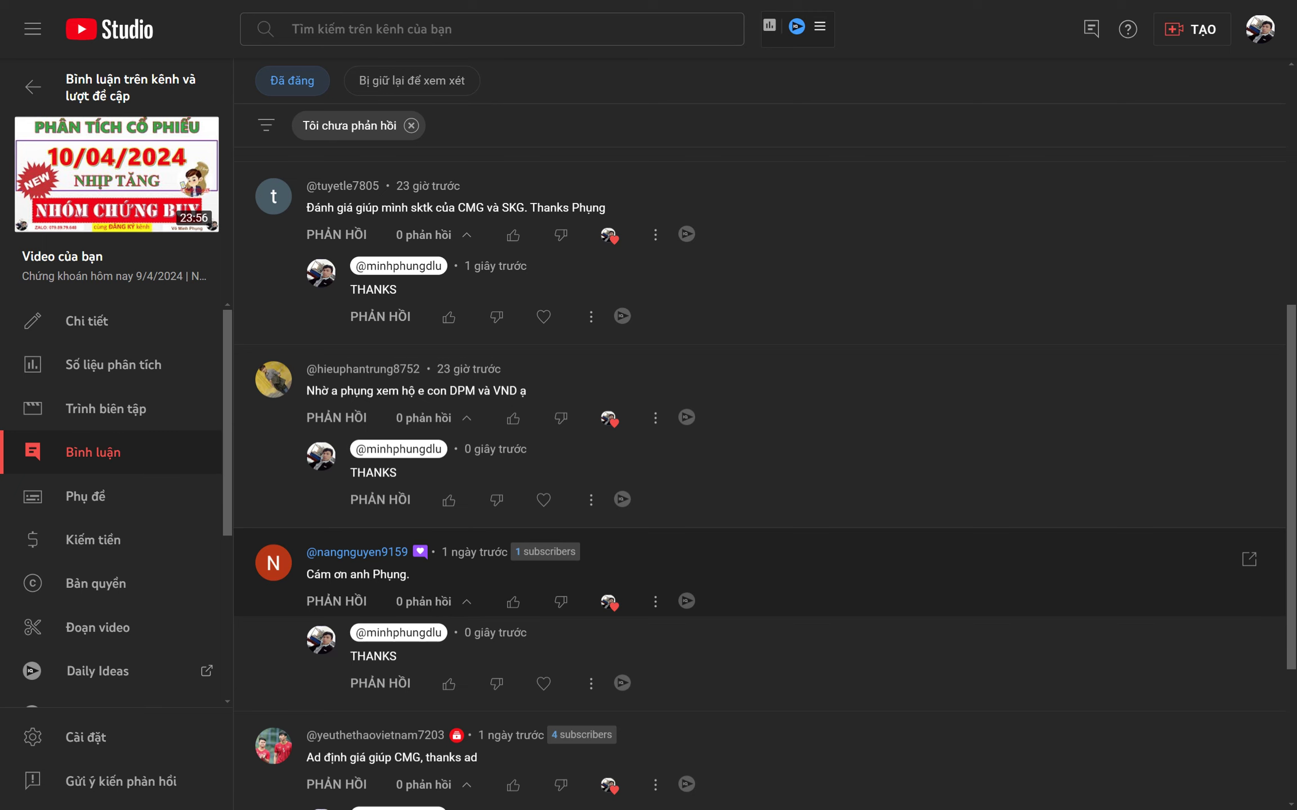
scroll(765, 484, "up", 3)
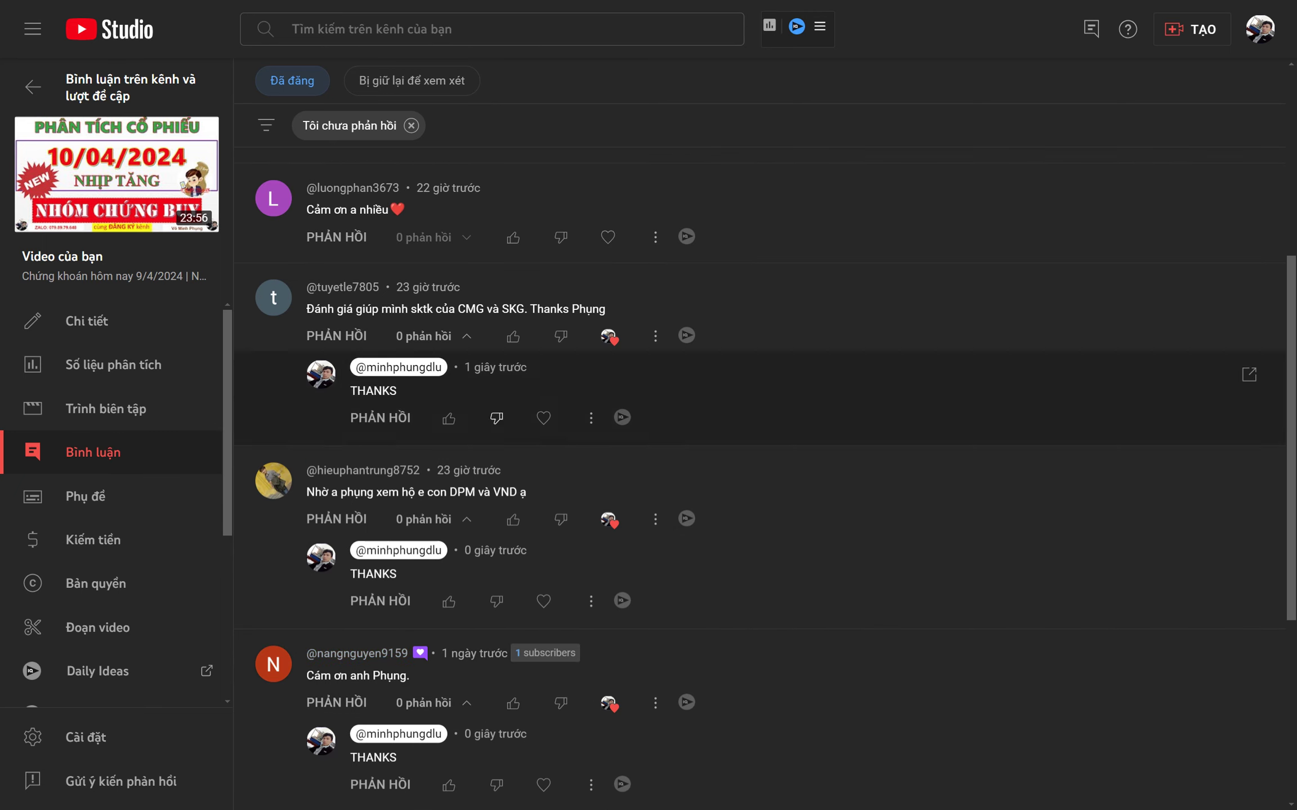
scroll(766, 484, "up", 1)
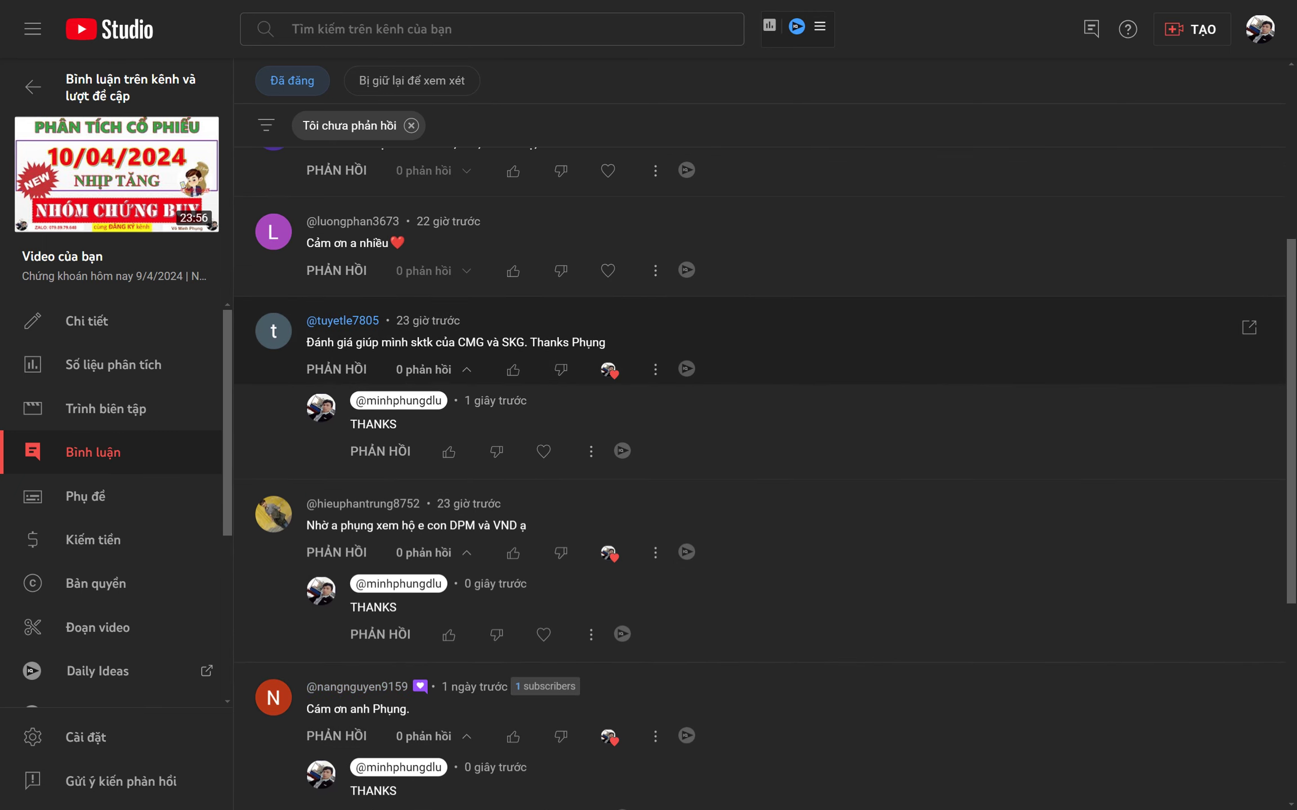
double_click(513, 342)
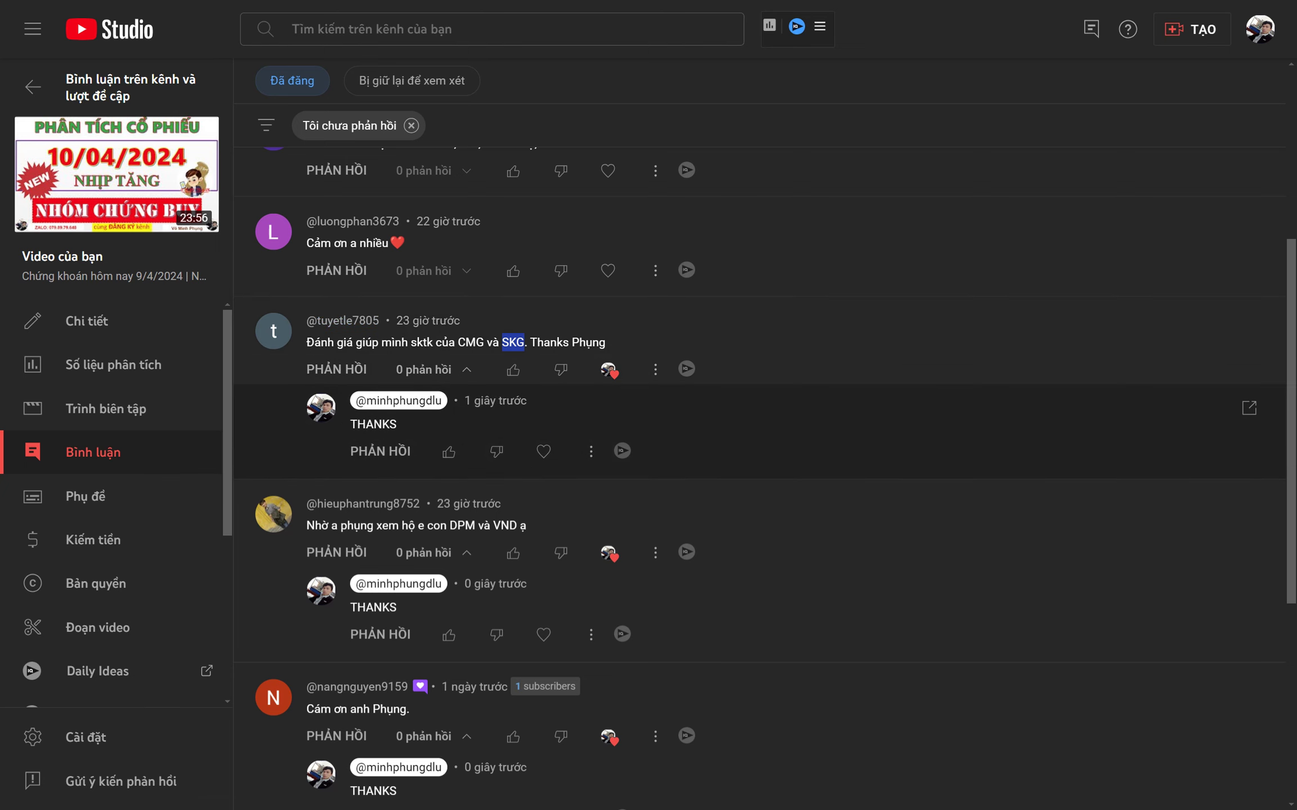
Enter SKG as the stock code in the Excel scoring sheet.
key("alt+Tab")
type("SKG")
key("Return")
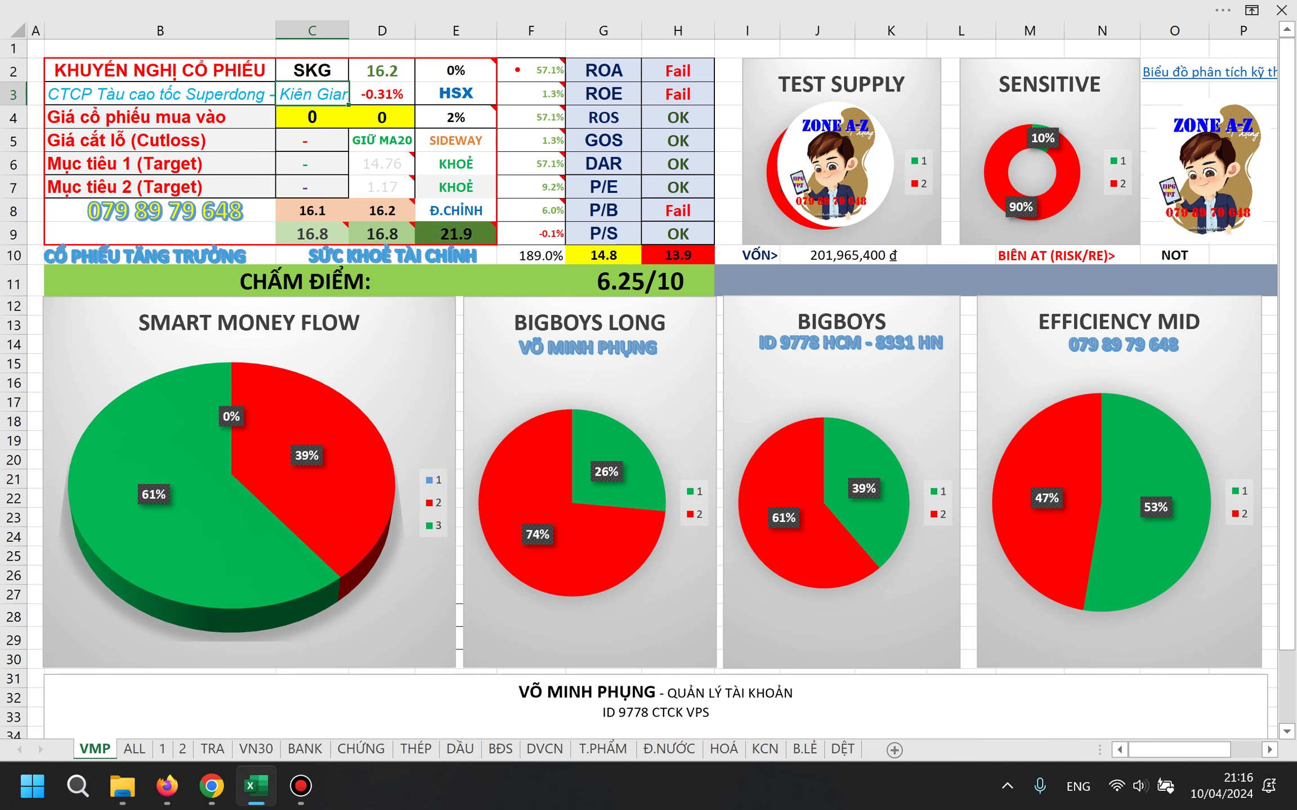
Mark SKG, its 0%/HSX/2% cells and the 6.25/10 score in red, then clear the marks.
key("super")
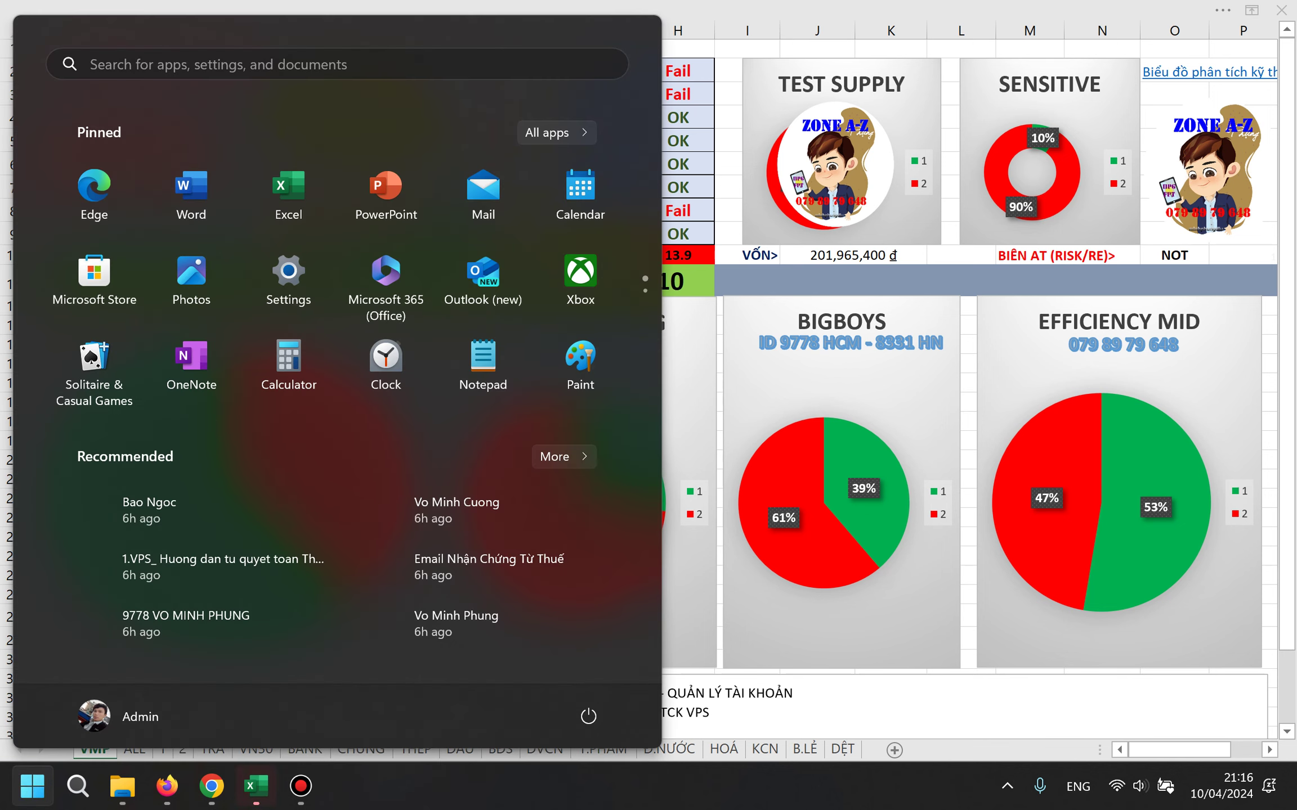
key("Escape")
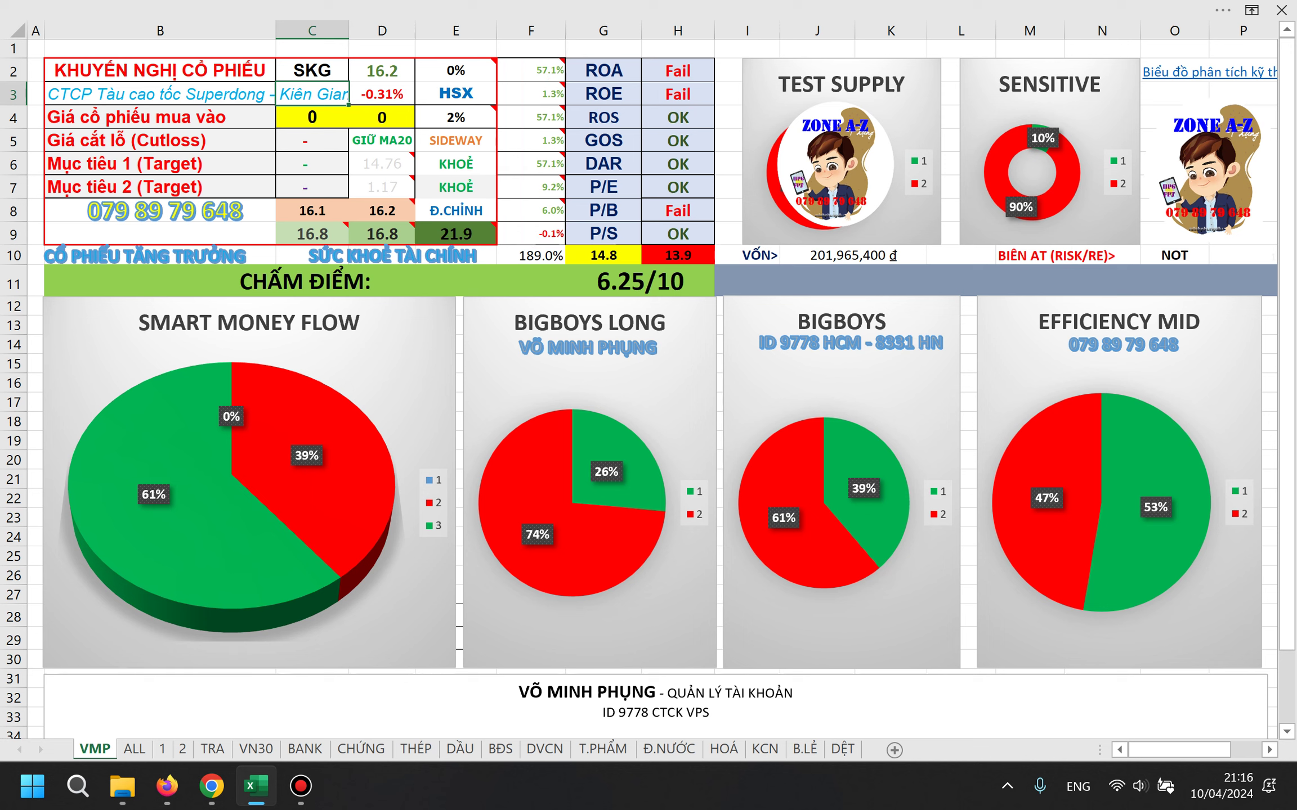
left_click_drag(437, 56, 476, 128)
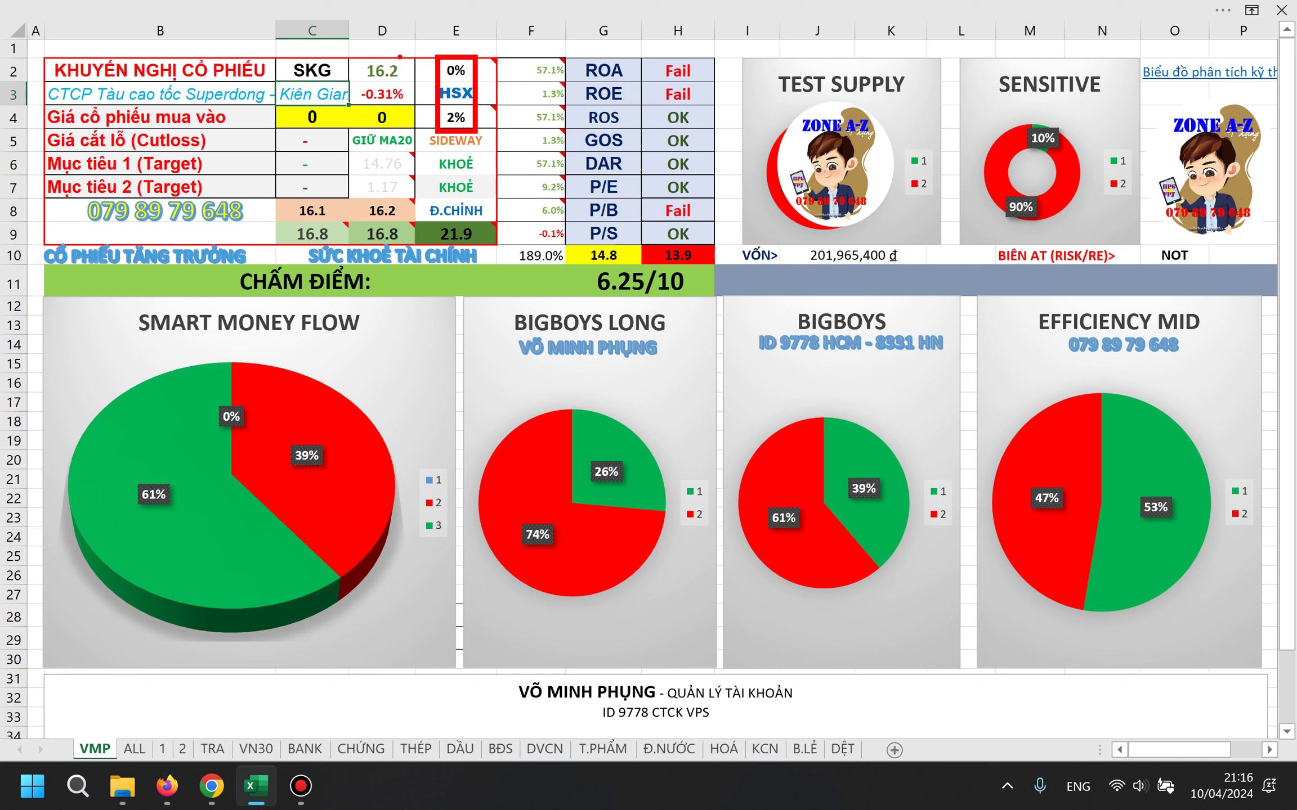
mouse_move(326, 49)
left_mouse_down()
mouse_move(443, 41)
mouse_move(461, 54)
left_mouse_up()
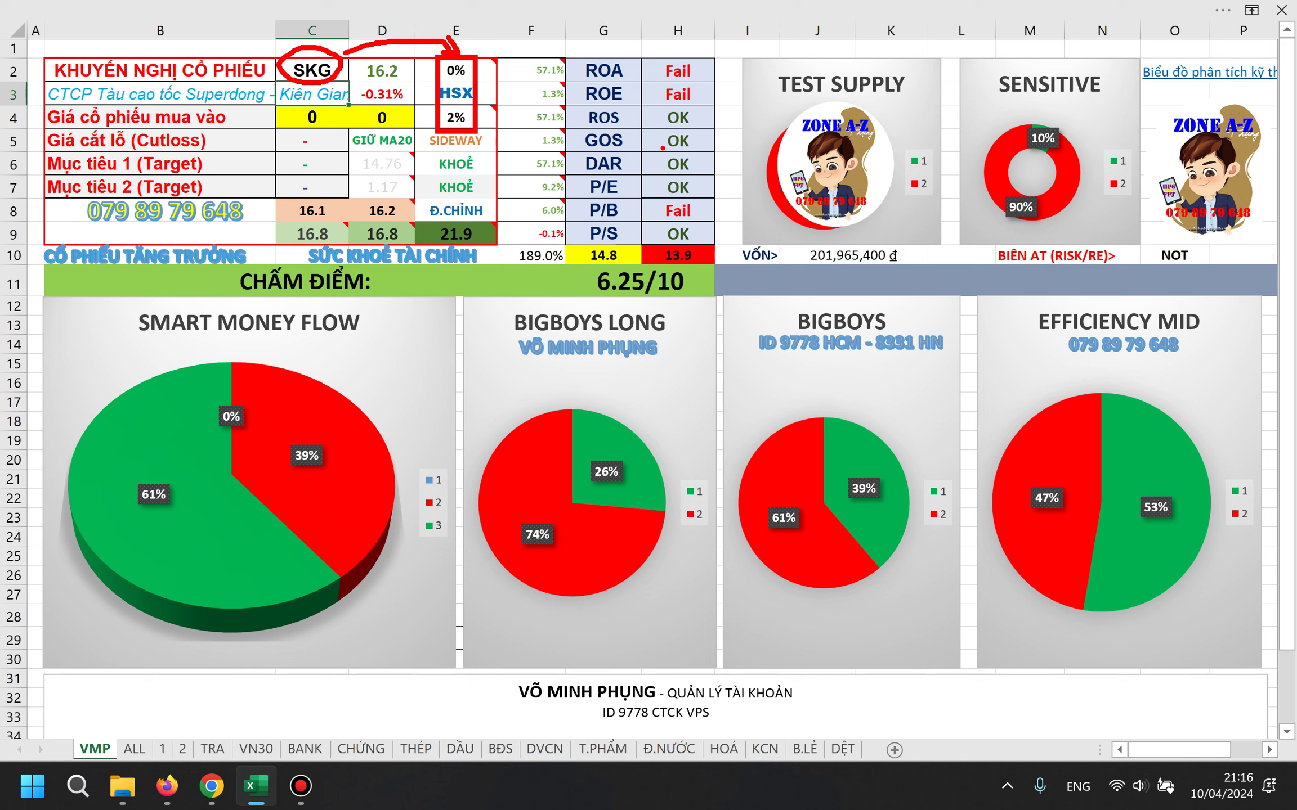
mouse_move(641, 262)
left_mouse_down()
mouse_move(588, 282)
mouse_move(691, 281)
mouse_move(672, 271)
left_mouse_up()
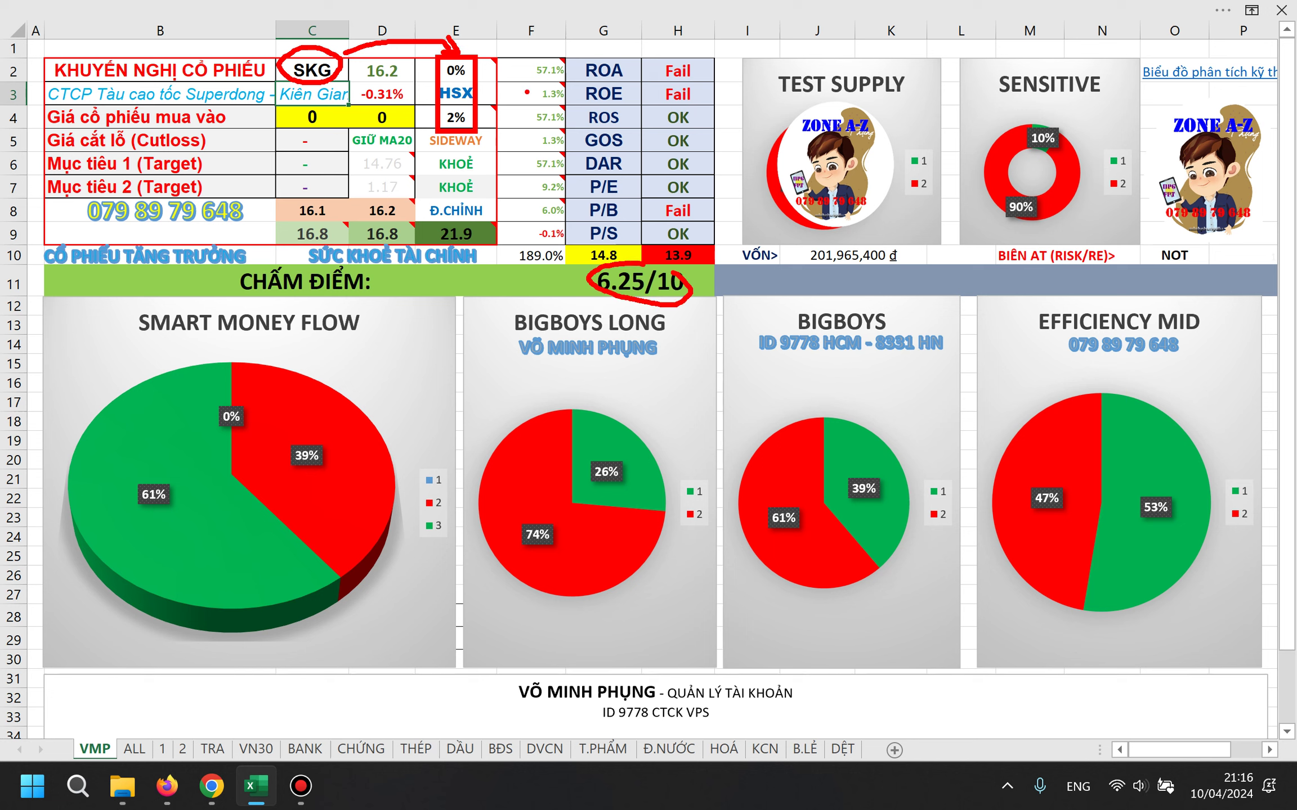
key("Escape")
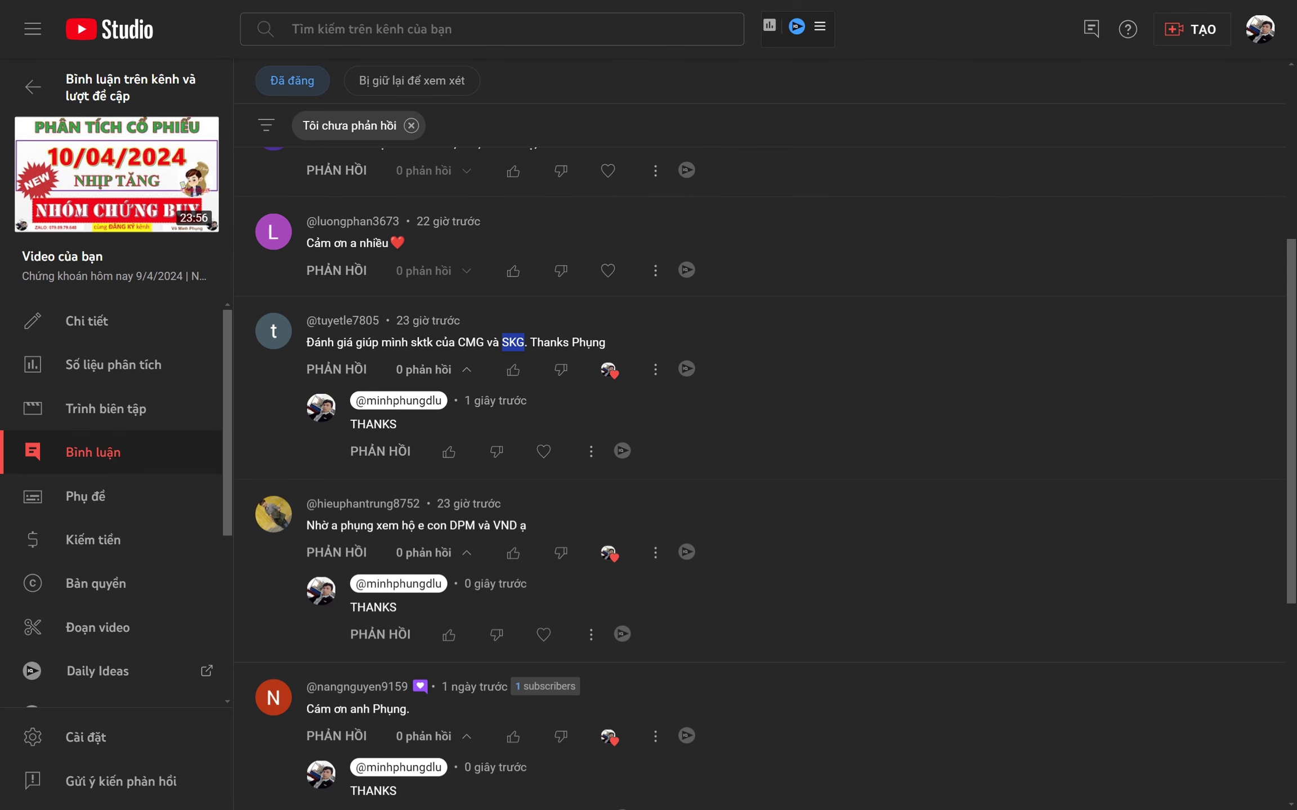
Load the SKG weekly chart and pan it toward the recent weeks.
key("alt+Tab")
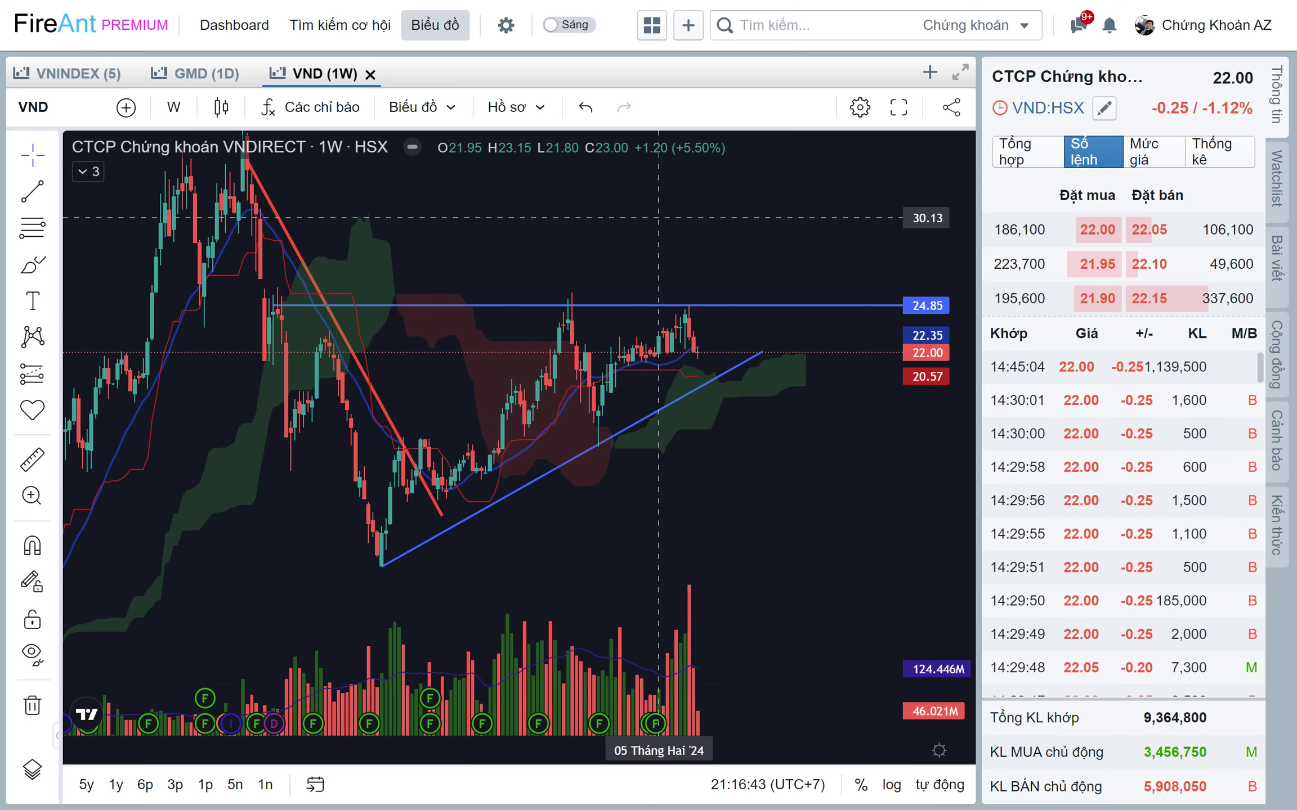
type("SKG")
key("Return")
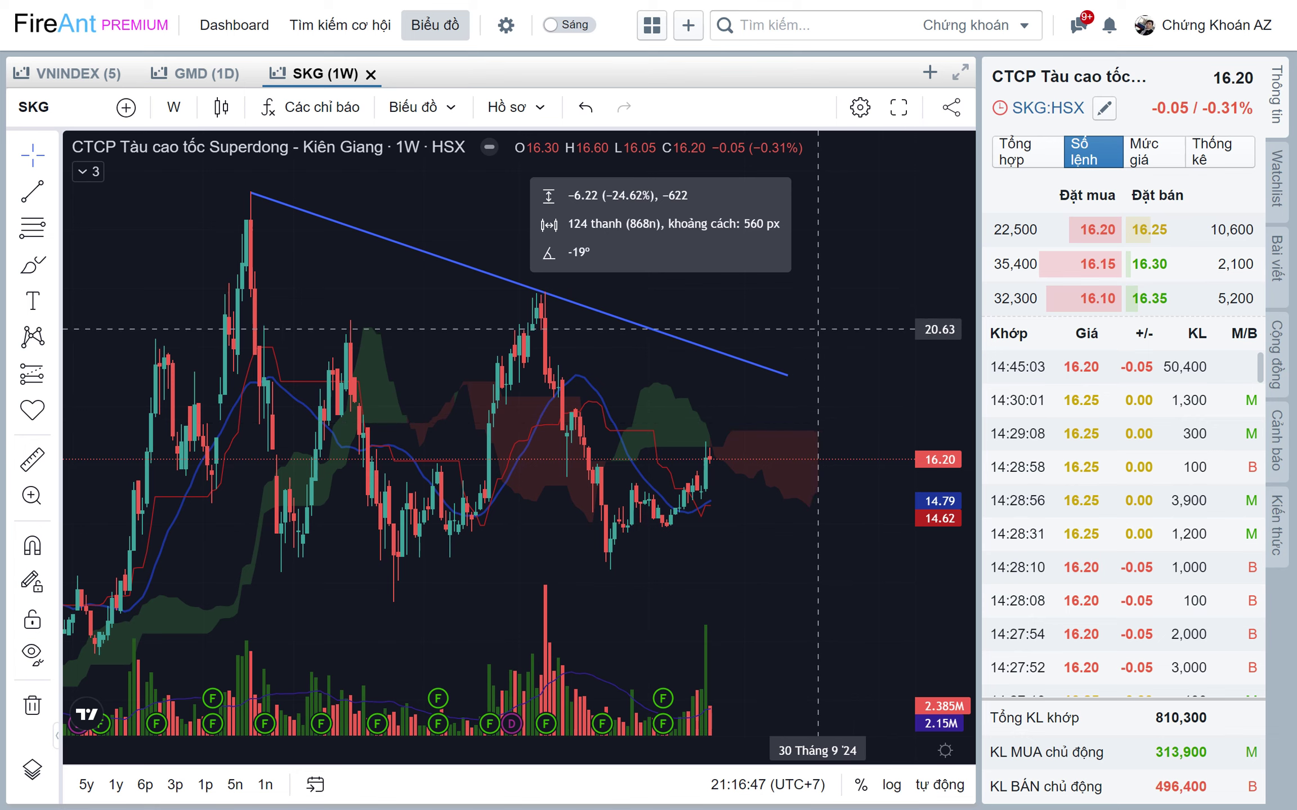
left_click_drag(766, 574, 794, 552)
scroll(794, 552, "left", 3)
scroll(794, 552, "left", 3)
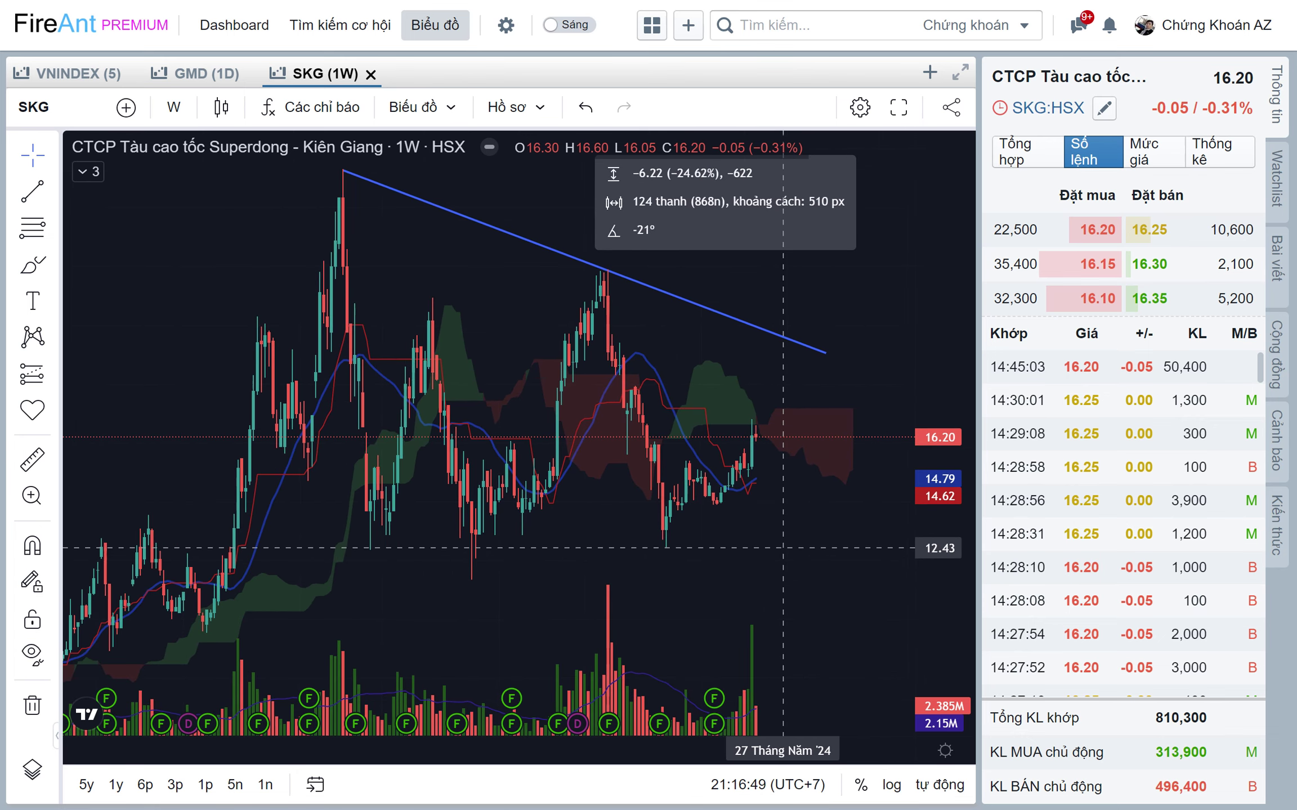
left_click_drag(802, 537, 676, 539)
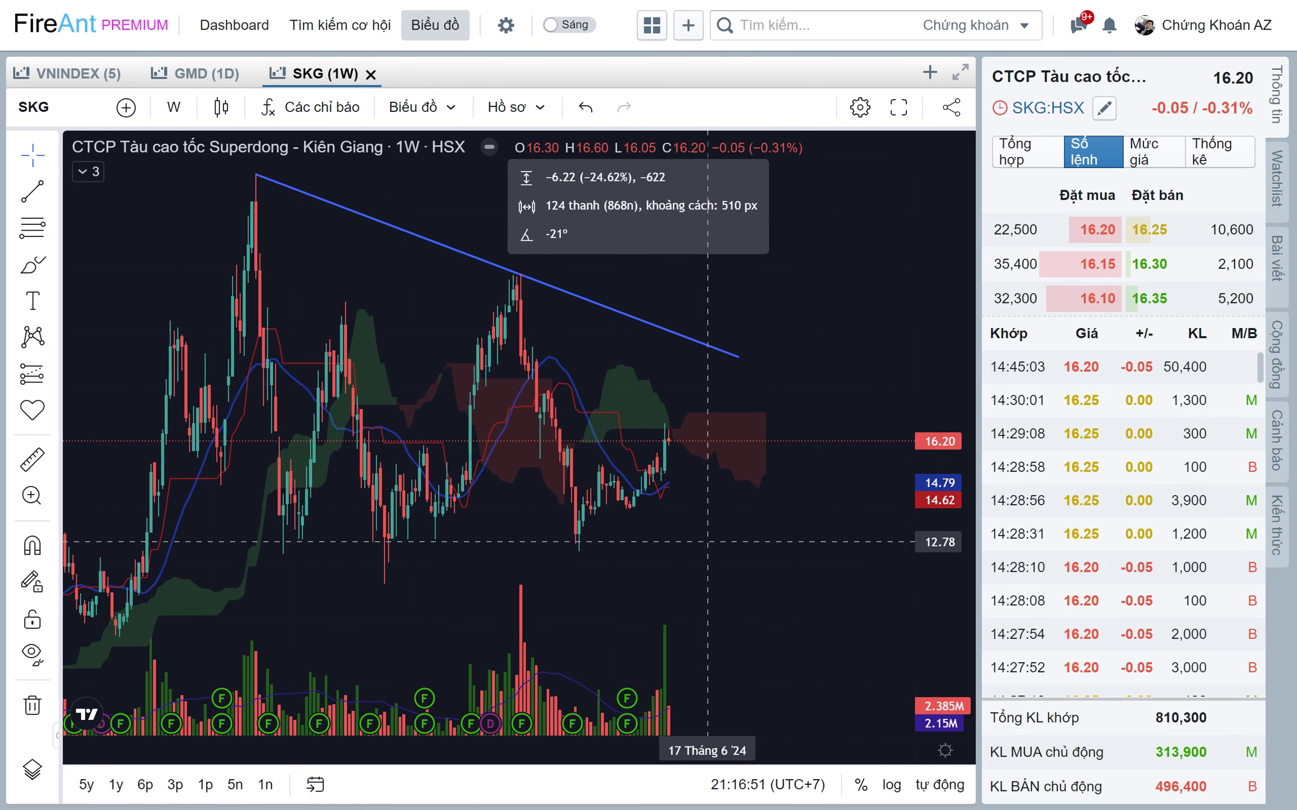
scroll(676, 540, "down", 1)
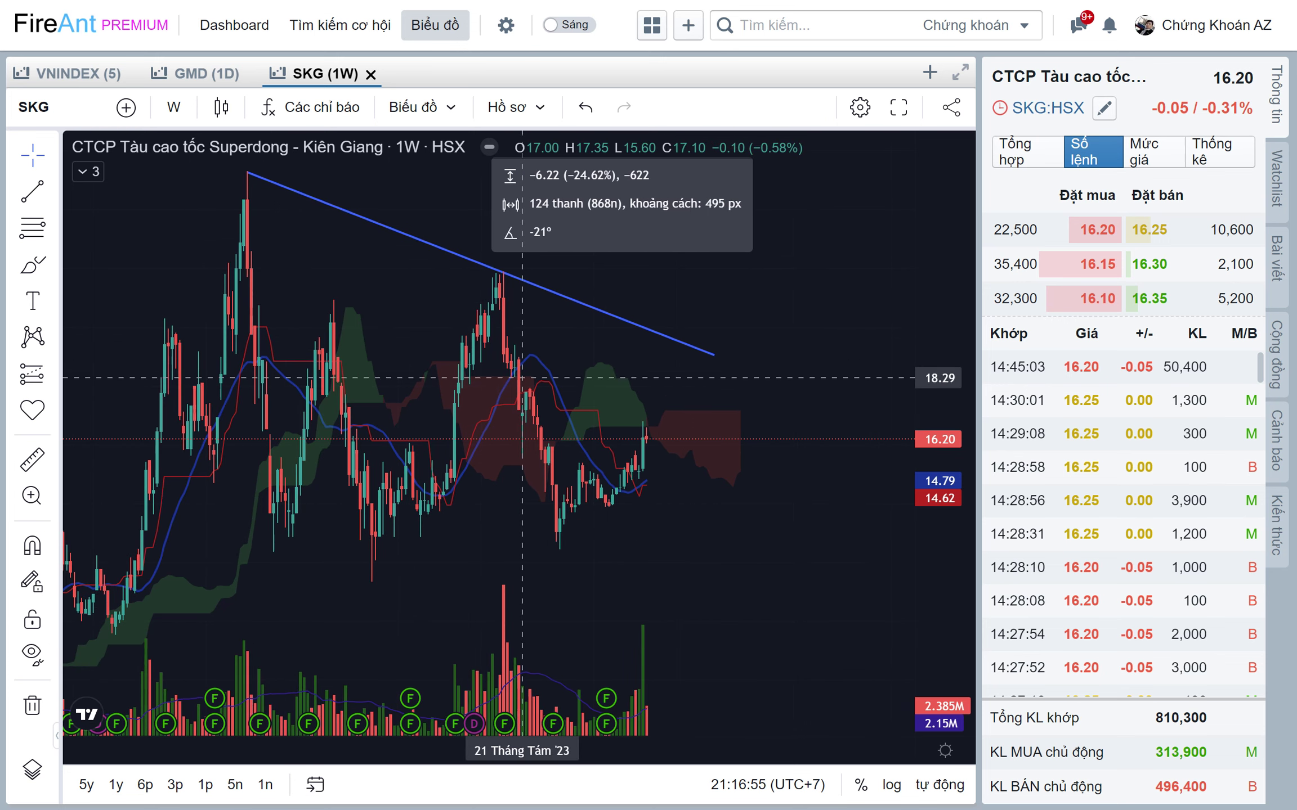
left_click_drag(642, 442, 623, 462)
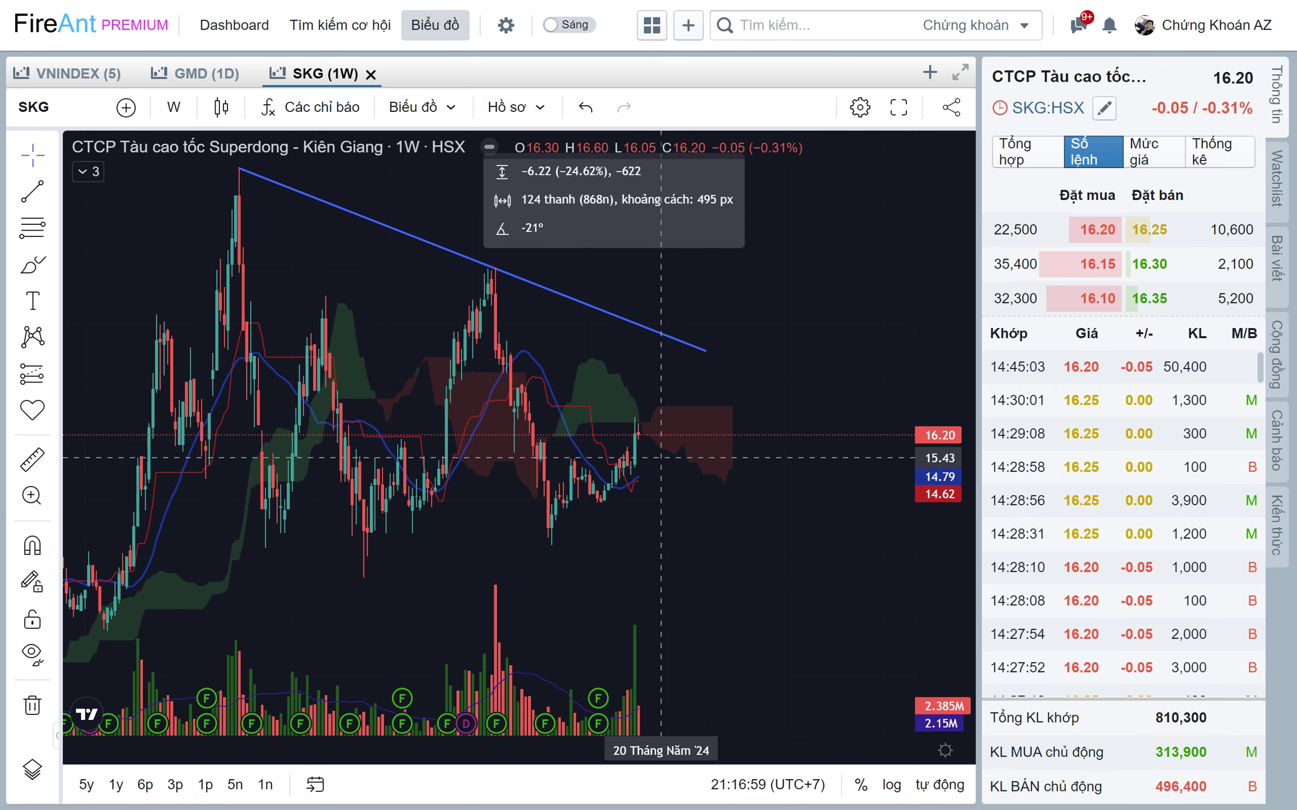
left_click_drag(675, 444, 679, 467)
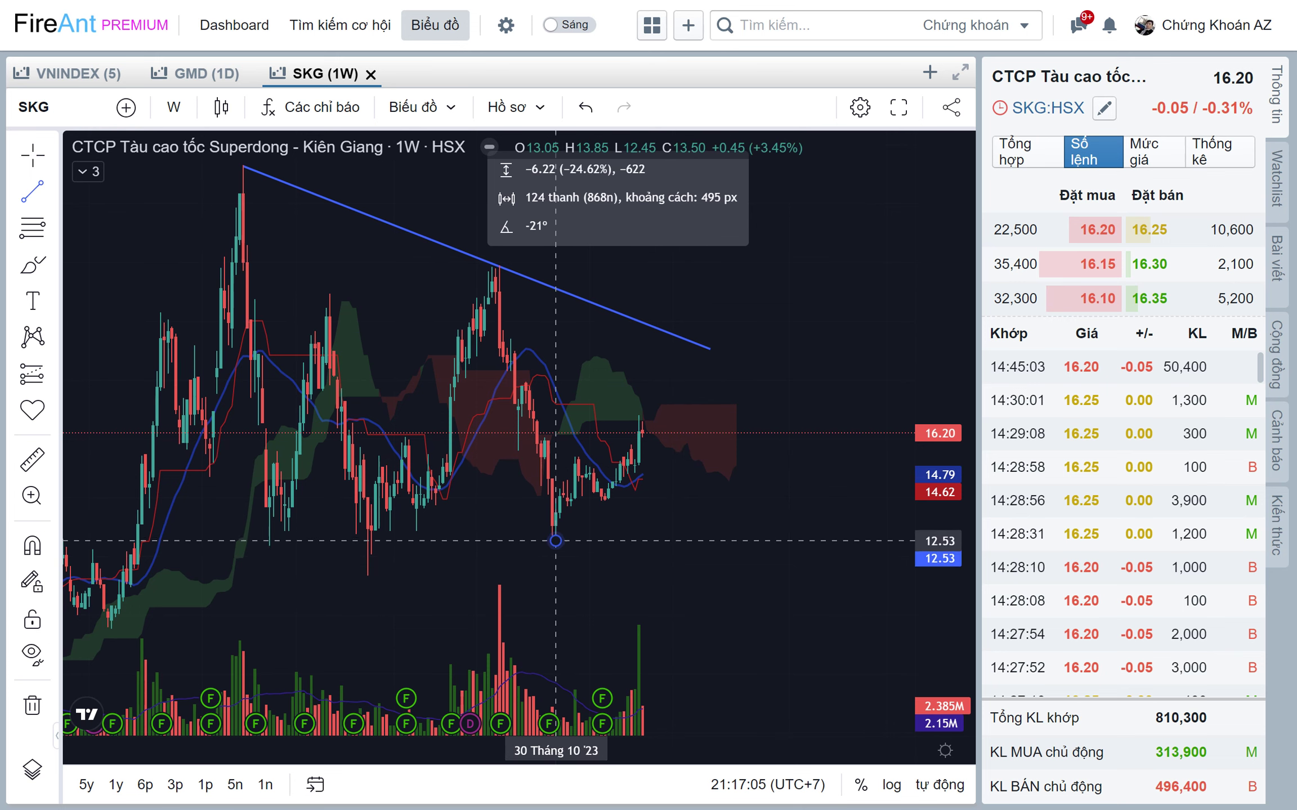
Draw a rising trendline under the recent SKG lows, and sketch then undo a red stroke.
left_click_drag(556, 541, 671, 457)
left_click_drag(687, 513, 684, 520)
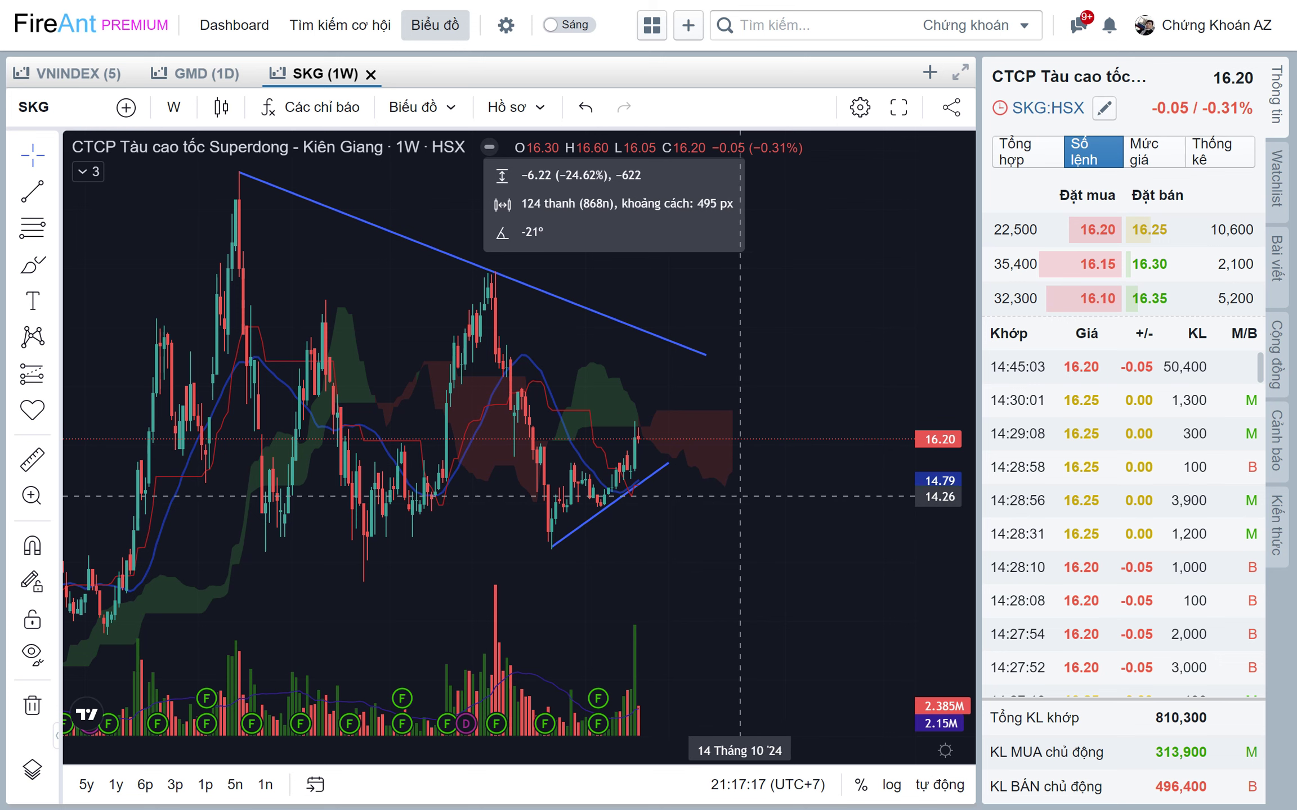
mouse_move(560, 508)
left_mouse_down()
mouse_move(655, 447)
mouse_move(733, 366)
mouse_move(737, 385)
mouse_move(747, 369)
left_mouse_up()
key("ctrl+z")
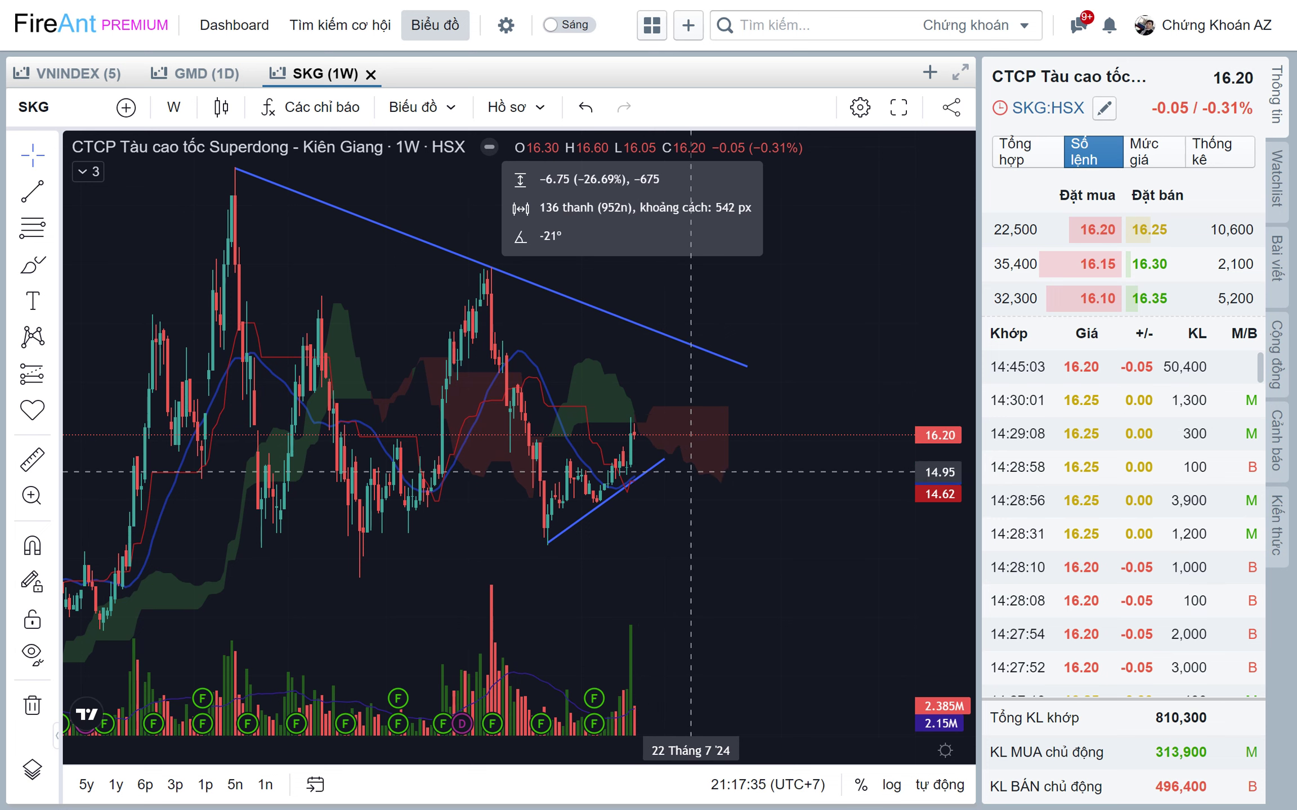
left_click(251, 786)
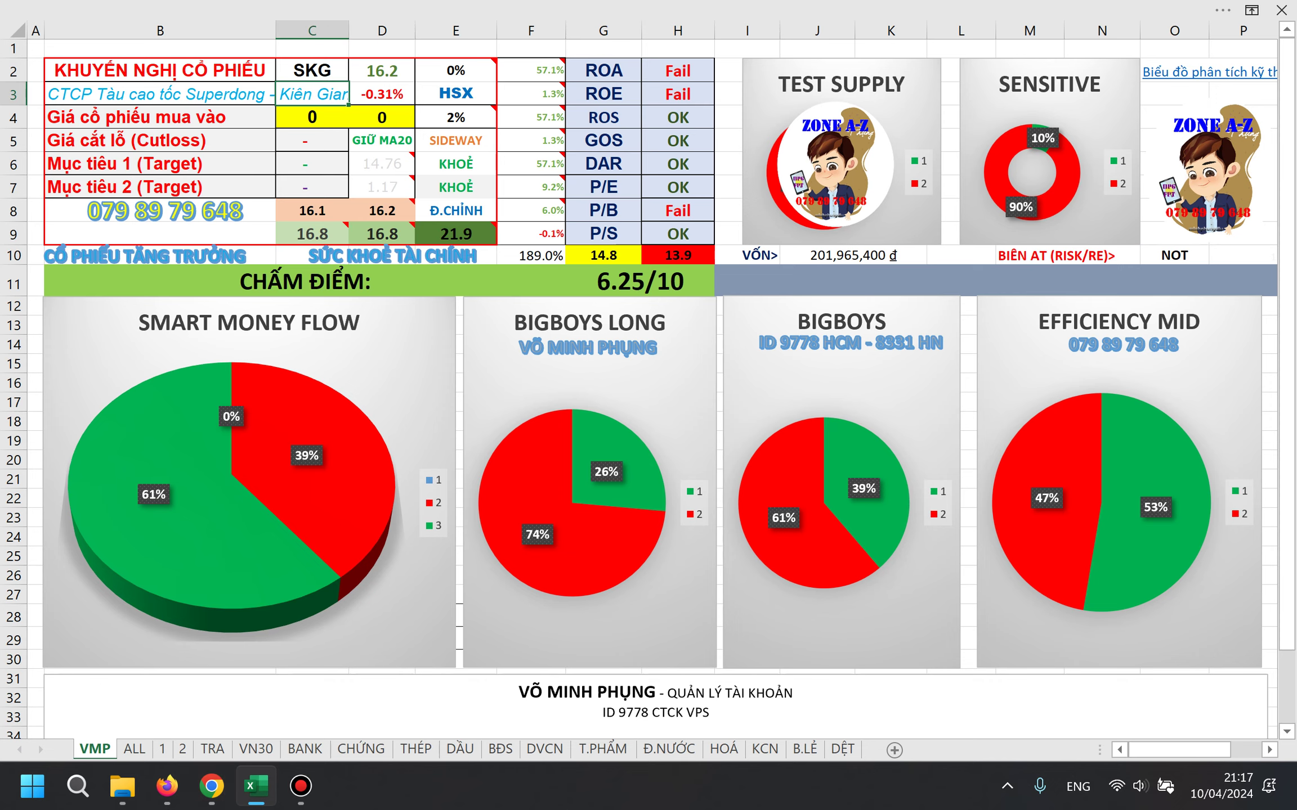
key("alt+Tab")
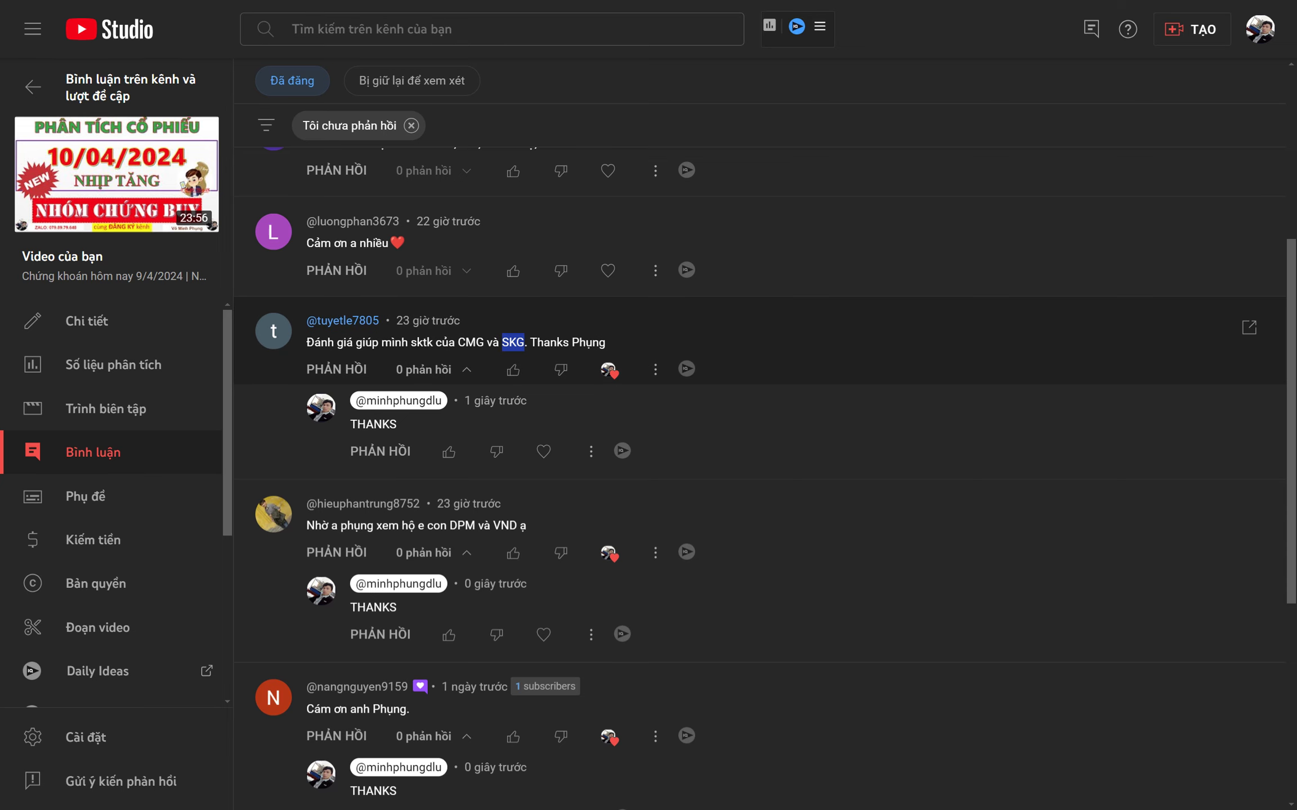
Heart the viewer's thank-you comment and post a THANKS reply.
scroll(607, 371, "up", 2)
left_click(607, 371)
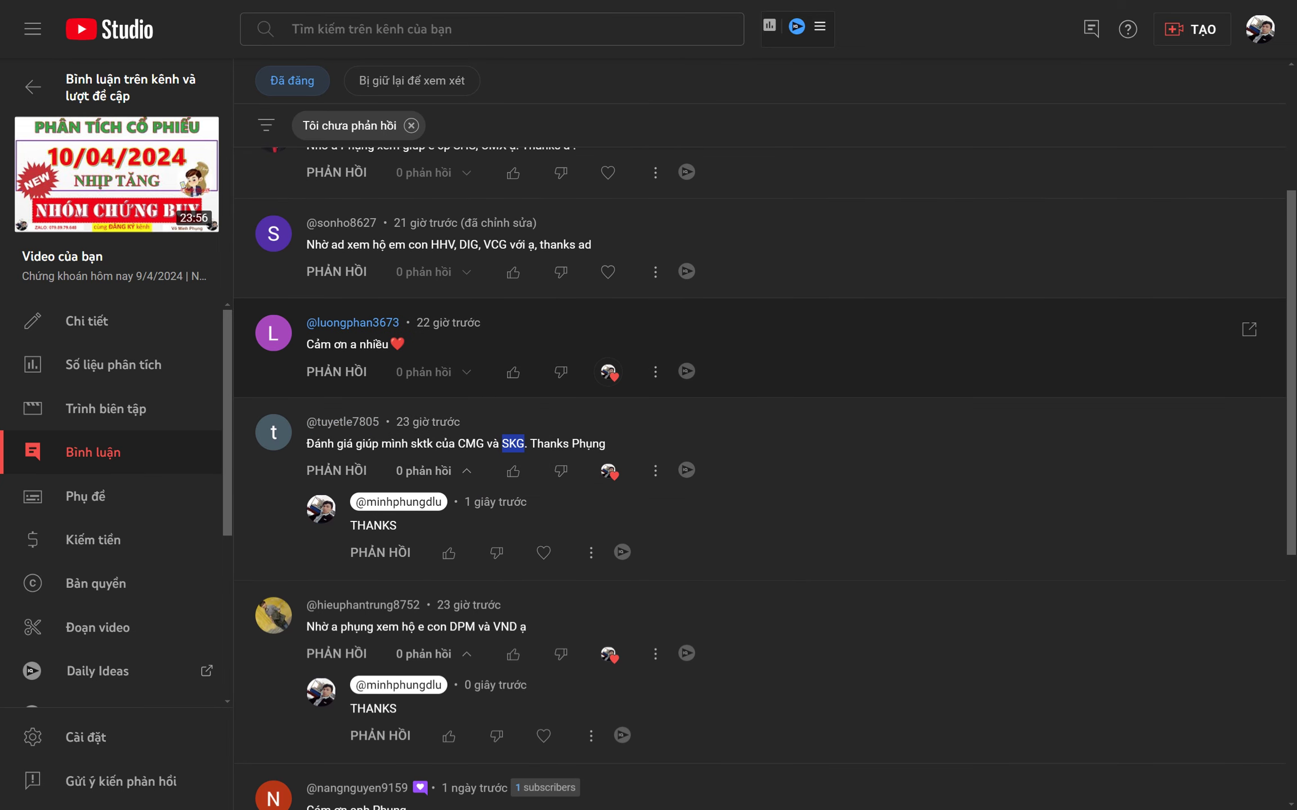
left_click(336, 371)
type("THANKS")
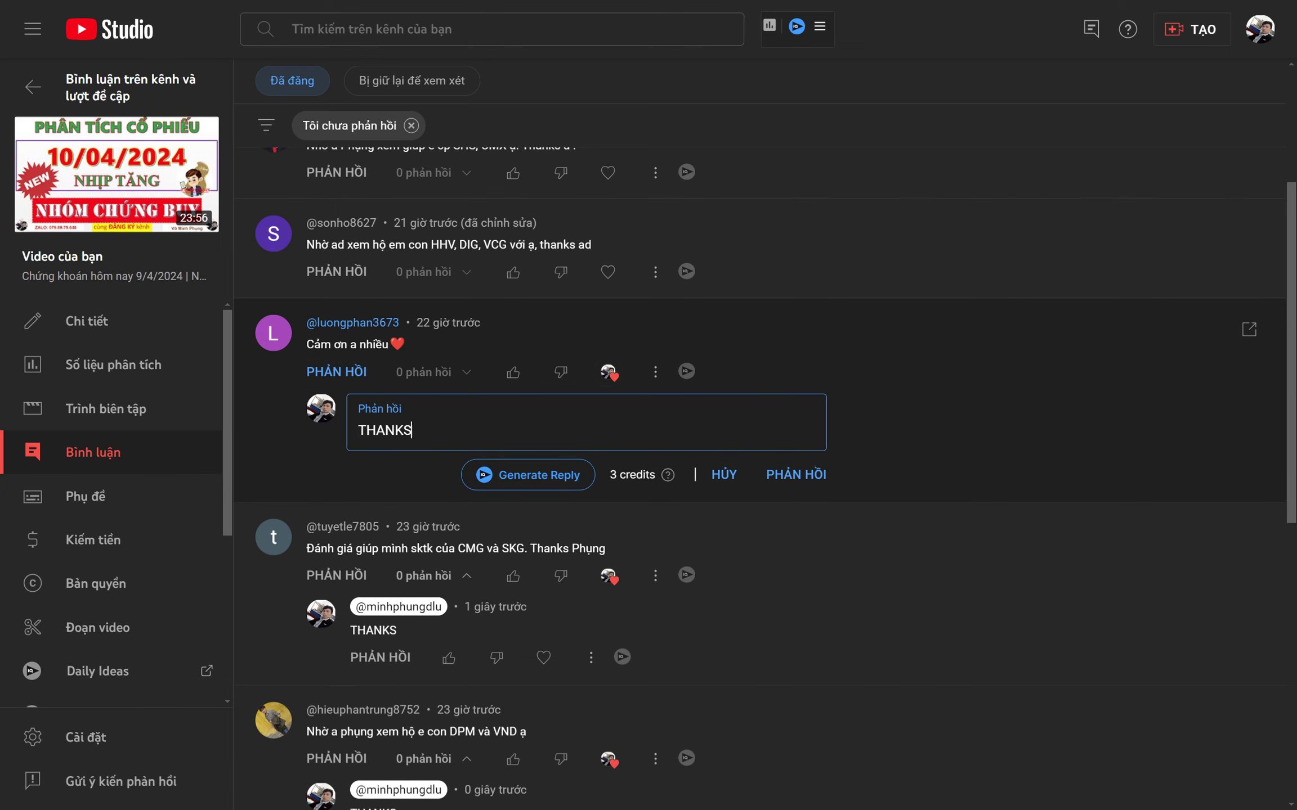
key("ctrl+Return")
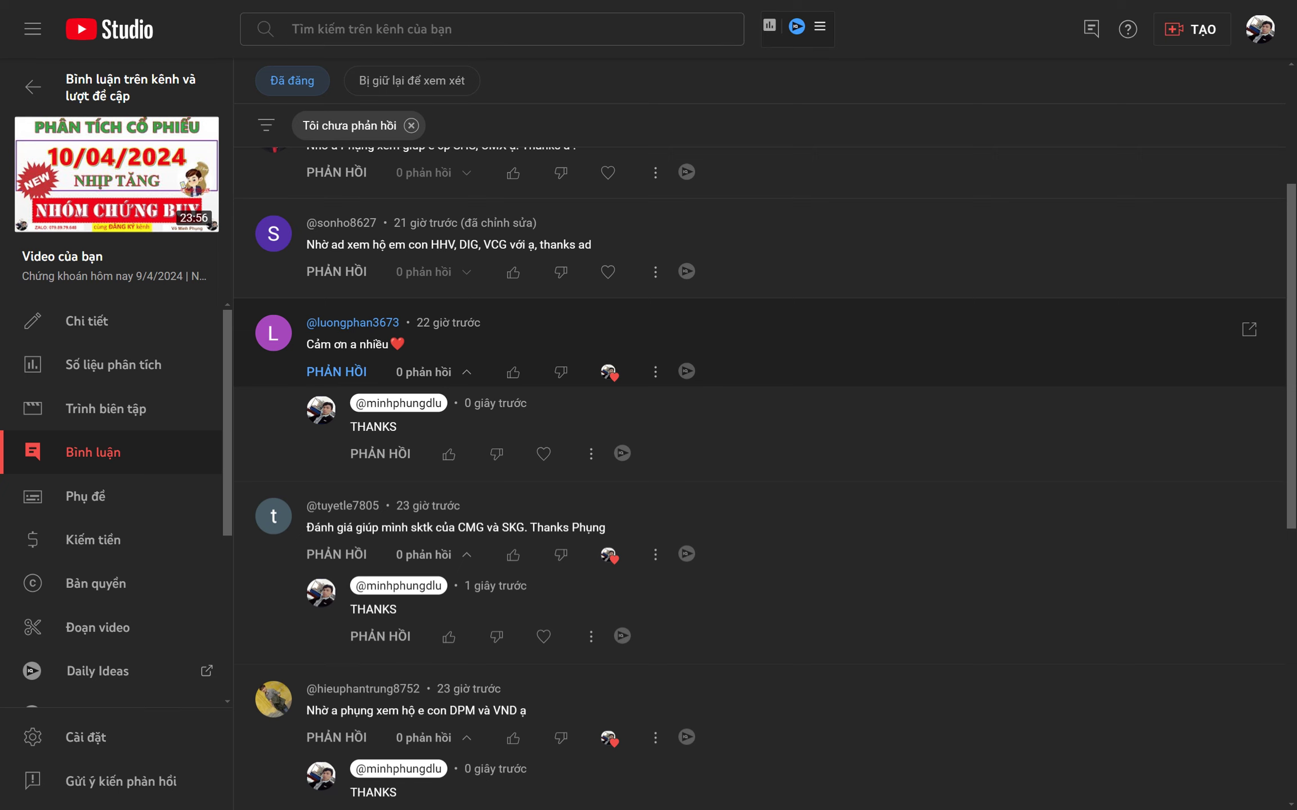
Heart the HHV, DIG, VCG request and post a CAM ON BAN reply.
scroll(760, 366, "up", 2)
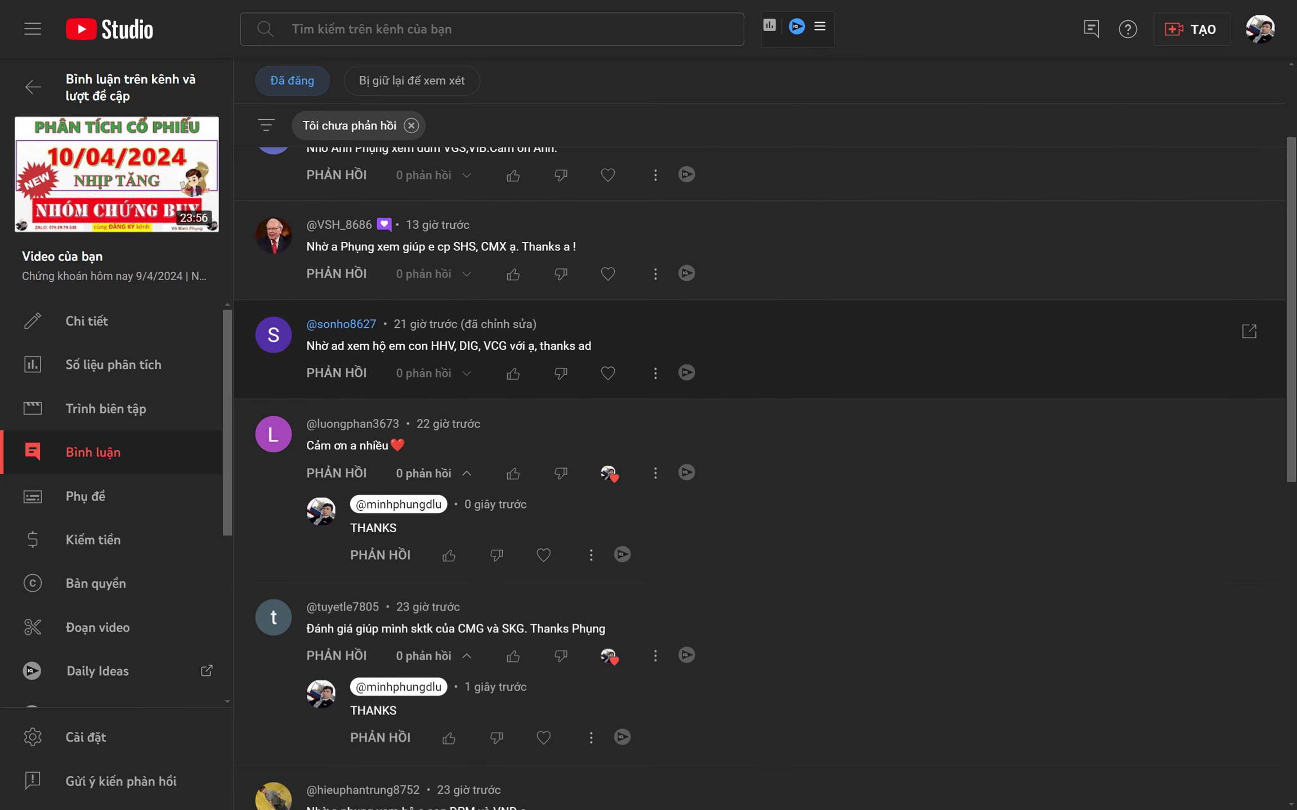
left_click_drag(429, 346, 551, 346)
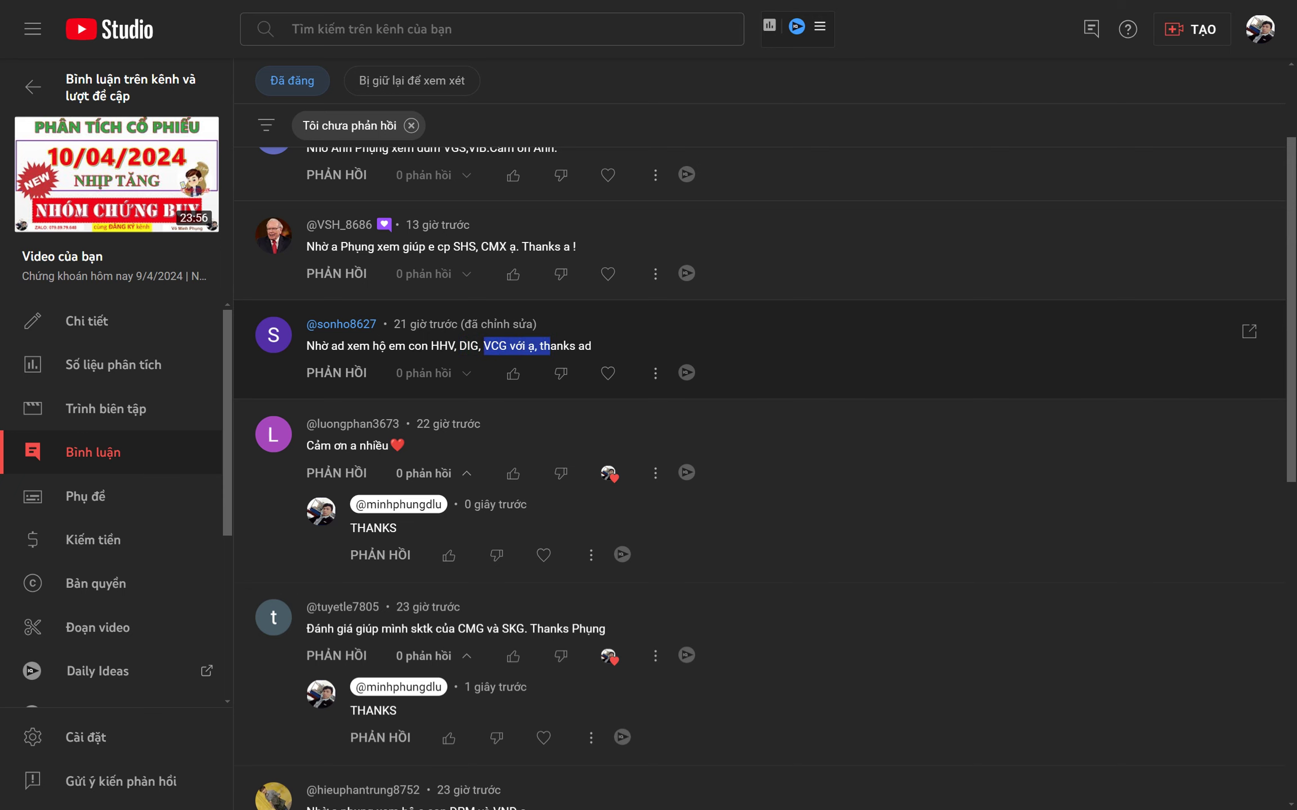
left_click(608, 373)
left_click(336, 373)
type("CAM3 B")
key("BackSpace")
key("BackSpace")
key("BackSpace")
type("ON BAN")
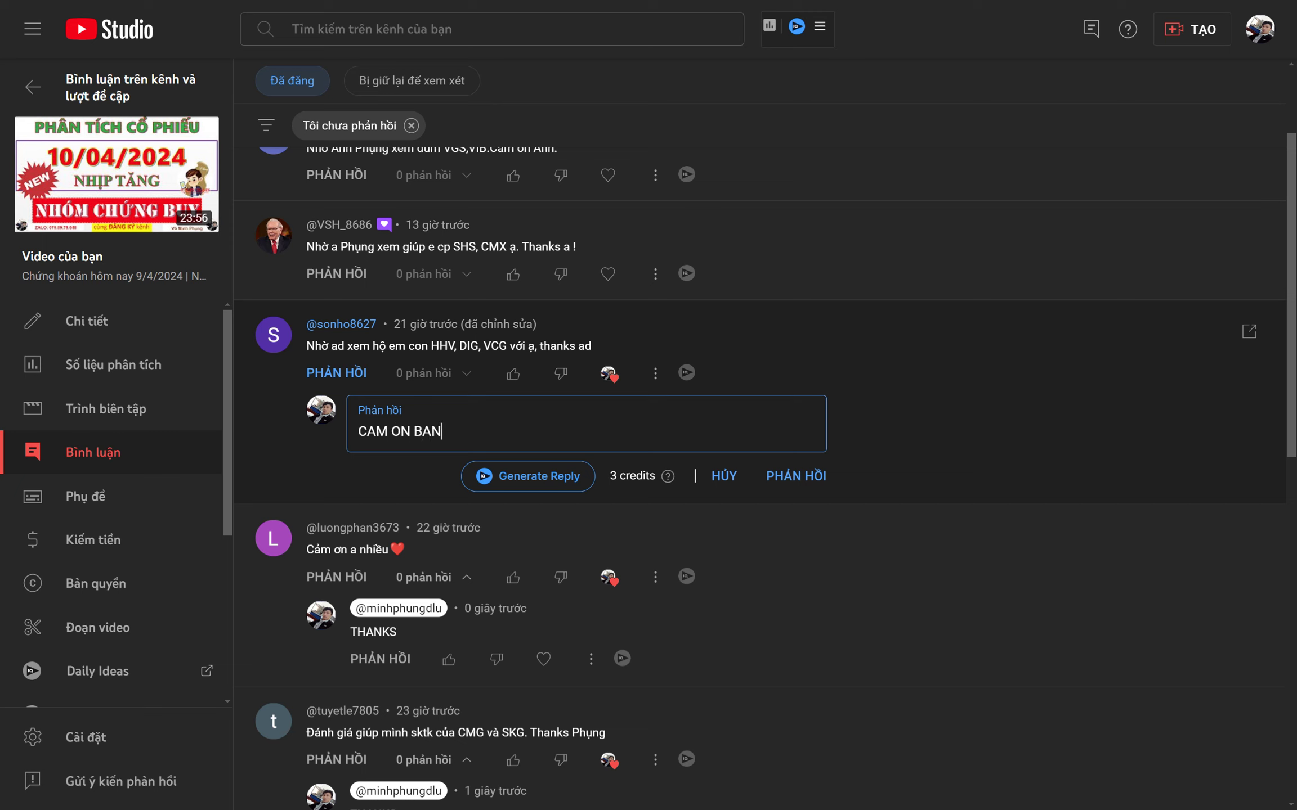
key("ctrl+Return")
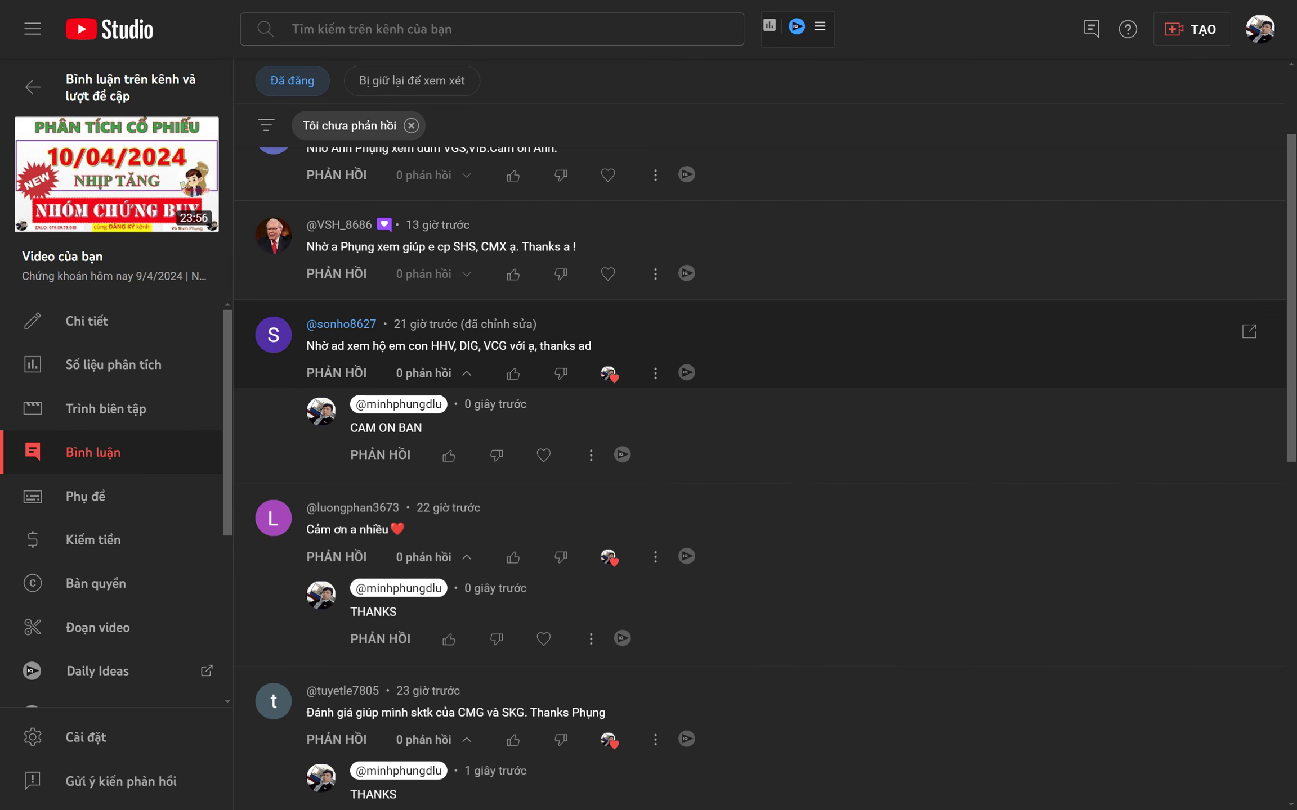
Enter HHV as the stock code in the Excel scoring sheet, scoring 2.5/10.
key("alt+Tab")
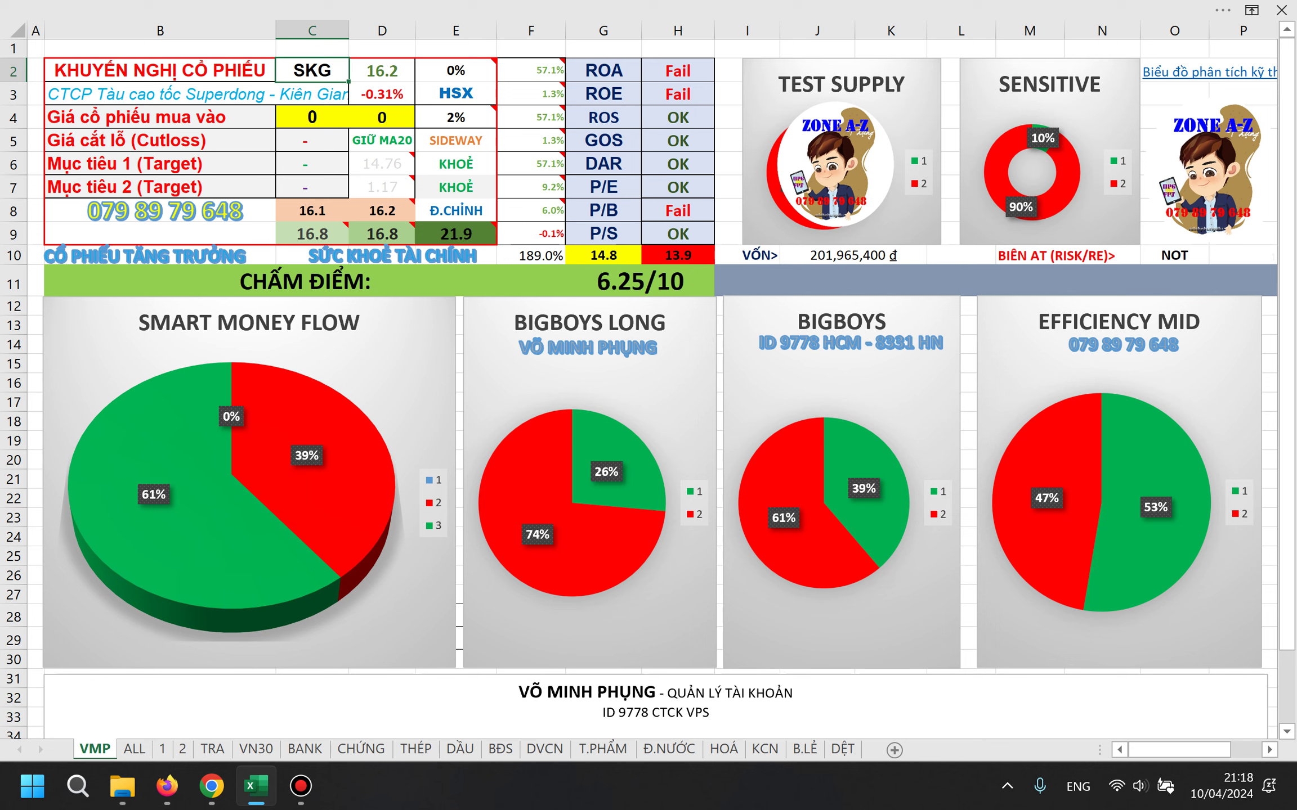
type("HHV")
key("Return")
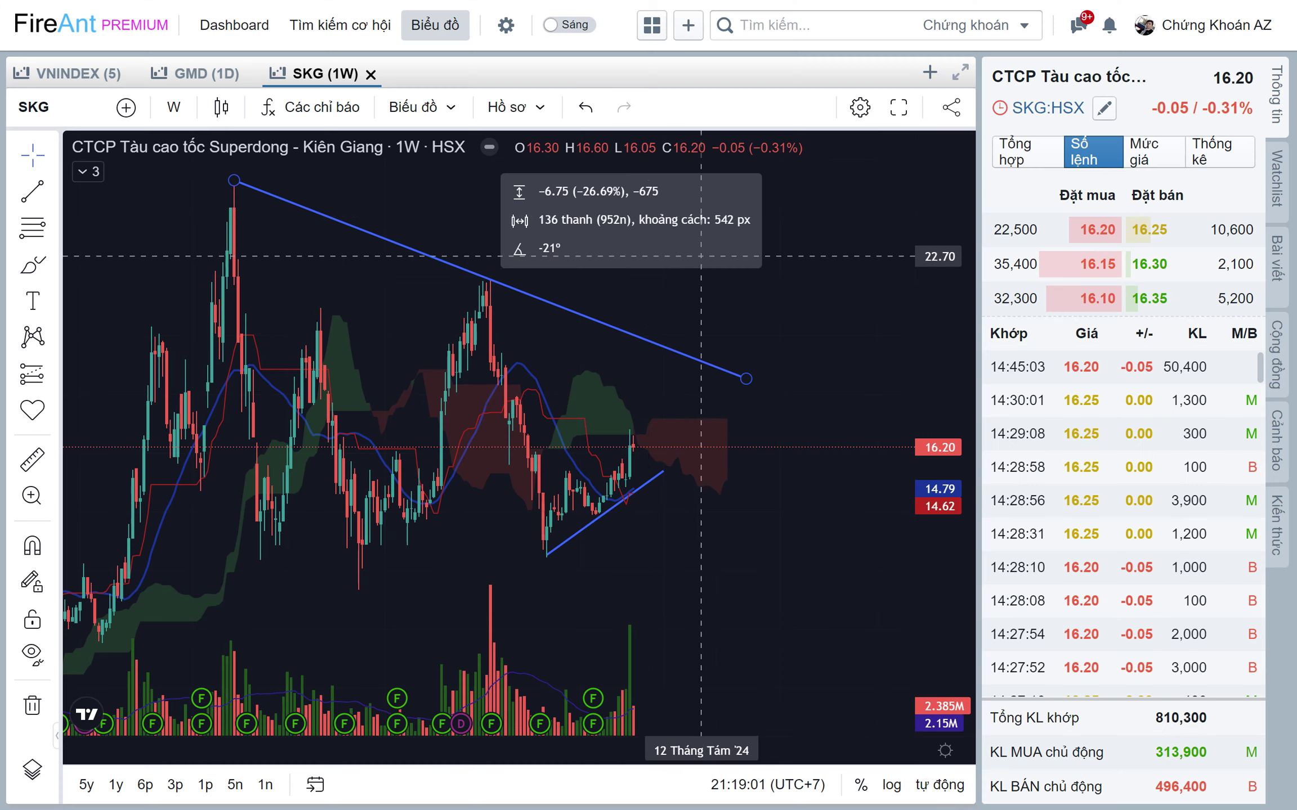
Load the HHV weekly chart, zoom in, and sketch a possible price path after recent candles.
type("HHV")
key("Return")
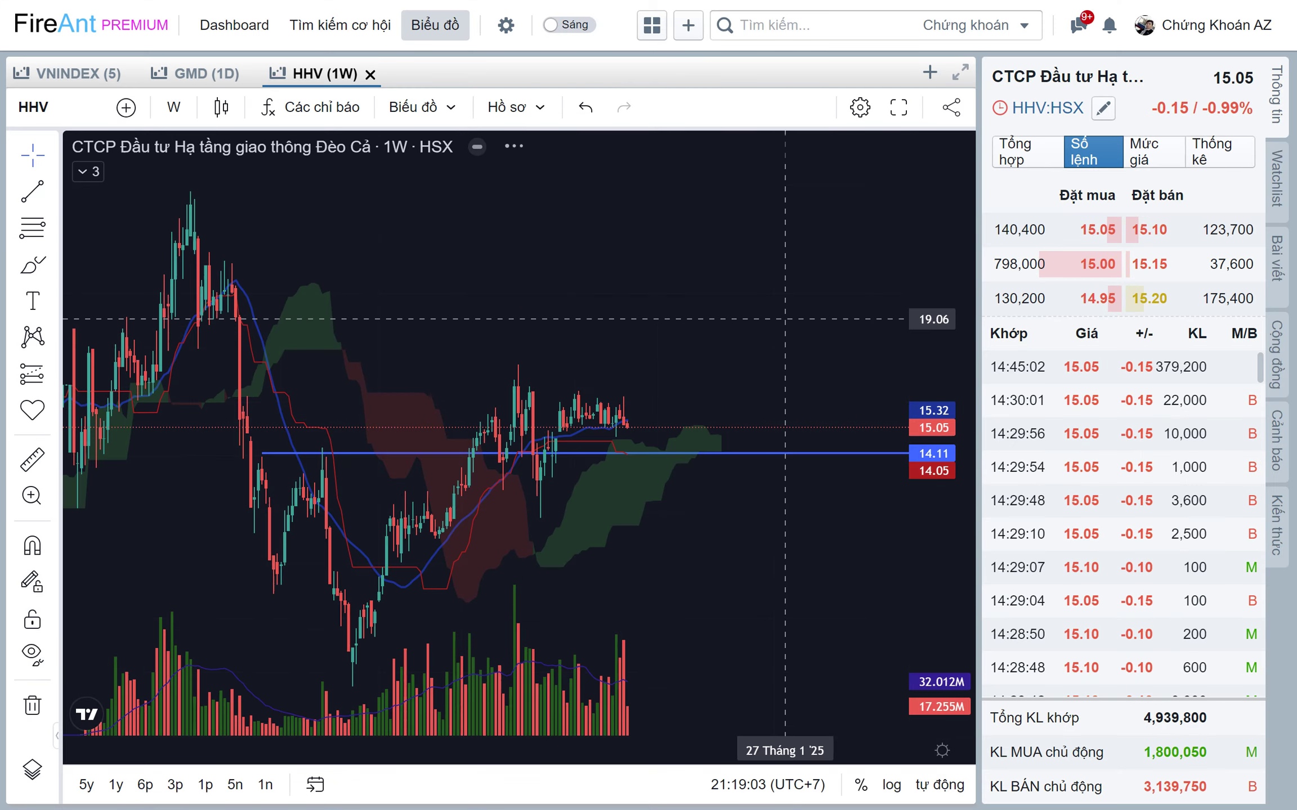
scroll(745, 301, "down", 1)
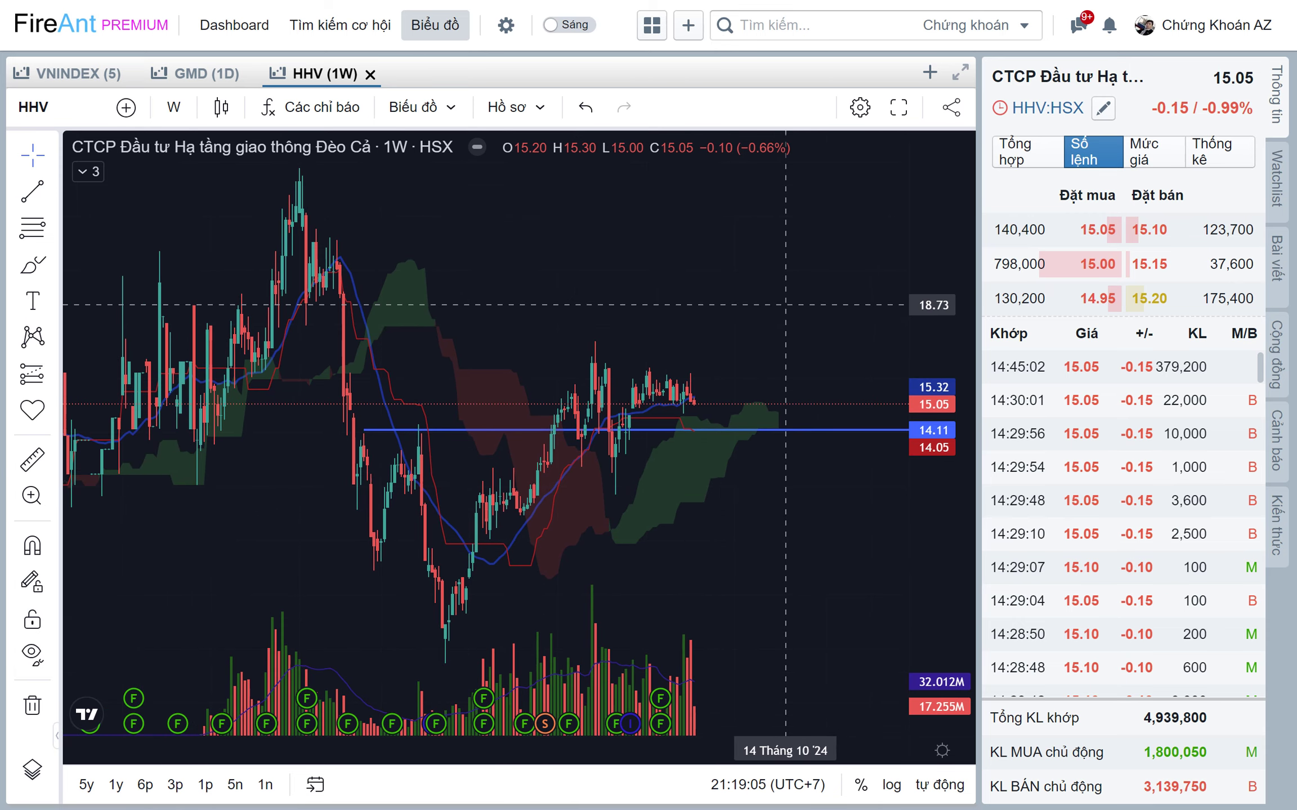
scroll(744, 299, "down", 1)
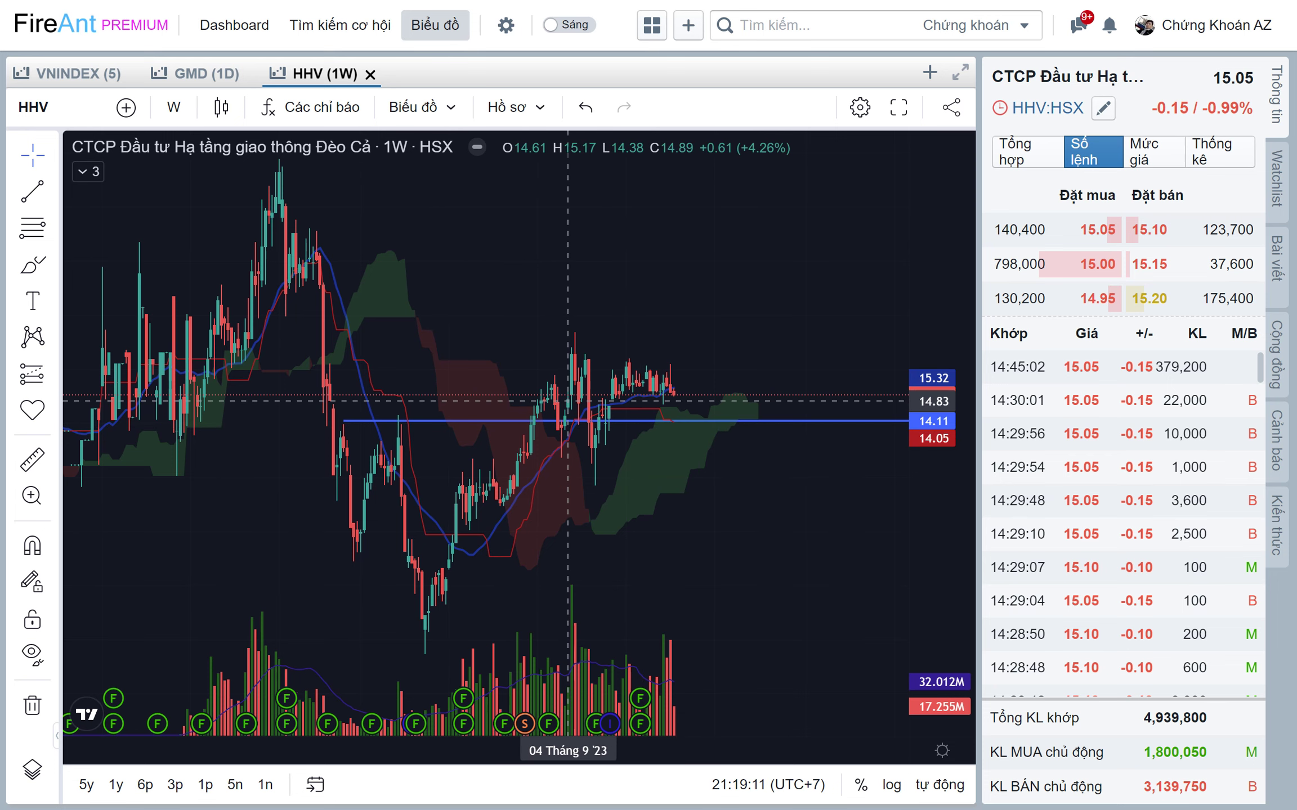
scroll(646, 386, "right", 2)
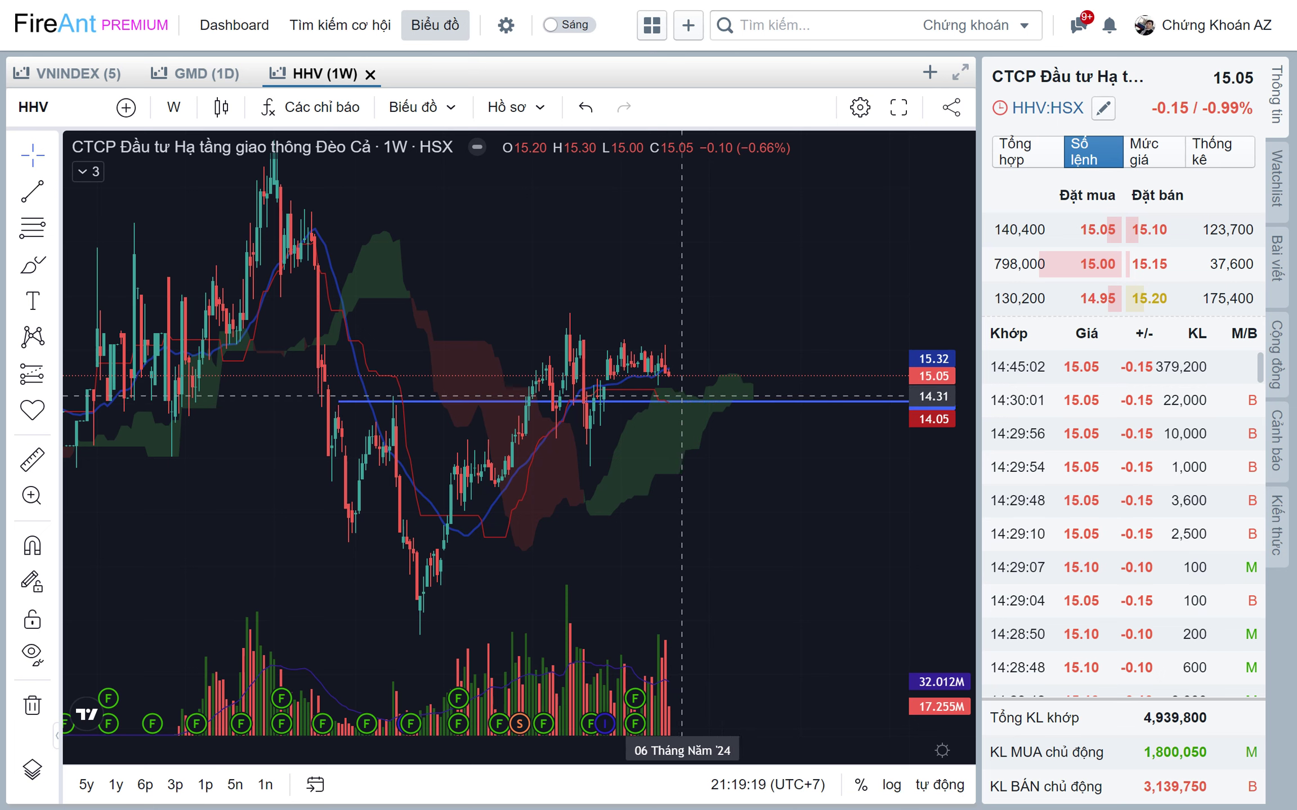
mouse_move(629, 361)
left_mouse_down()
mouse_move(712, 385)
mouse_move(723, 359)
mouse_move(725, 372)
left_mouse_up()
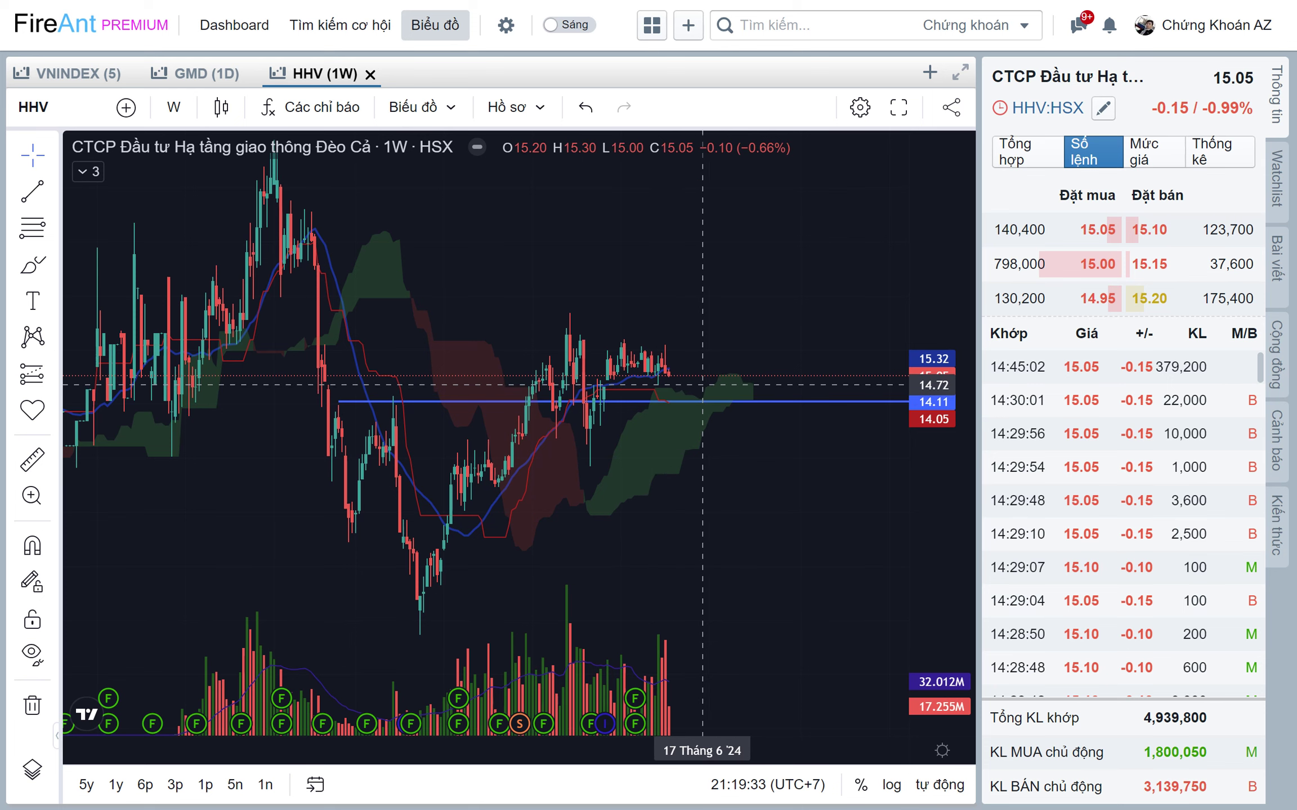
key("alt+Tab")
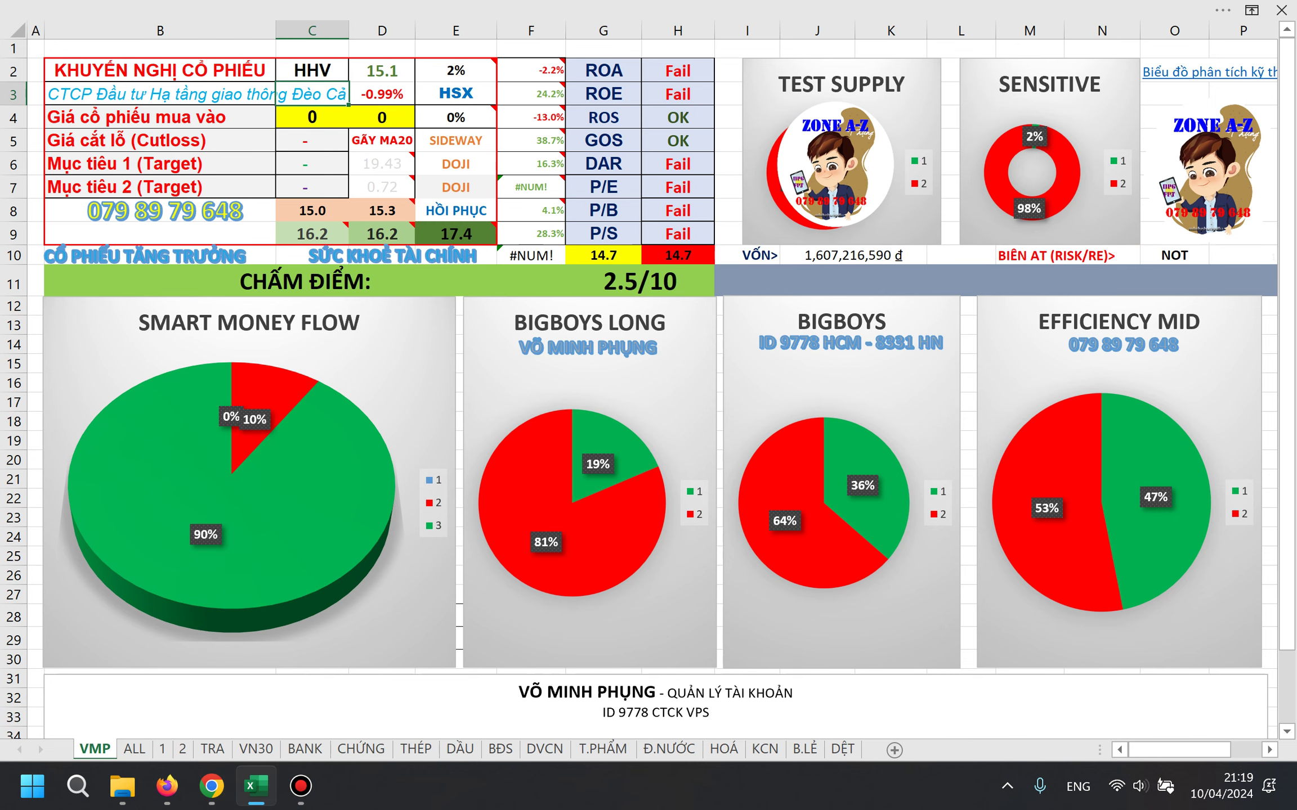
Mark DIG in the viewer comment and enter DIG as the scored ticker, rated 6.25/10.
key("alt+Tab")
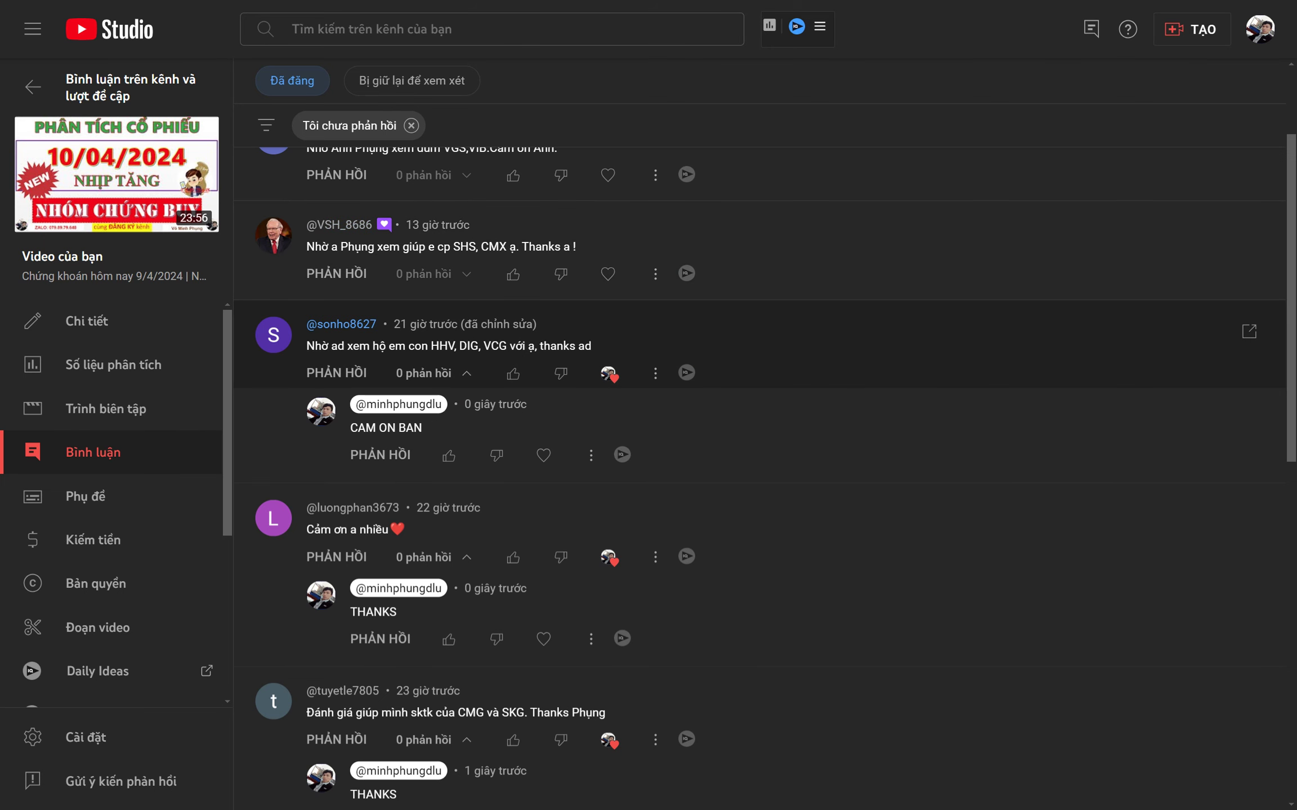
left_click_drag(460, 347, 478, 346)
scroll(766, 465, "up", 1)
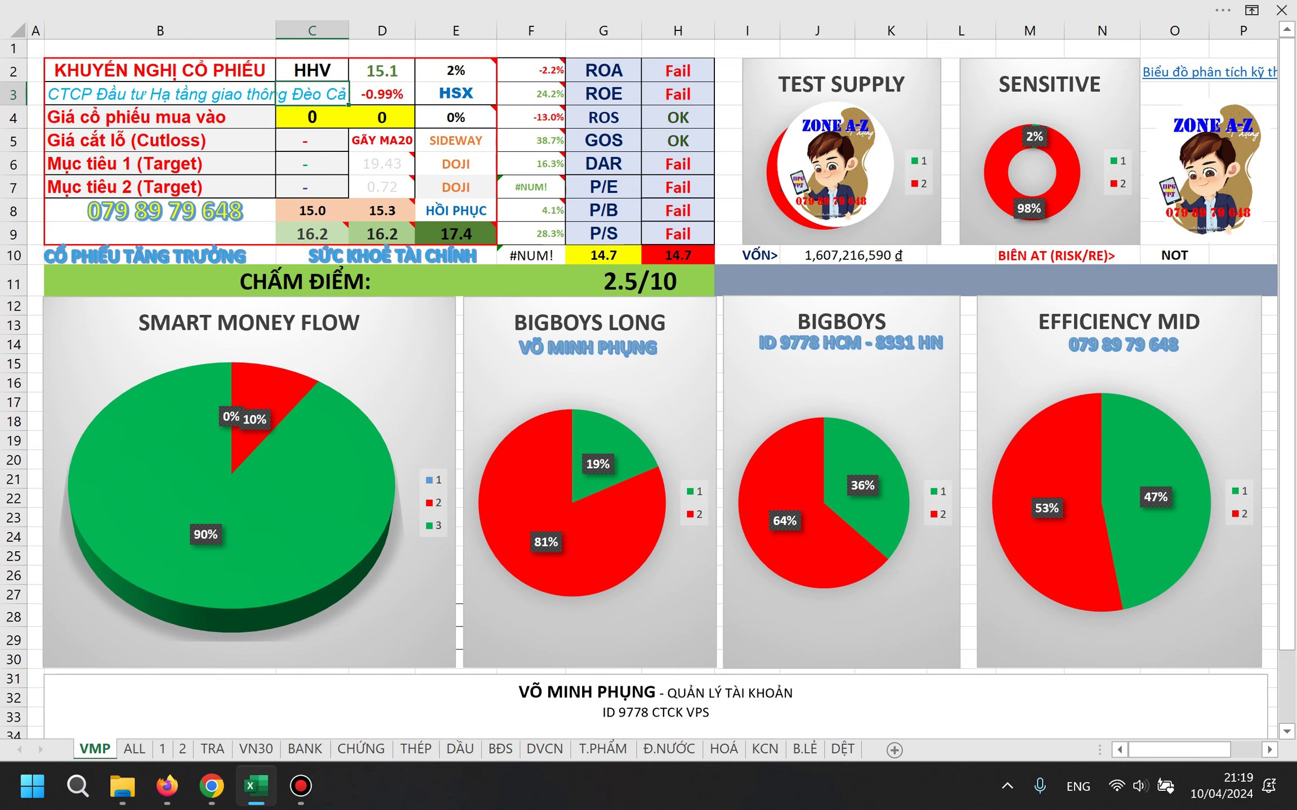
type("DIG")
key("Return")
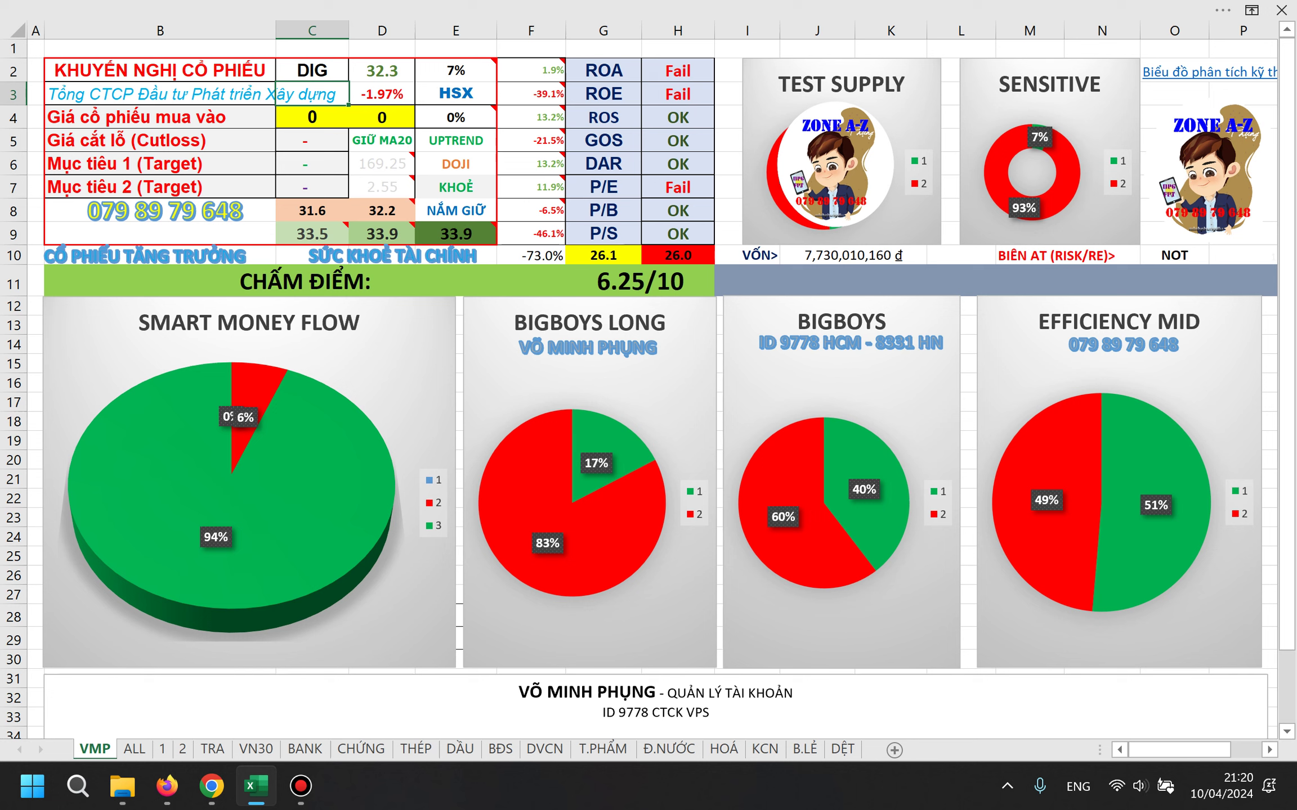
left_click(312, 70)
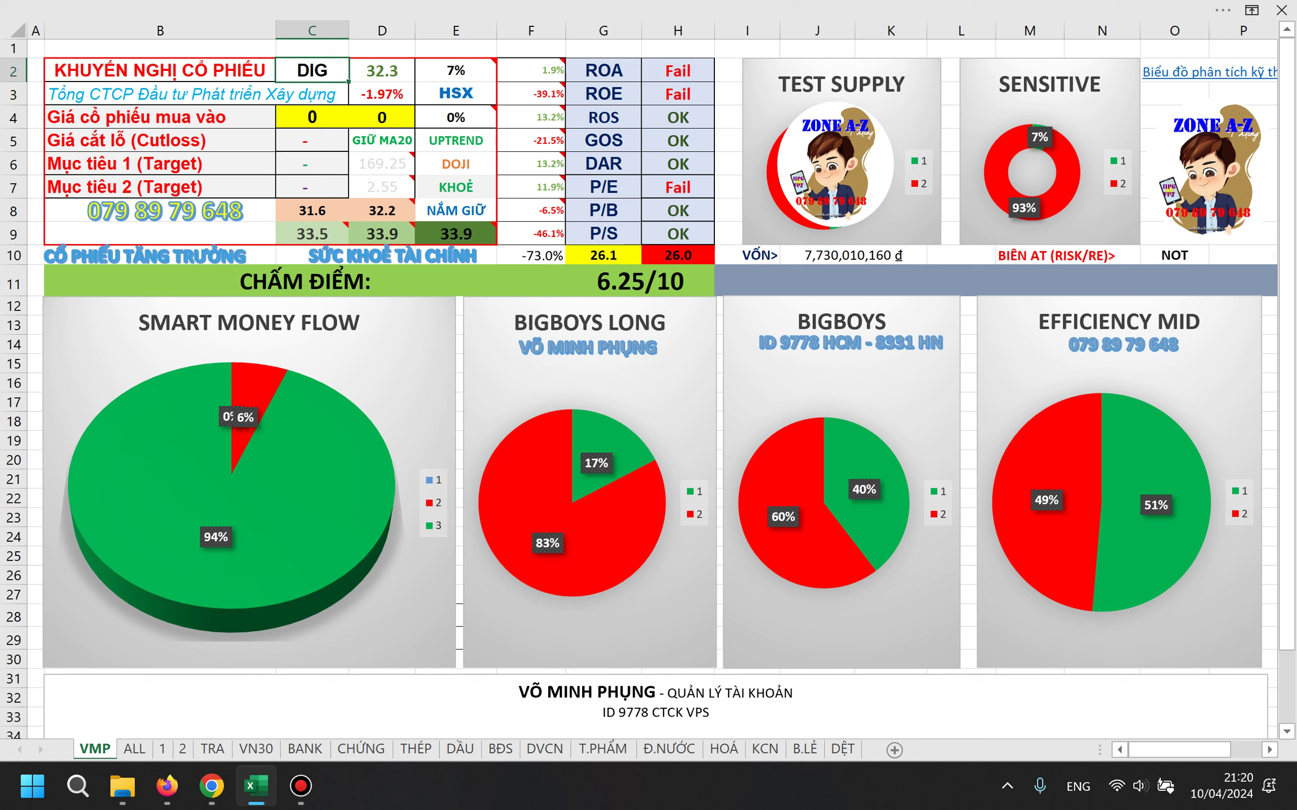
type("NTL")
Enter NTL as the ticker so the sheet rescores it at 8.75/10.
key("Return")
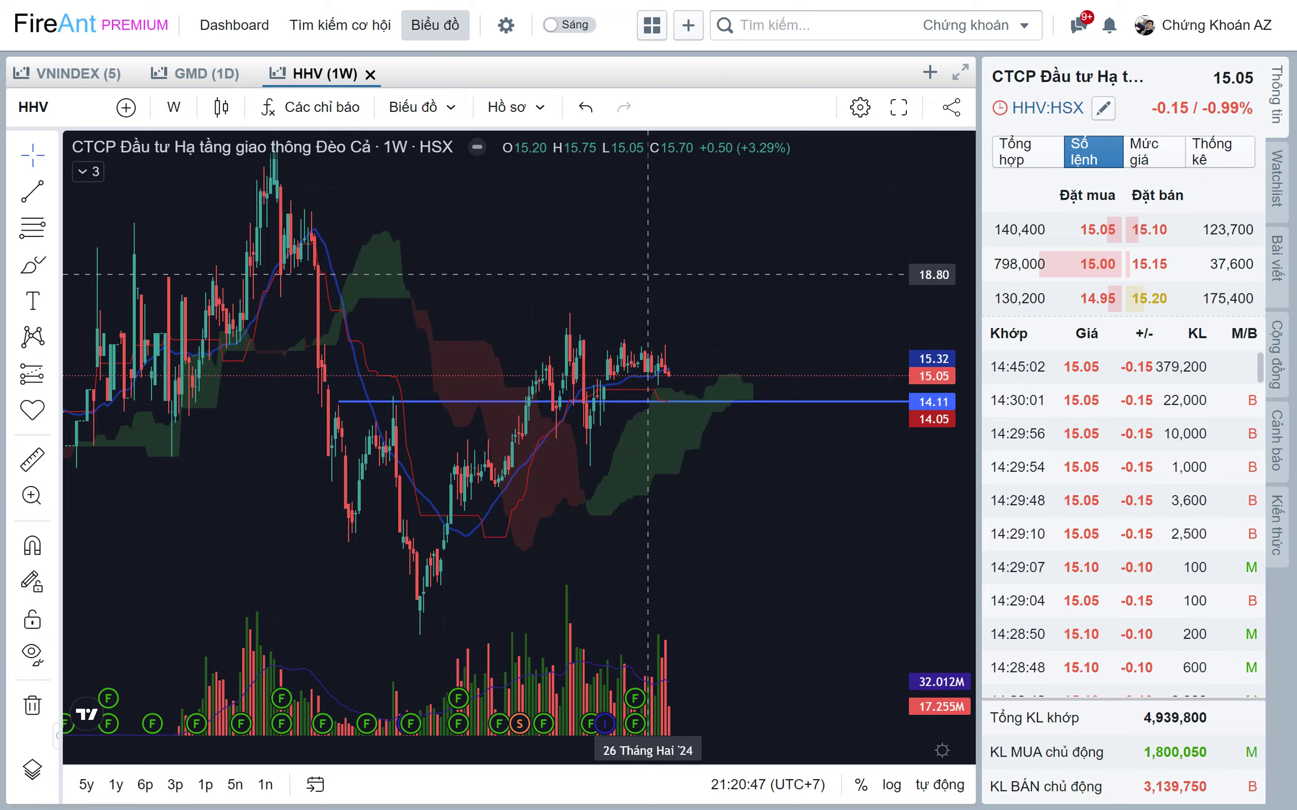
type("NT")
Load the NTL weekly chart, zoom in, and cross-check NTL on the scoring sheet.
key("Return")
type("NTL")
key("Return")
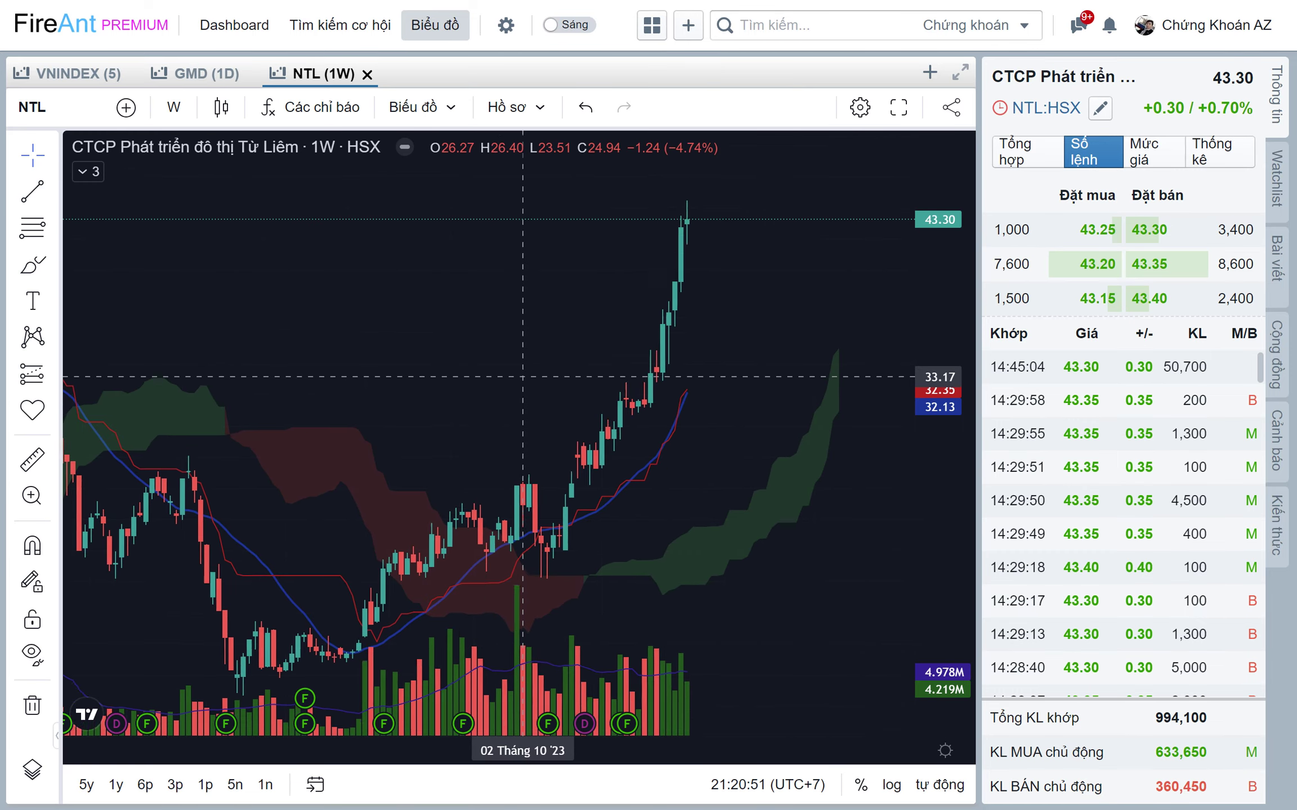
scroll(523, 377, "right", 3)
scroll(524, 360, "left", 3)
scroll(525, 332, "right", 3)
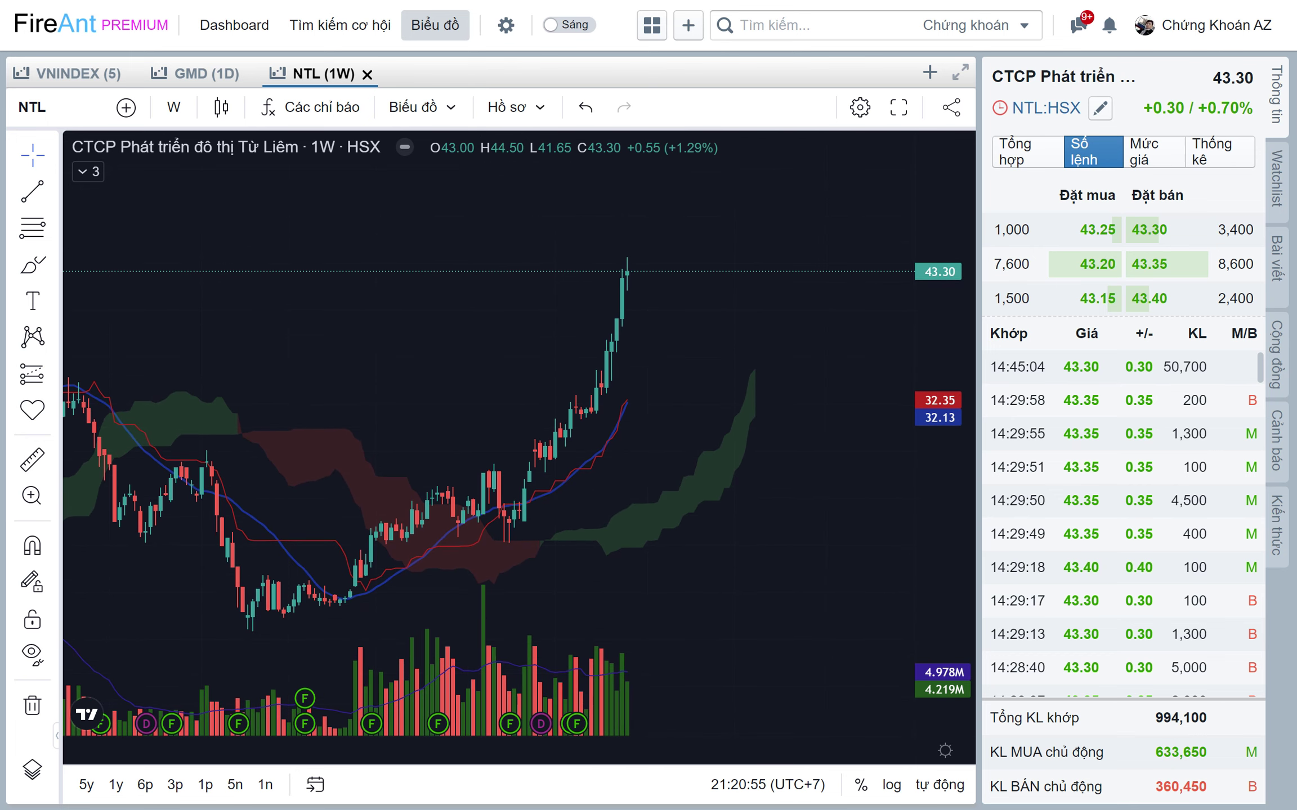
scroll(788, 422, "down", 1)
scroll(698, 479, "down", 1)
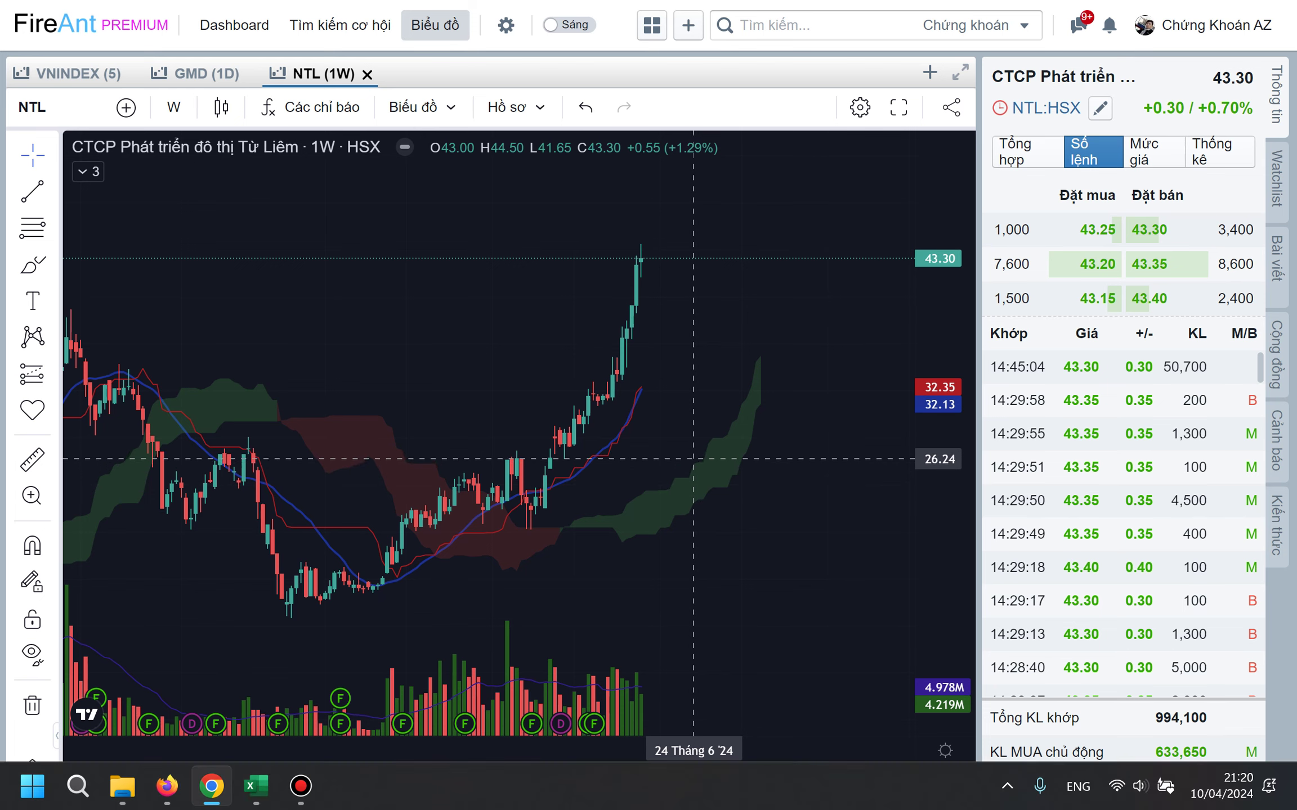
left_click(256, 786)
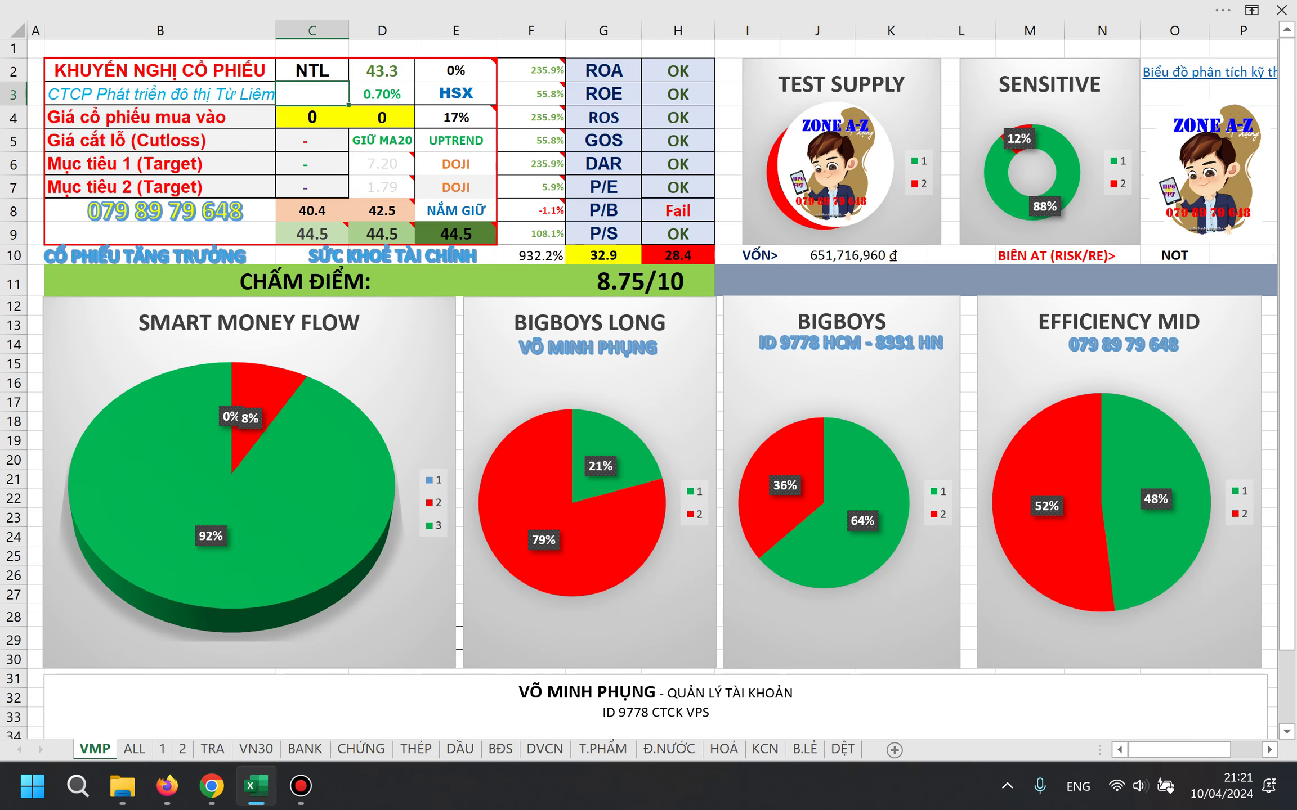
left_click(211, 786)
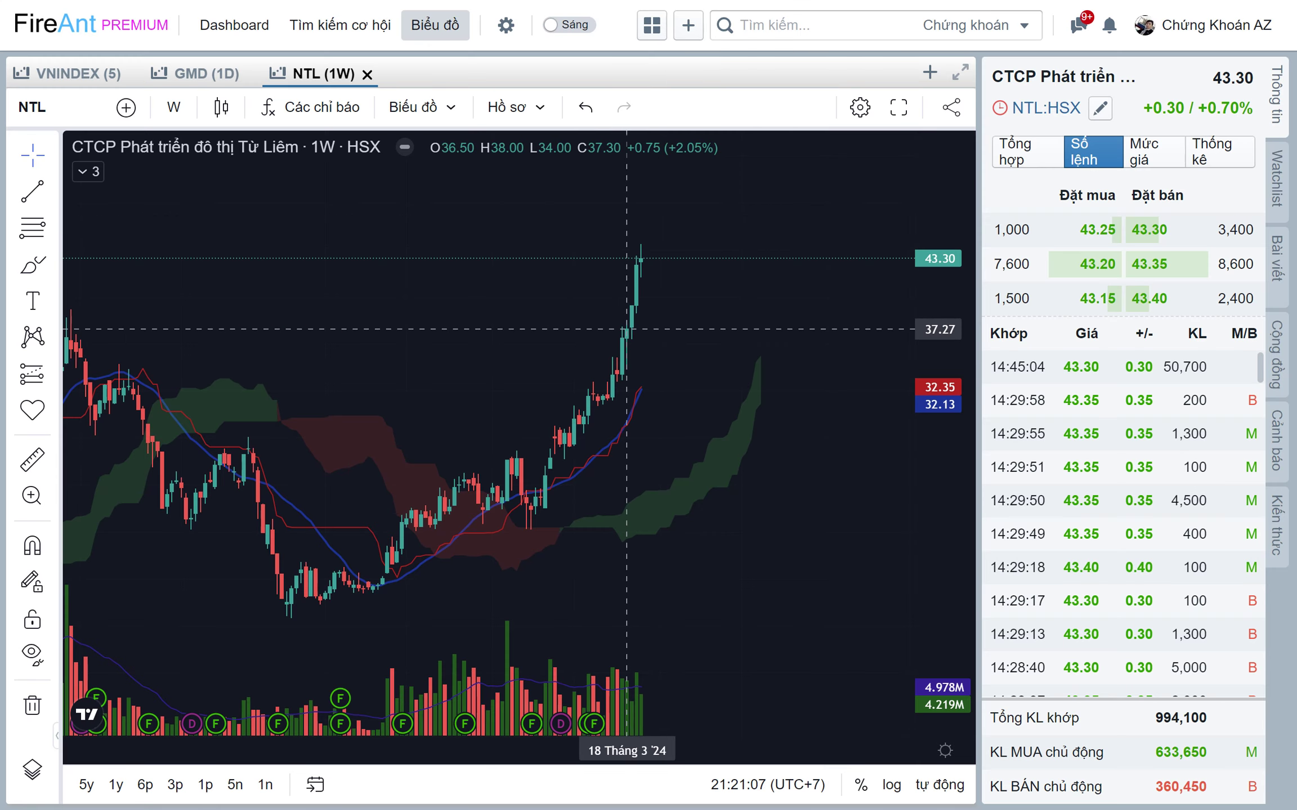
Draw an information line from the Nov '23 low to the 43.30 high, showing about 99.80%.
left_click(53, 191)
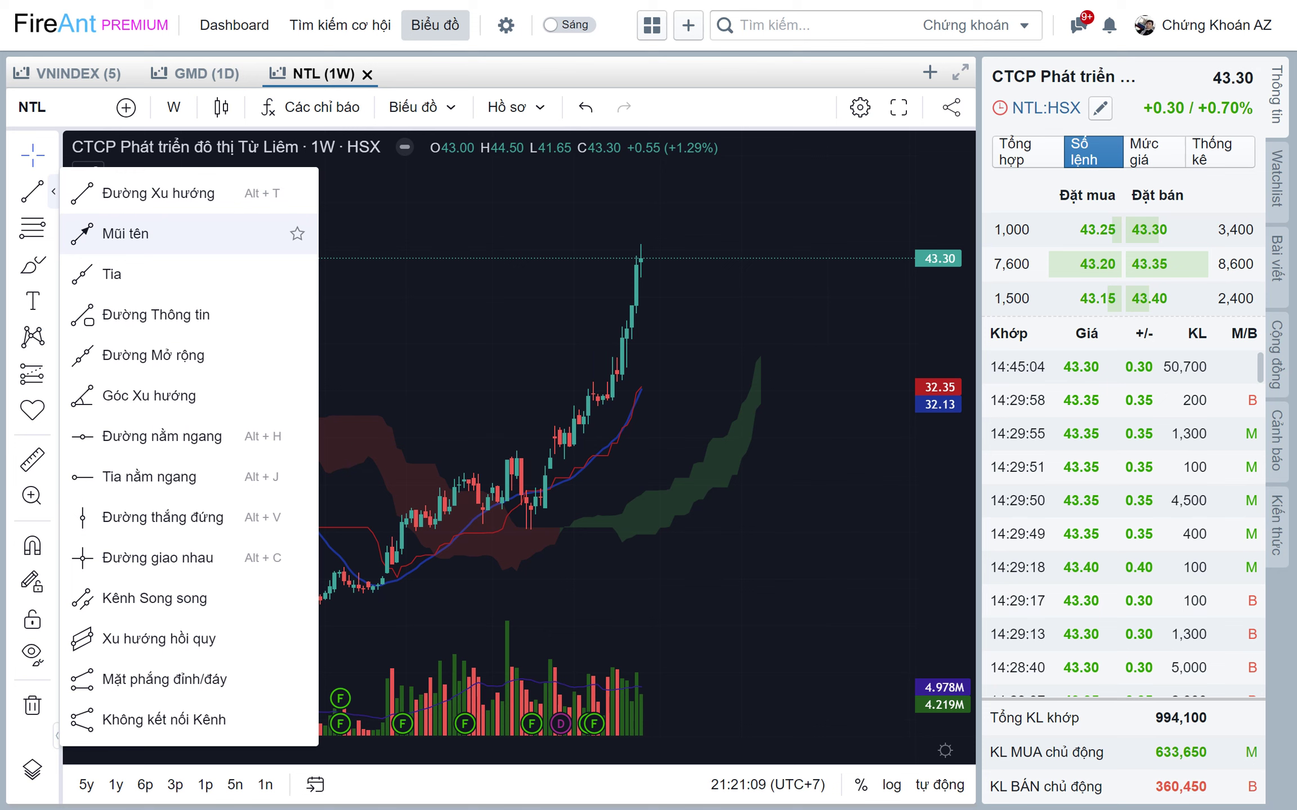
left_click(155, 314)
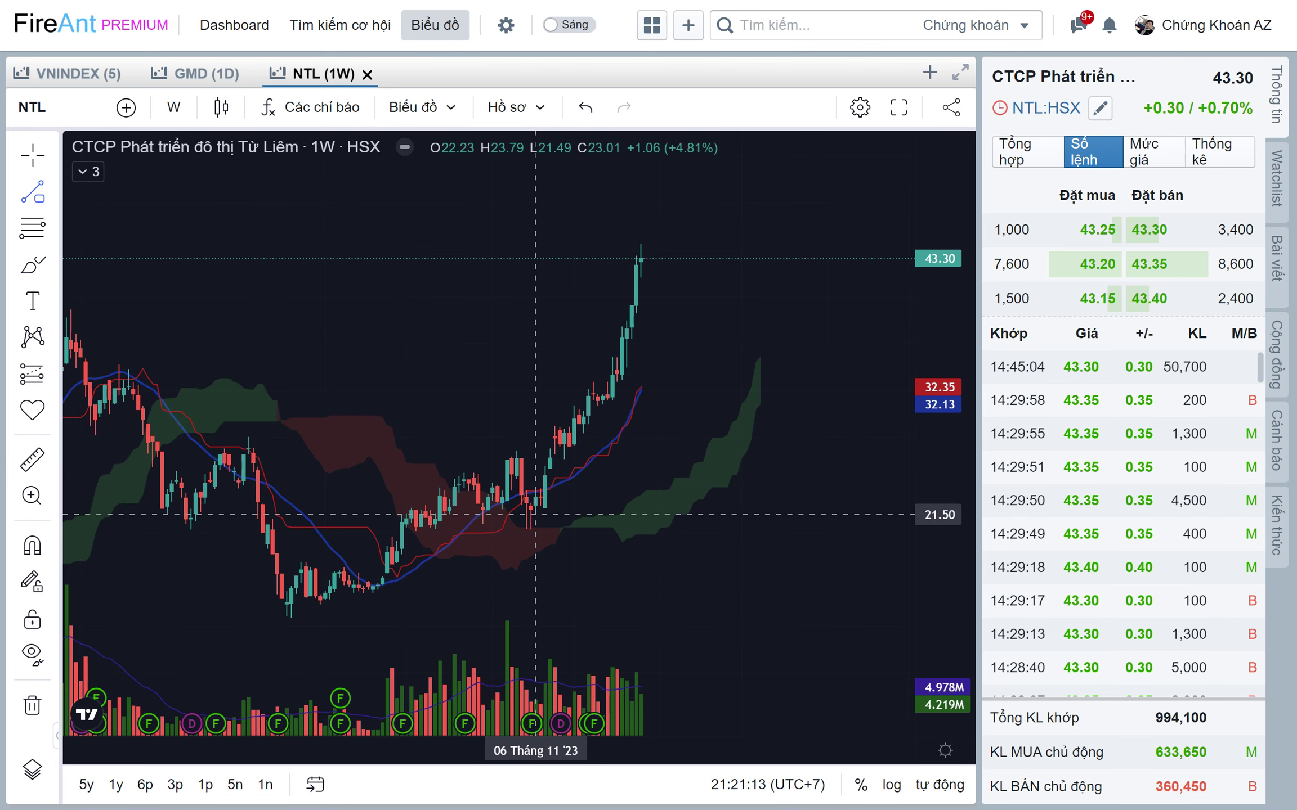
left_click(540, 513)
left_click(646, 258)
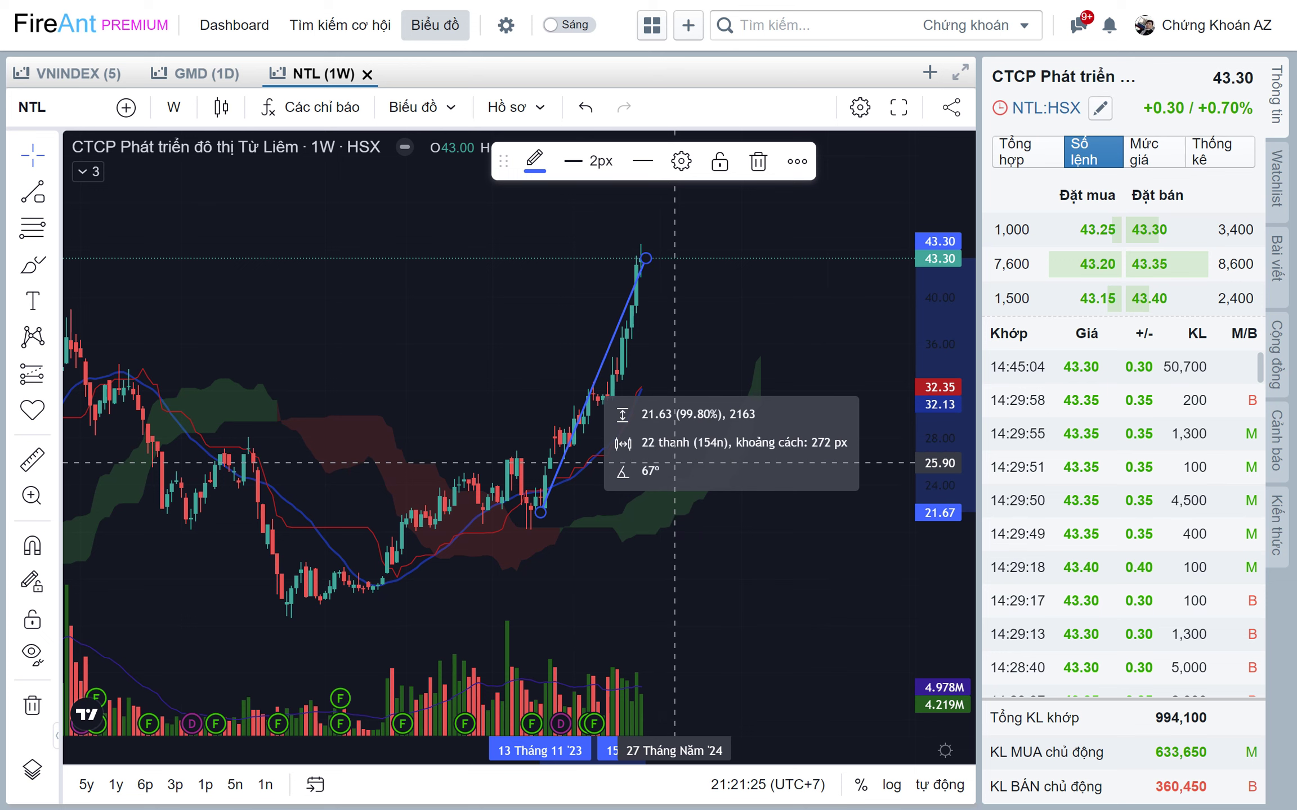
left_click_drag(698, 318, 672, 318)
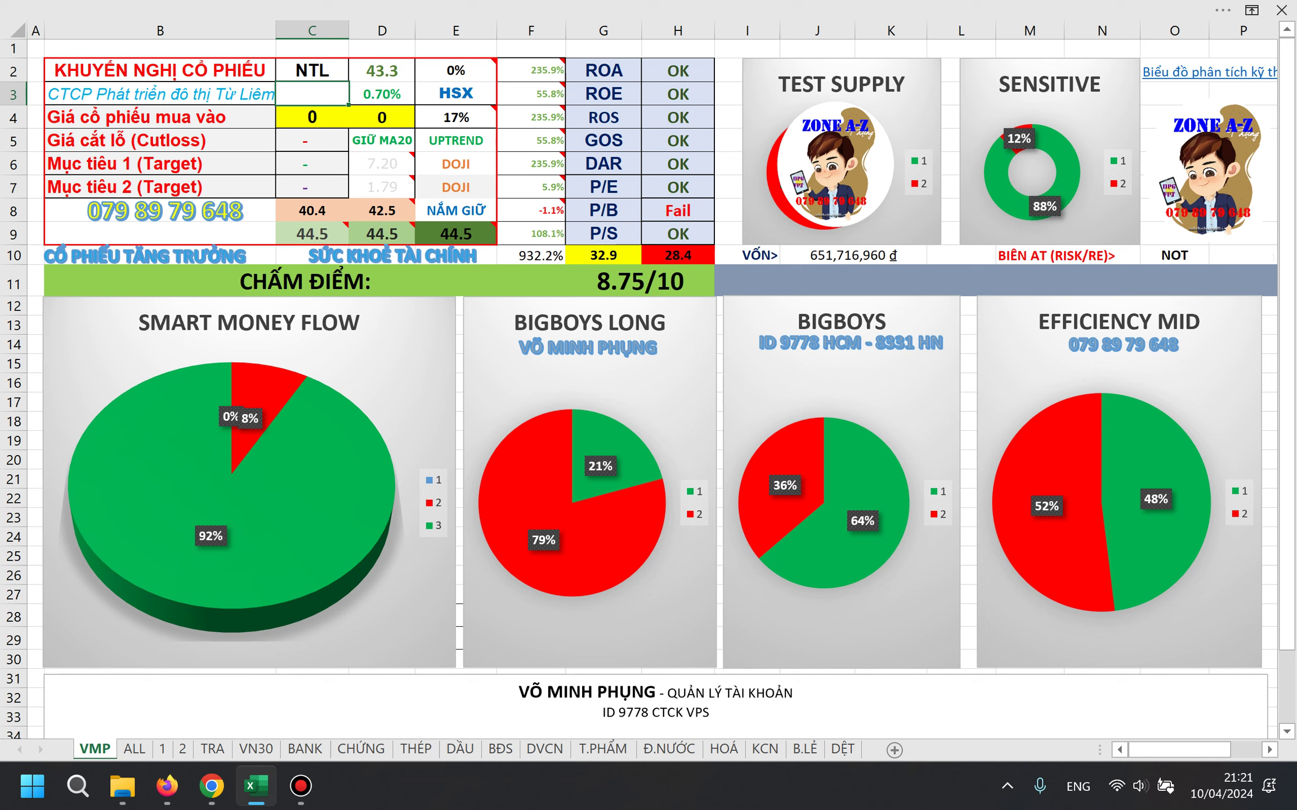
Zoom out and pan the NTL weekly chart to review its longer history through the latest rally.
left_click(455, 49)
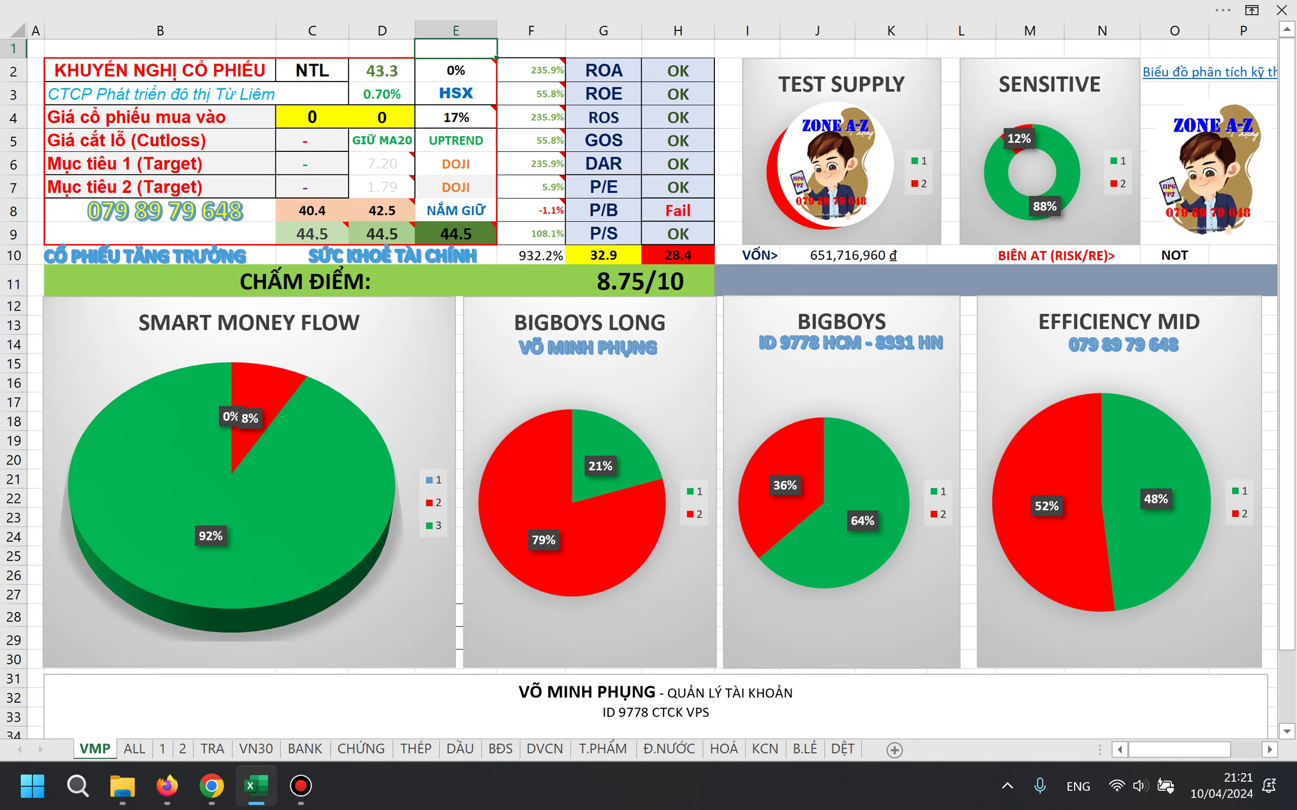
key("alt+Tab")
scroll(764, 536, "down", 2)
scroll(318, 567, "down", 1)
scroll(714, 360, "down", 1)
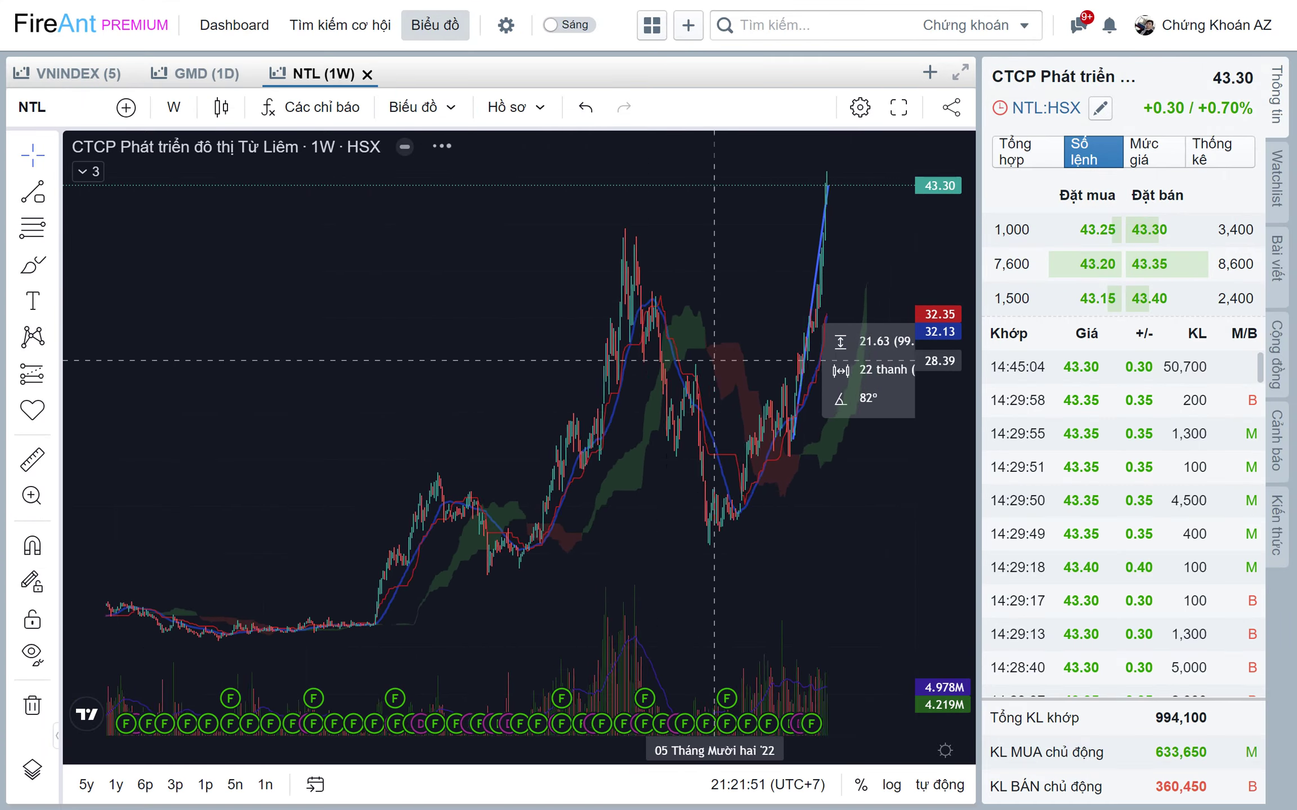
mouse_move(805, 274)
left_mouse_down()
mouse_move(773, 263)
mouse_move(651, 290)
left_mouse_up()
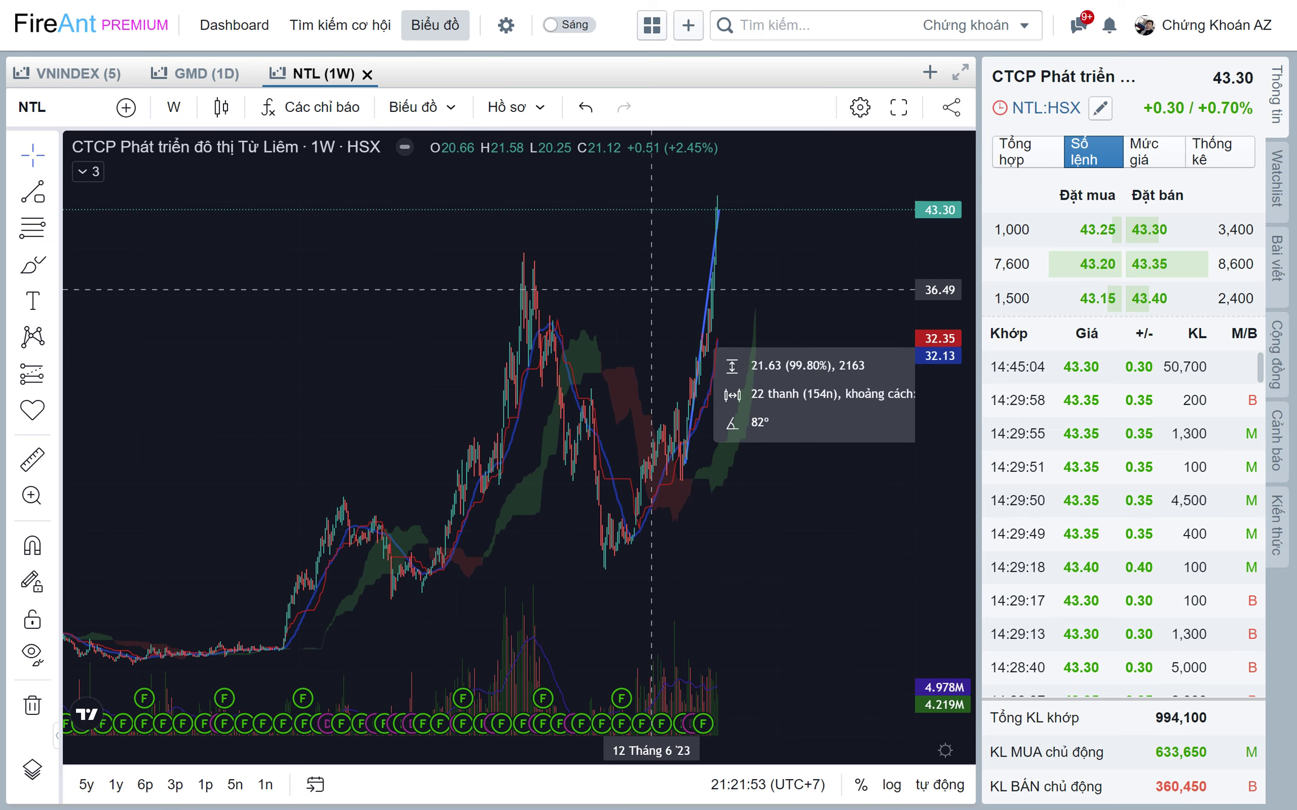
scroll(651, 289, "up", 2)
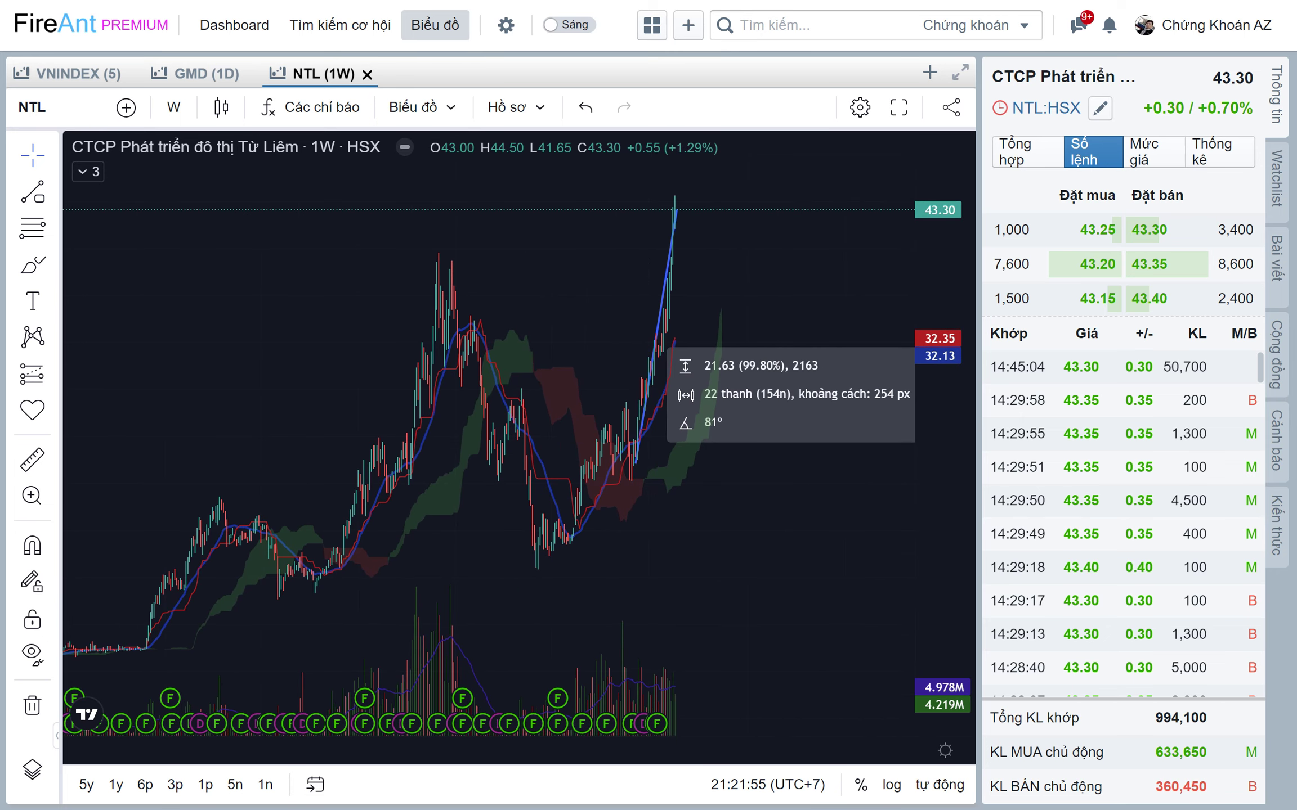
left_click_drag(726, 265, 675, 270)
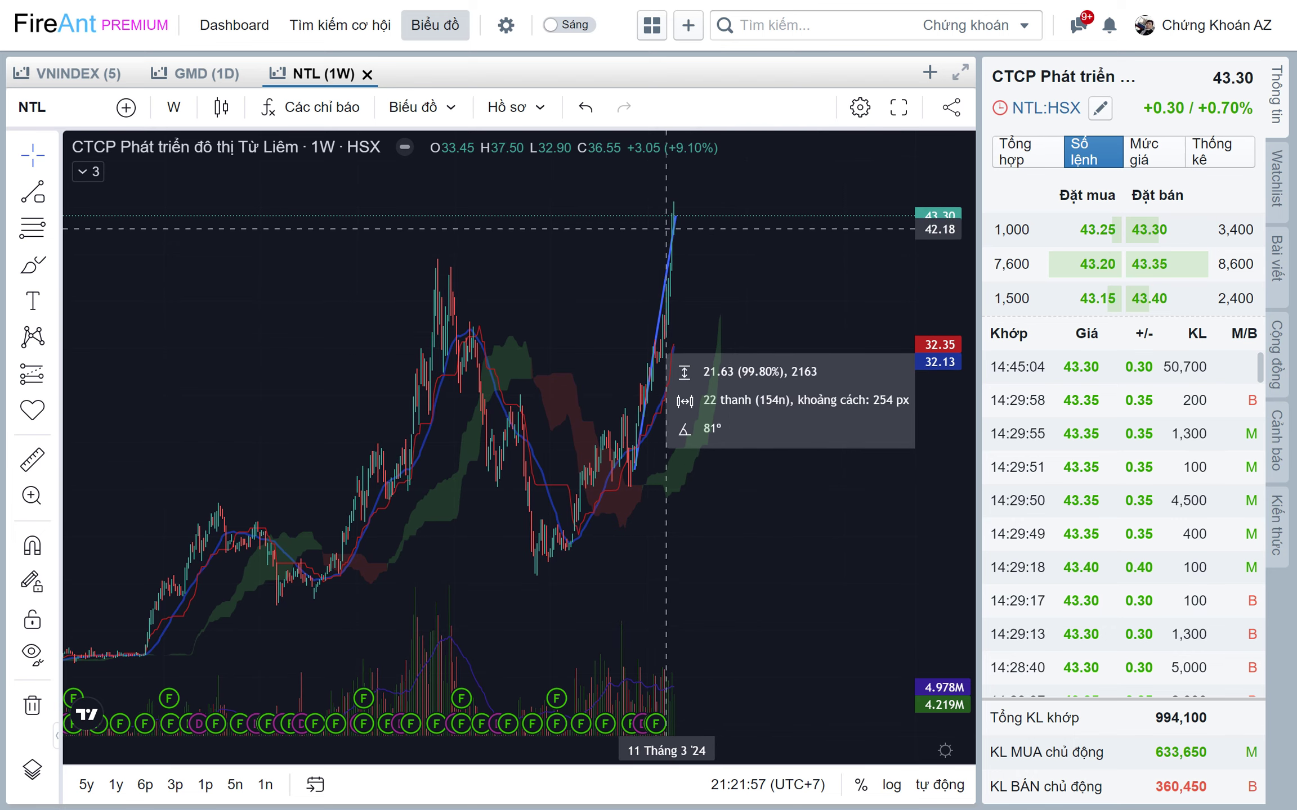
mouse_move(721, 226)
left_mouse_down()
mouse_move(675, 272)
mouse_move(774, 276)
left_mouse_up()
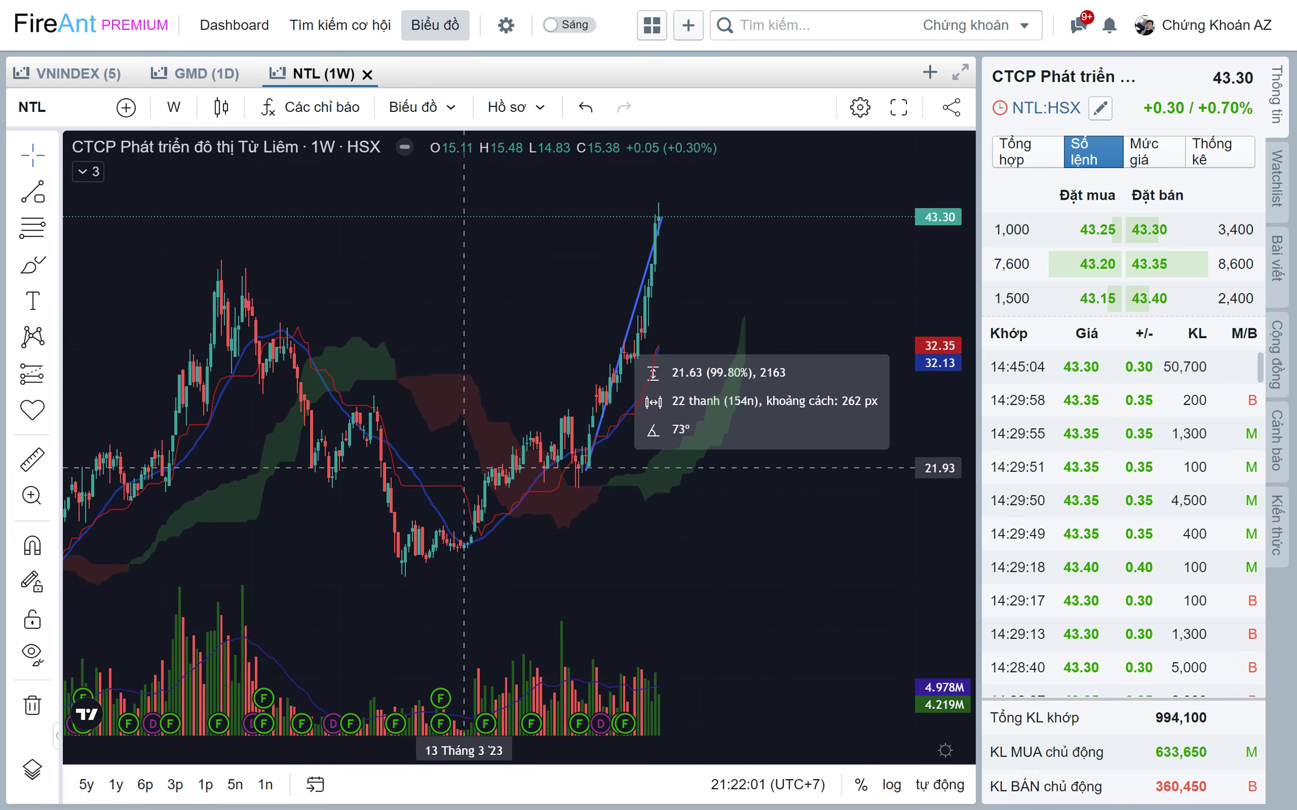
left_click_drag(686, 301, 734, 306)
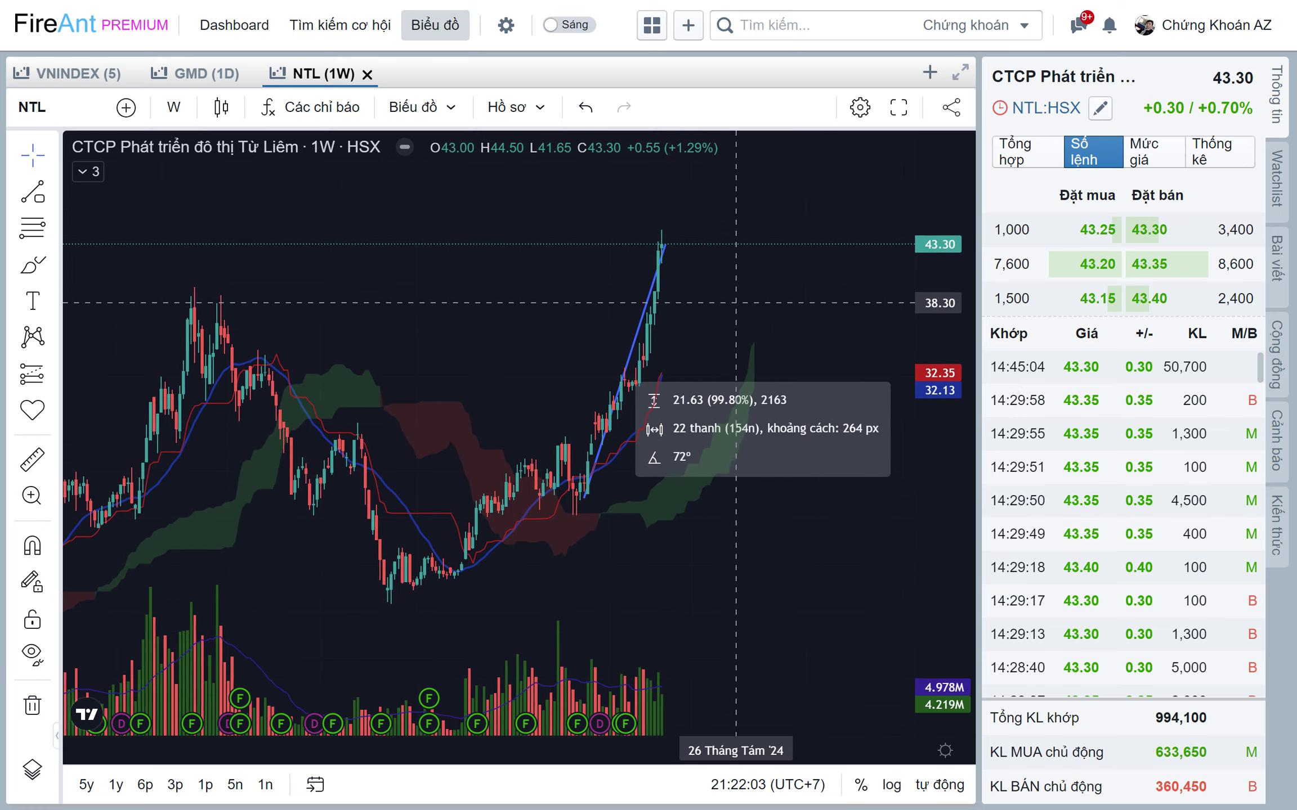
key("alt+Tab")
Enter DIG in cell C2 so the sheet scores it 6.25/10.
left_click(312, 71)
type("DIG")
key("Return")
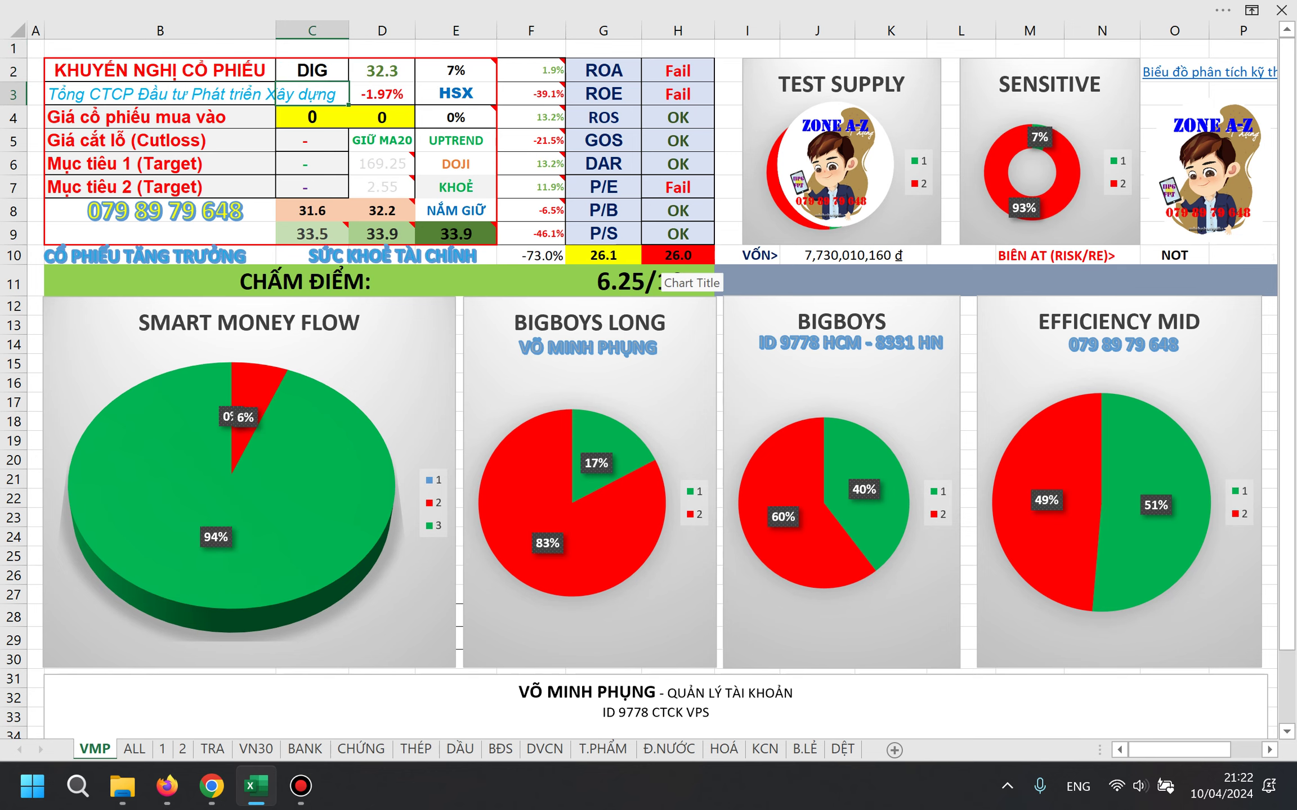
Load the DIG weekly chart and frame its recent prices.
key("alt+Tab")
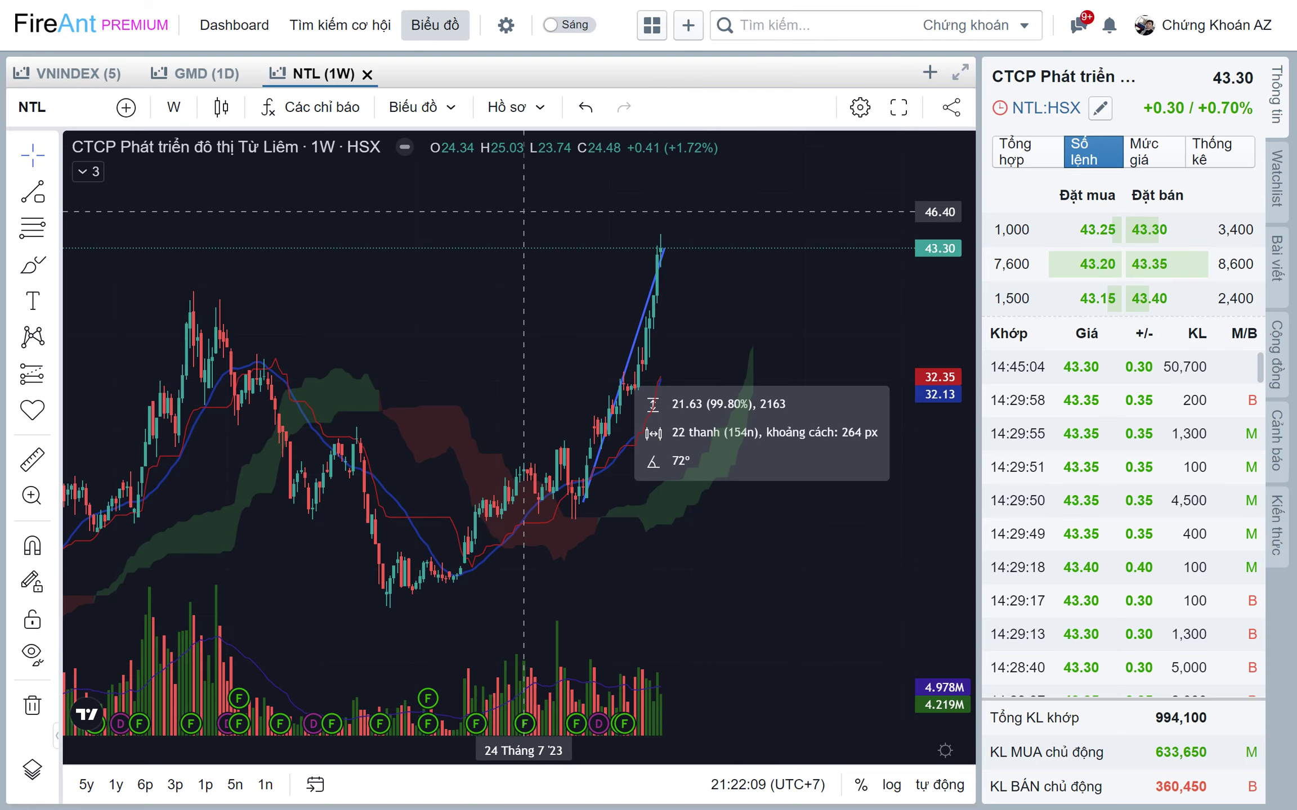
type("DIG")
key("Return")
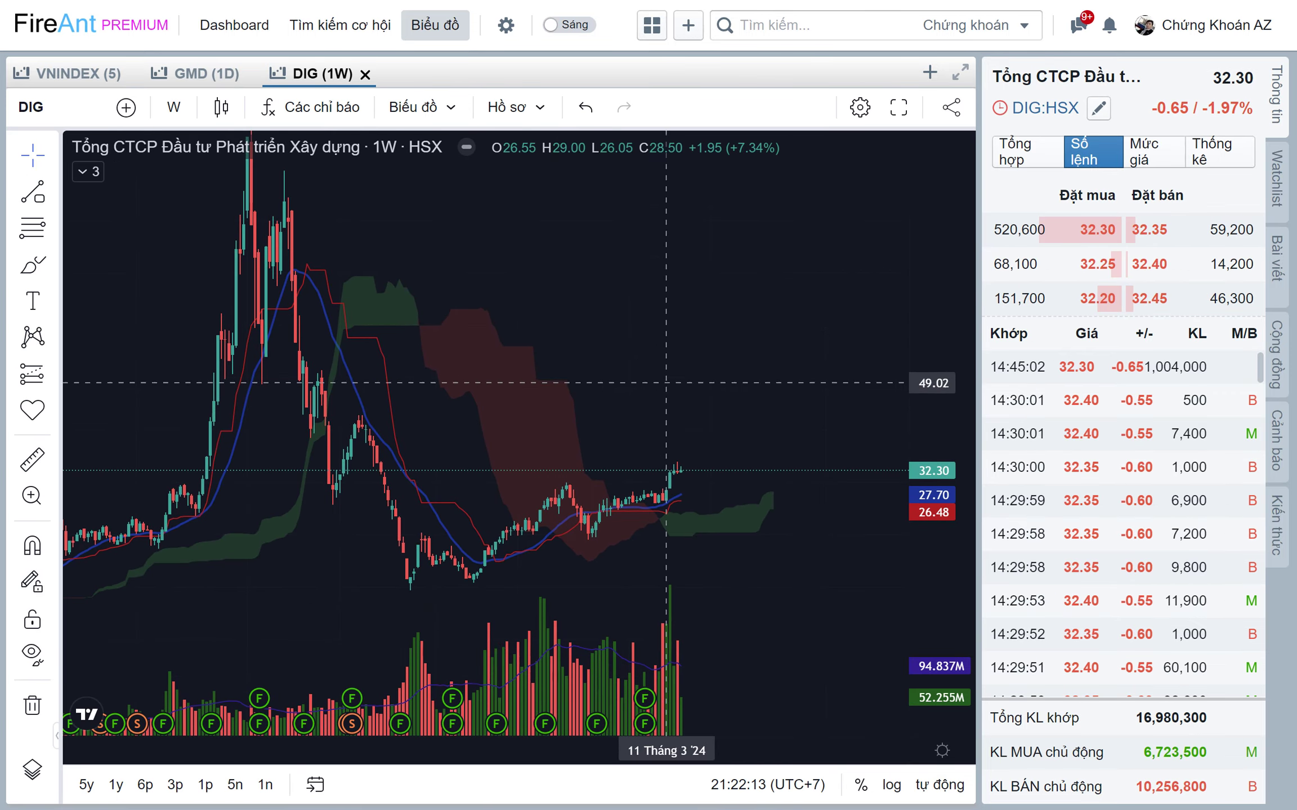
left_click_drag(654, 387, 454, 556)
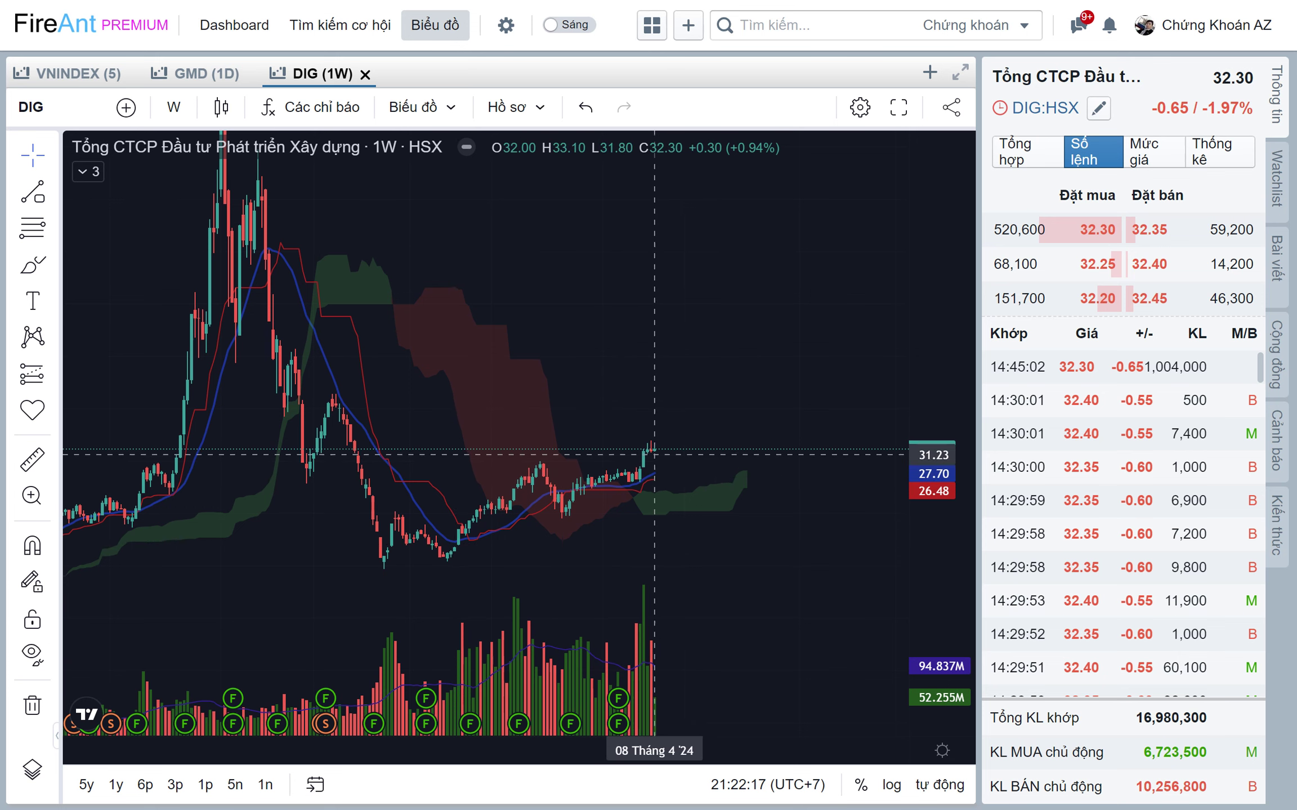
left_click_drag(714, 413, 710, 414)
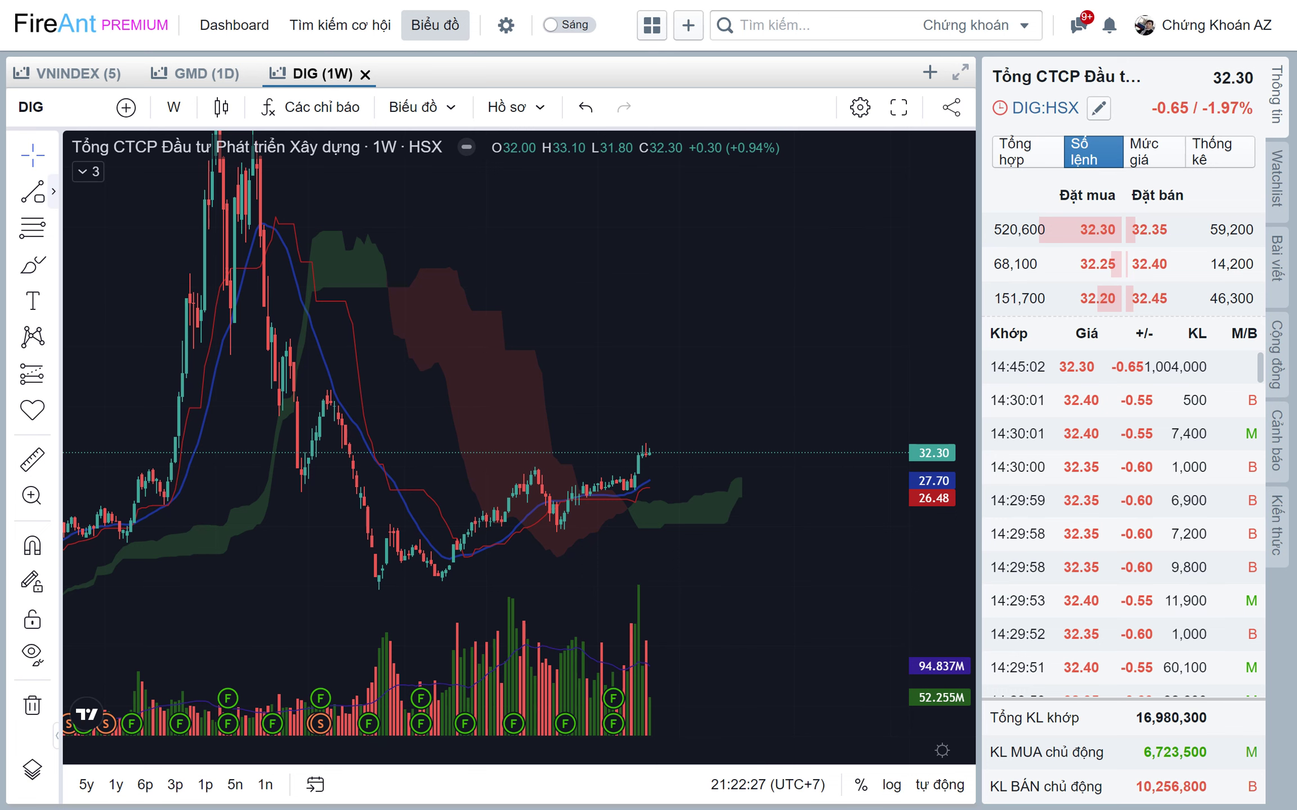
Draw horizontal levels on the DIG chart at 29.97 and 41.30.
left_click(54, 191)
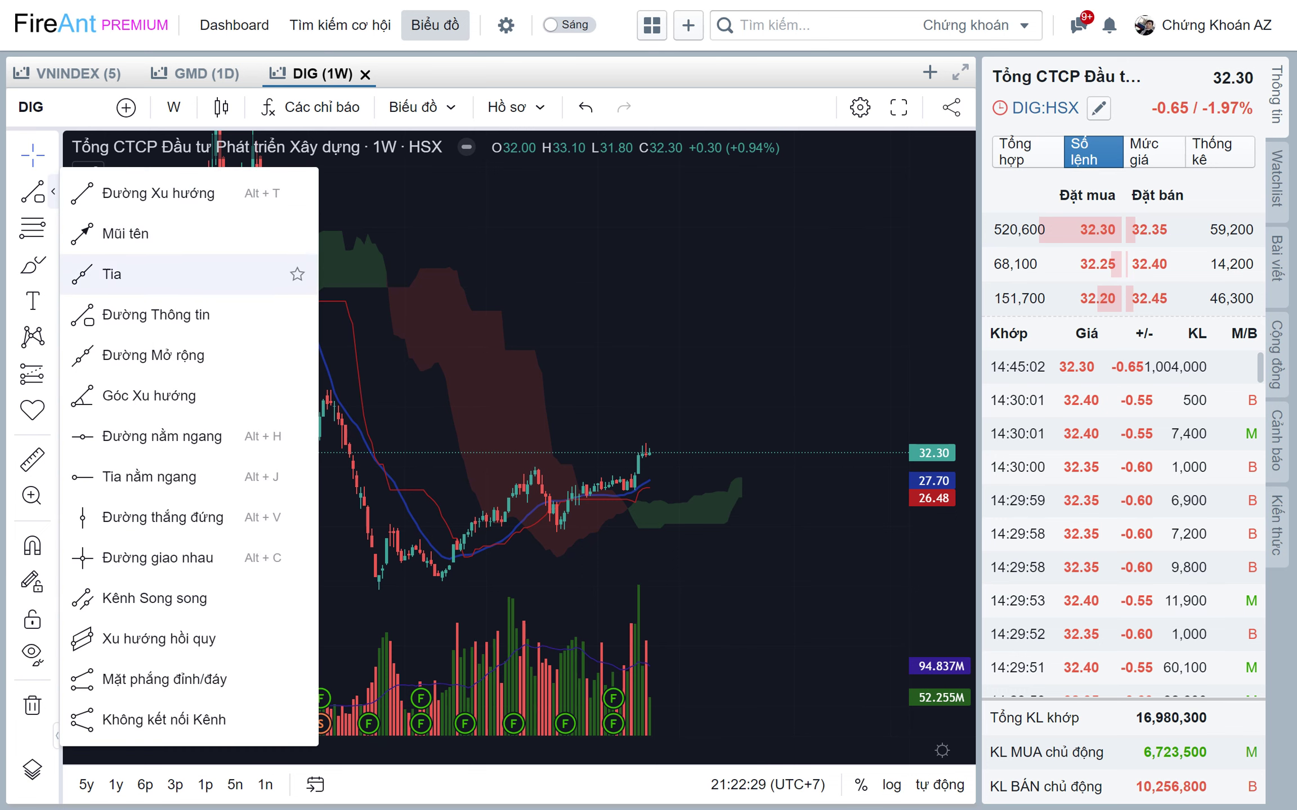
left_click(149, 476)
left_click(534, 466)
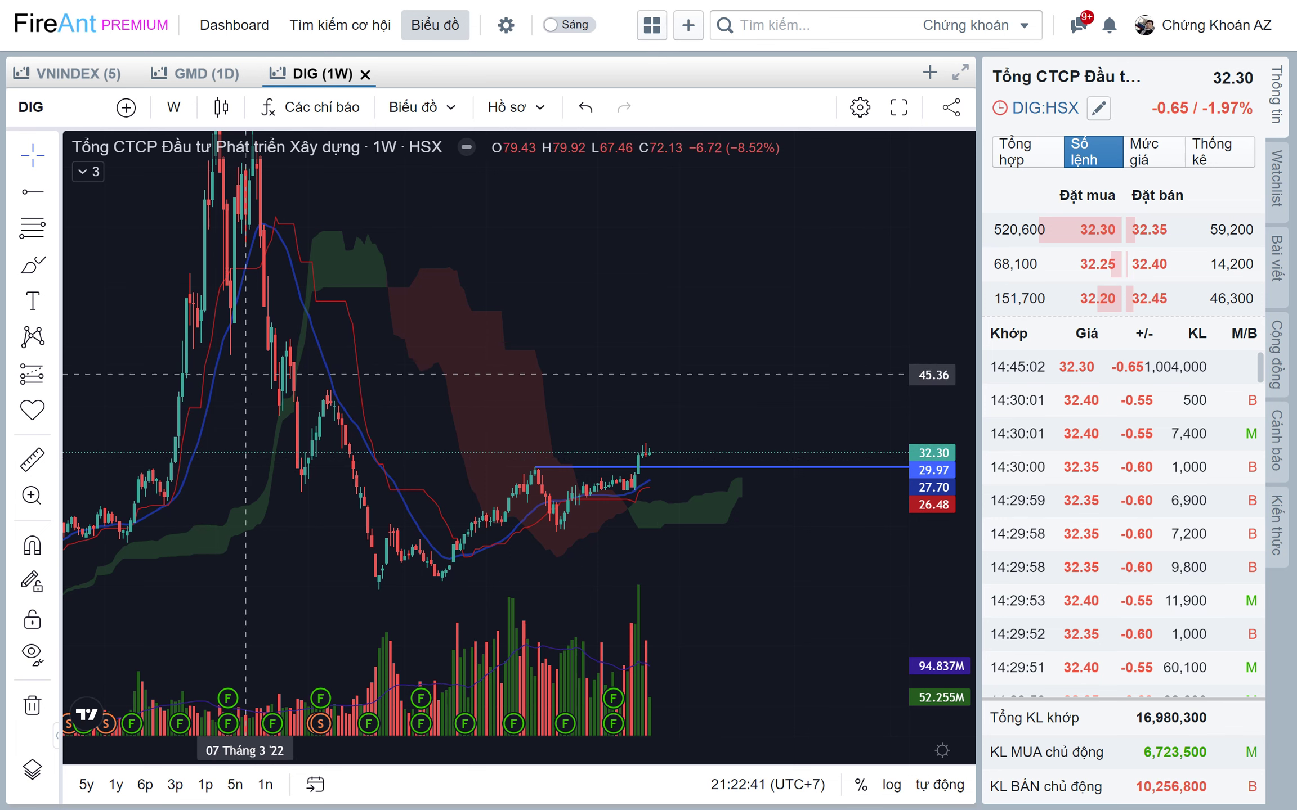
left_click(32, 191)
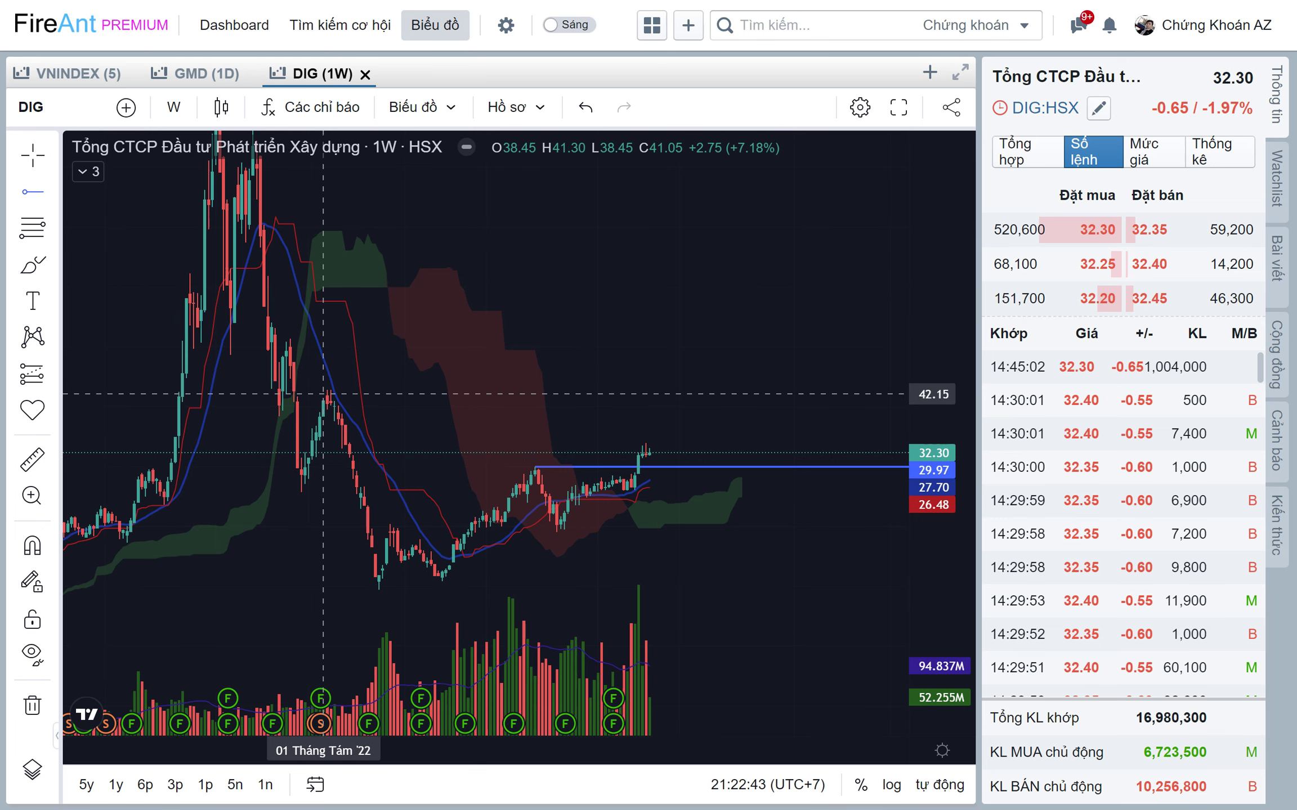
left_click(330, 398)
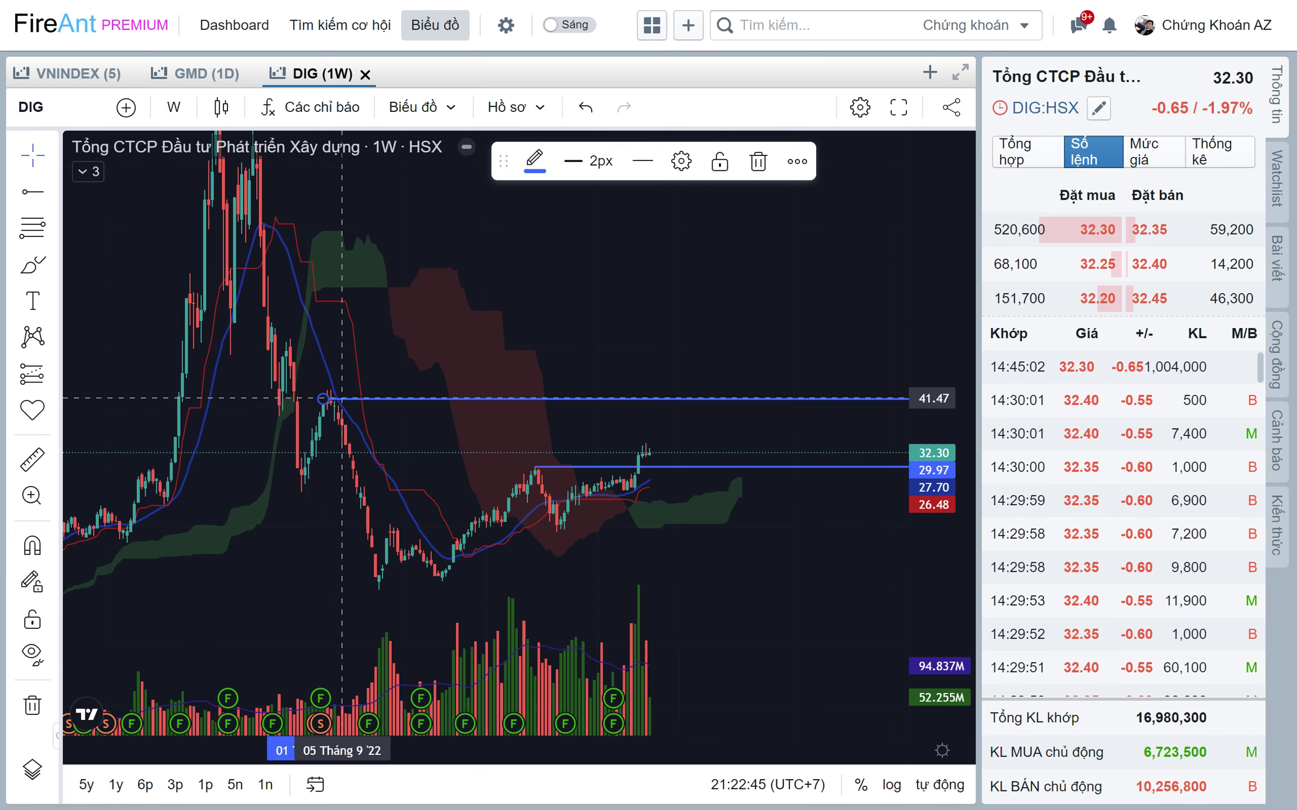
scroll(447, 381, "right", 5)
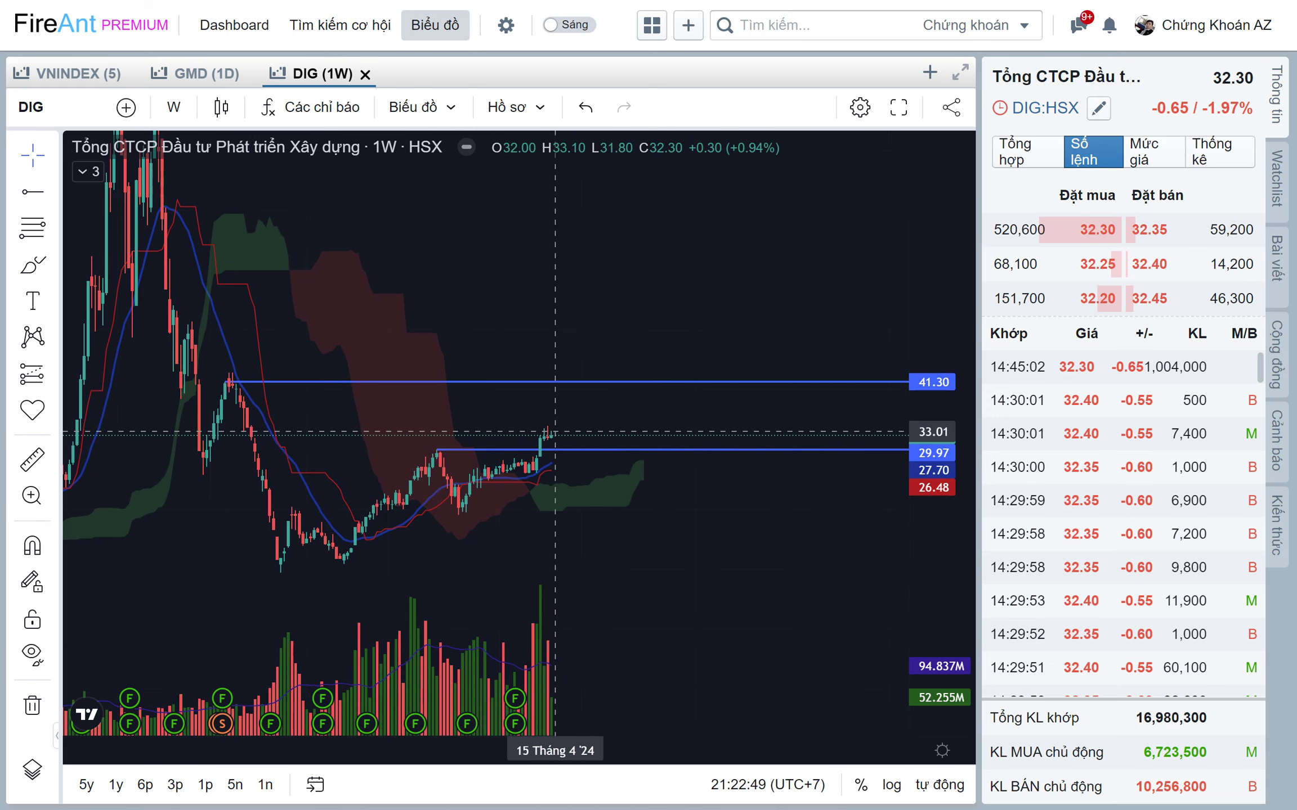
scroll(599, 397, "down", 2)
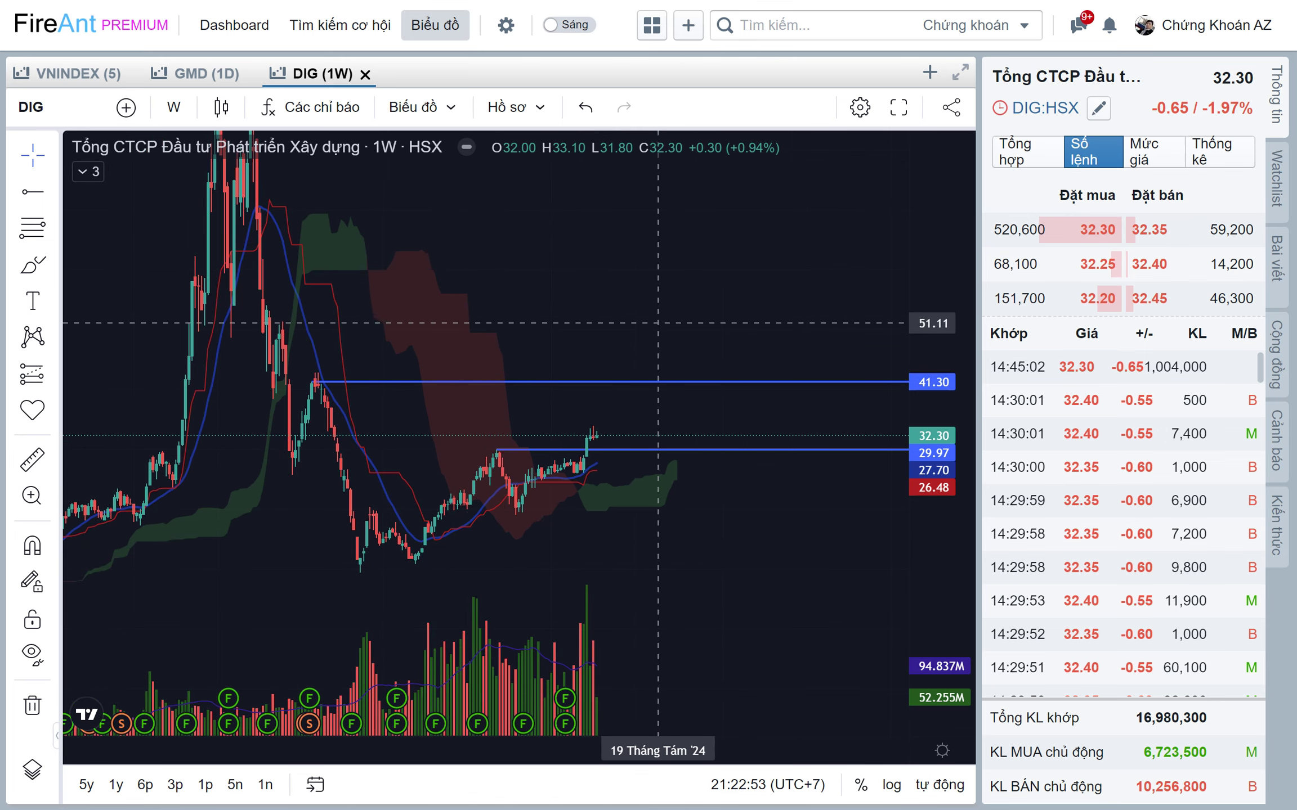
left_click_drag(665, 285, 661, 284)
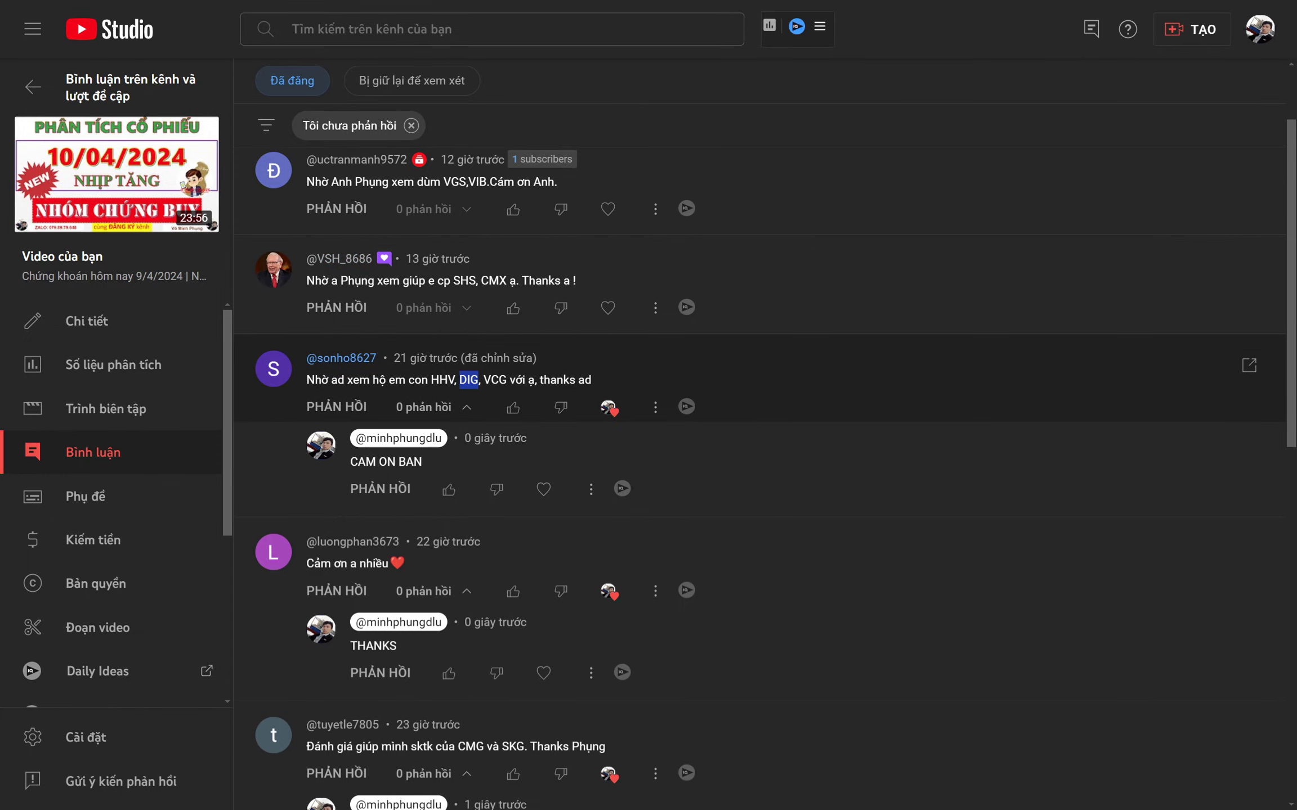
Find and highlight VCG as the requested ticker in the viewer comments.
scroll(765, 457, "up", 1)
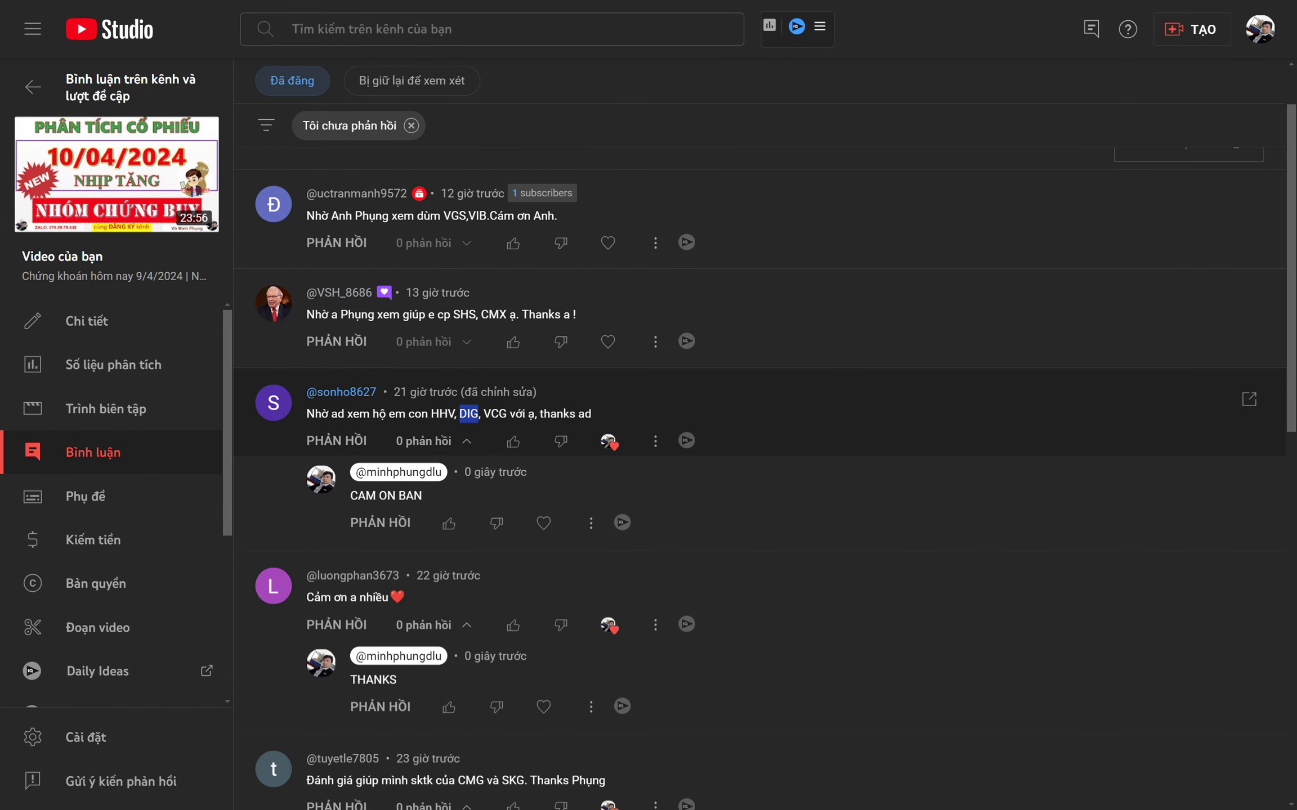
scroll(765, 458, "down", 2)
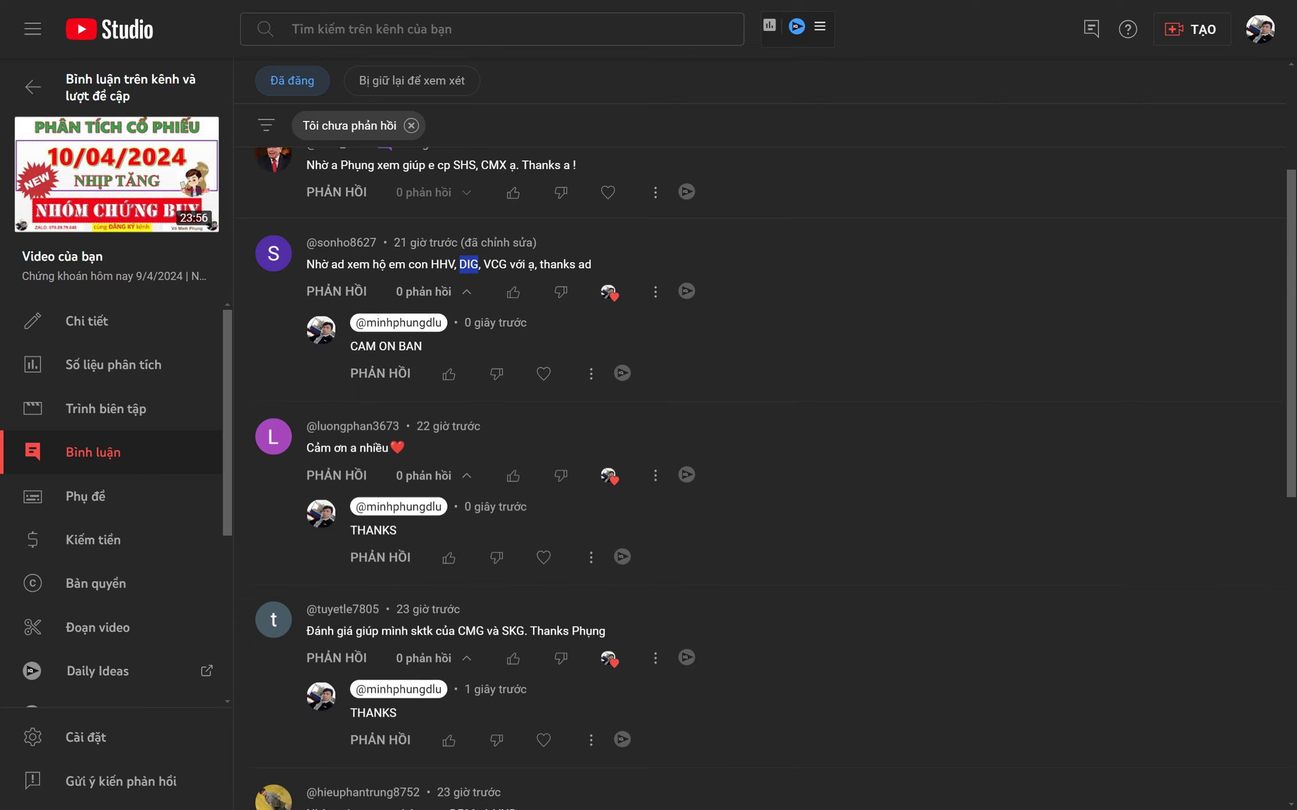
scroll(490, 345, "up", 1)
left_click_drag(483, 346, 499, 345)
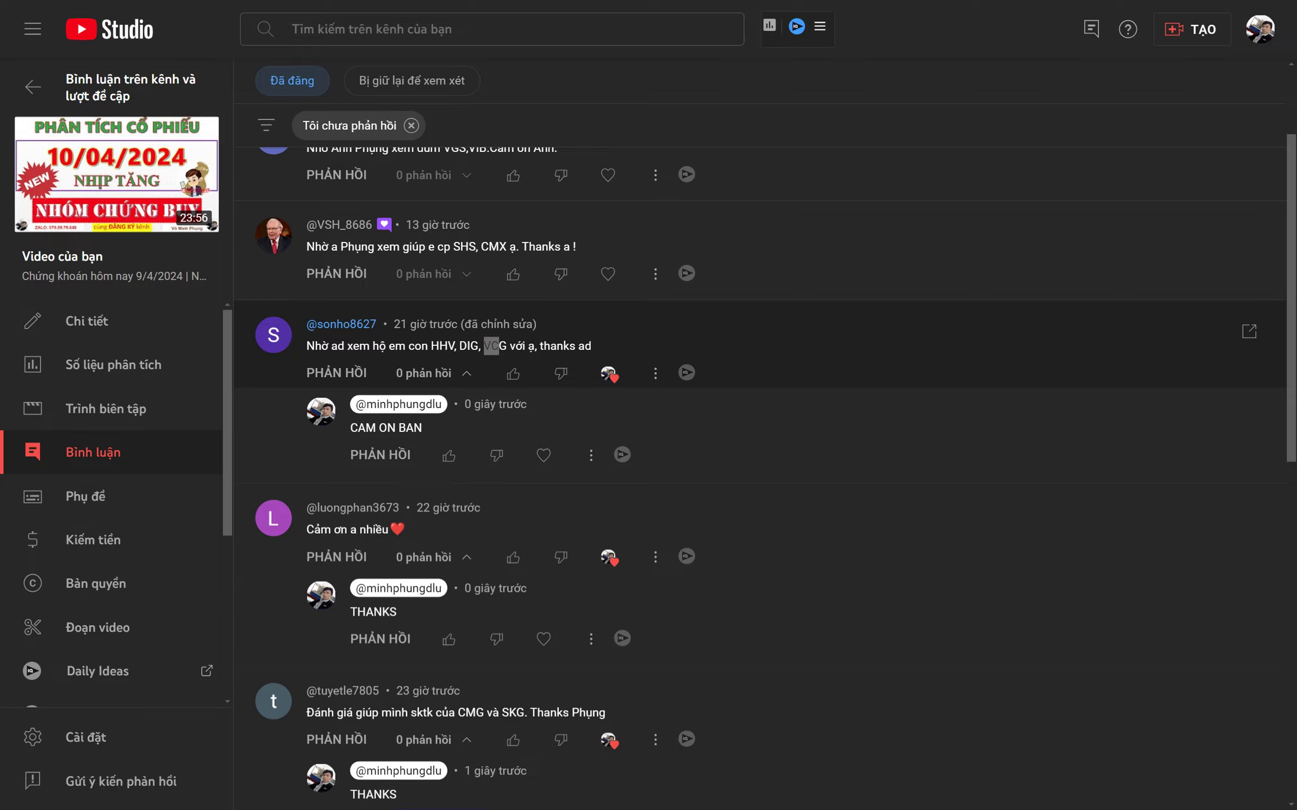
Enter VCG in cell C2 so the sheet rescores it at 0/10.
key("alt+Tab")
left_click(311, 70)
type("VCG")
key("Return")
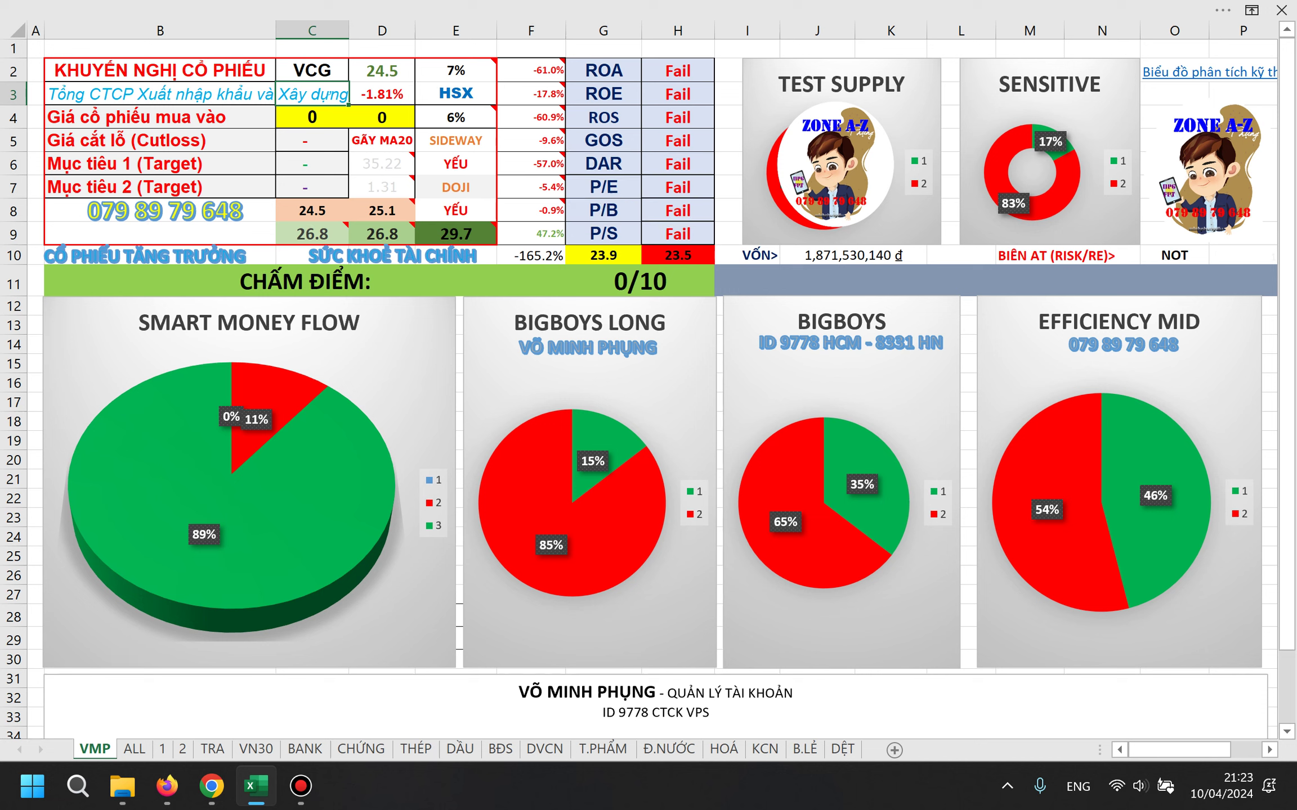
Review the VCG ratio table, where every ratio from ROA to P/S is Fail.
left_click(728, 140)
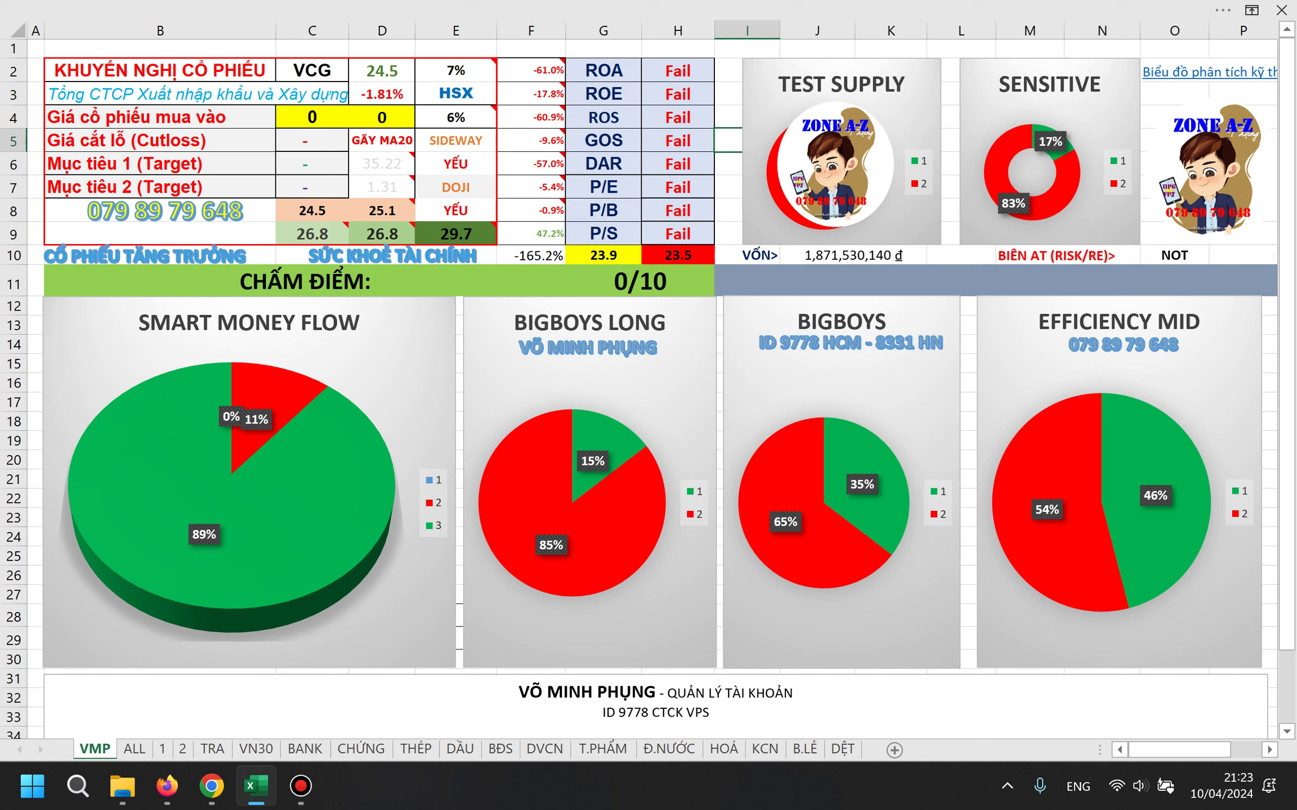
left_click(728, 163)
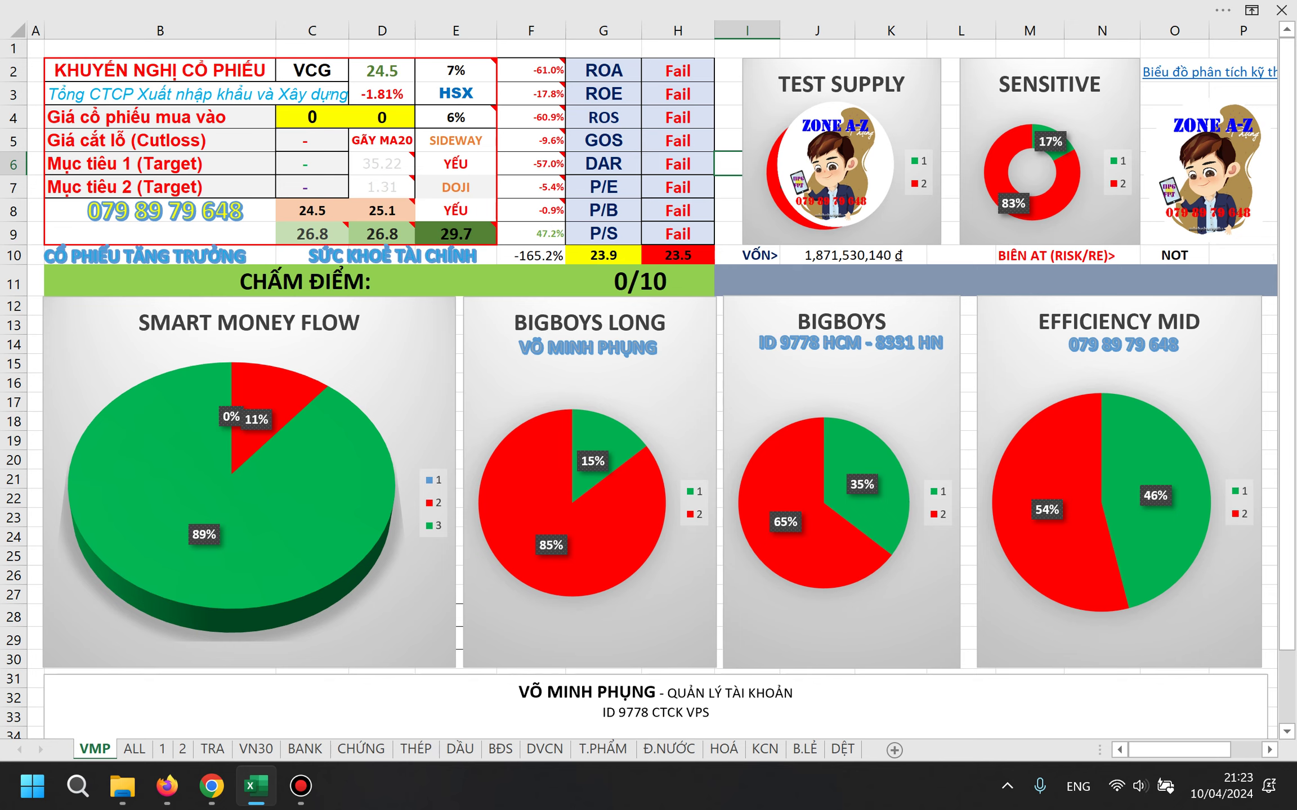
key("alt+Tab")
key("alt+Tab")
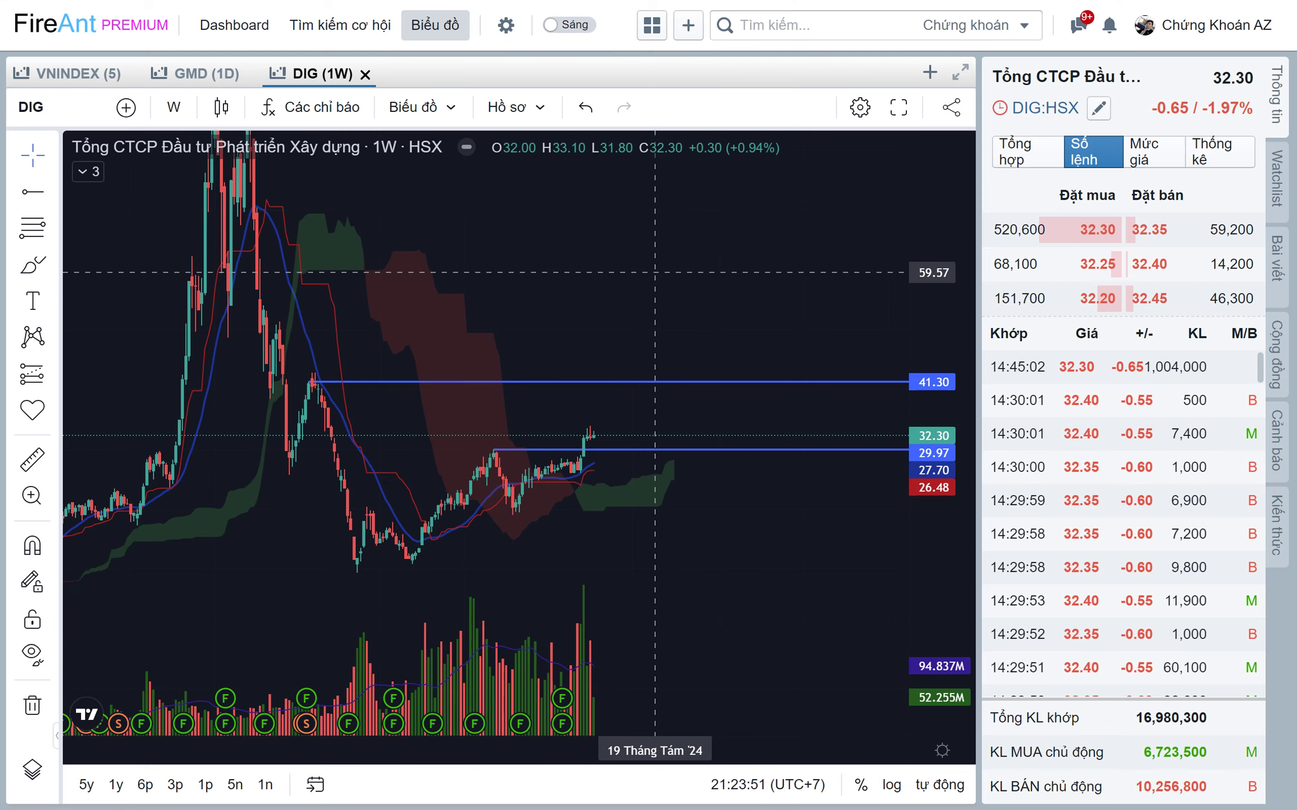
Load the VCG weekly chart and frame its falling trendline and 45.45 level, price 24.45.
type("VCG")
key("Return")
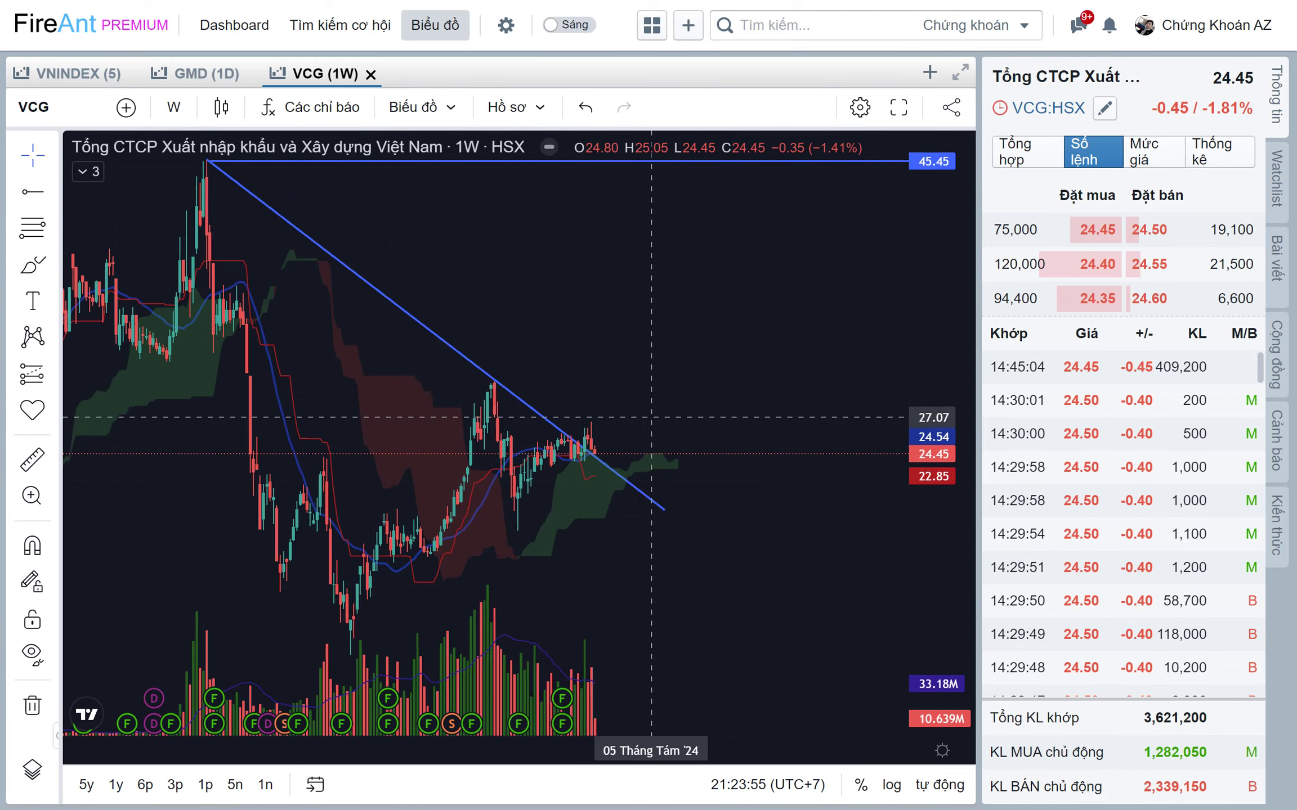
scroll(651, 417, "down", 2)
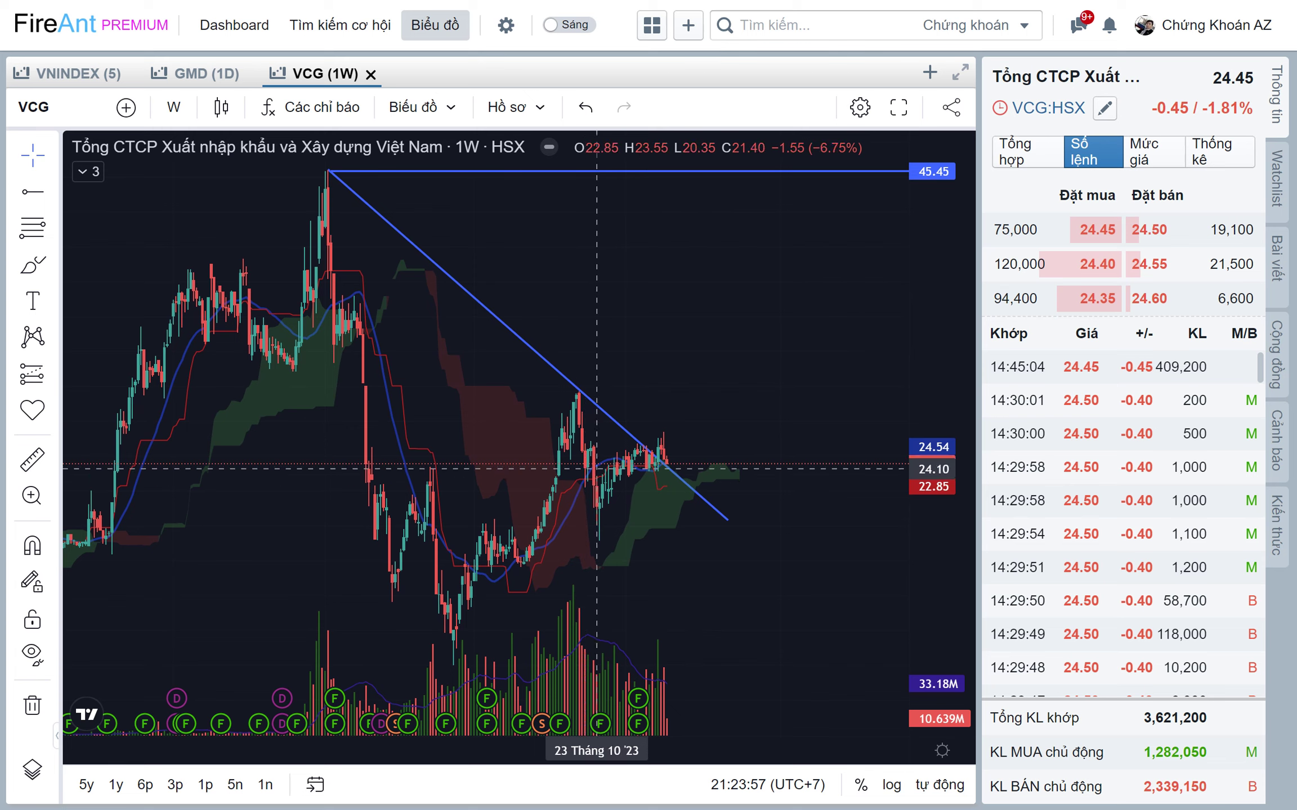
left_click_drag(670, 477, 704, 488)
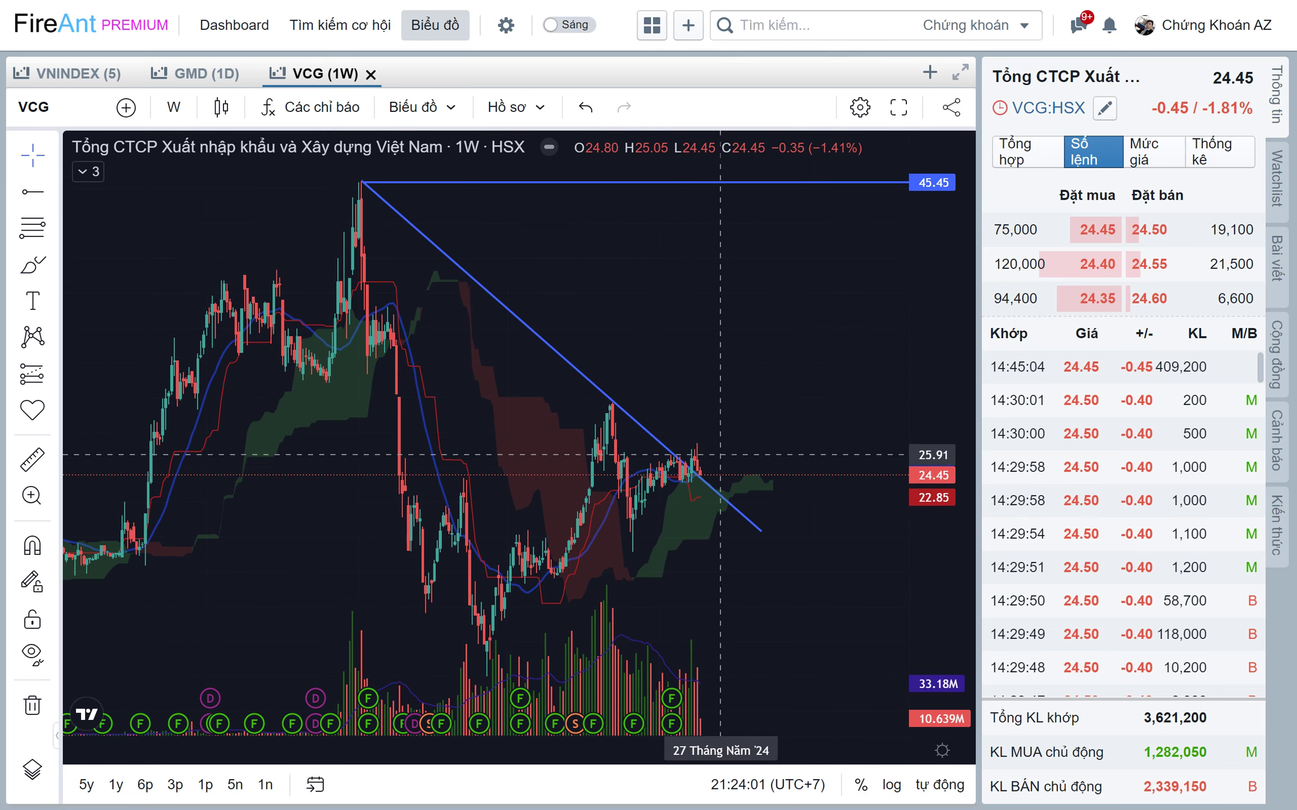
scroll(729, 332, "up", 1)
scroll(731, 323, "up", 1)
scroll(734, 315, "up", 2)
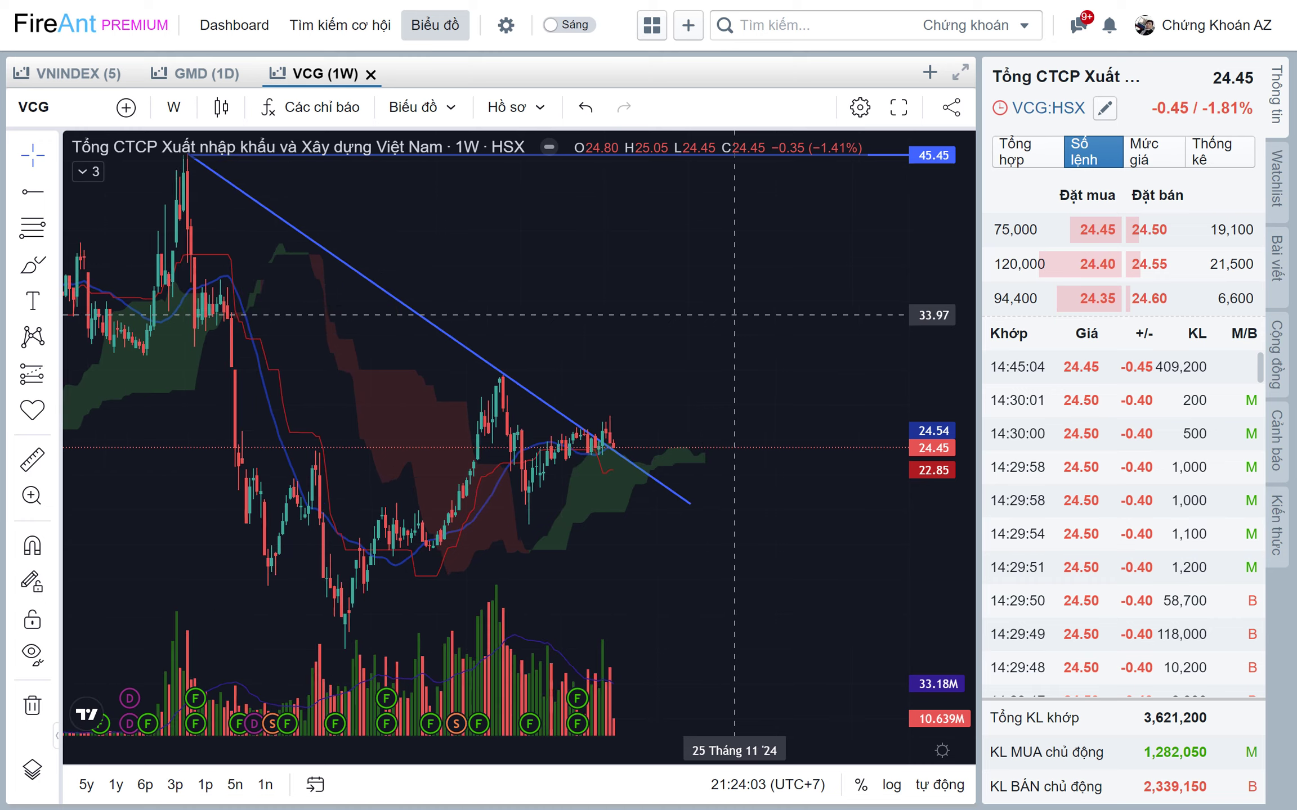
scroll(664, 349, "right", 2)
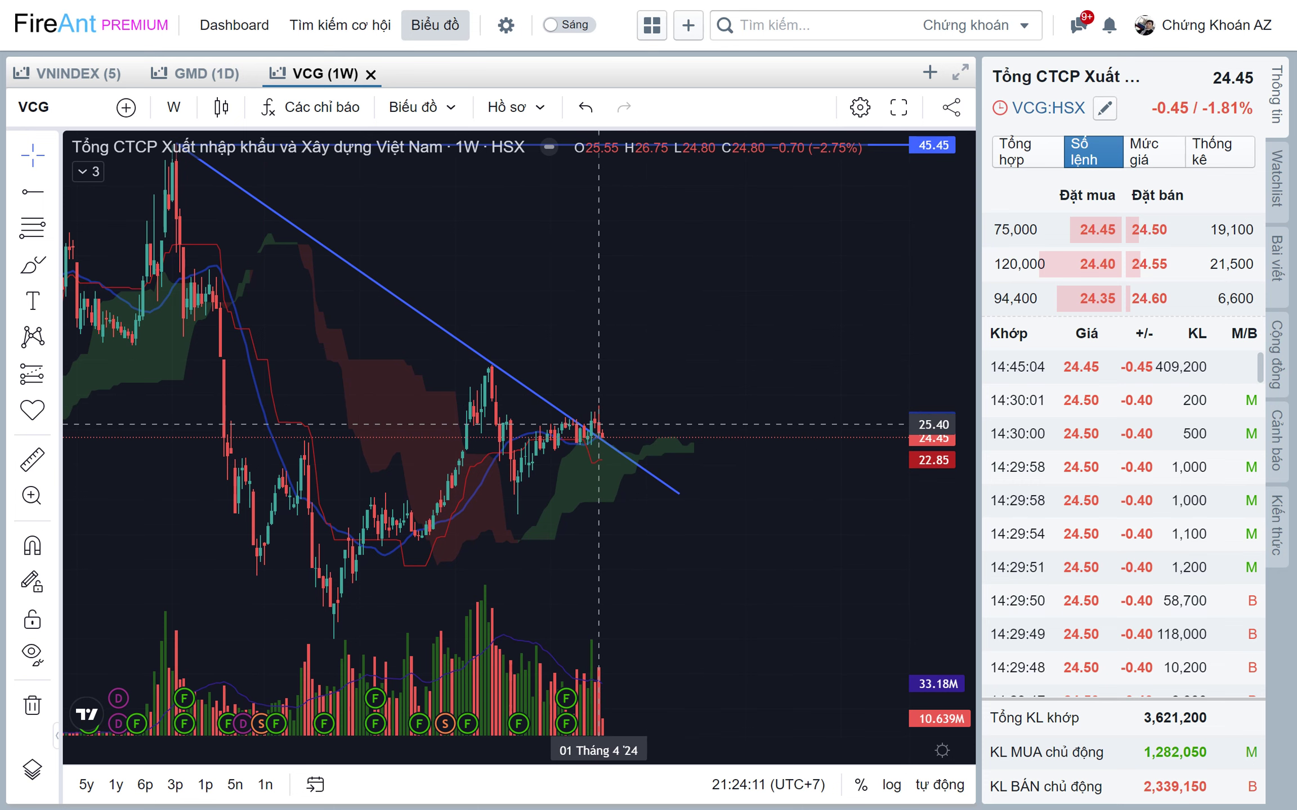
scroll(698, 450, "up", 1)
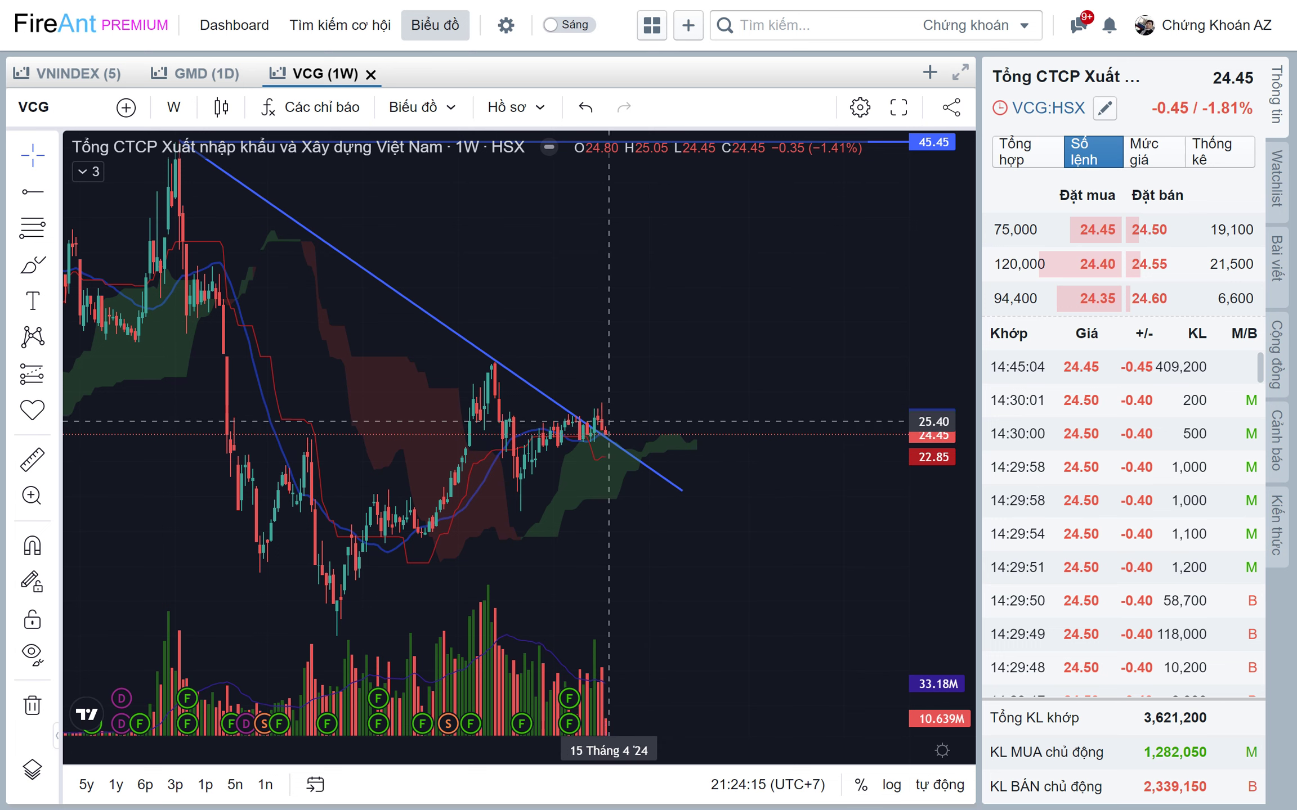
scroll(586, 446, "left", 2)
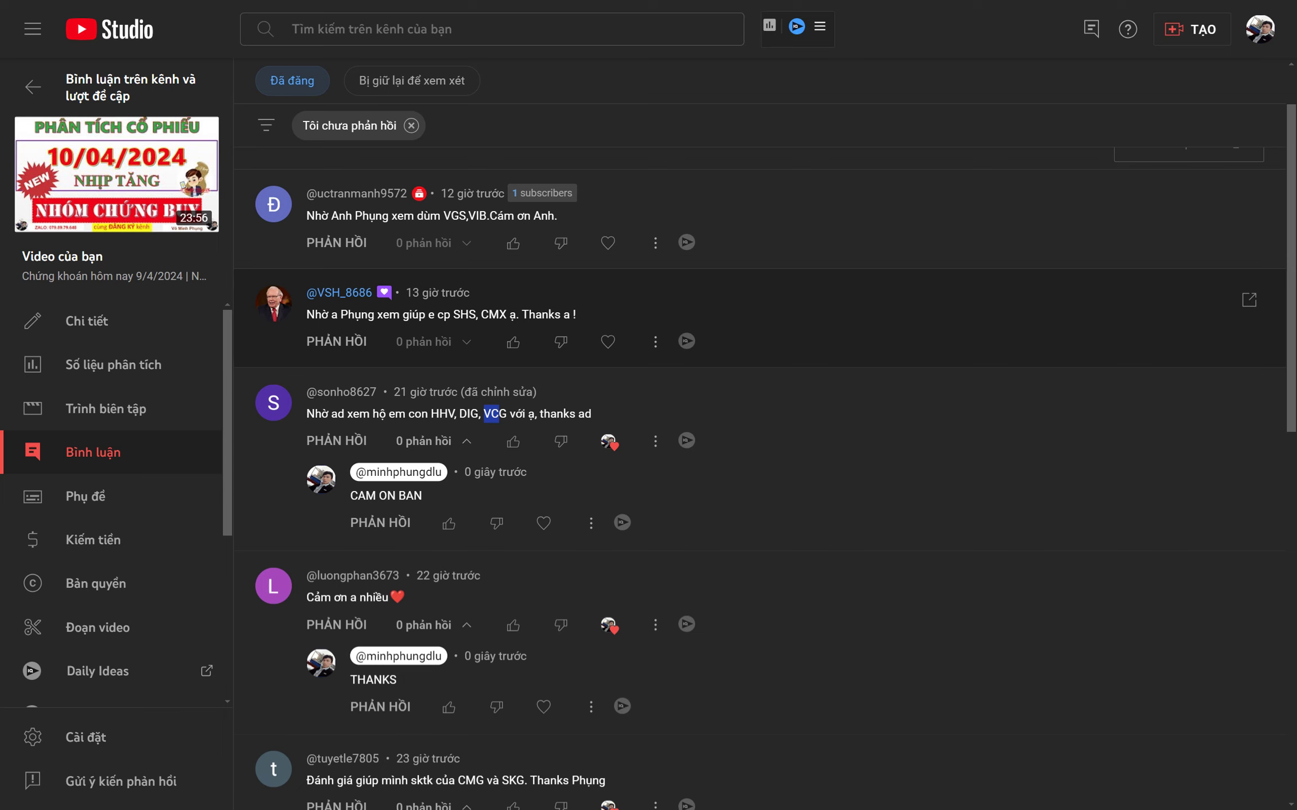
Heart the SHS and CMX comment and reply THANKS to it.
left_click_drag(453, 314, 549, 314)
left_click(607, 341)
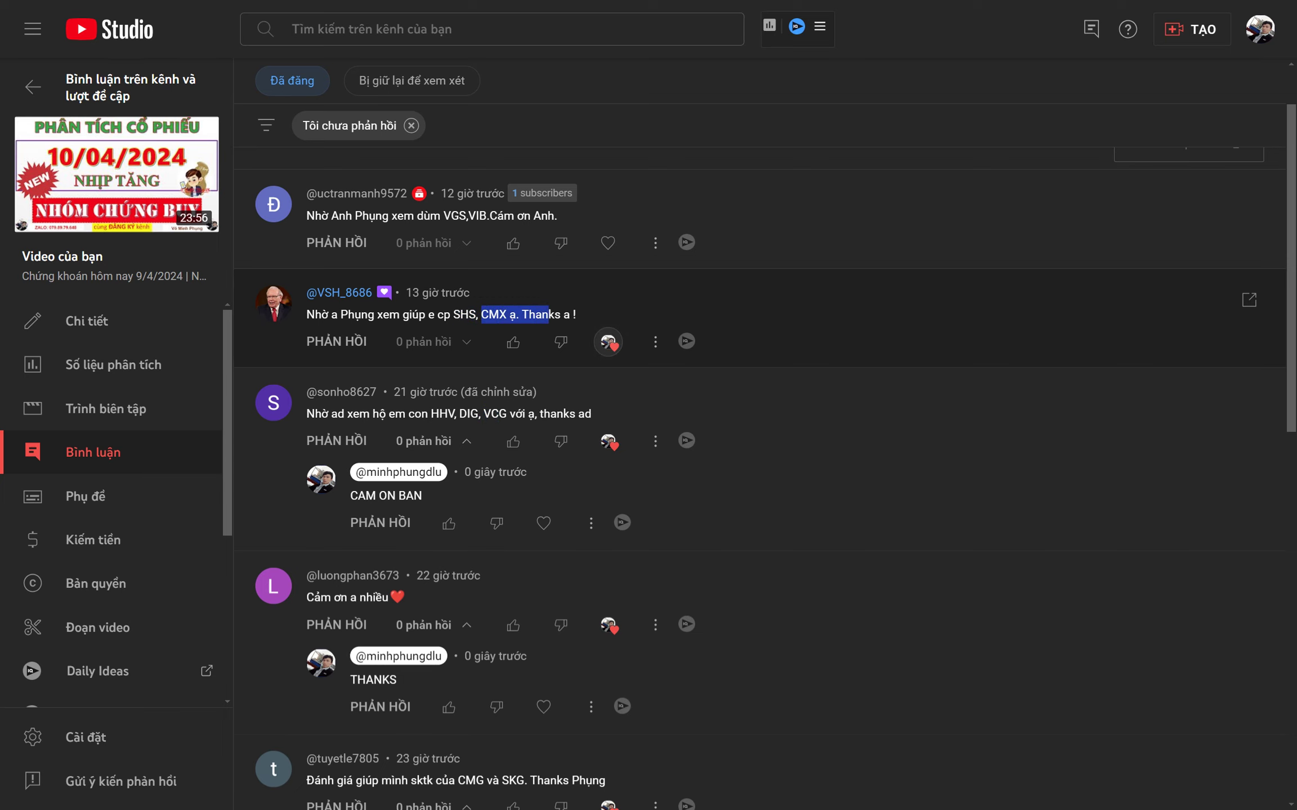
left_click(336, 342)
type("THANKS")
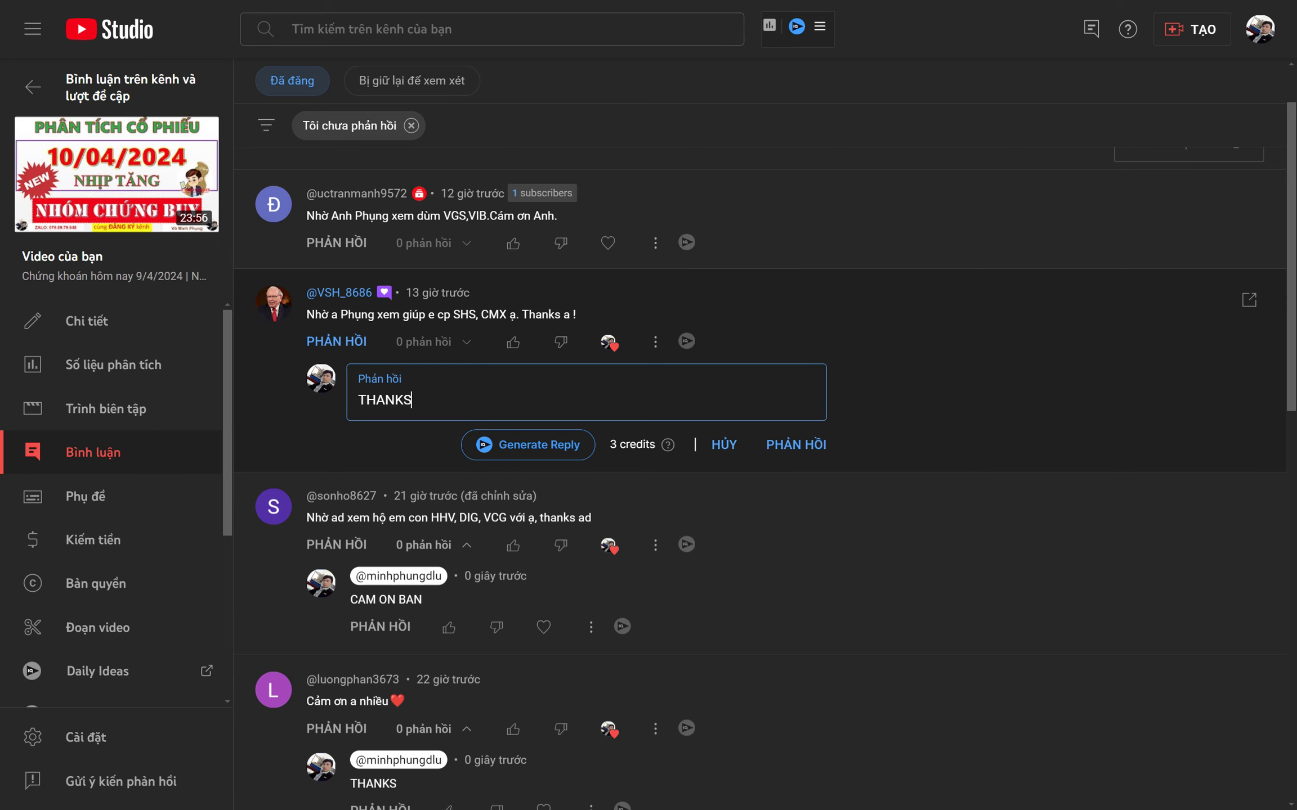
key("ctrl+Return")
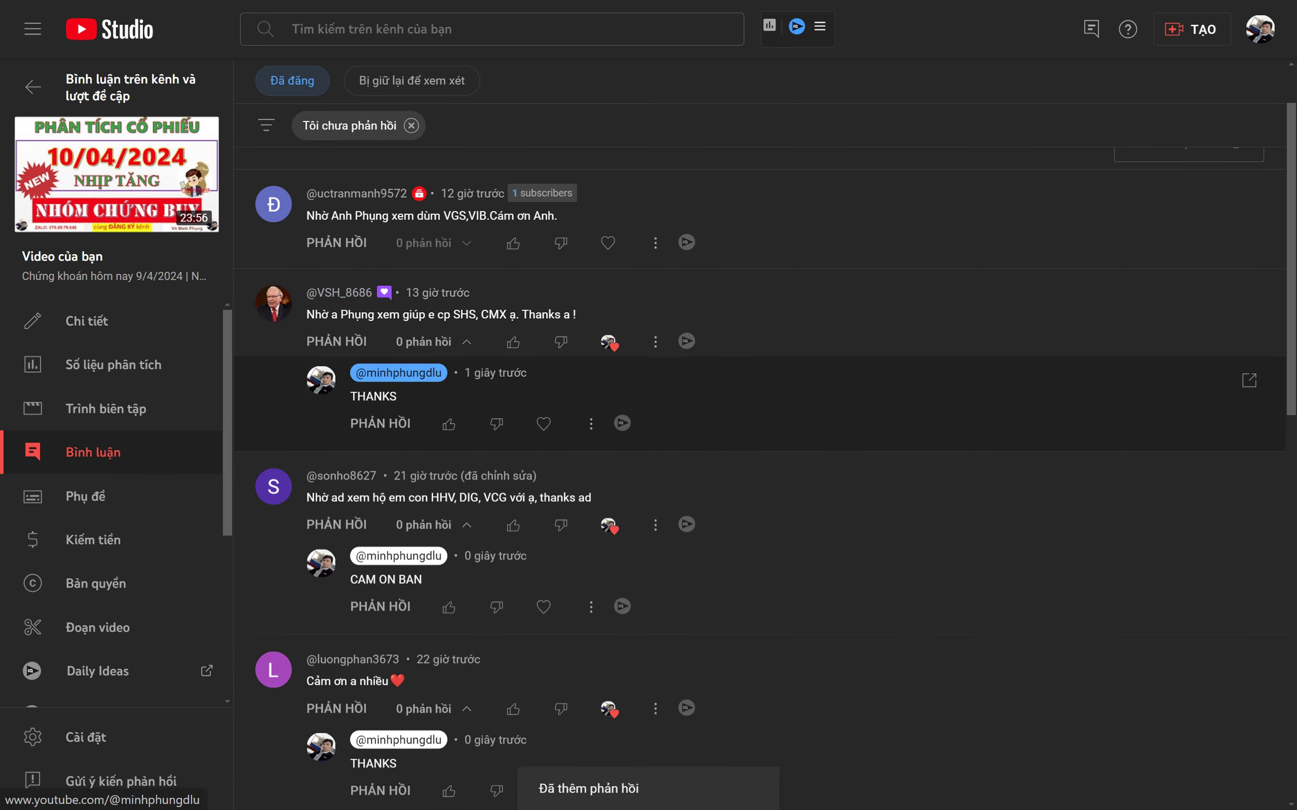
Enter SHS in the scoring sheet, which rates it 5/10 at 19.8.
key("alt+Tab")
type("SHS")
key("Return")
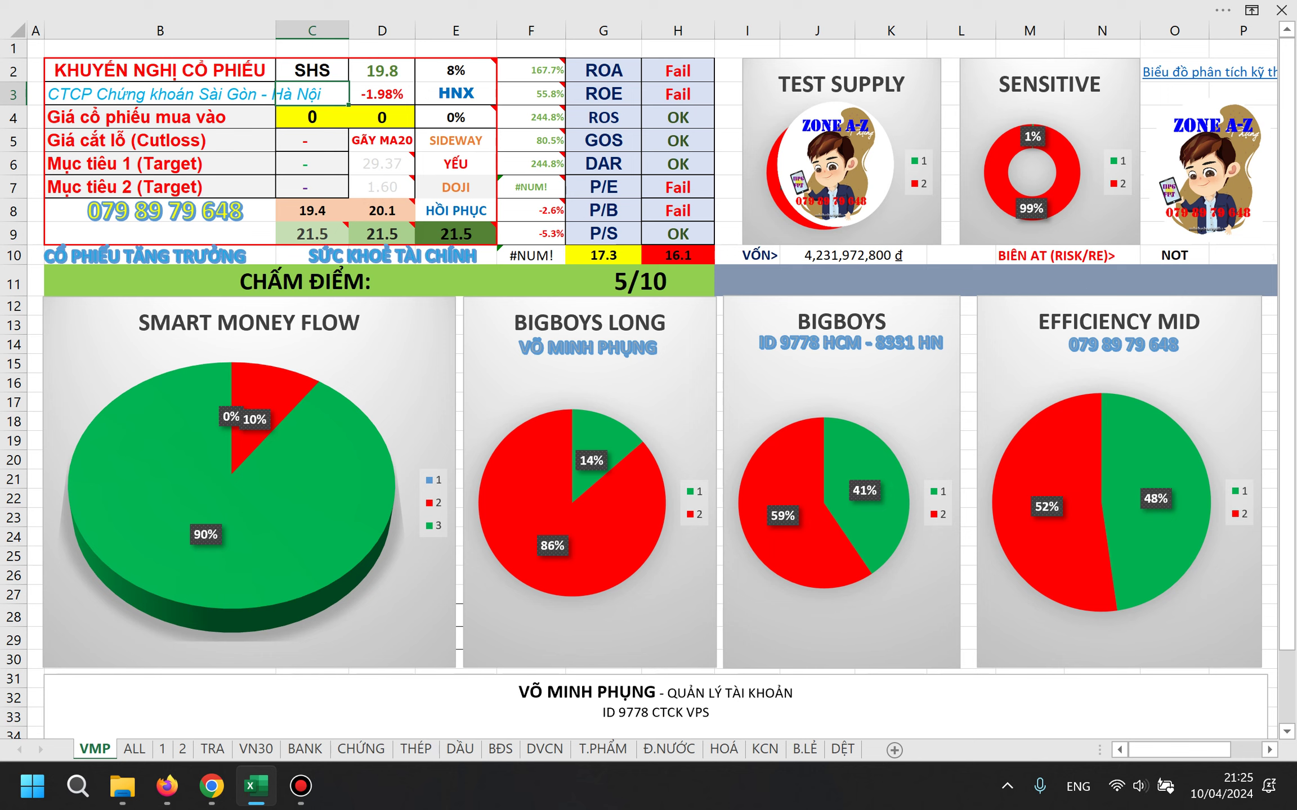
Enter VCI in ticker cell C2 to score it, then dismiss the note popup.
left_click(312, 71)
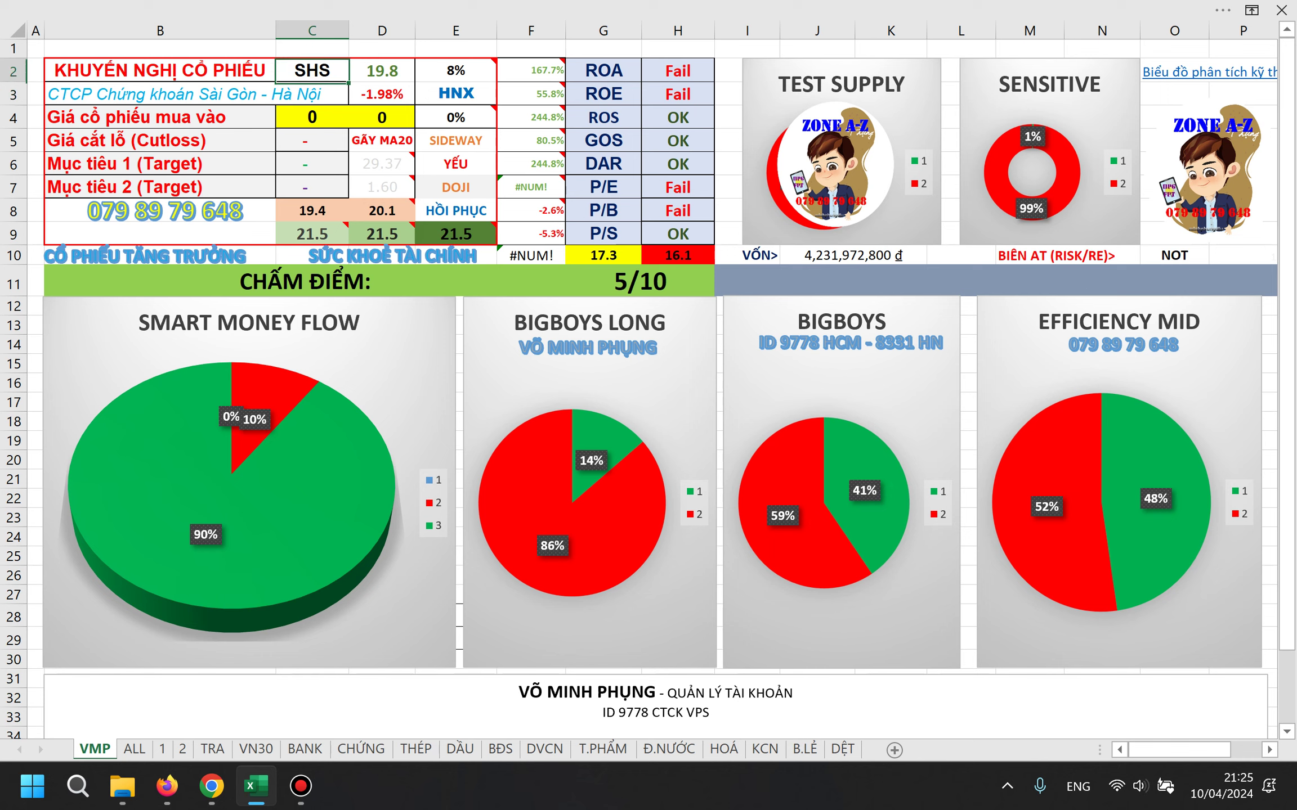
type("VCI")
key("Return")
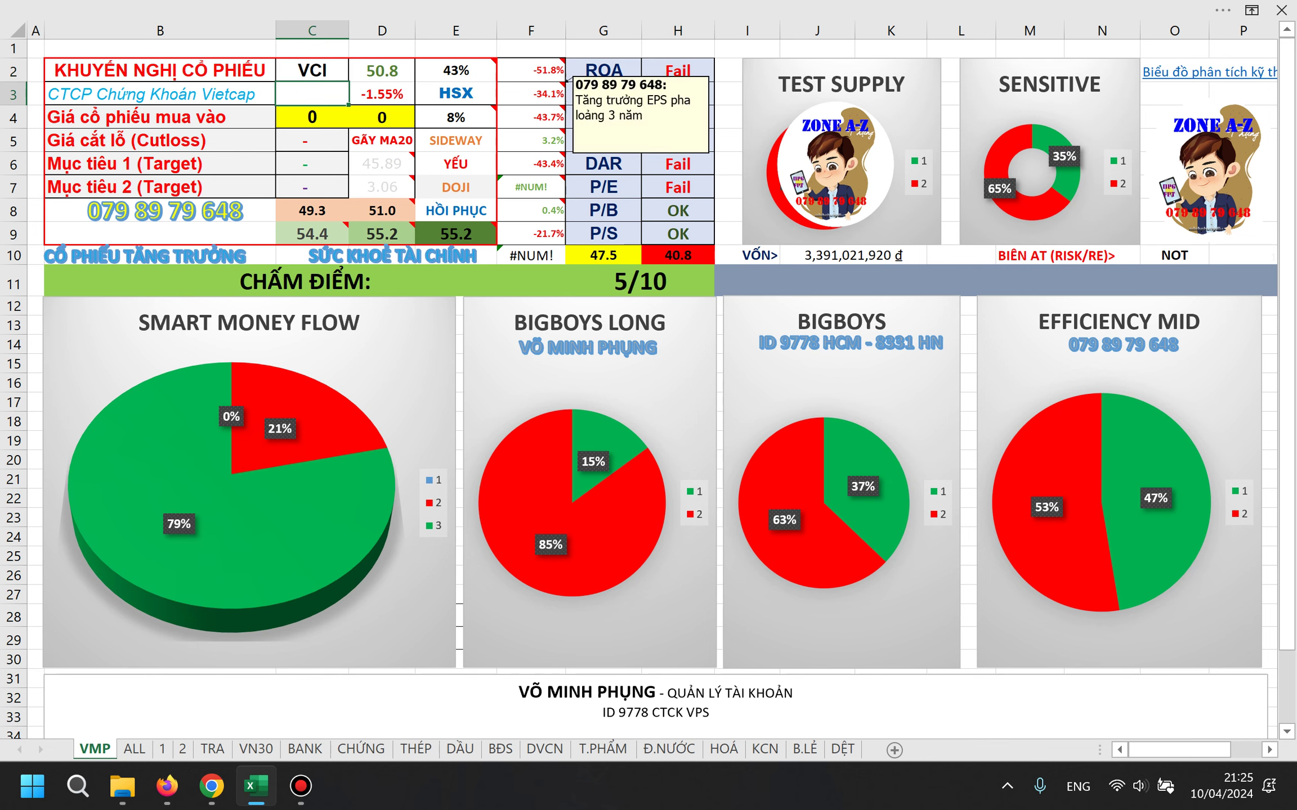
left_click(456, 49)
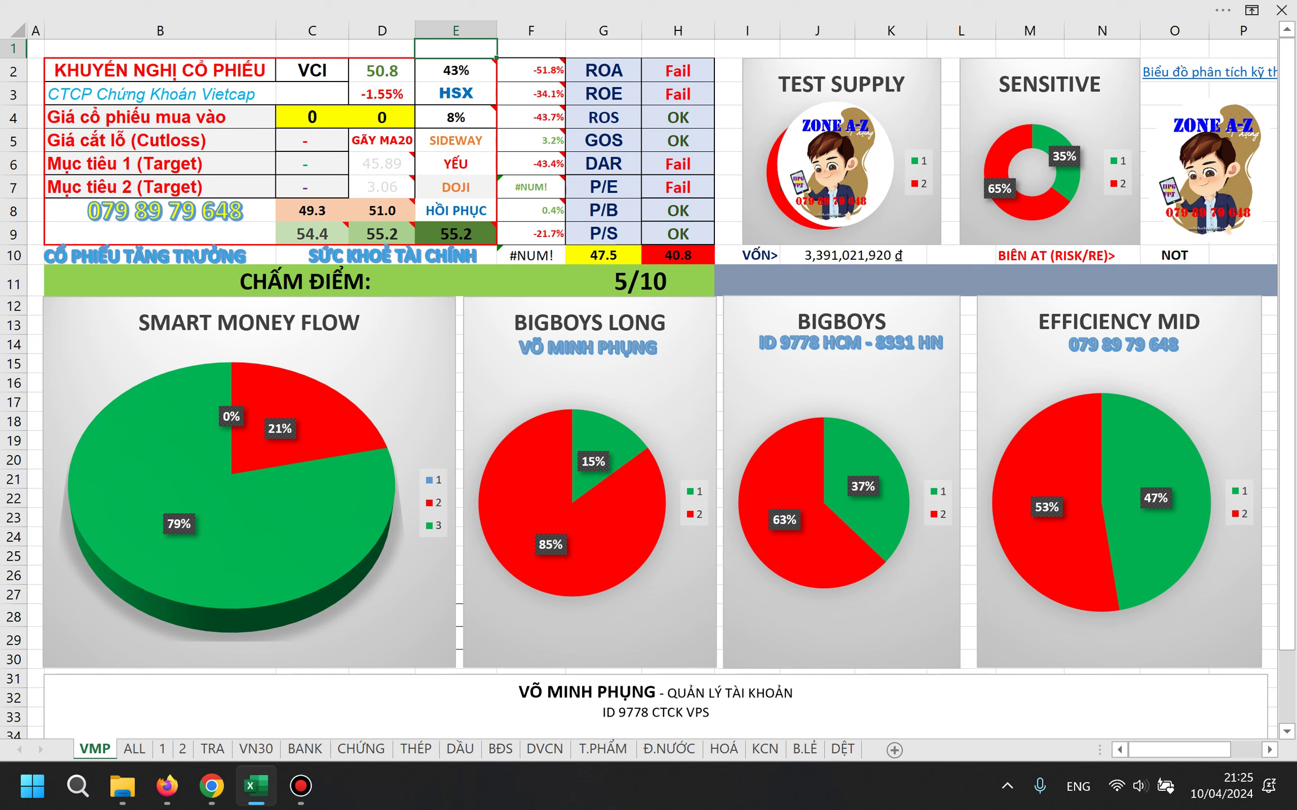
Put SHS back in C2 so the sheet scores it at 5/10.
left_click(311, 71)
type("SHS")
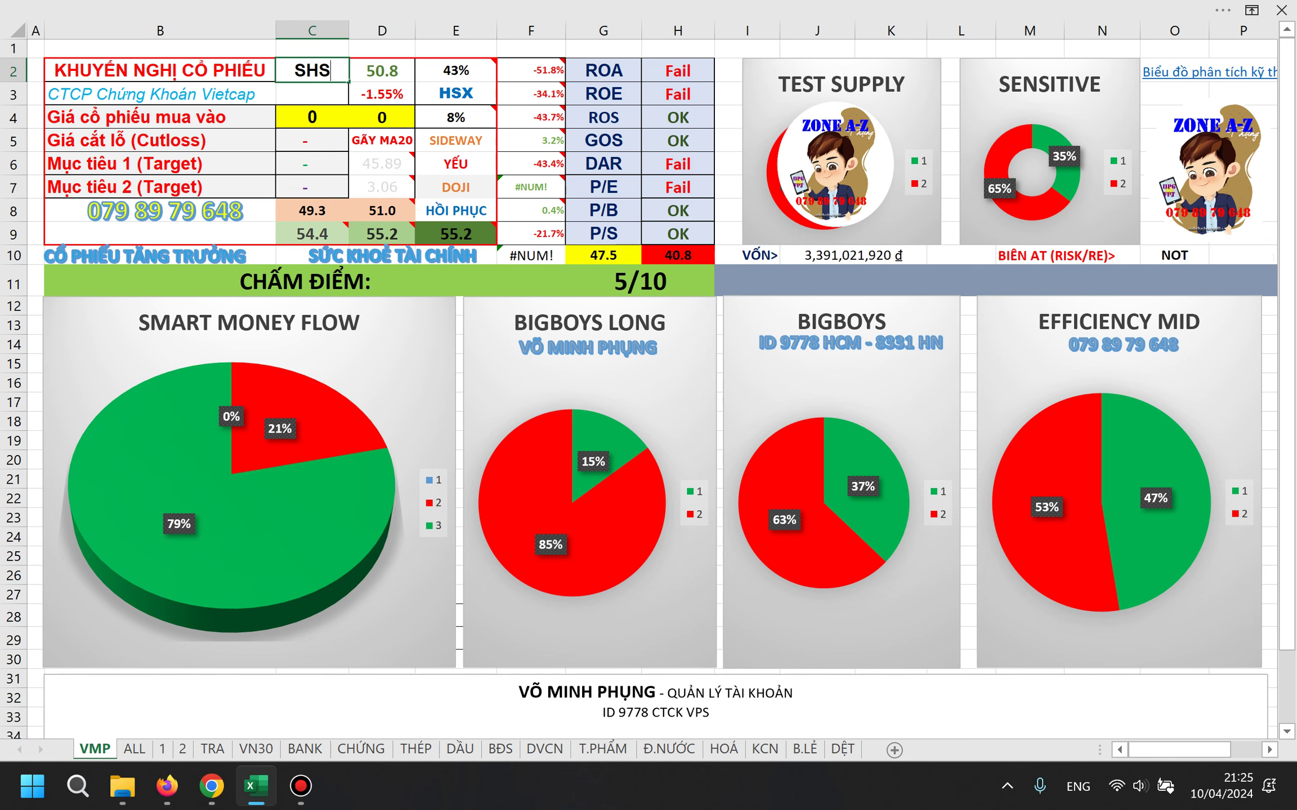
key("Return")
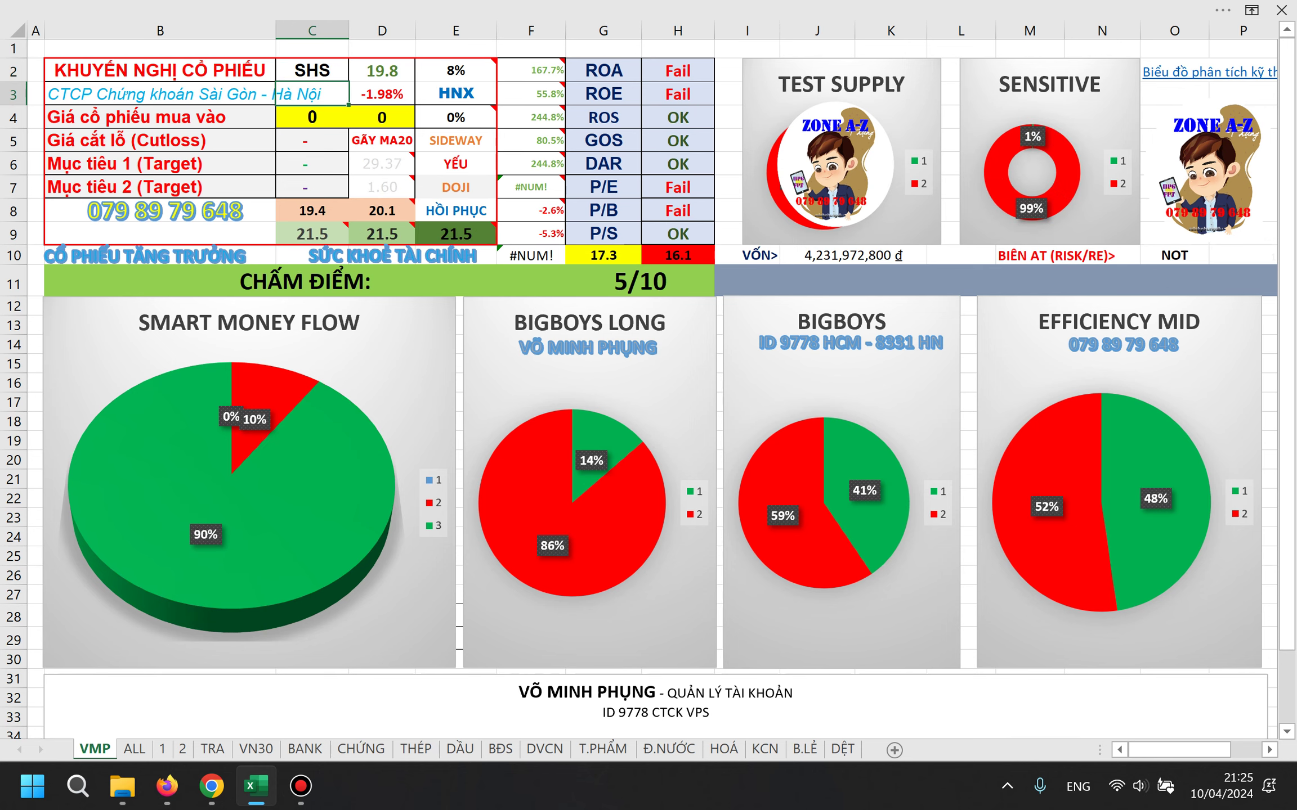
key("alt+Tab")
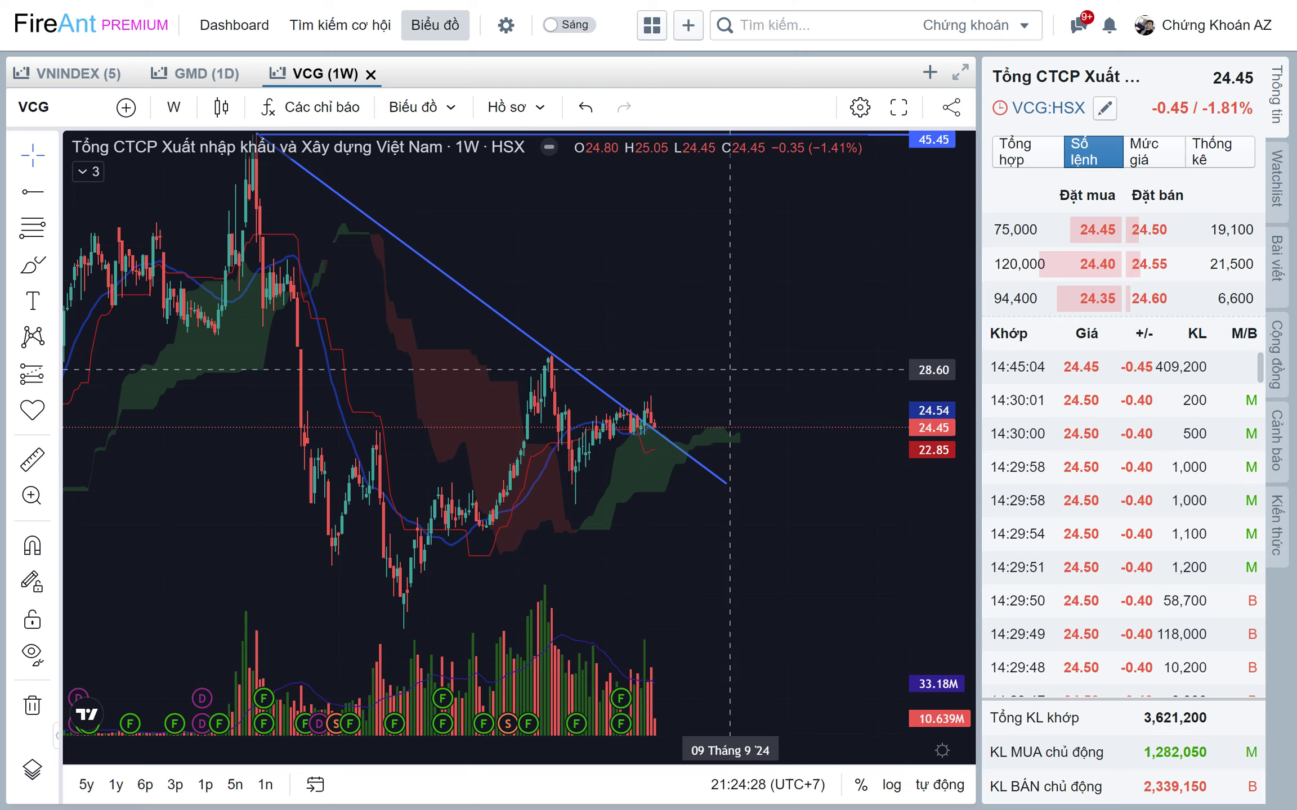
Load the SHS weekly chart and mark its recent breakout with a red V and dot.
type("SHS")
key("Return")
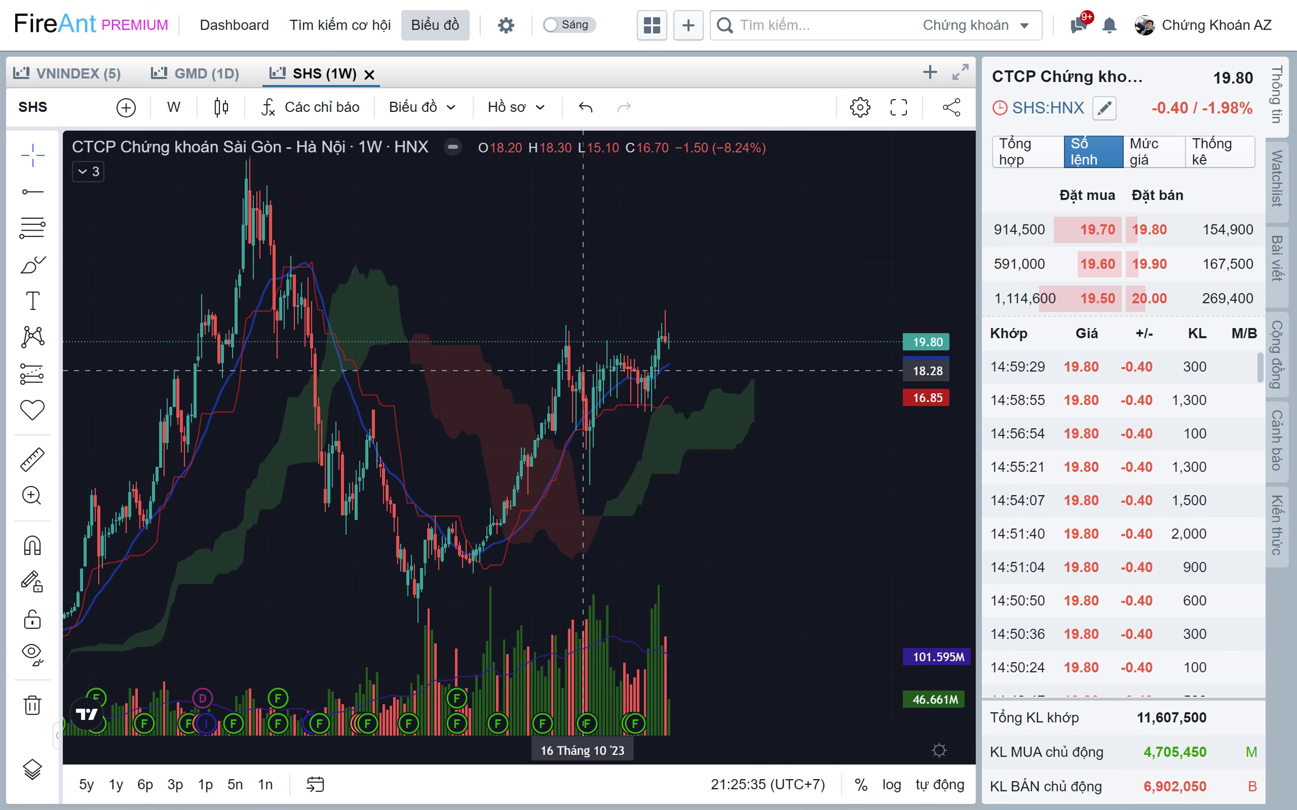
mouse_move(689, 313)
left_mouse_down()
mouse_move(664, 313)
mouse_move(652, 348)
mouse_move(690, 314)
left_mouse_up()
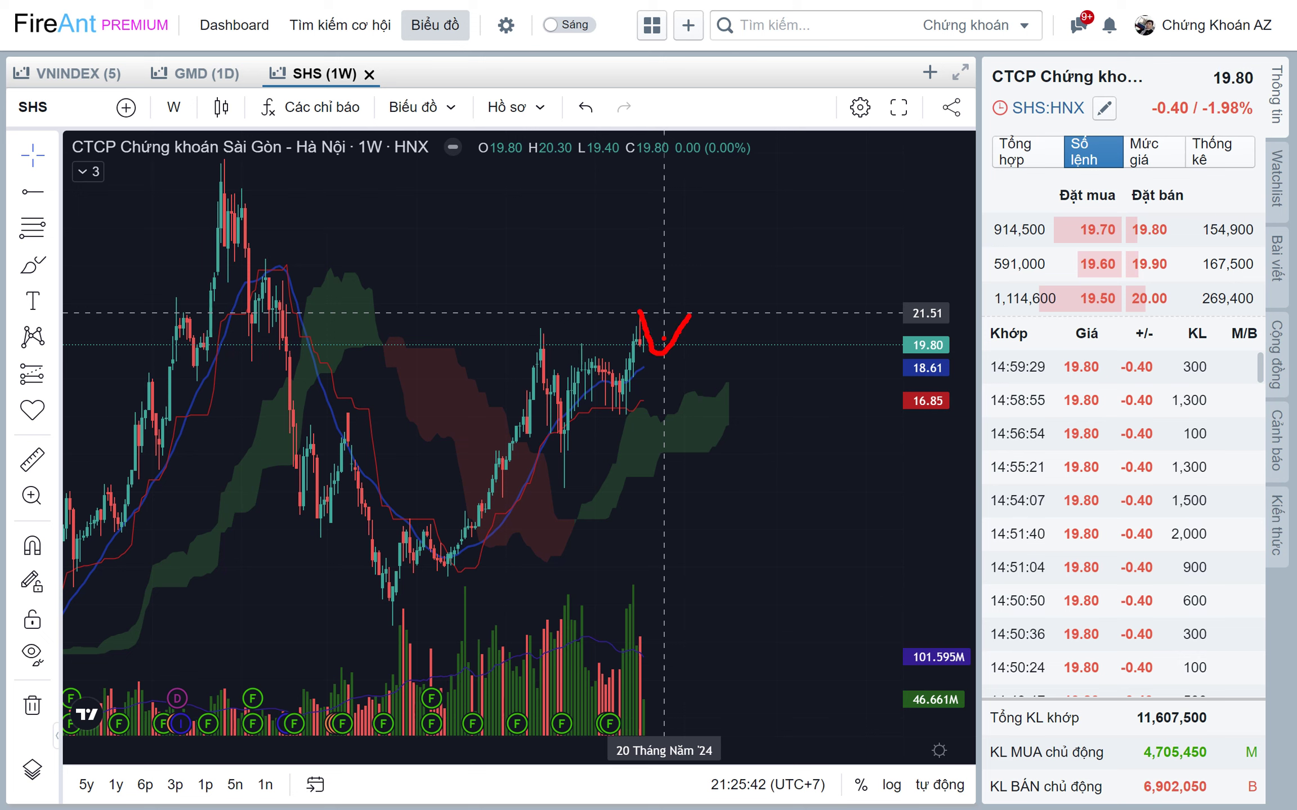
left_click(701, 309)
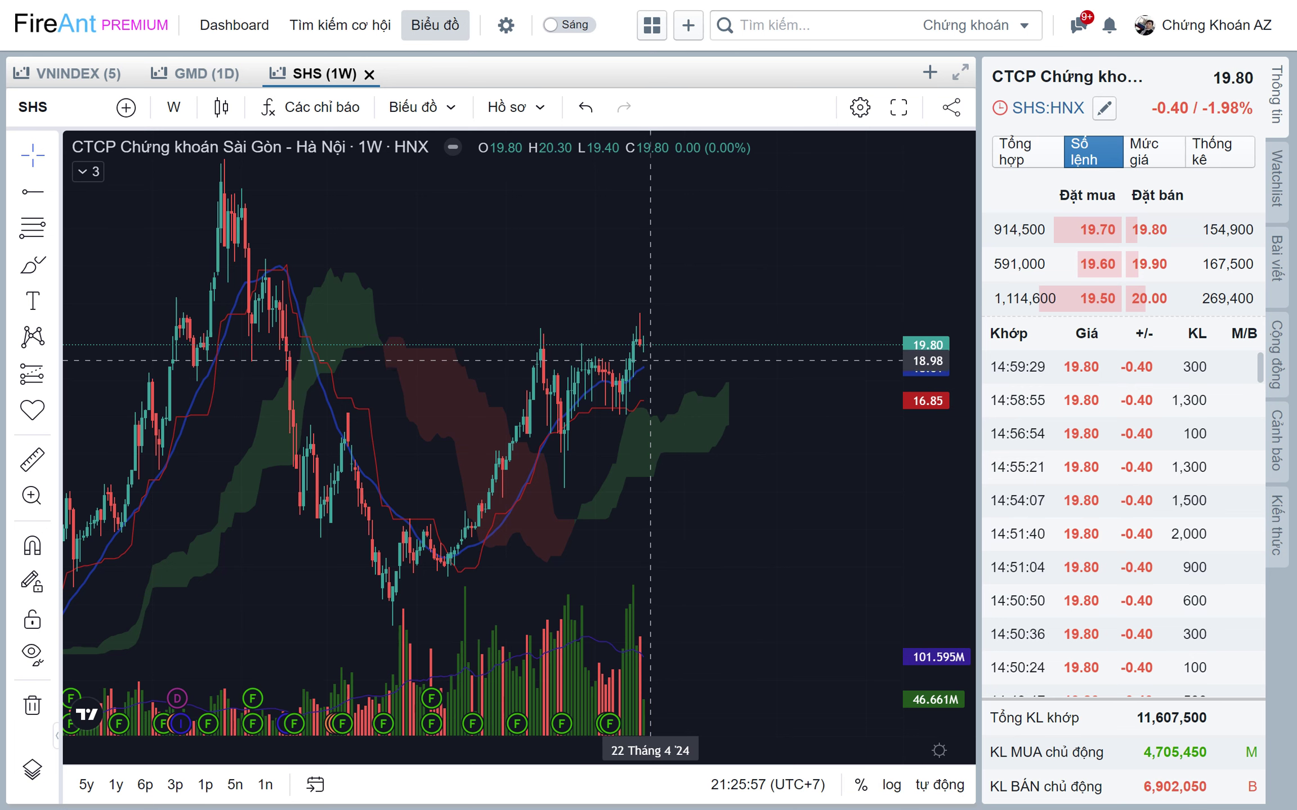
left_click_drag(681, 367, 668, 362)
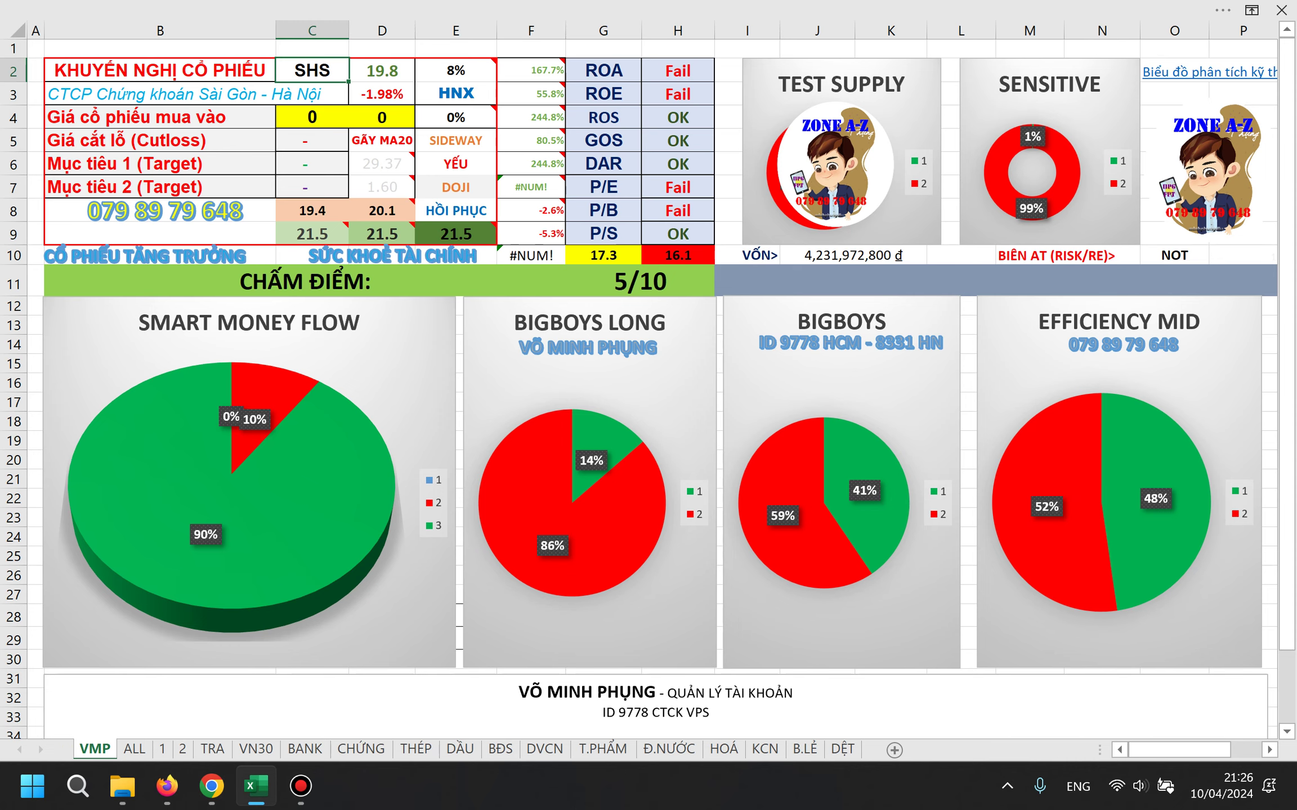
Score CMX in the sheet, which rates 0/10 at a price of 8.8.
type("CMX")
key("Return")
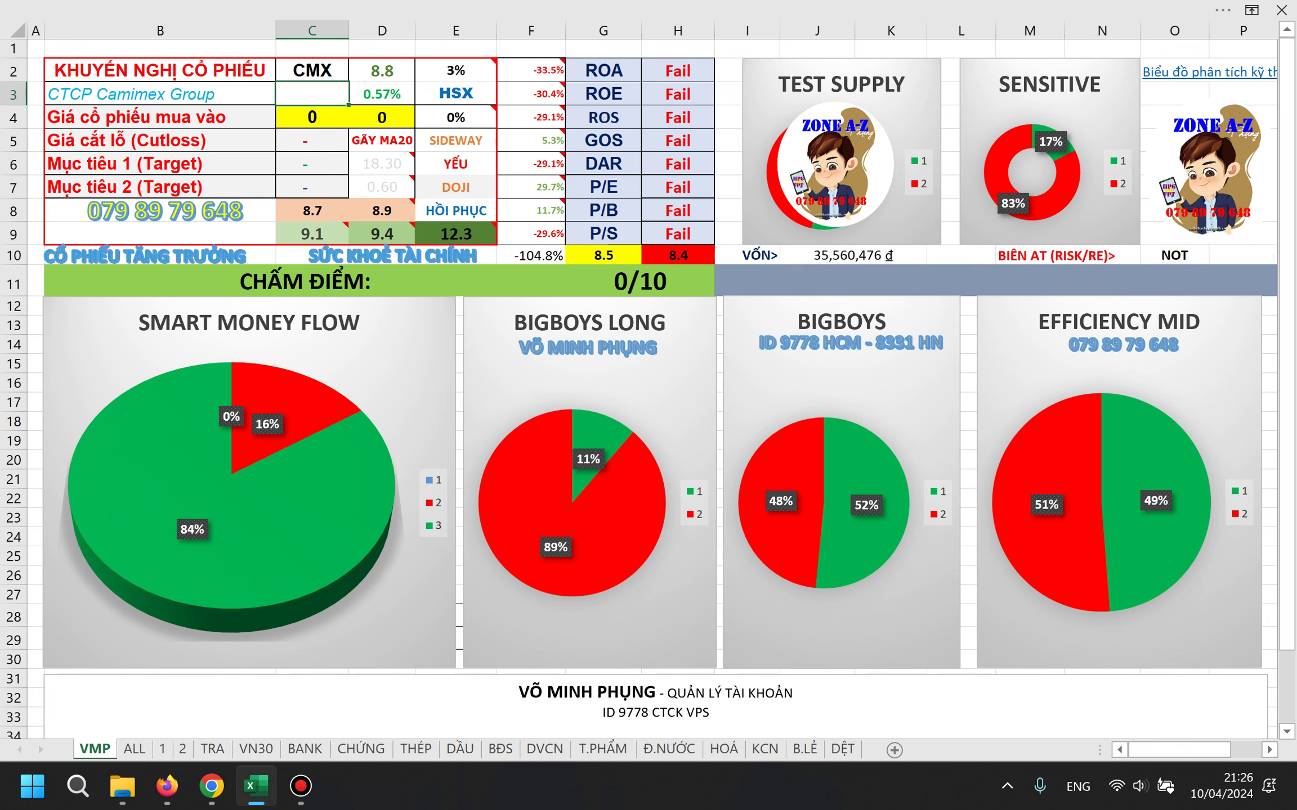
key("alt+Tab")
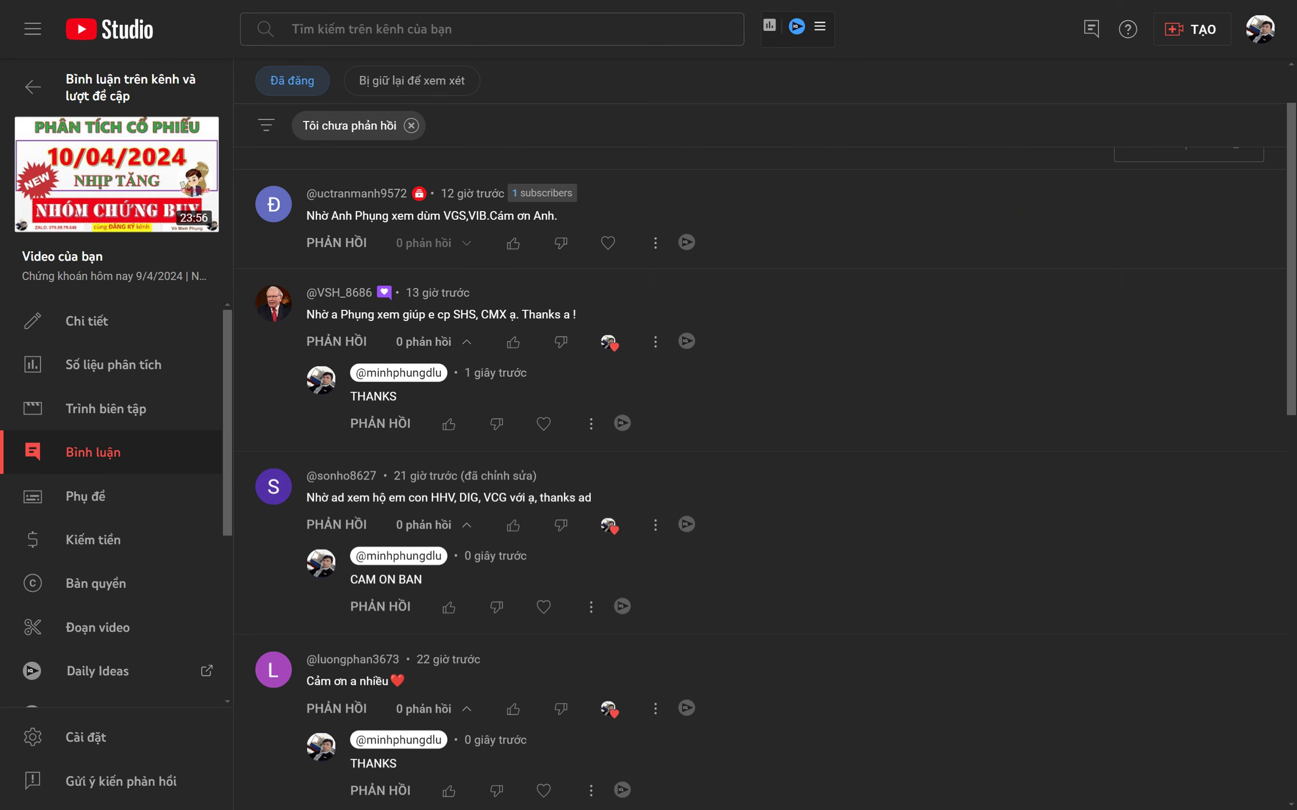
Load the CMX weekly chart and zoom out to bring the 2022 peak into view.
key("alt+Tab")
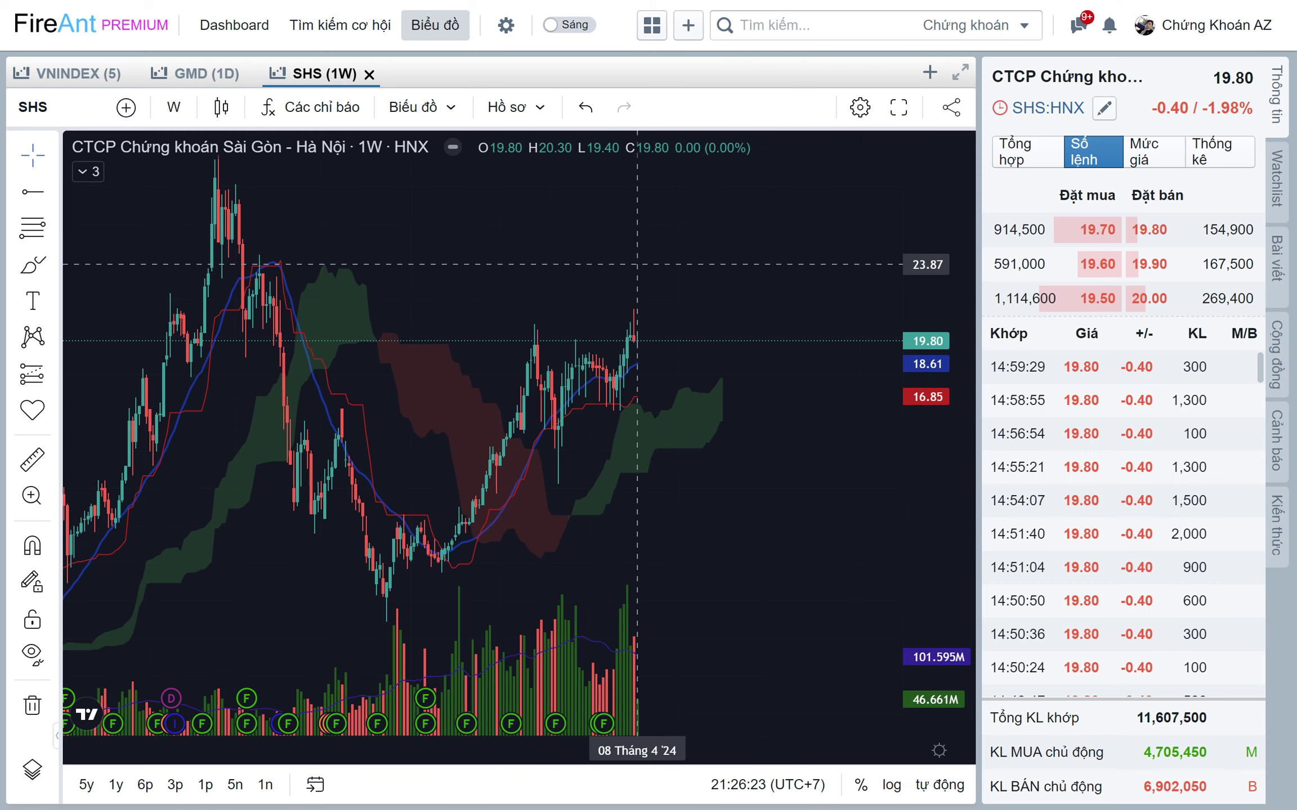
type("CMX")
key("Return")
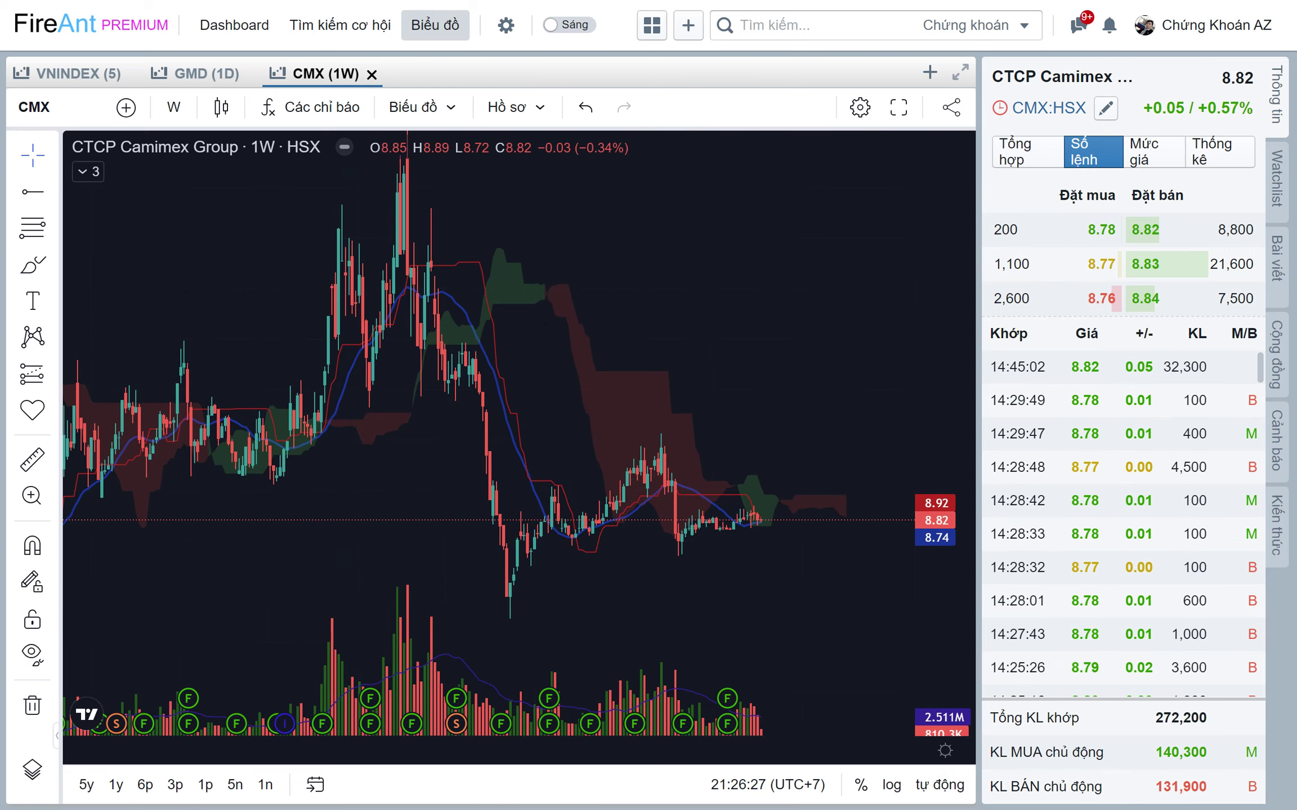
left_click_drag(722, 342, 761, 311)
scroll(761, 310, "down", 3)
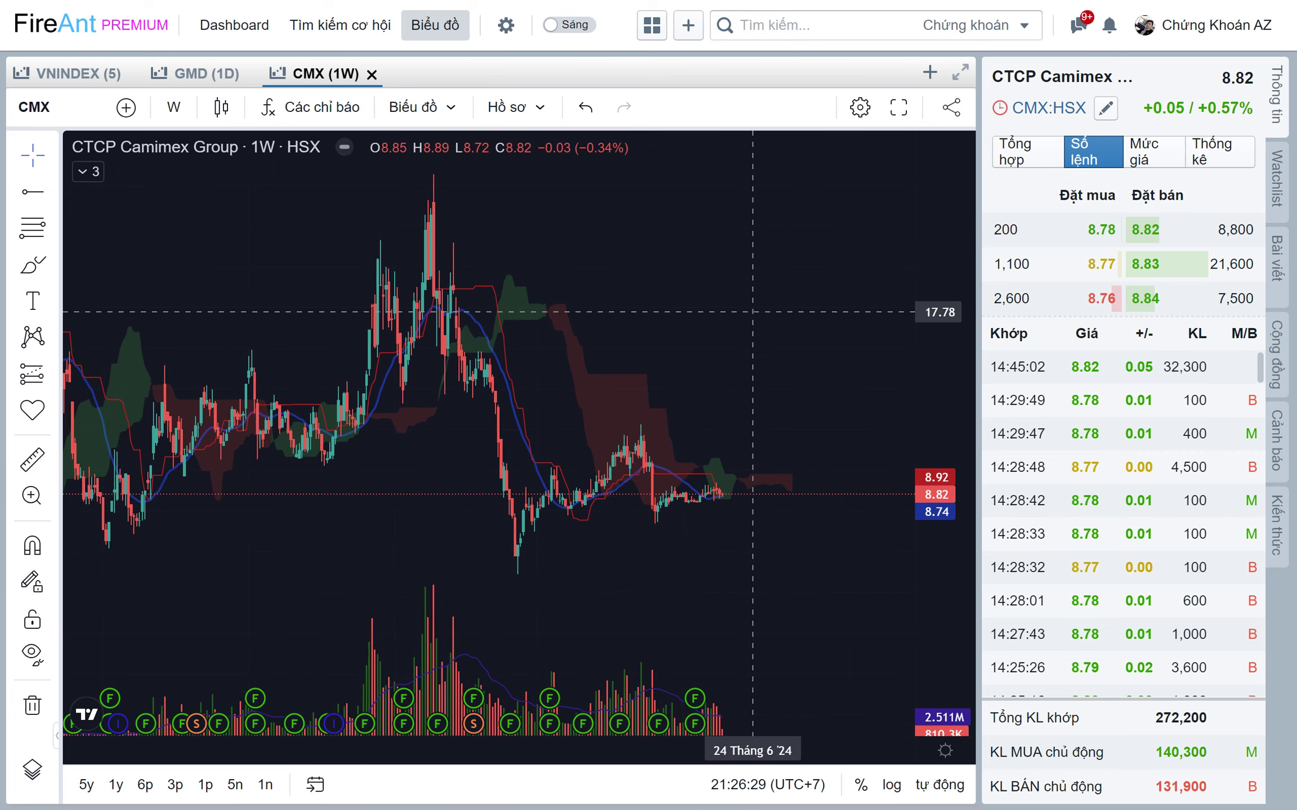
scroll(732, 509, "down", 2)
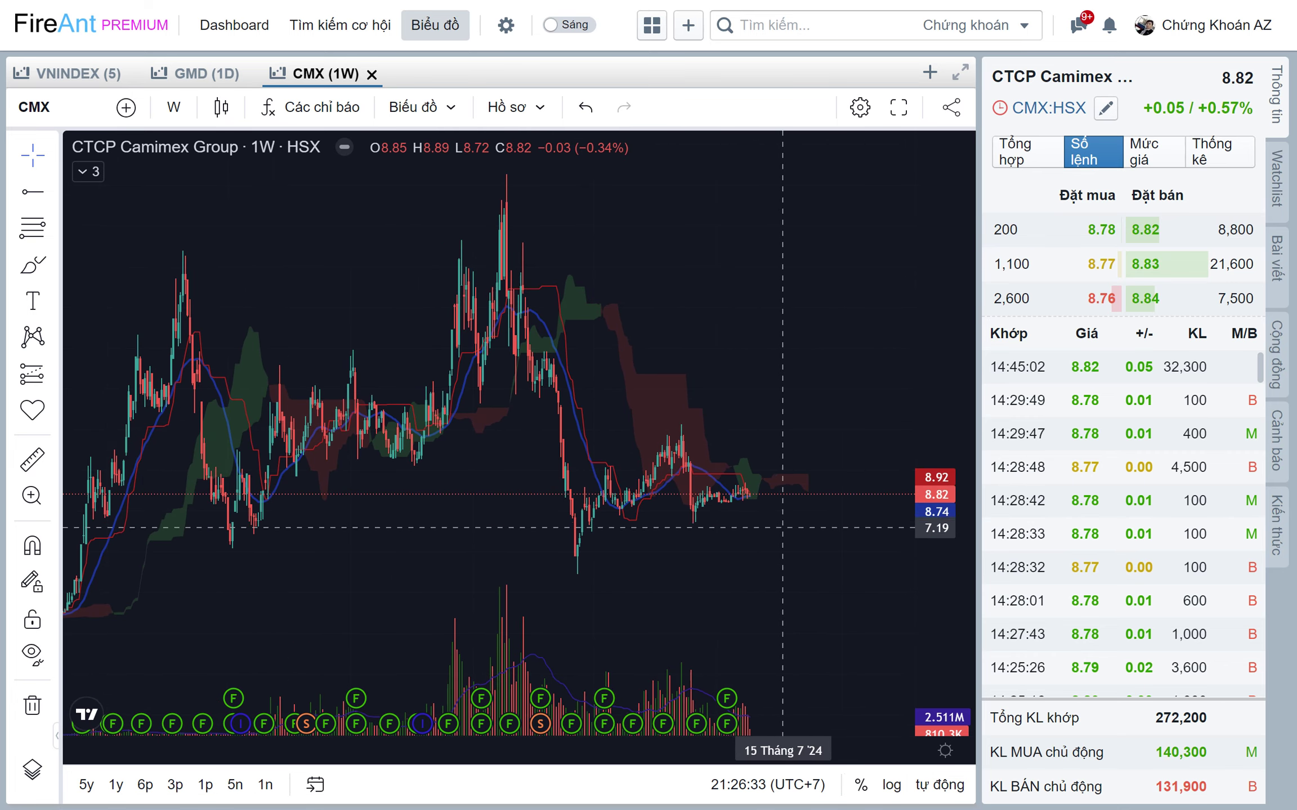
left_click_drag(785, 532, 710, 532)
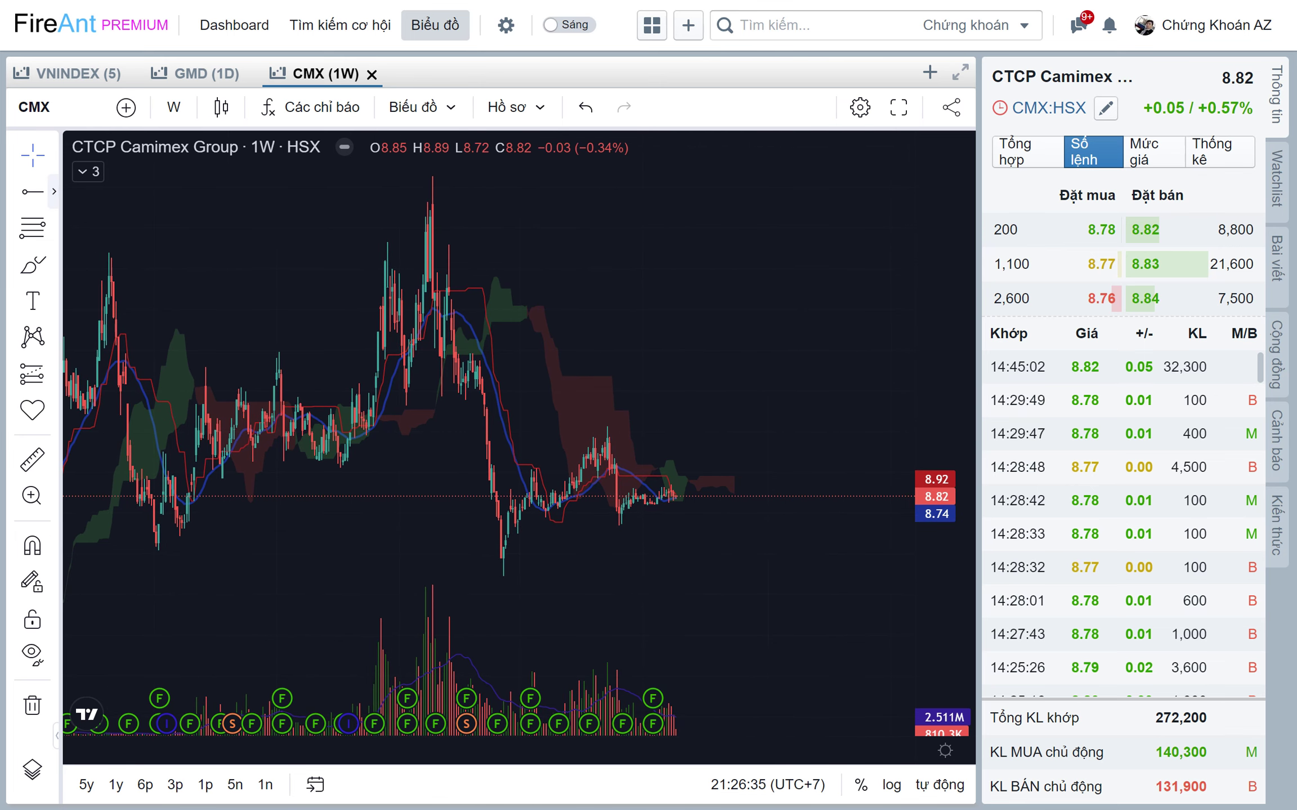
Draw a falling trend line from the April 2022 peak to the latest candles.
left_click(54, 191)
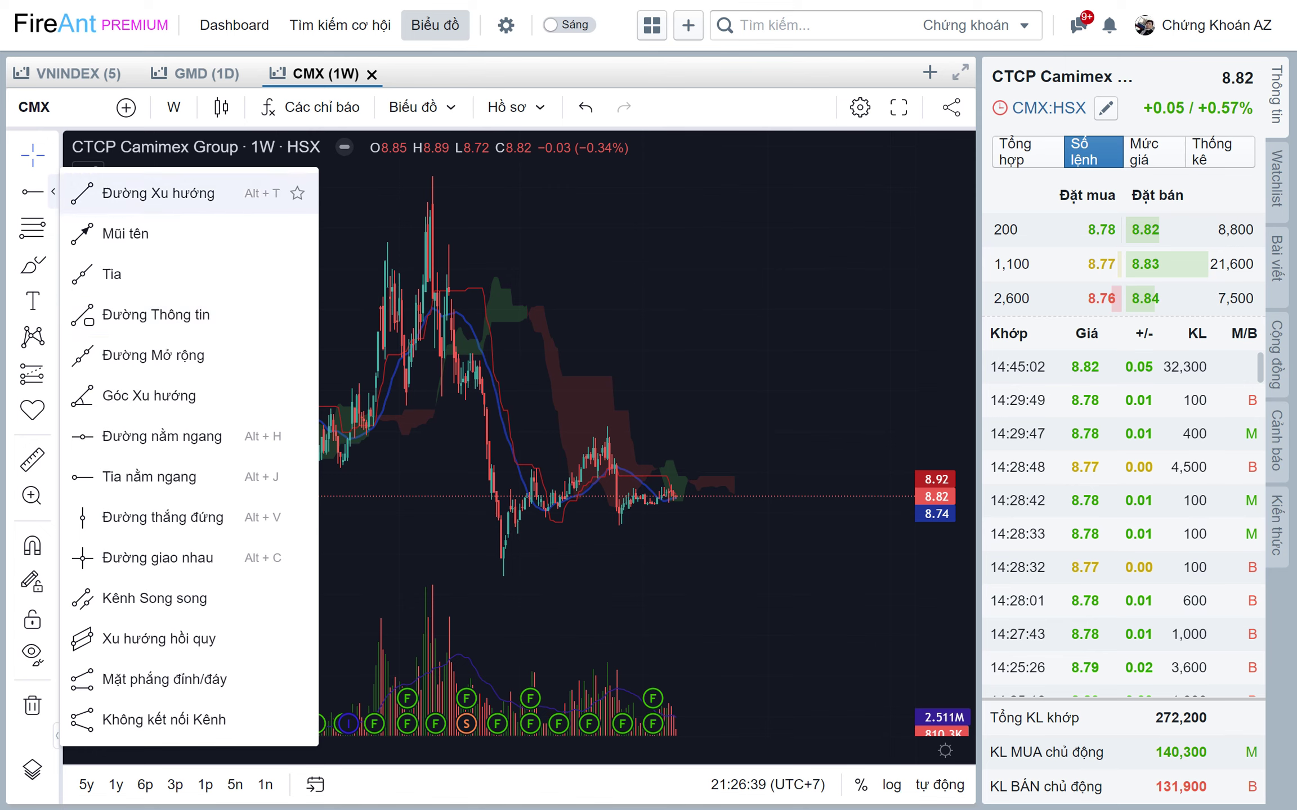
left_click(146, 193)
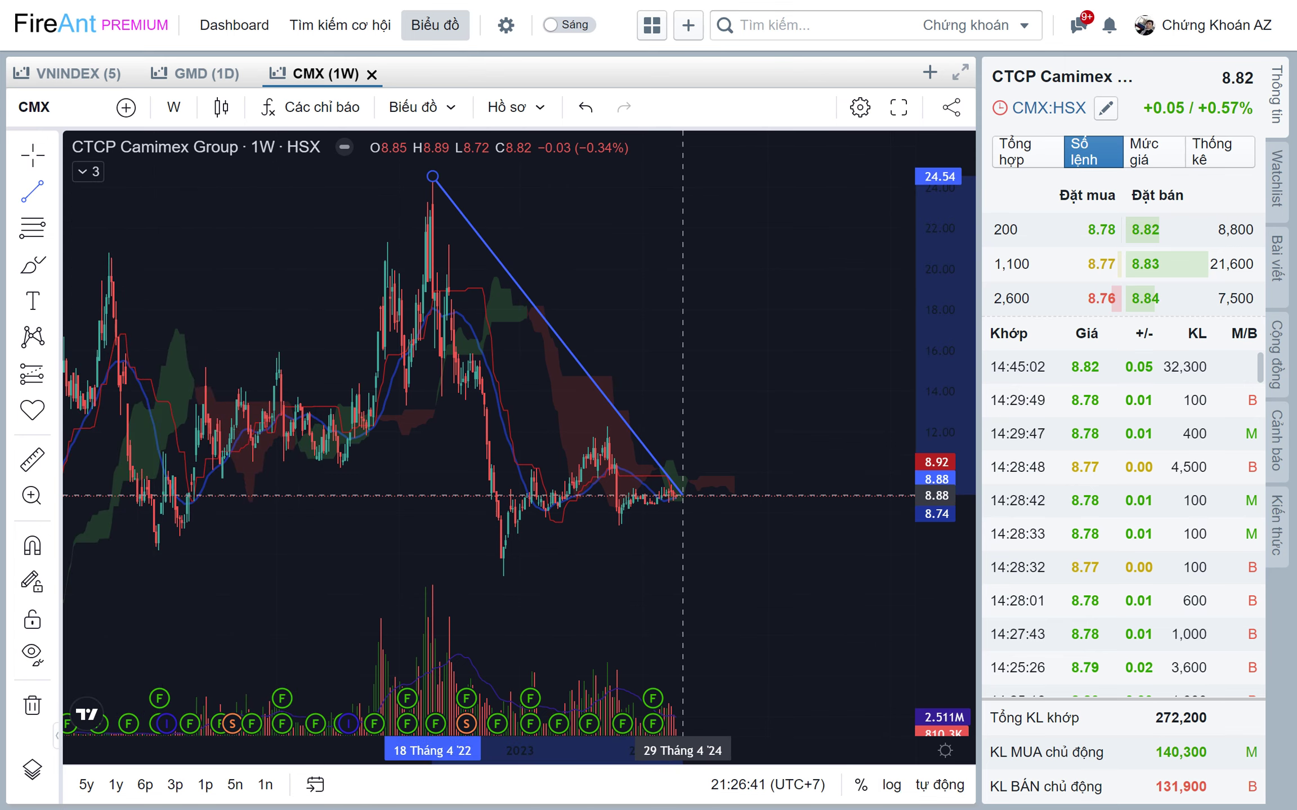
left_click(678, 494)
left_click_drag(706, 533, 736, 513)
scroll(736, 514, "down", 2)
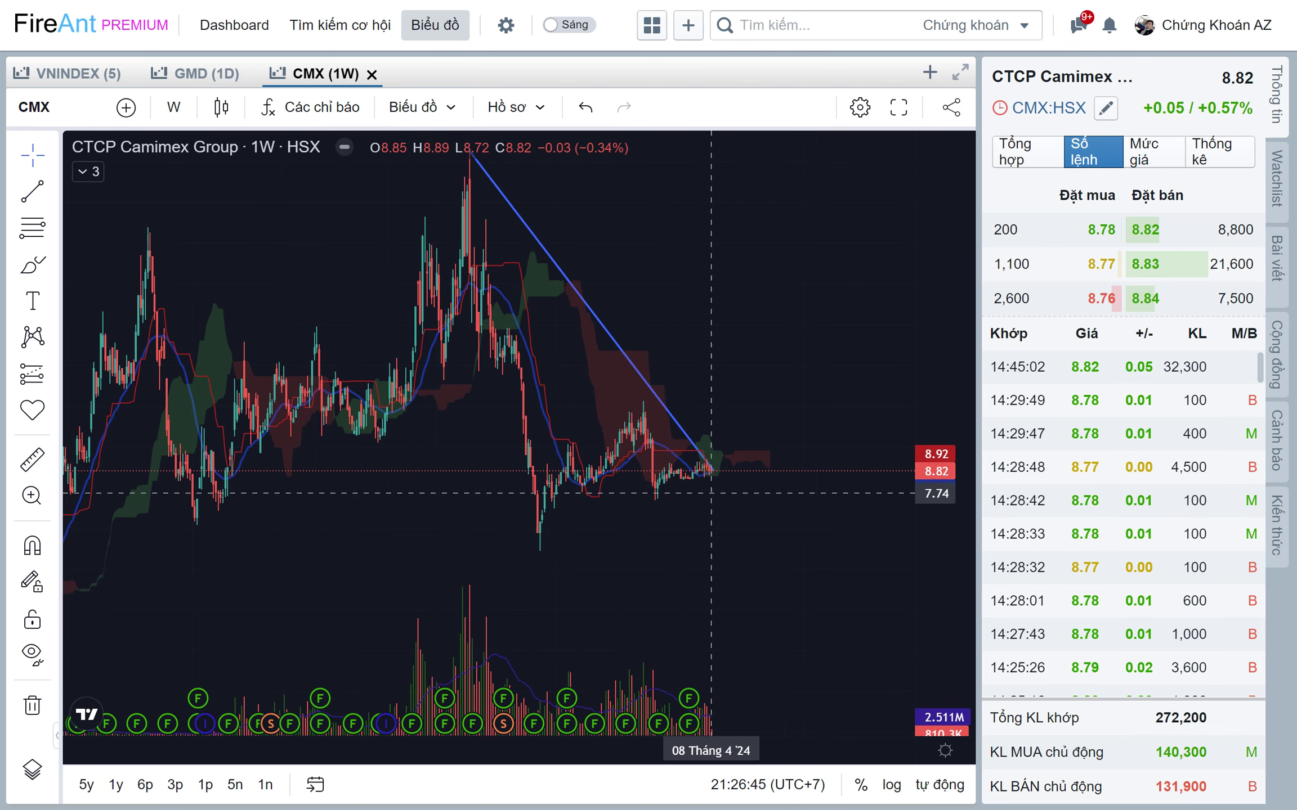
scroll(675, 512, "up", 2)
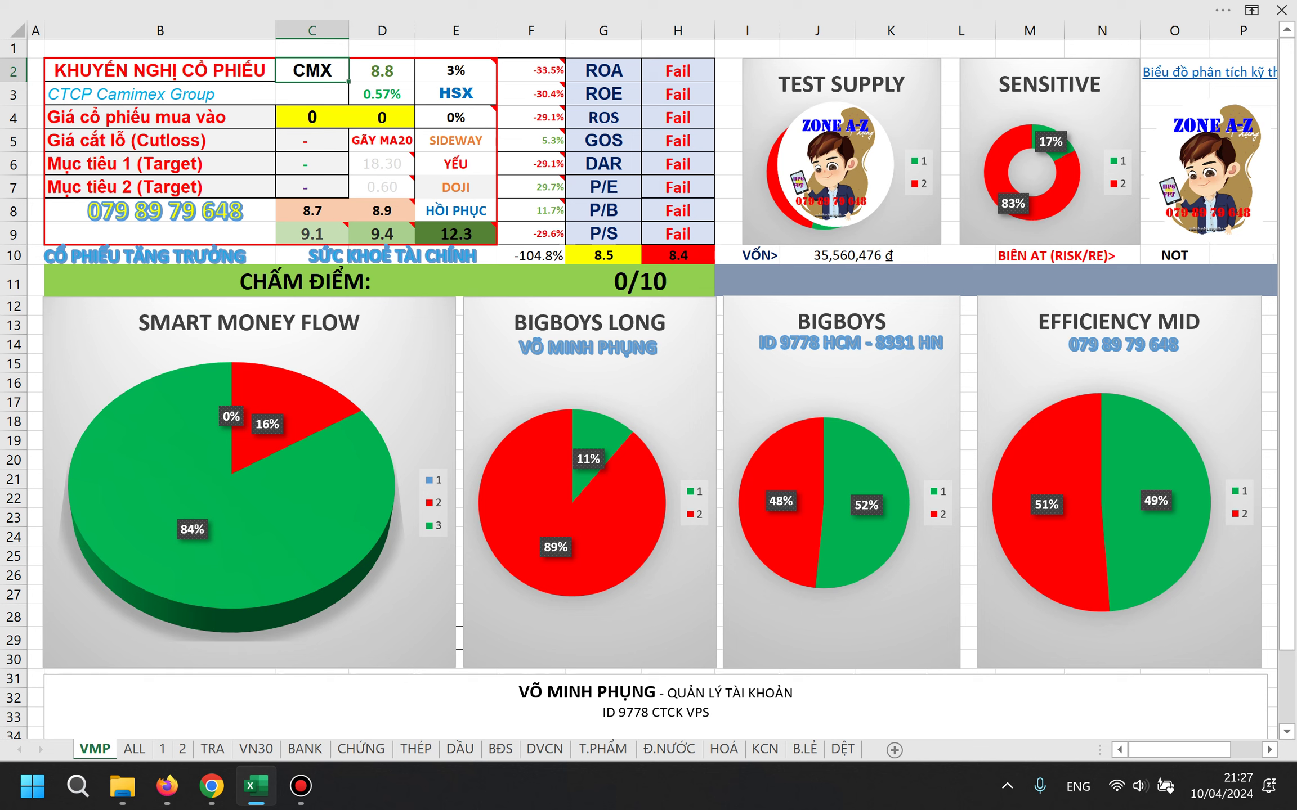
Score SHP in the sheet, which rates 10/10 at a price of 33.3.
type("SHP")
key("Return")
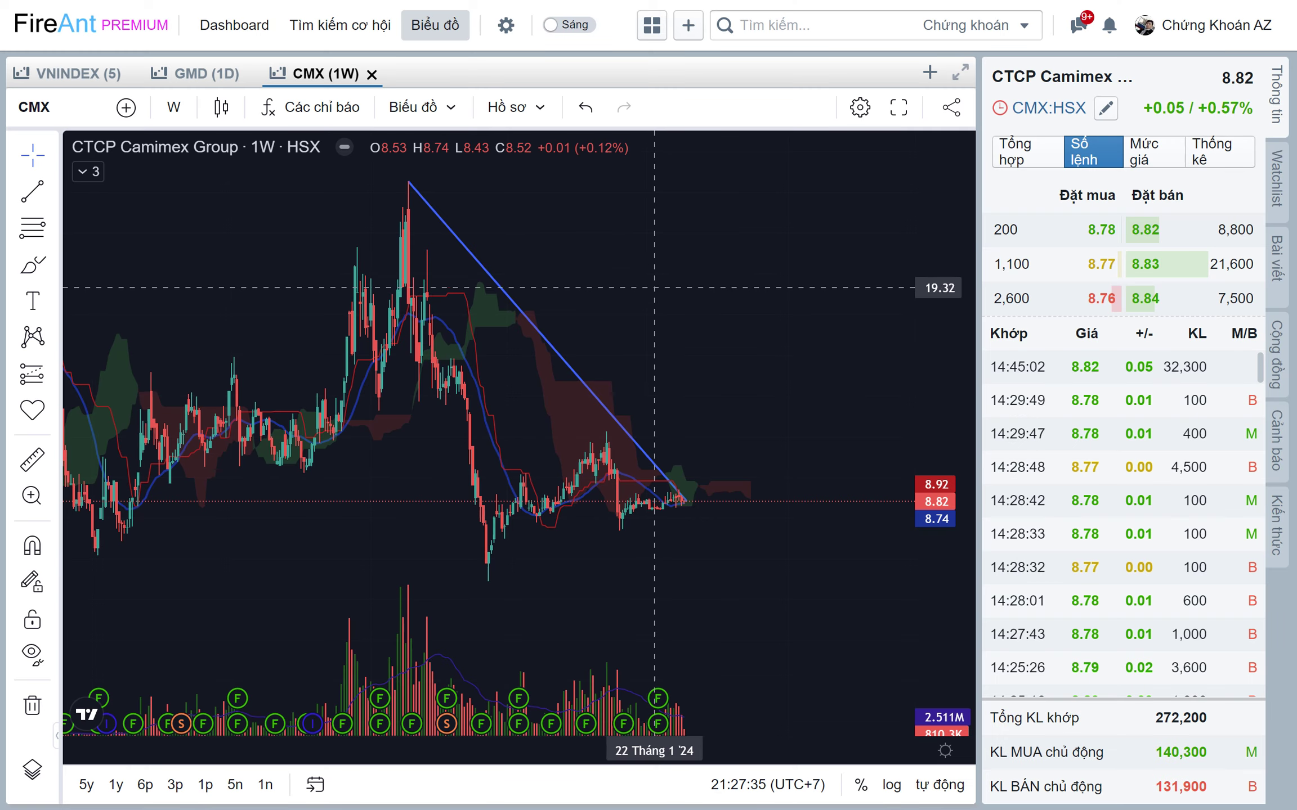
Load the SHP weekly chart and measure its rise since February 2012, about 1623%.
type("SHP")
key("Return")
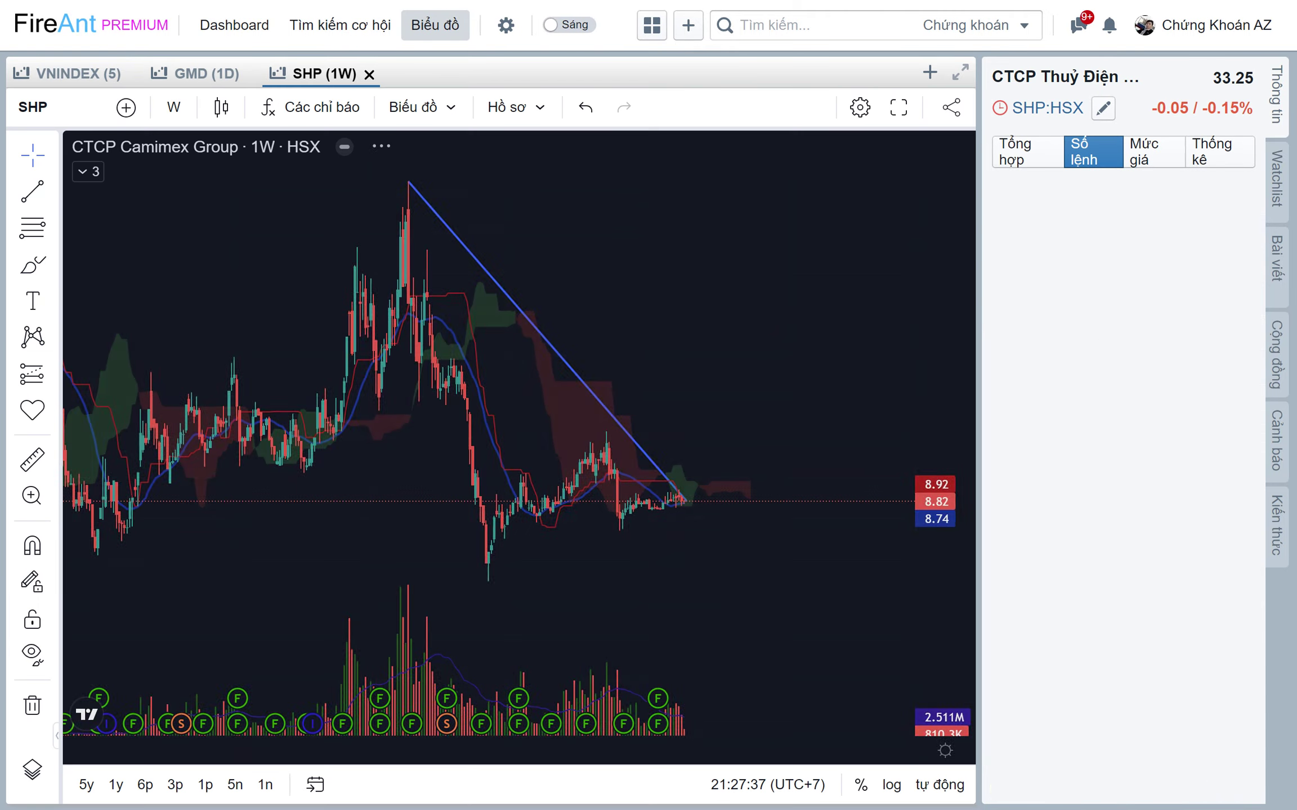
scroll(742, 451, "down", 3)
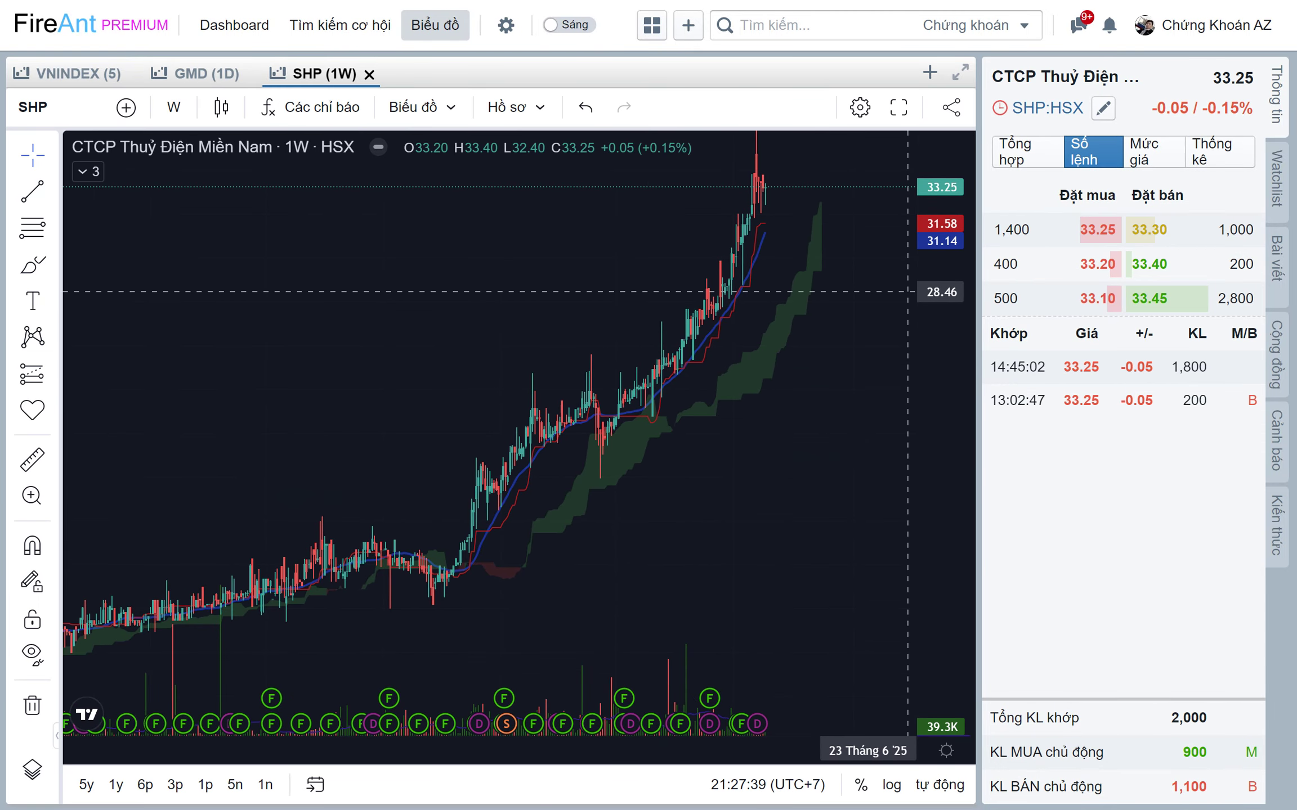
scroll(756, 480, "down", 2)
scroll(755, 480, "down", 2)
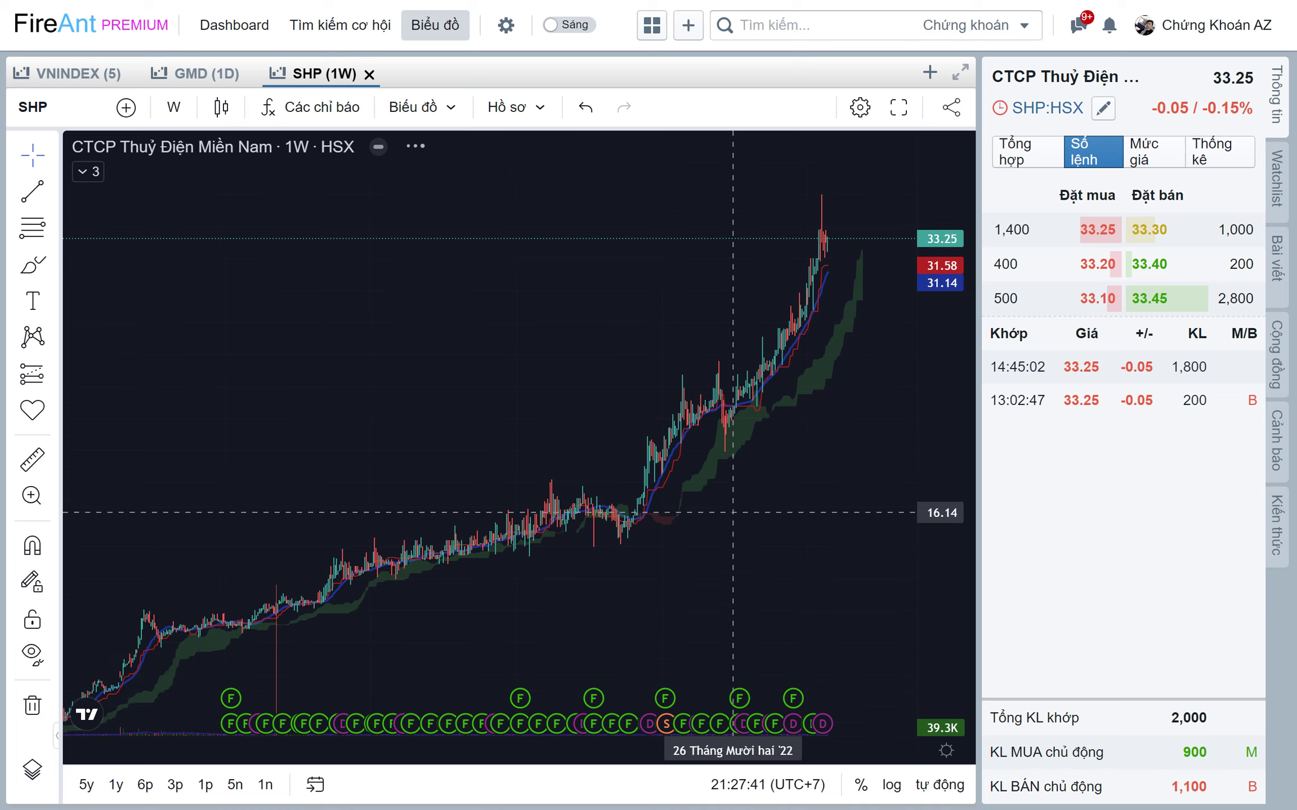
scroll(703, 509, "down", 2)
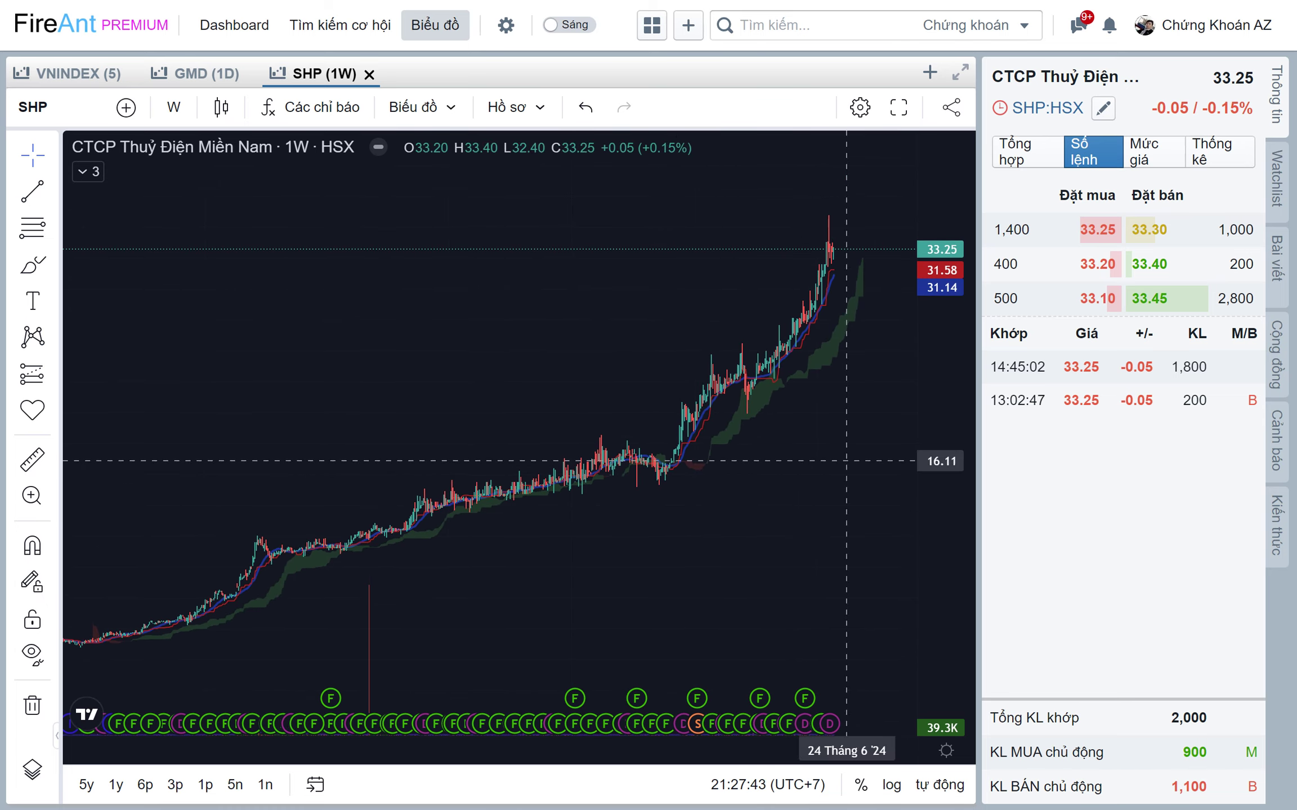
scroll(399, 576, "down", 2)
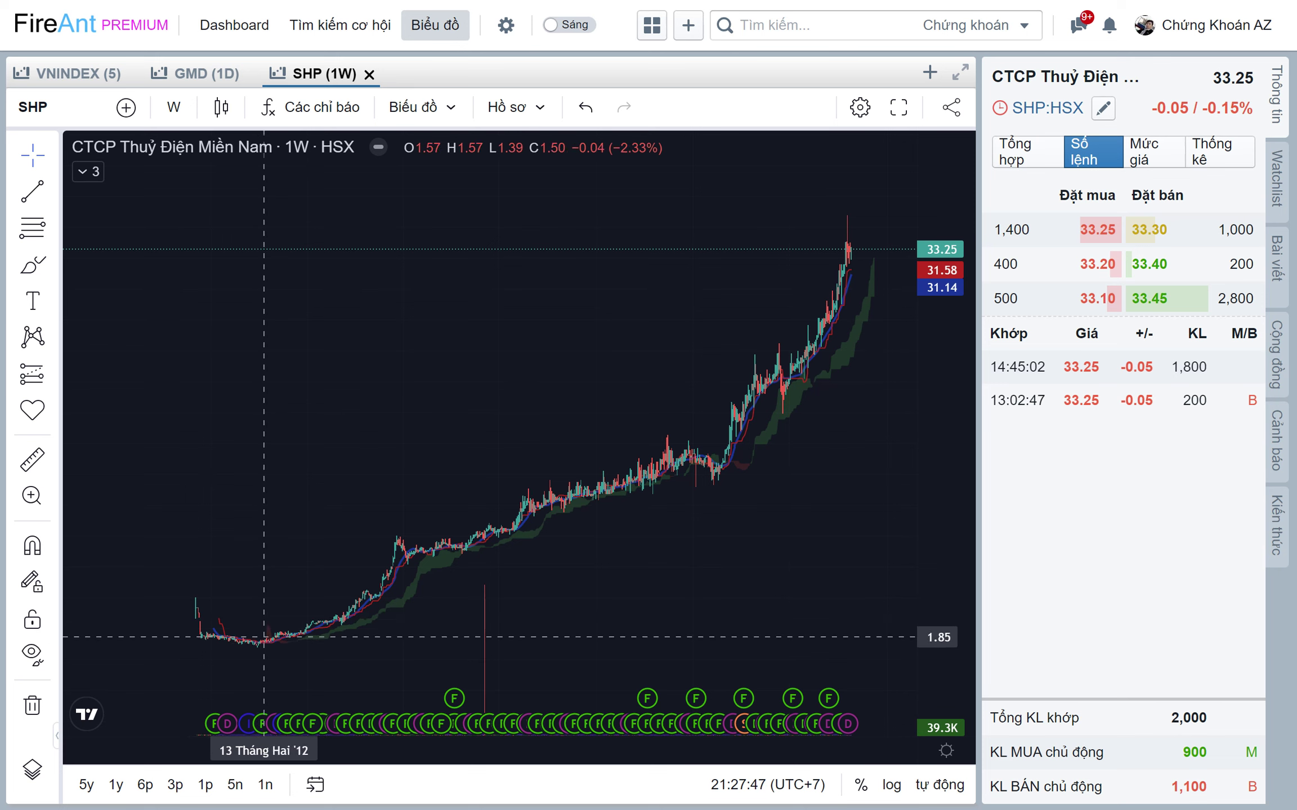
mouse_move(277, 642)
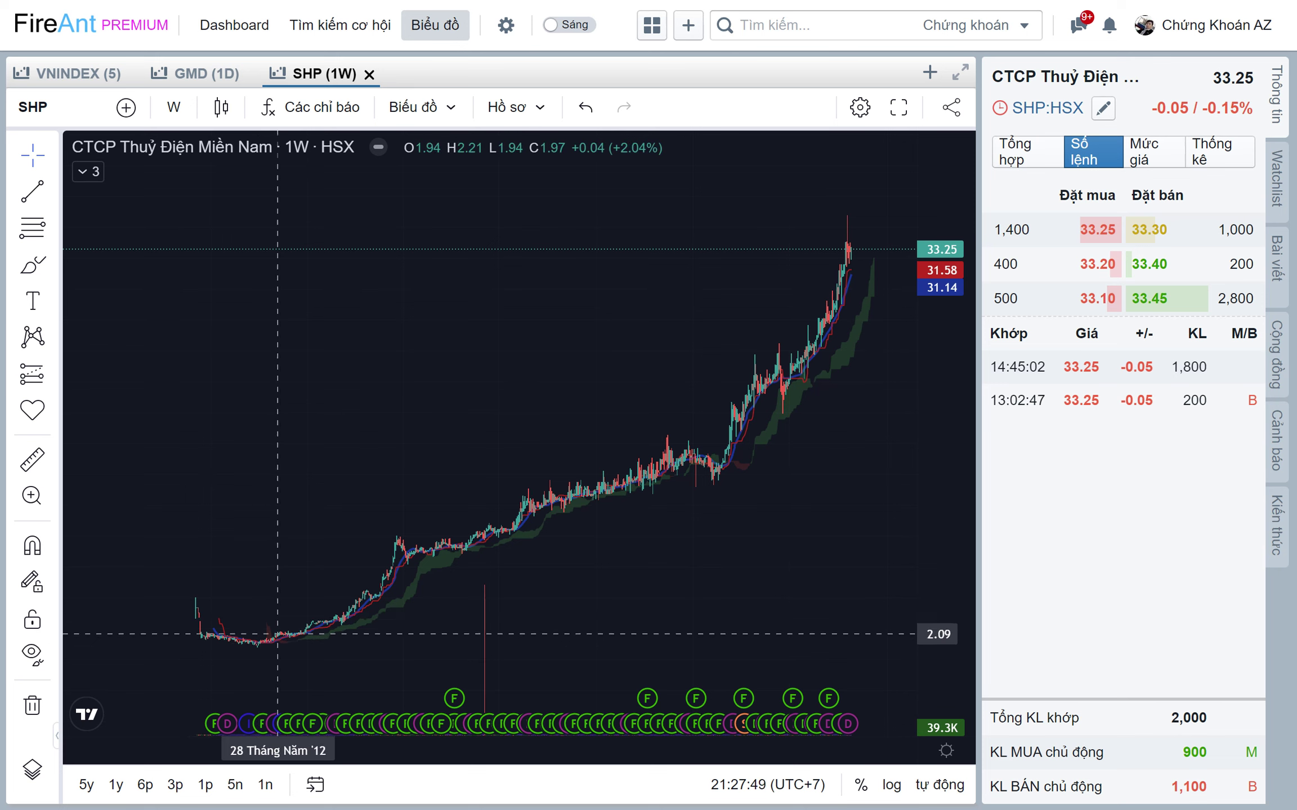
left_click(263, 635, "shift")
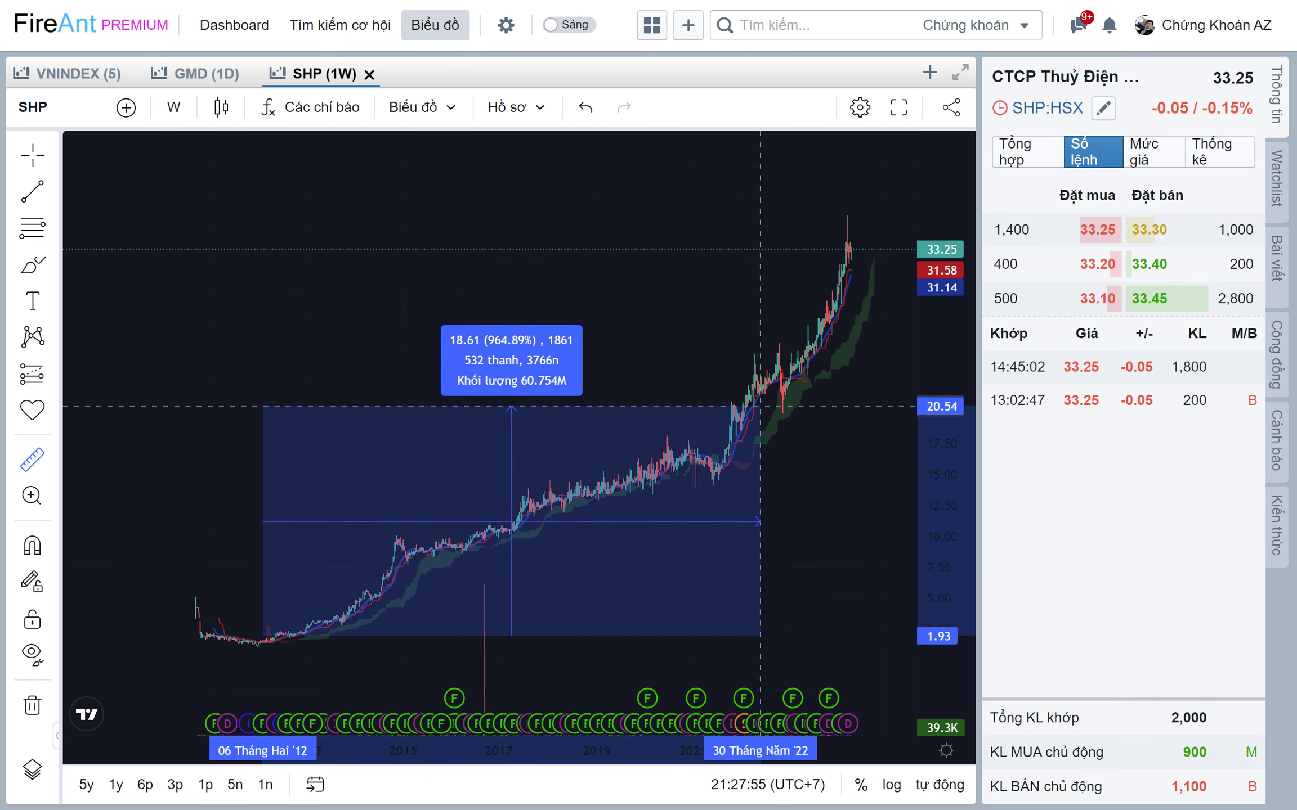
left_click(851, 249)
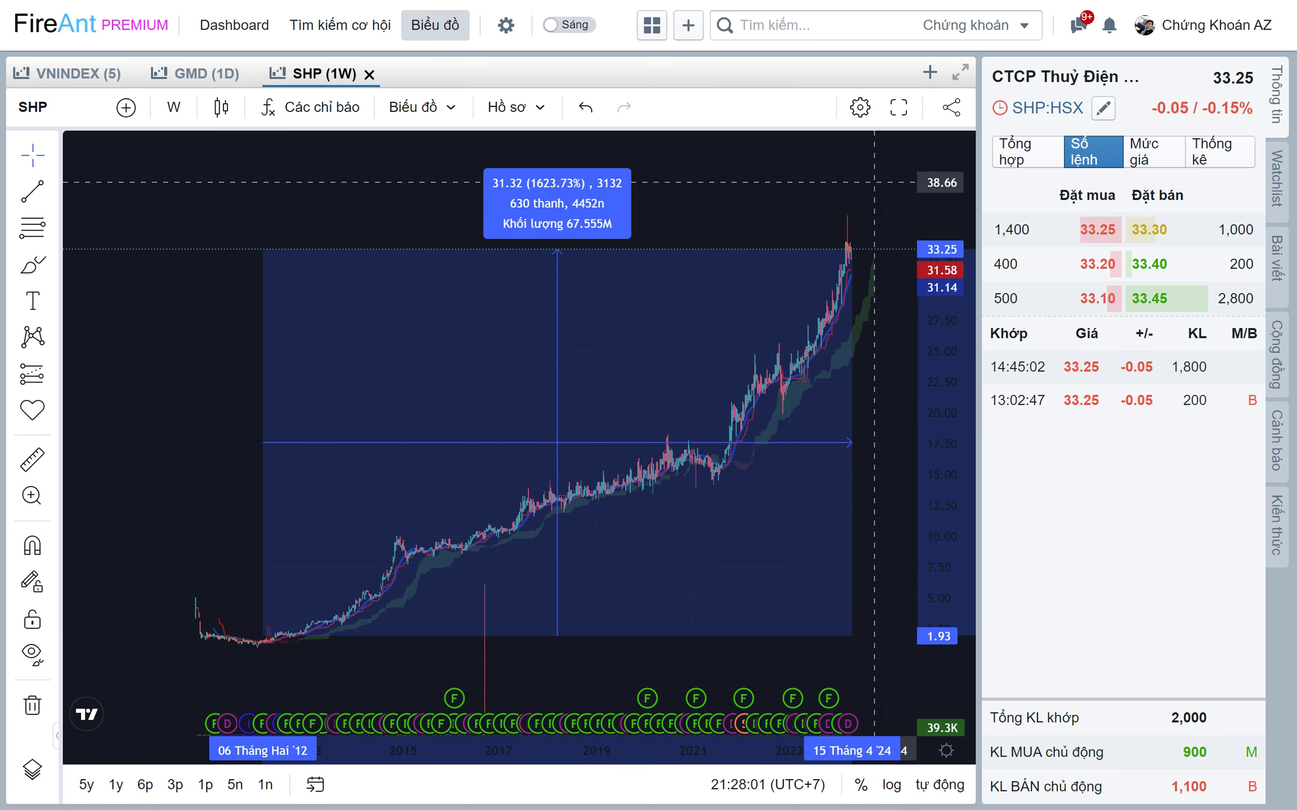
Pan the SHP weekly chart to review the latest and older bars.
left_click_drag(759, 444, 529, 467)
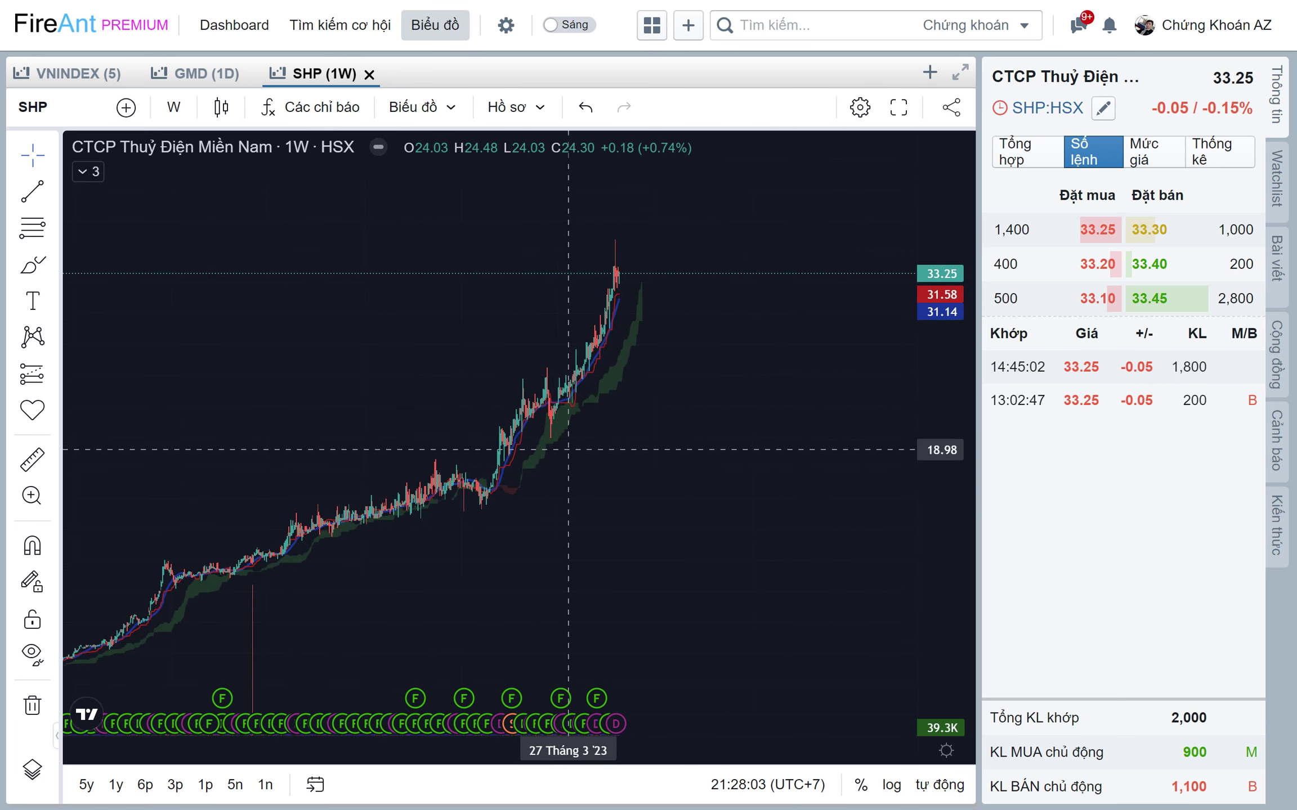
left_click_drag(618, 460, 668, 500)
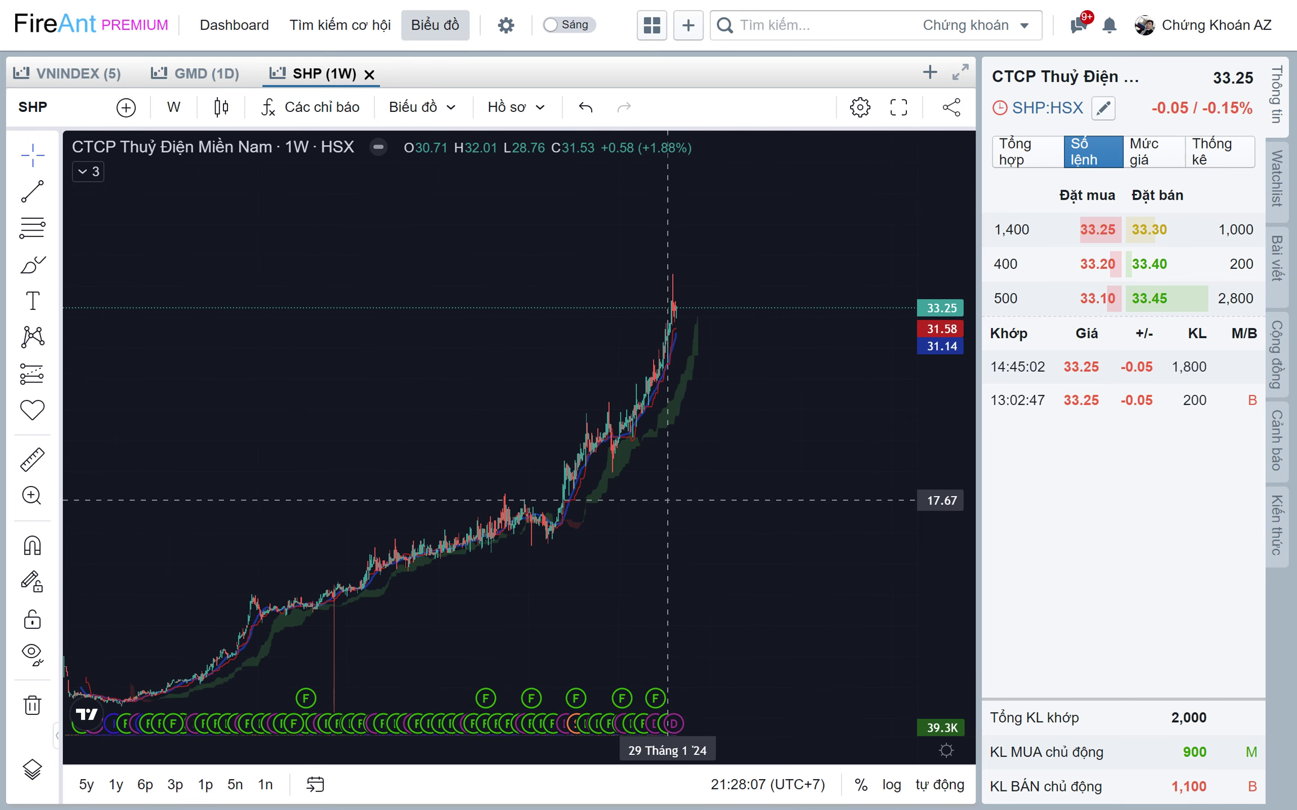
left_click_drag(475, 388, 437, 393)
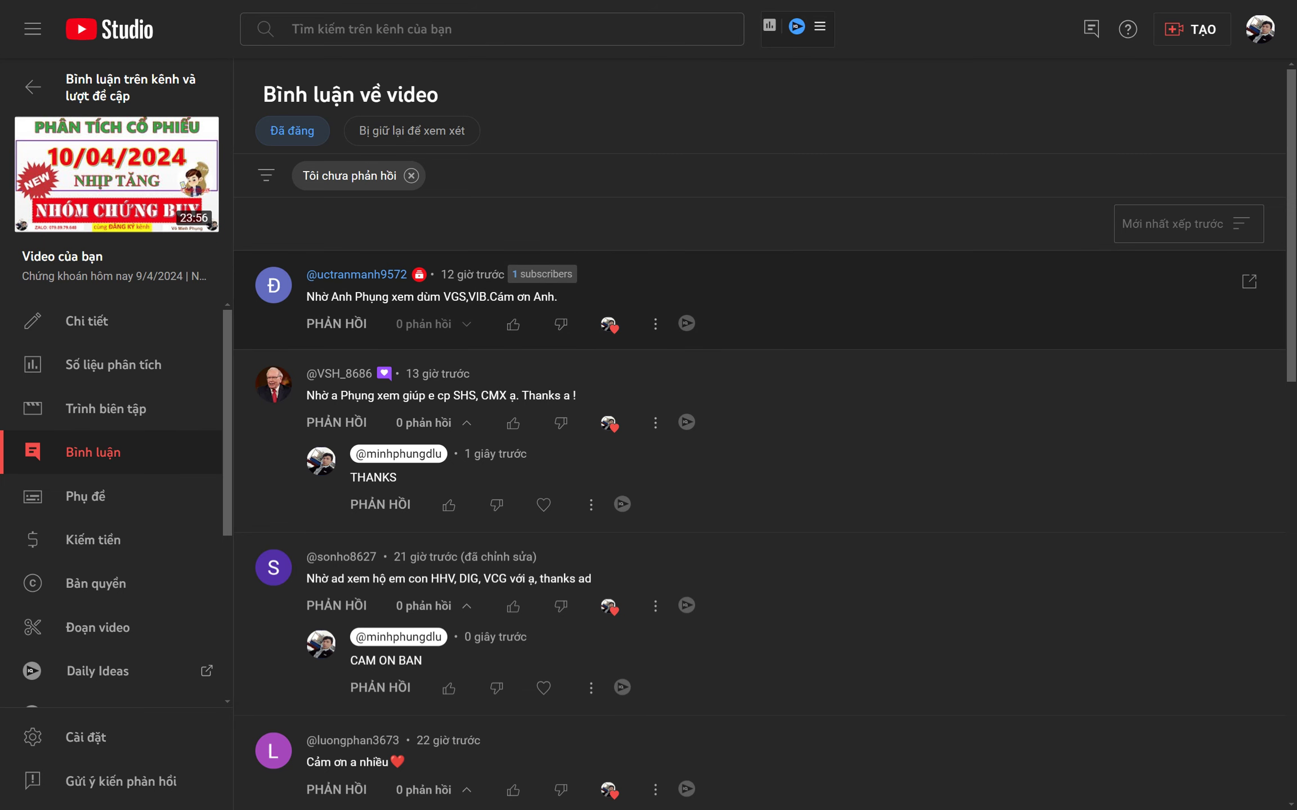
Reply THANKS to the comment requesting VGS and VIB.
left_click(336, 323)
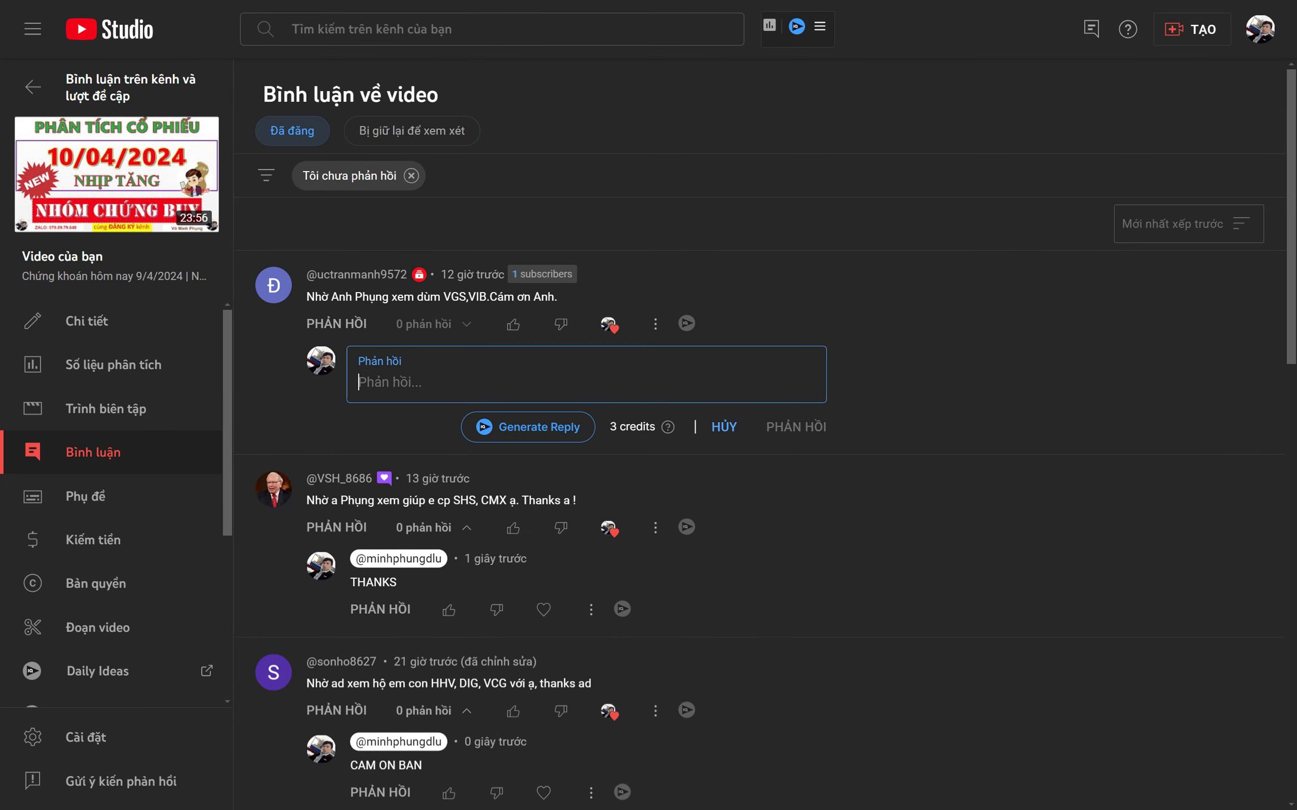
type("THANKS")
key("Return")
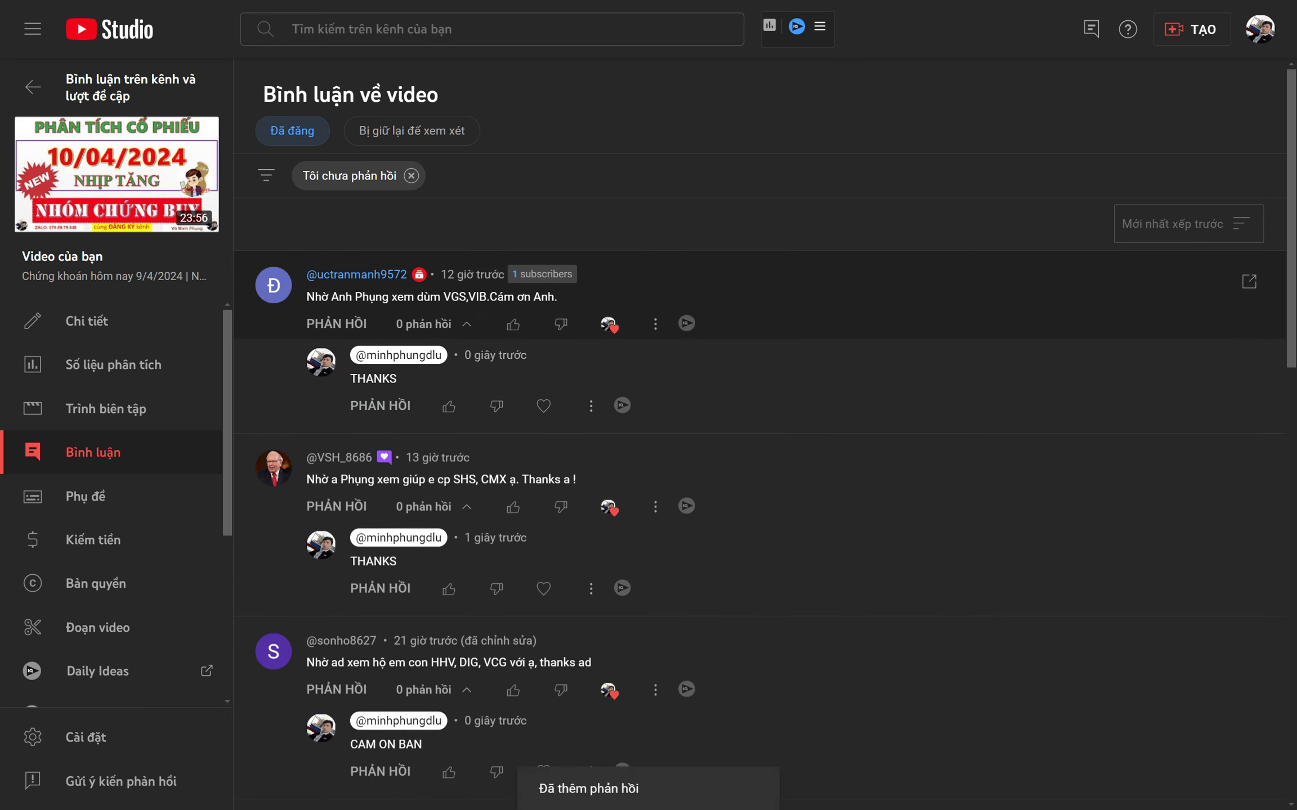
left_click_drag(444, 296, 487, 296)
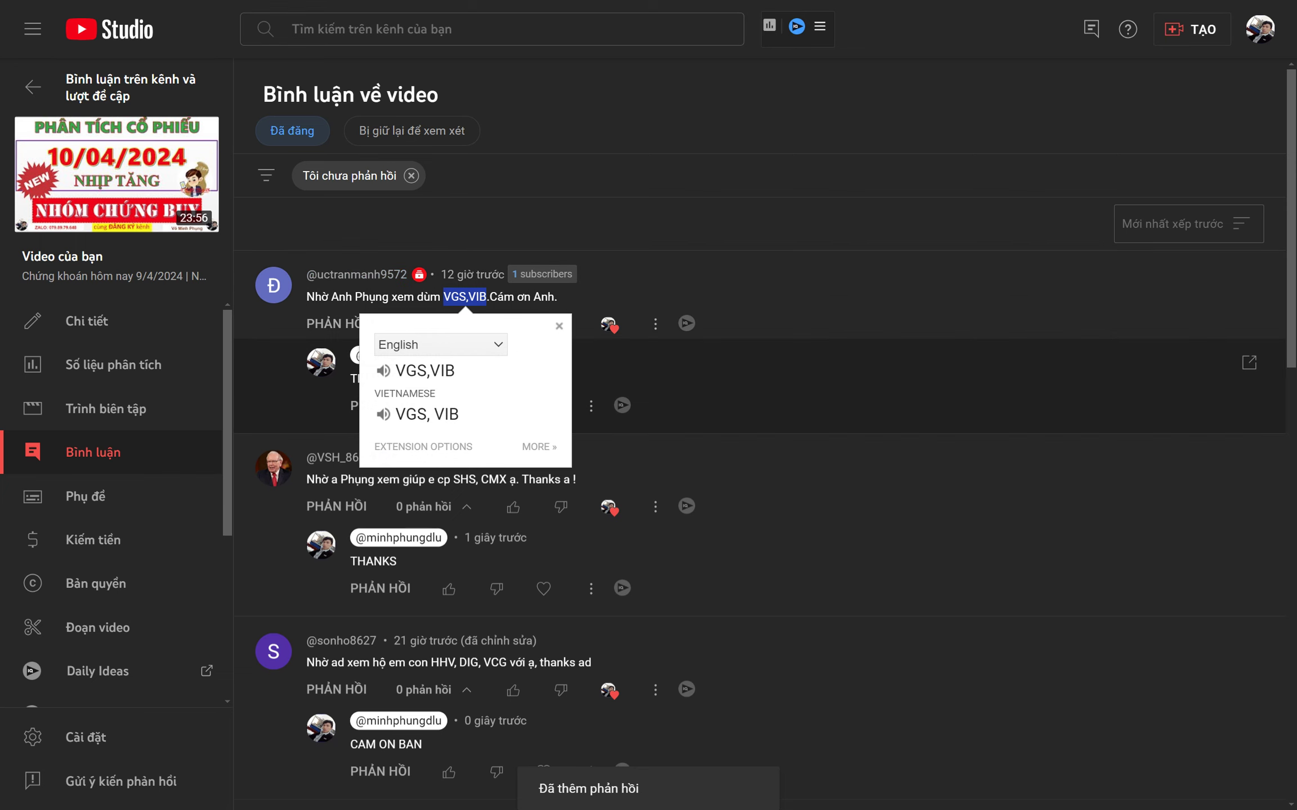
left_click(788, 296)
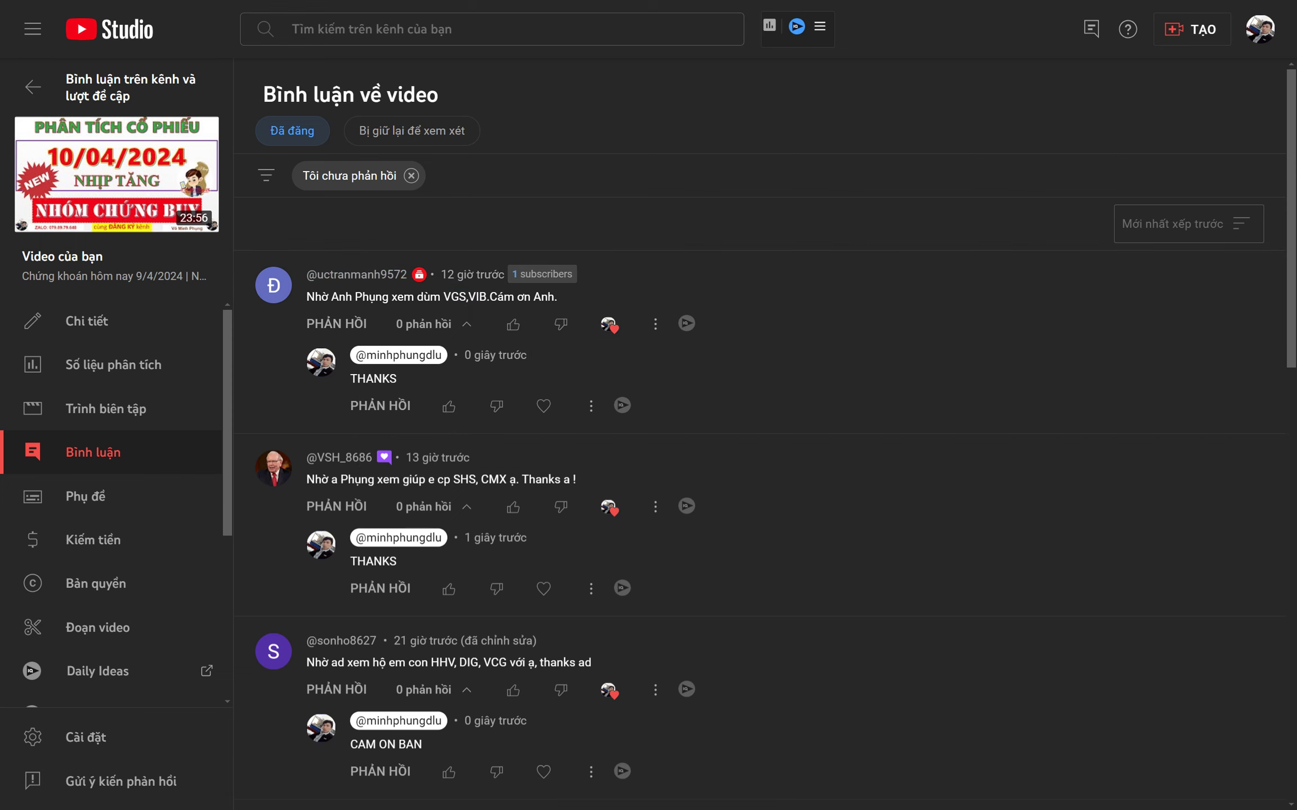
Score VGS in the Excel sheet, which fails every ratio for 0/10.
key("alt+Tab")
key("Up")
type("VGS")
key("Return")
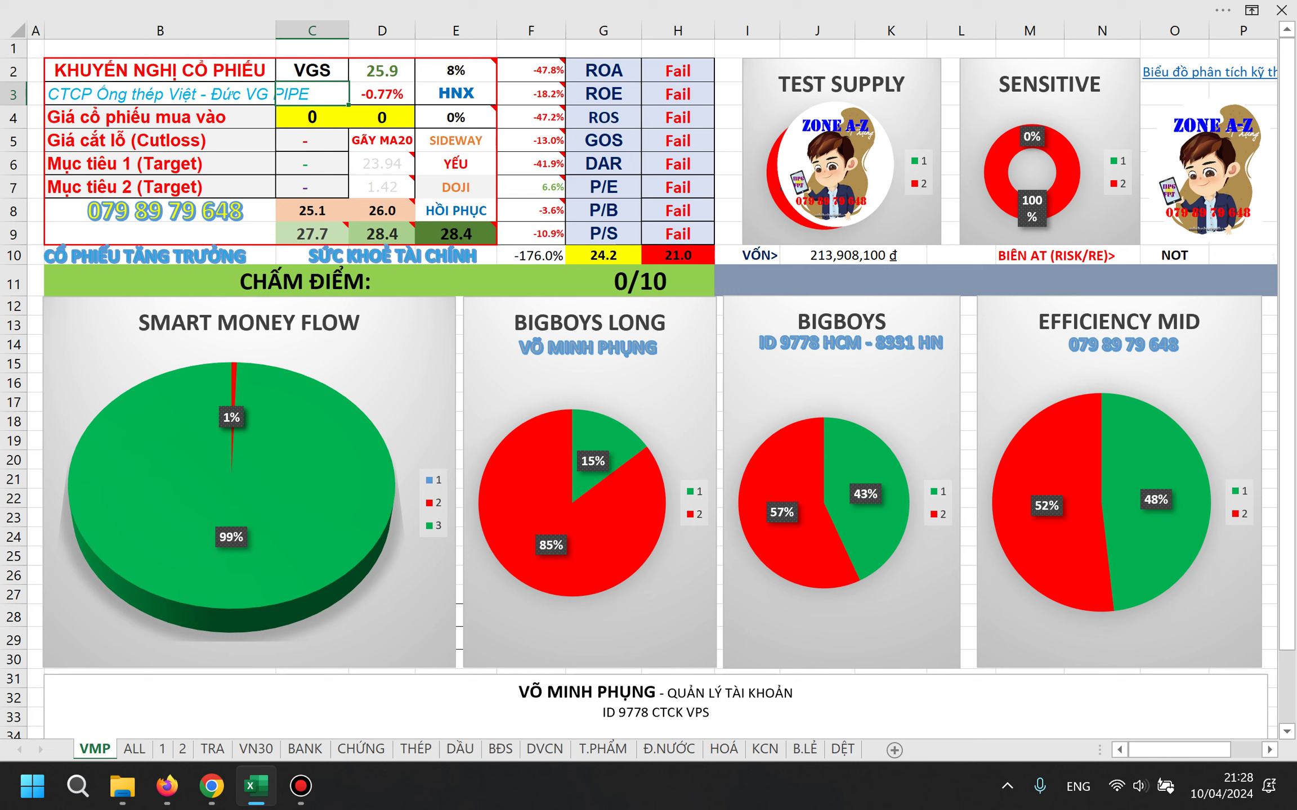
Score HPG, NKG and HSG in turn, finishing on NKG at 24.8 with 0/10.
key("Up")
type("HPG")
key("Return")
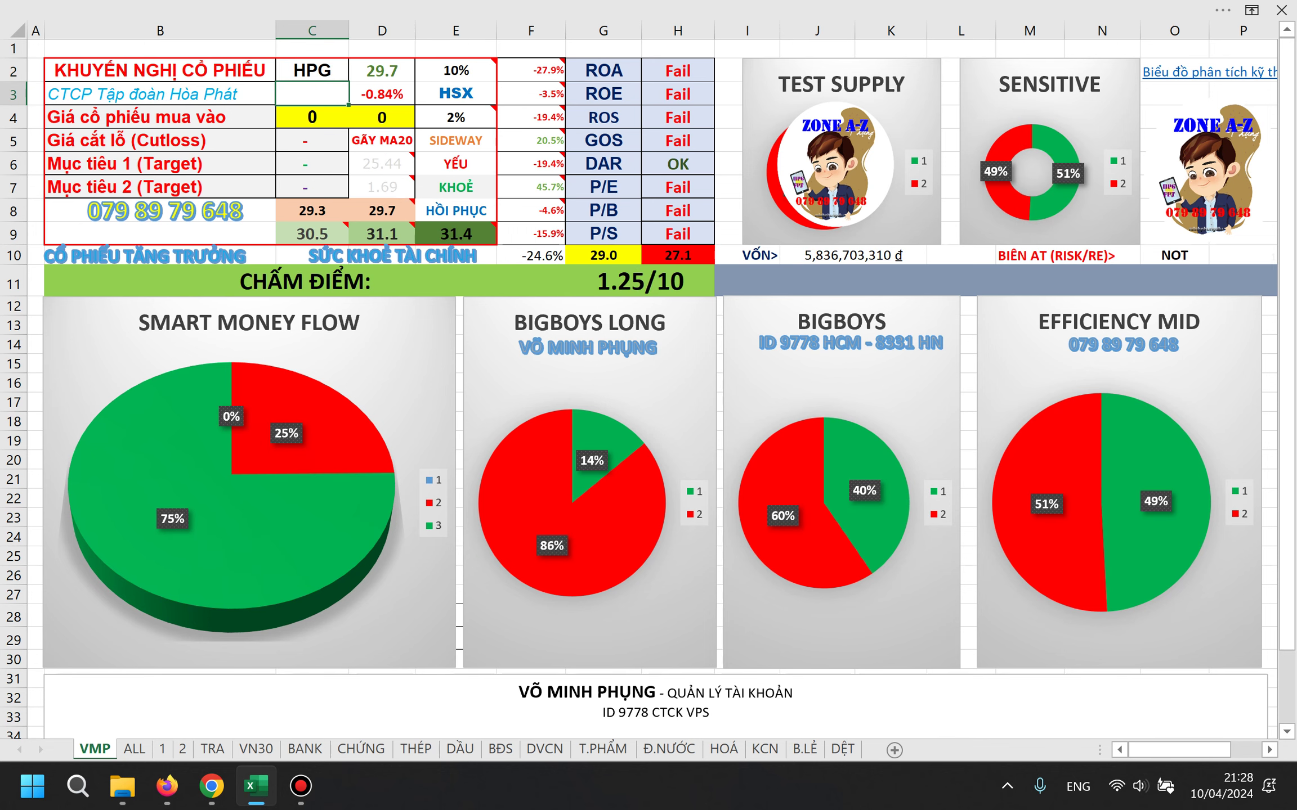
key("Up")
type("NKG")
key("Return")
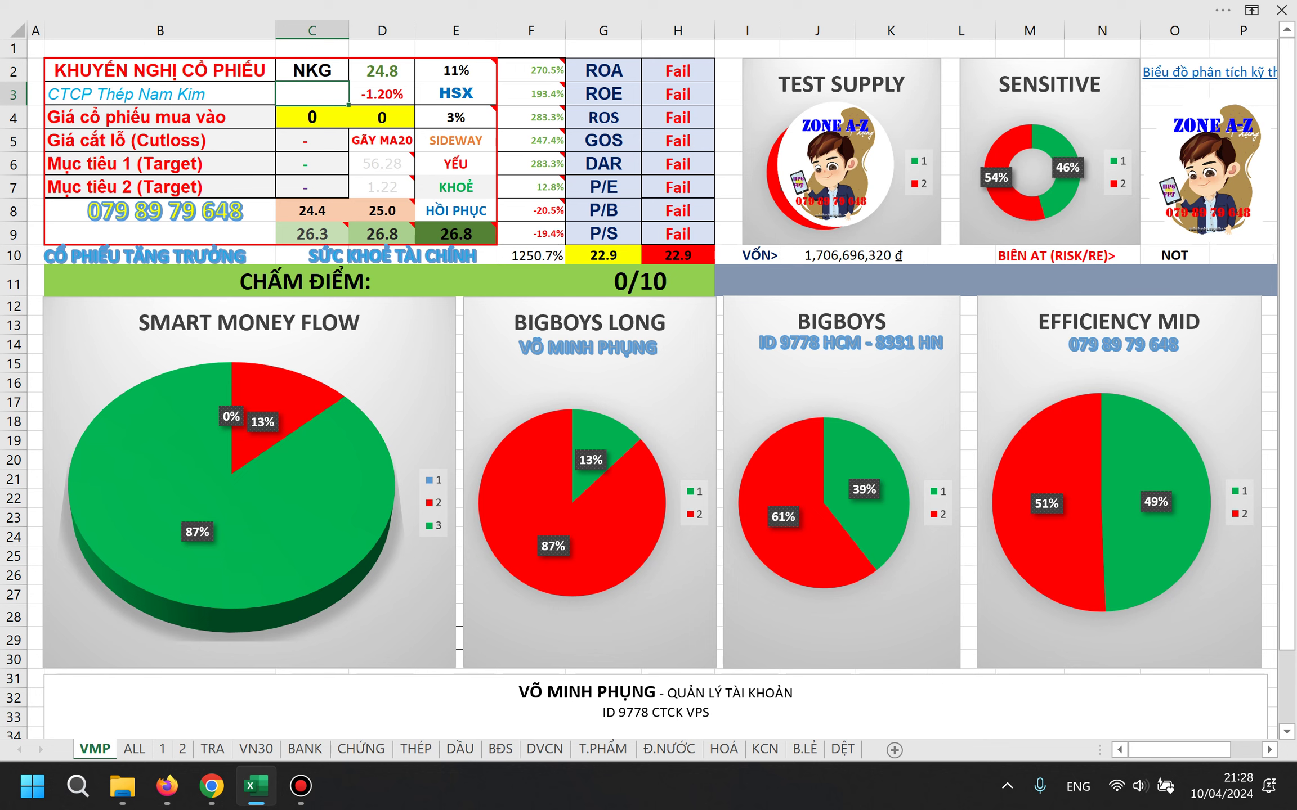
key("Up")
type("HSG")
key("Return")
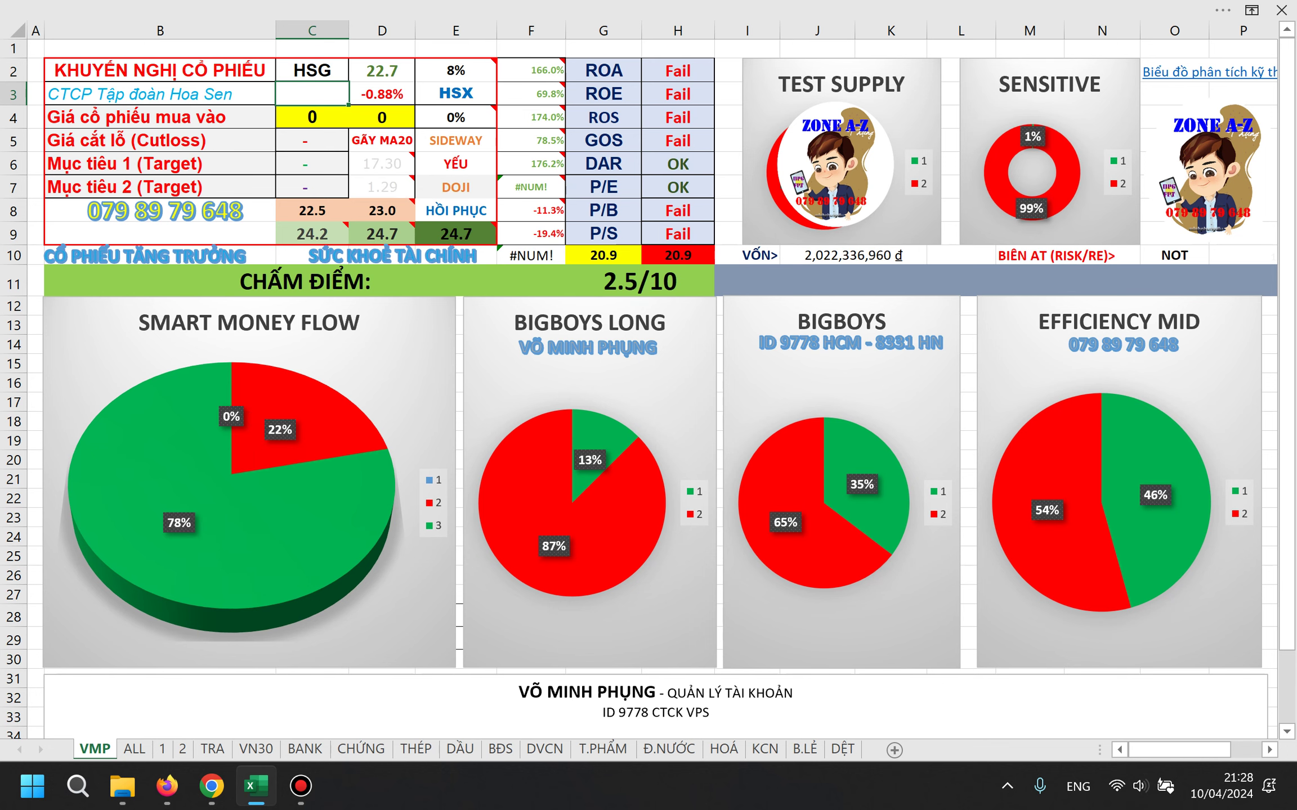
key("Up")
type("NKG")
key("Return")
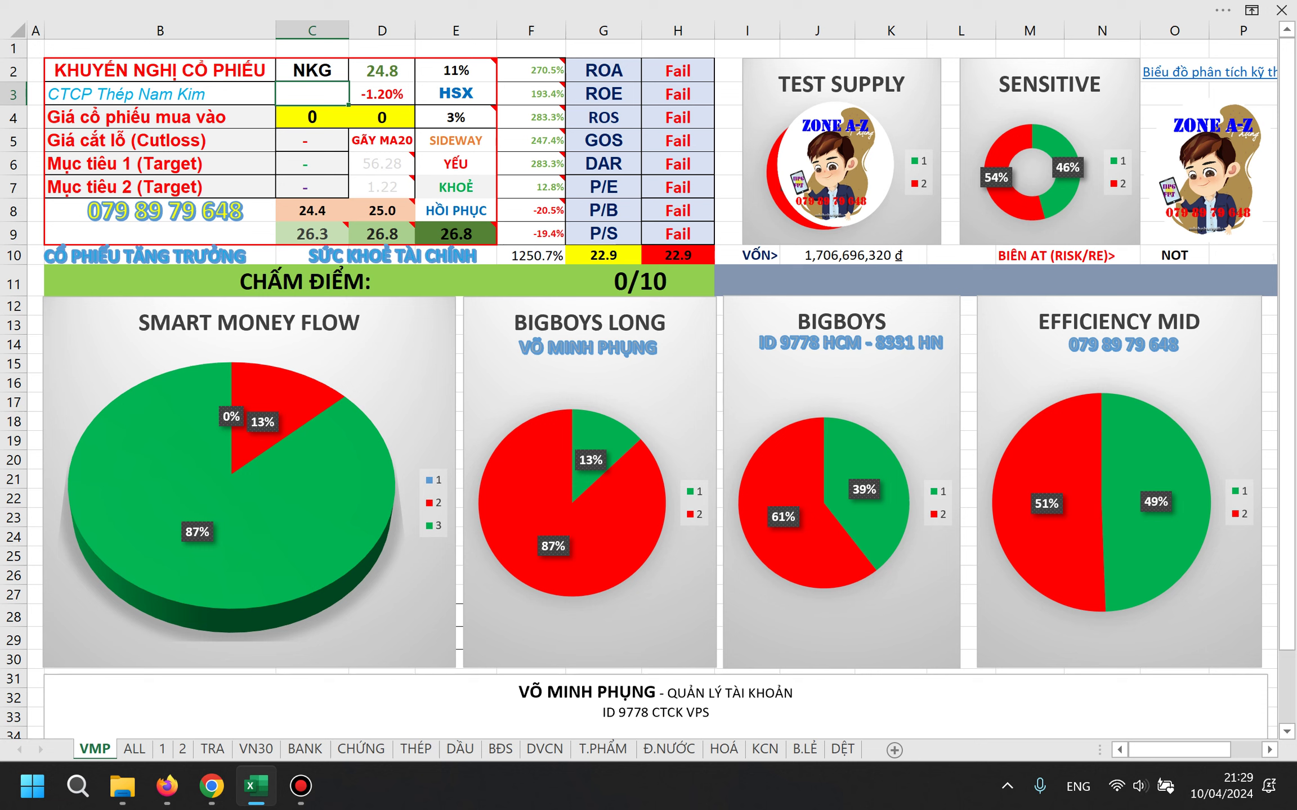
key("alt+Tab")
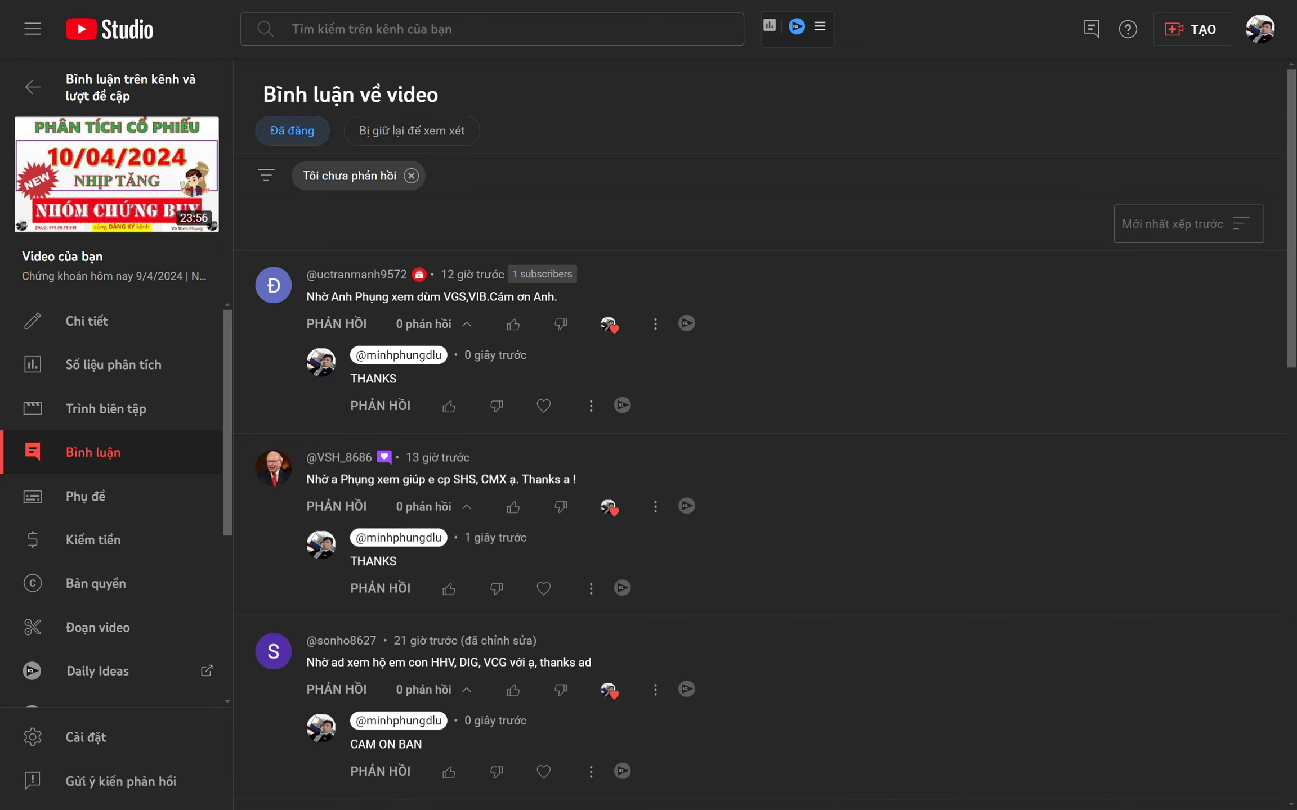
Load the VGS weekly chart, quoting 25.90, and zoom in on its recent rebound.
key("alt+Tab")
type("VGS")
key("Return")
scroll(741, 441, "up", 3)
scroll(759, 456, "up", 3)
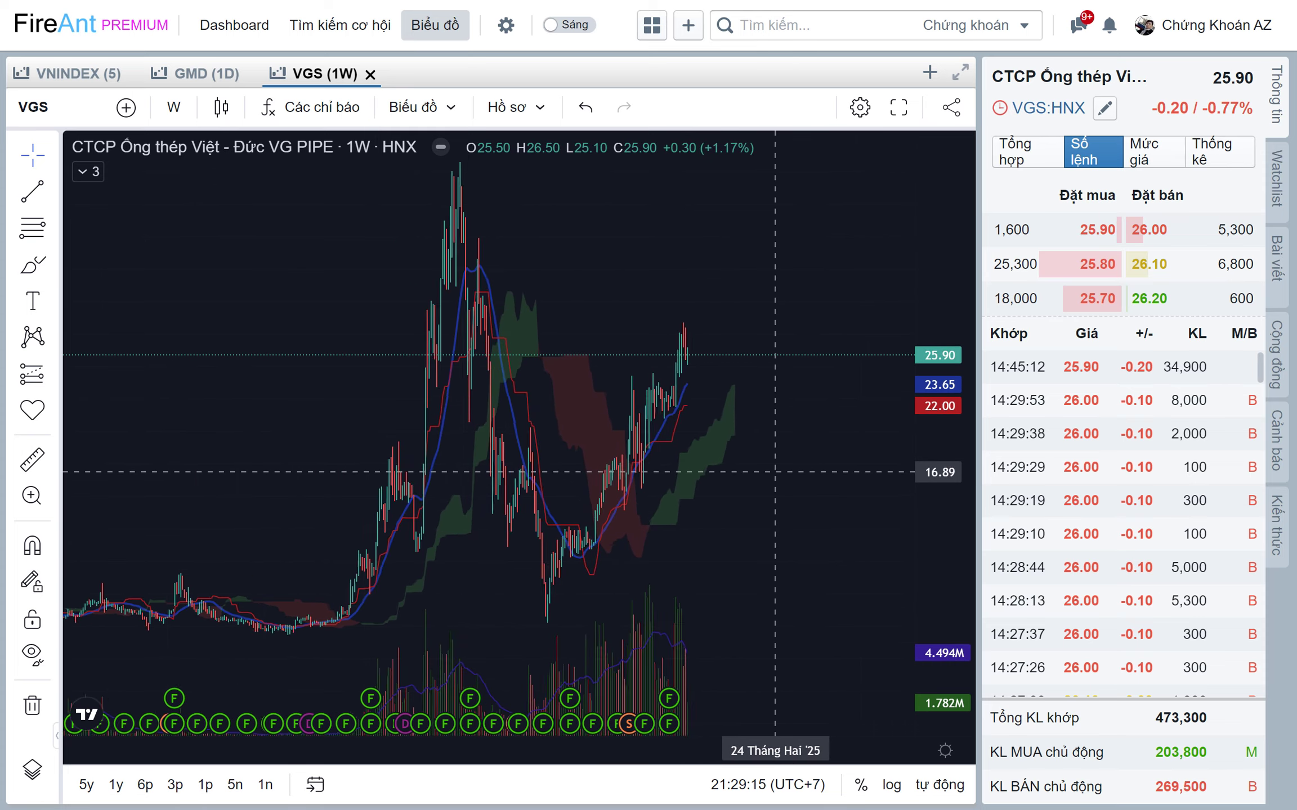
scroll(775, 472, "up", 2)
scroll(724, 441, "up", 1)
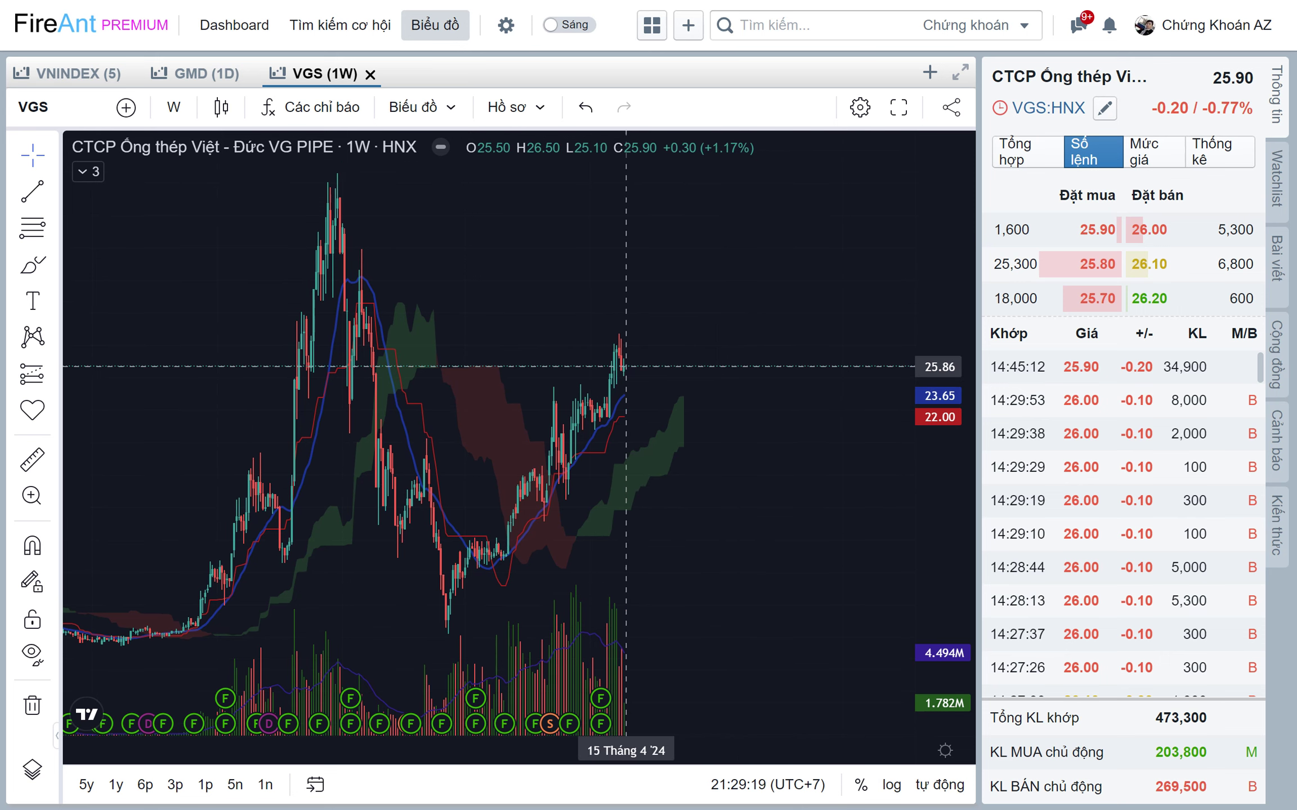
scroll(585, 349, "up", 1)
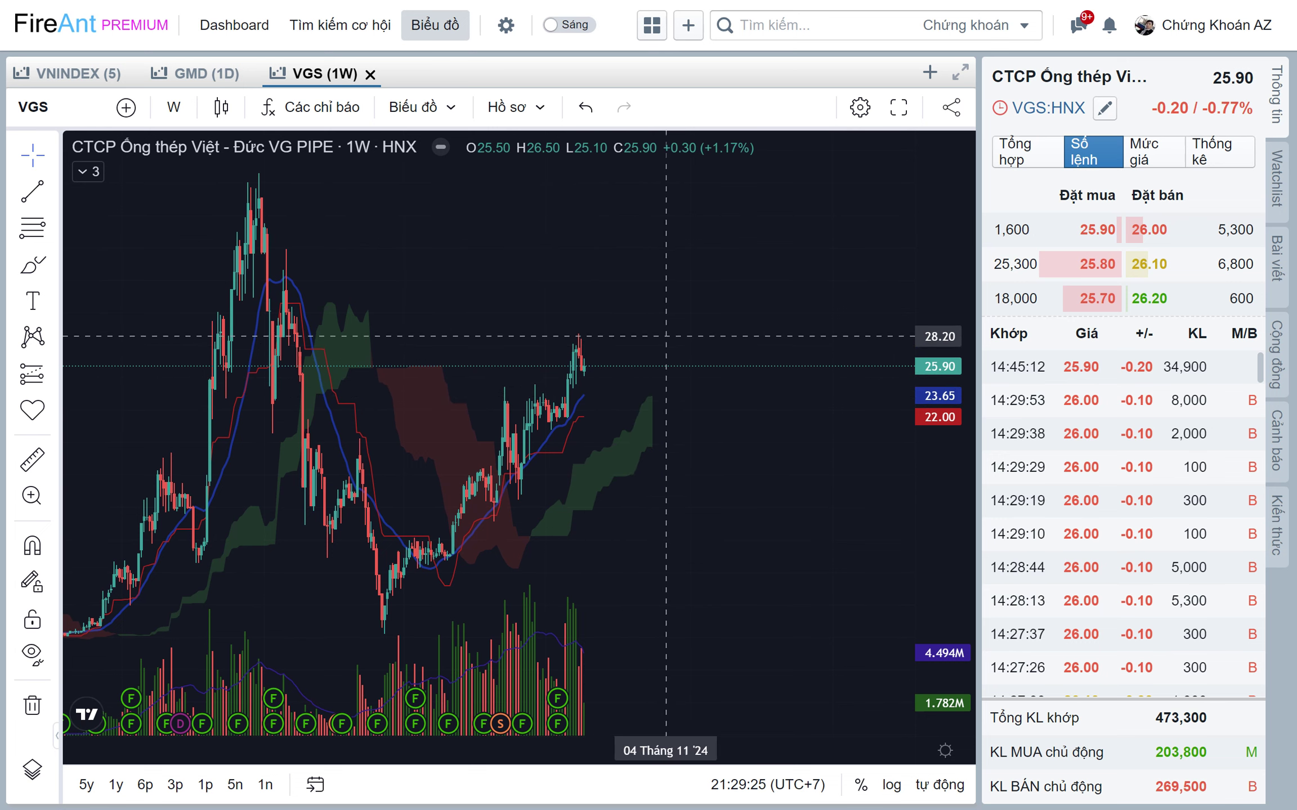
scroll(669, 332, "up", 1)
scroll(687, 327, "up", 1)
scroll(705, 318, "up", 1)
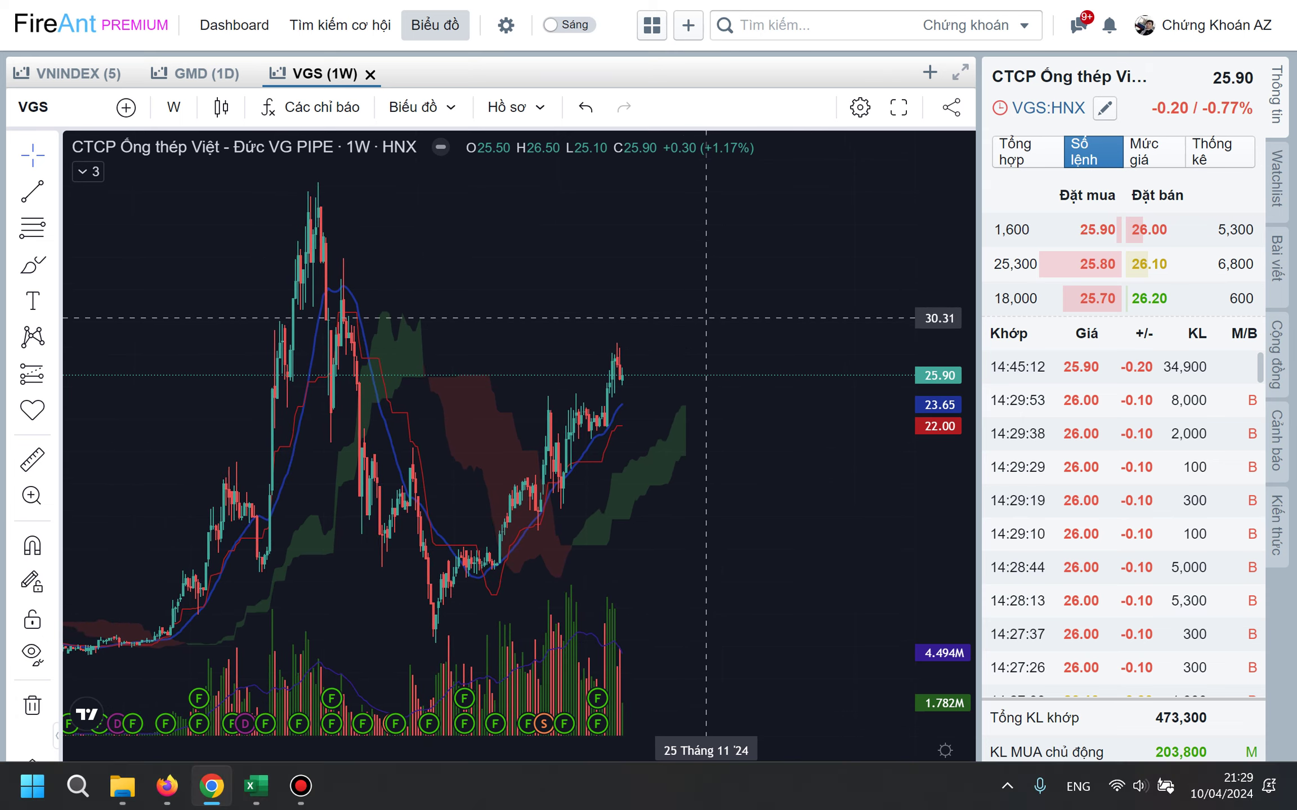
key("alt+Tab")
key("alt+Tab")
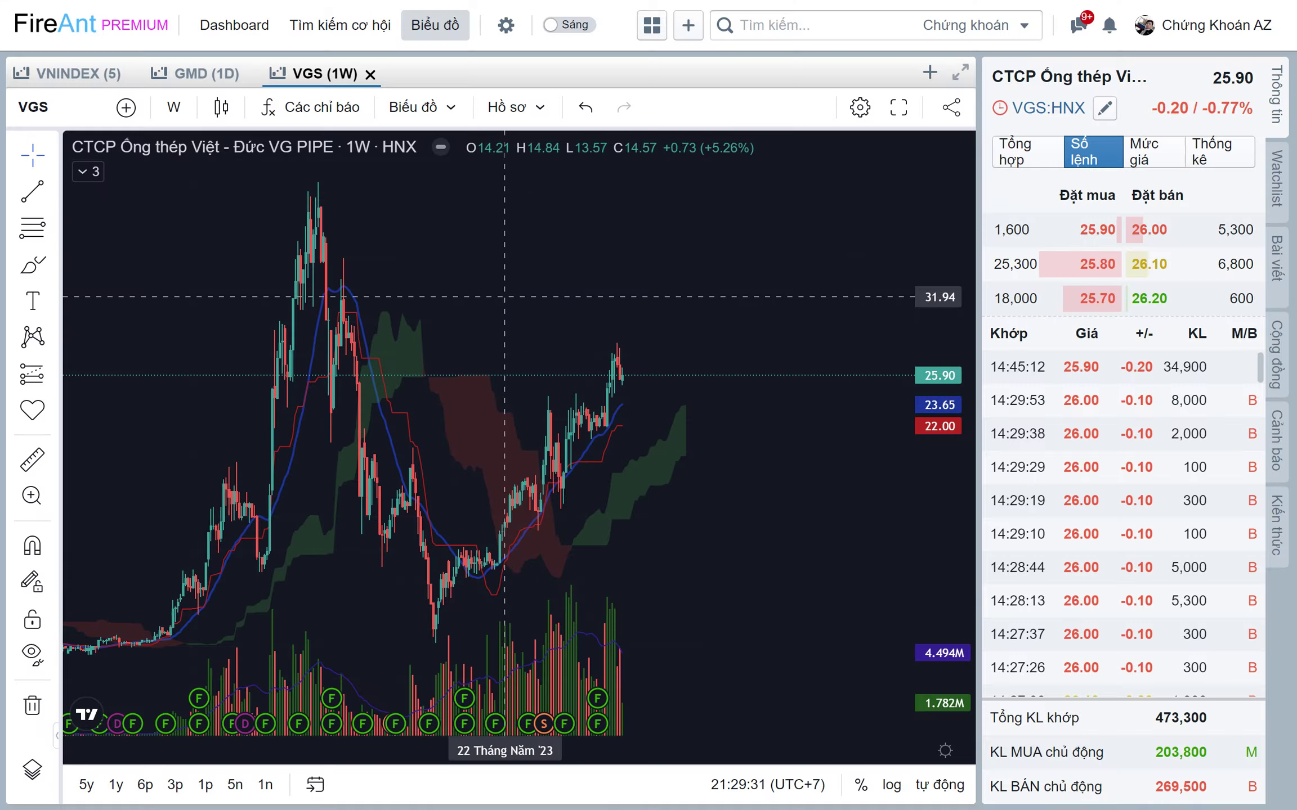
Score VIB and set its DAR check in H6 to OK, giving 6.25/10.
key("Up")
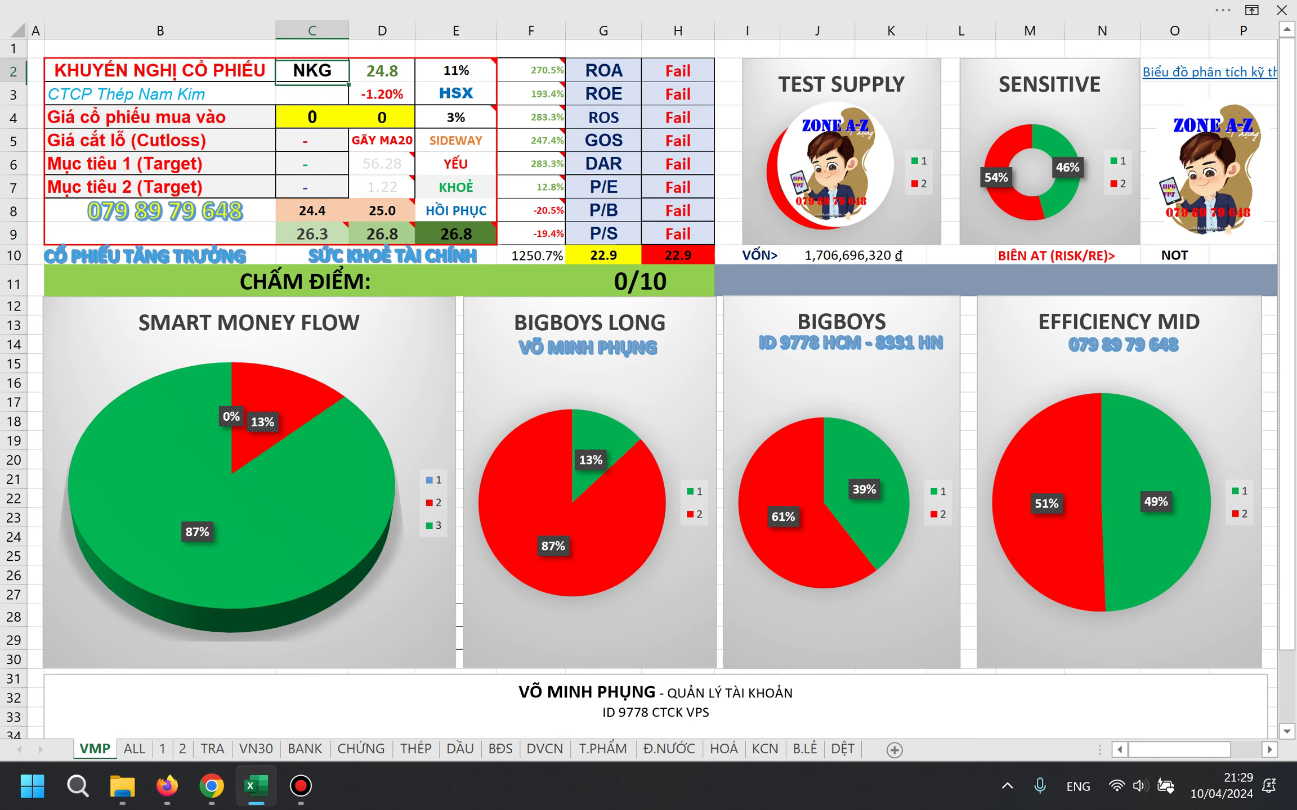
type("VIB")
key("Return")
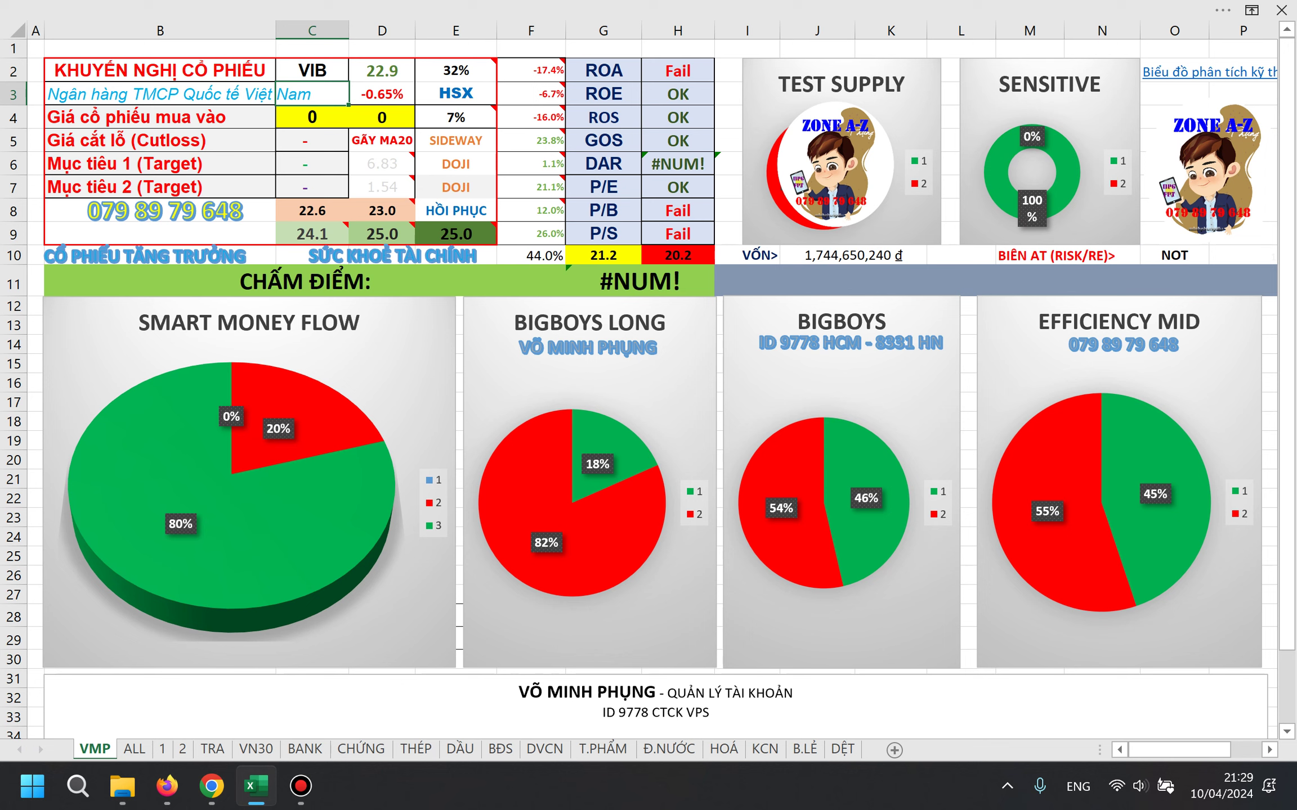
left_click(678, 164)
type("OK")
key("Return")
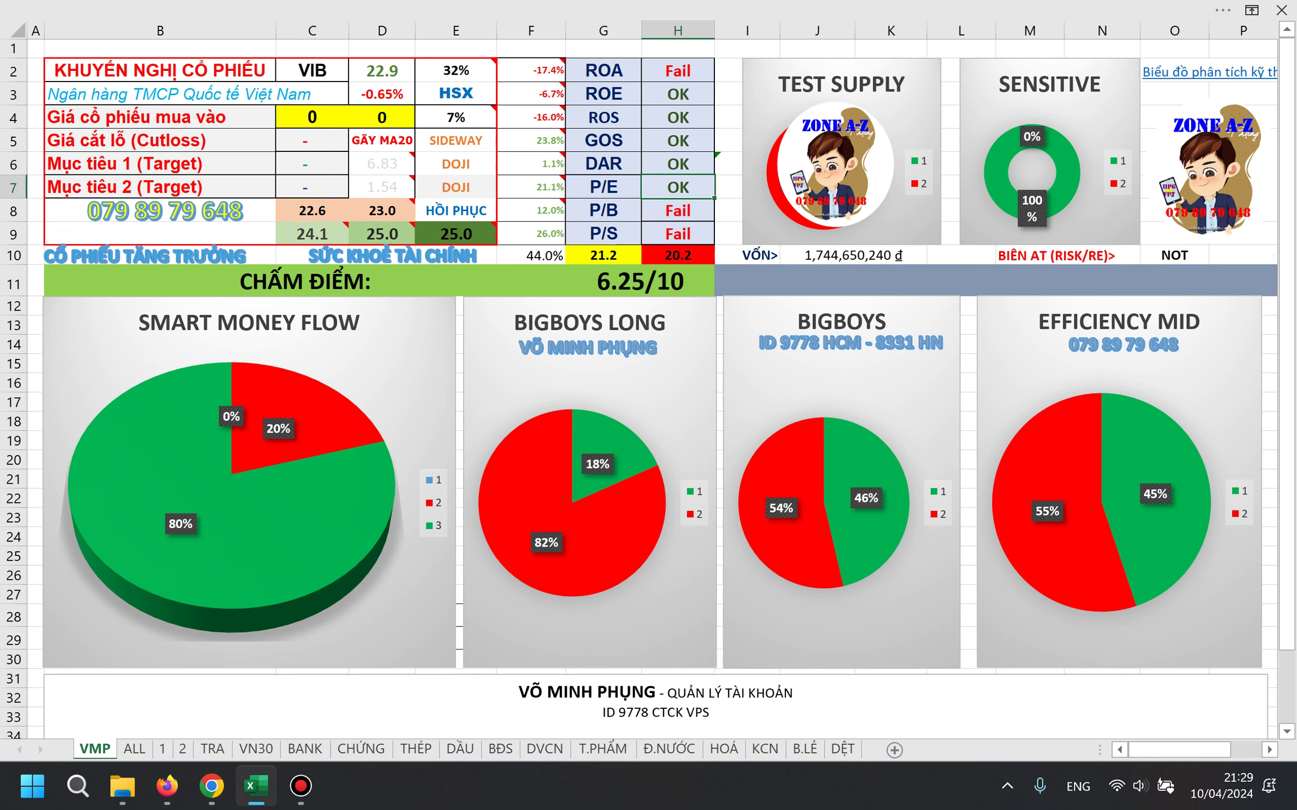
key("alt+Tab")
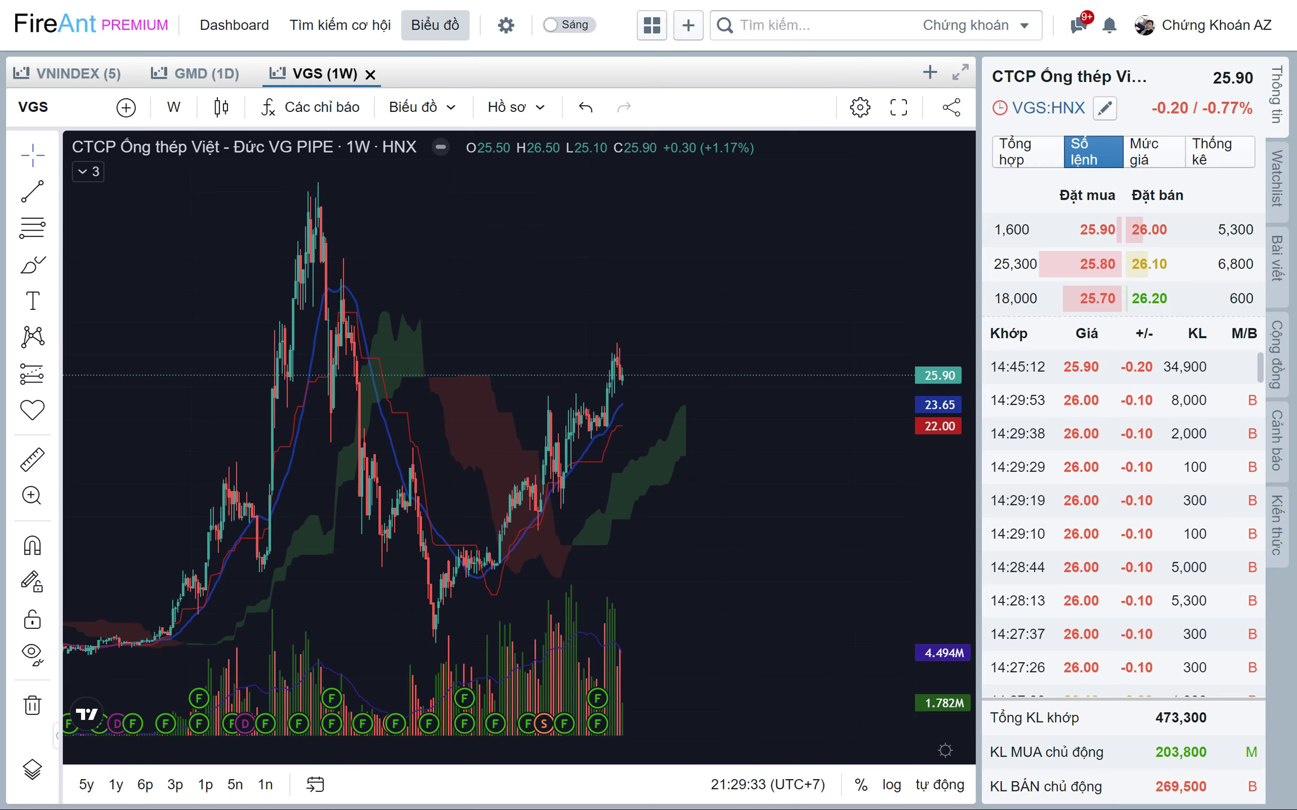
Load the VIB weekly chart (22.90, down 0.65%), review earlier candles along its rising trendline, then exit full screen.
type("VIB")
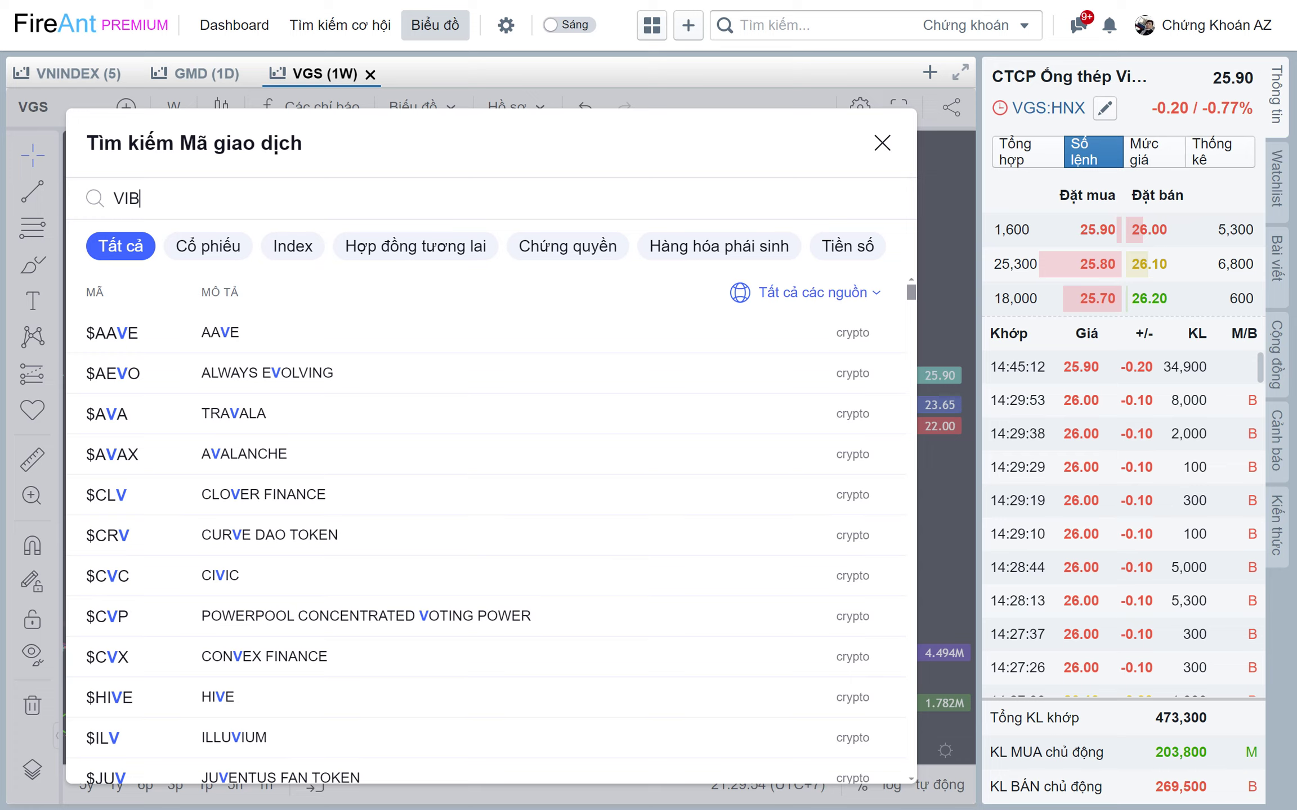
key("Return")
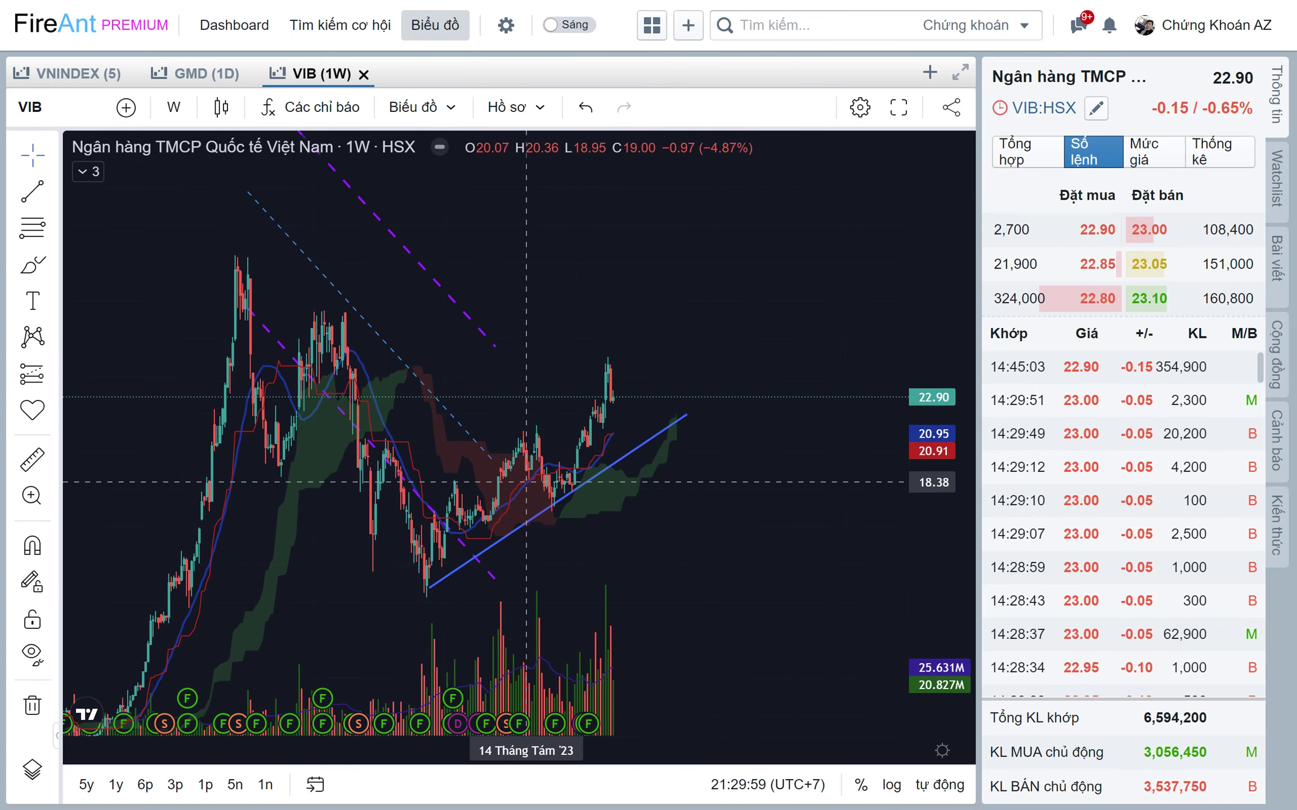
scroll(621, 386, "up", 2)
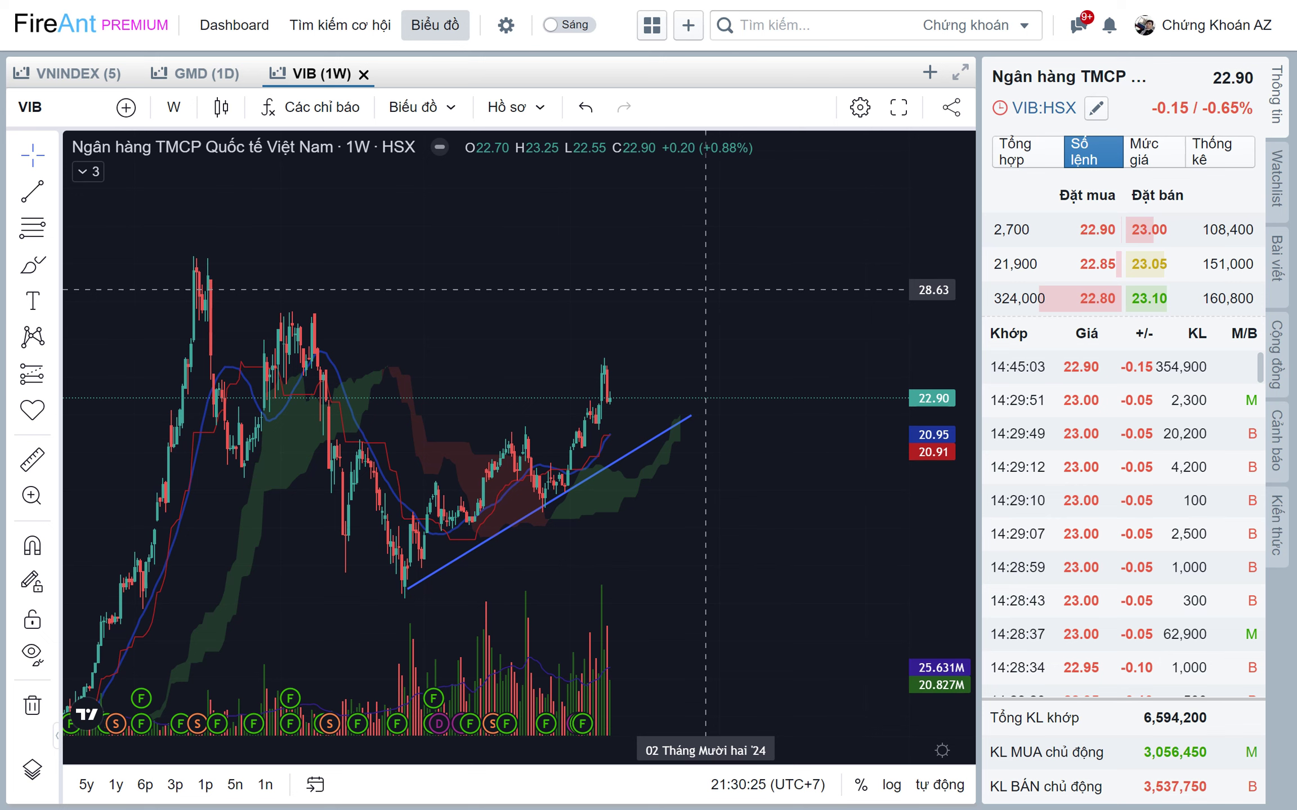
left_click_drag(481, 301, 564, 301)
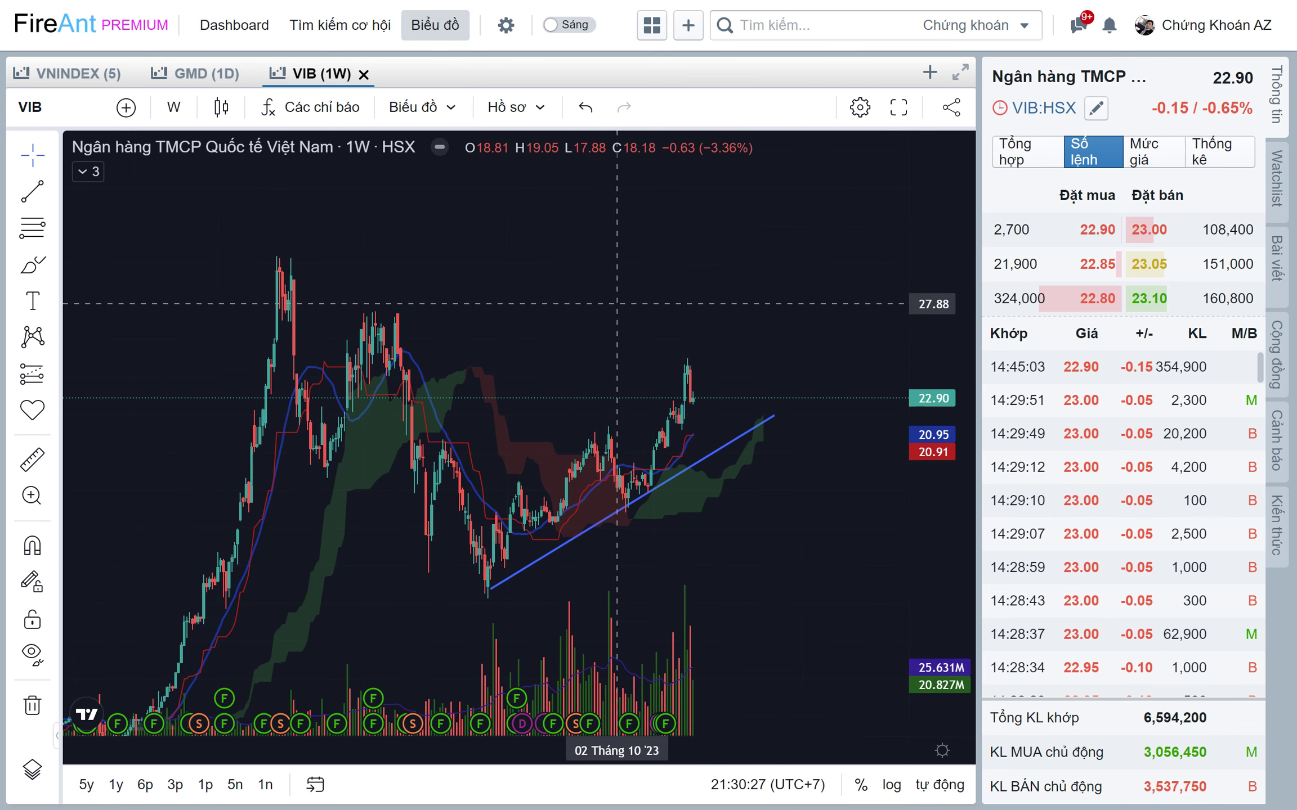
key("F11")
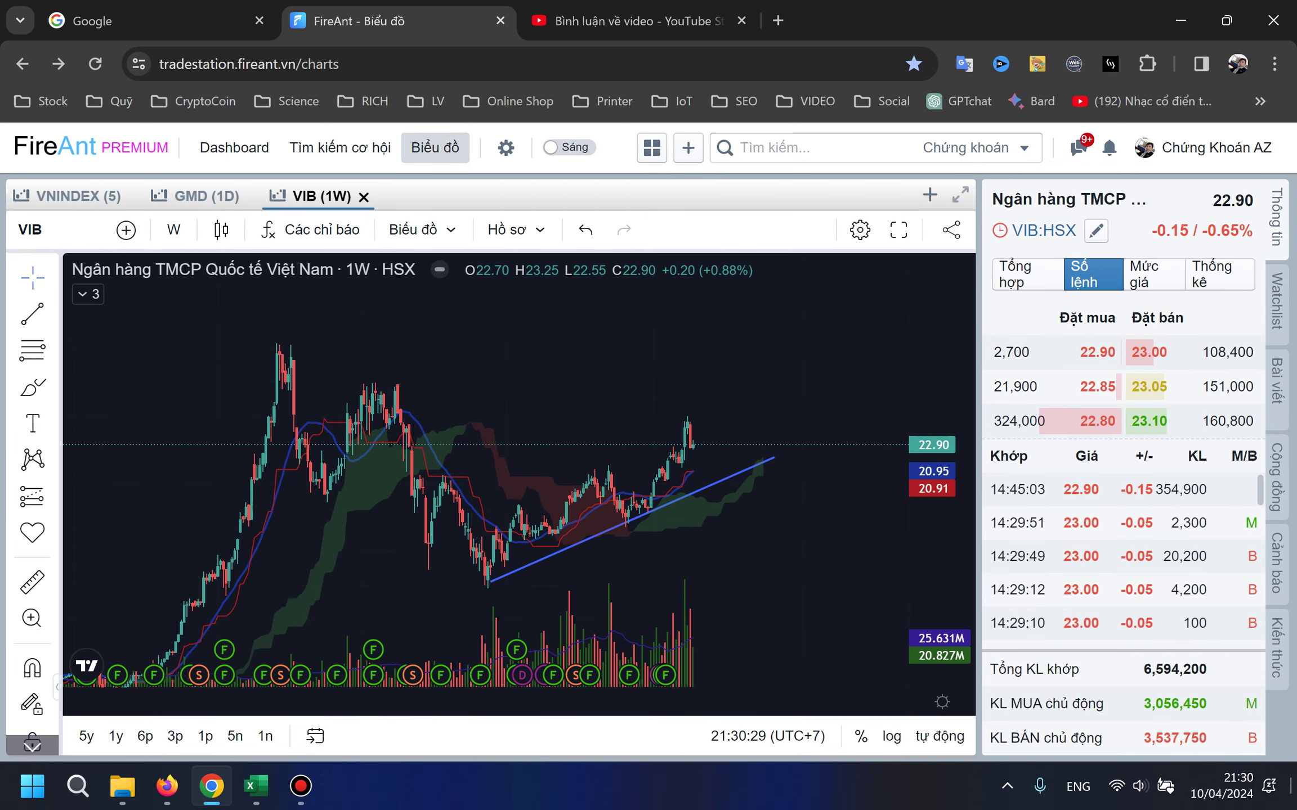